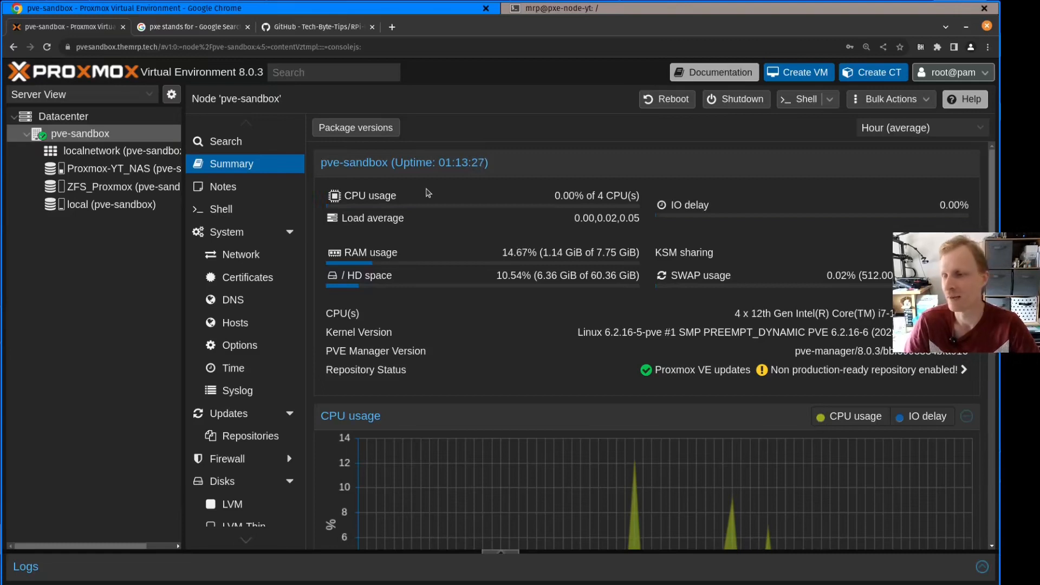
# Review the RPi-PXE repository's README on GitHub, down to the installation instructions
pyautogui.click(325, 28)
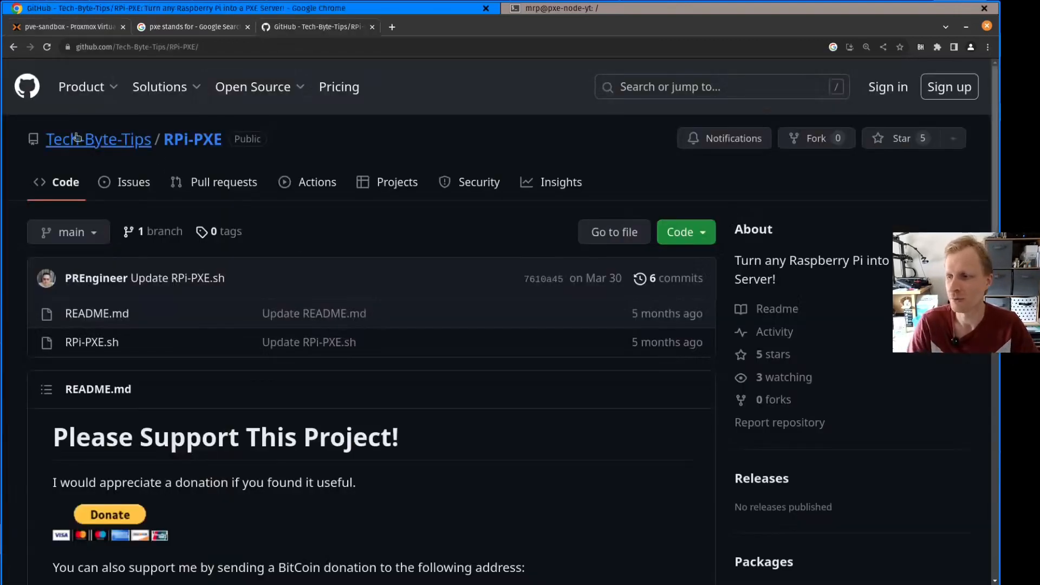
pyautogui.moveTo(77, 150)
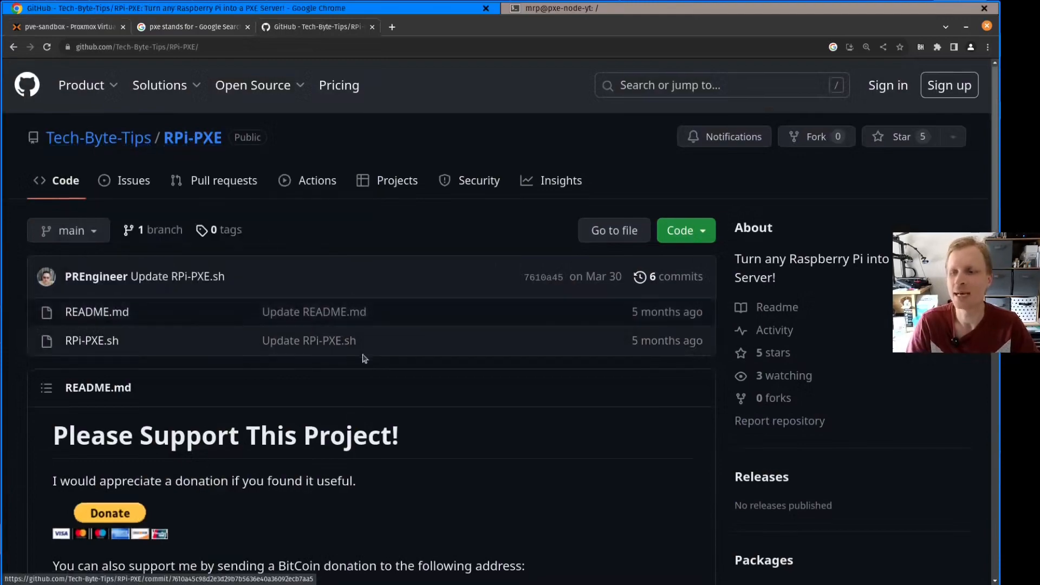
pyautogui.scroll(-12, 363, 359)
pyautogui.tripleClick(352, 375)
pyautogui.scroll(-1, 363, 358)
pyautogui.click(363, 386)
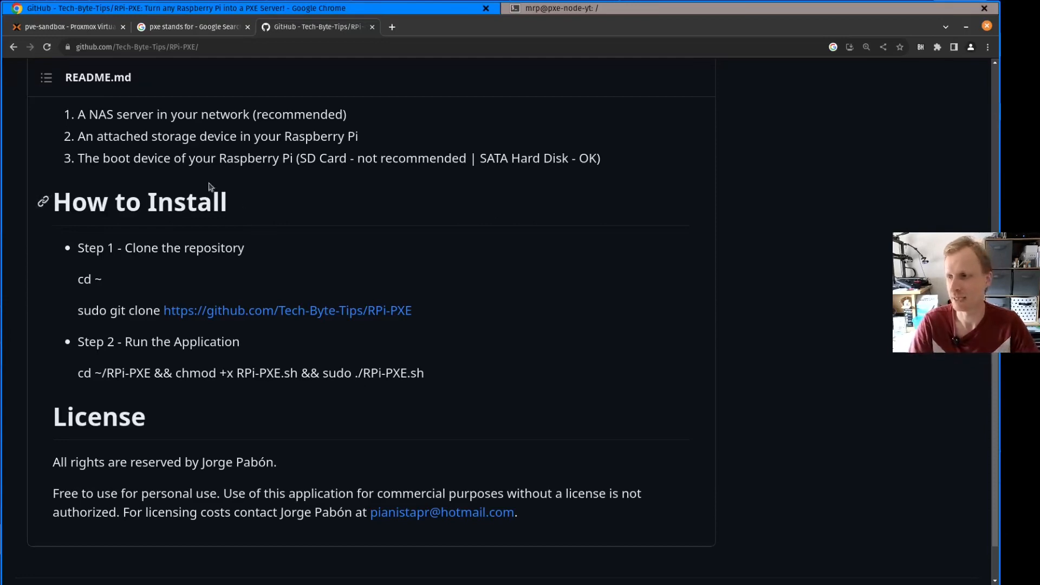
# Return to Proxmox and select the Ubuntu 22.04 container template in the Proxmox-YT_NAS storage
pyautogui.click(65, 27)
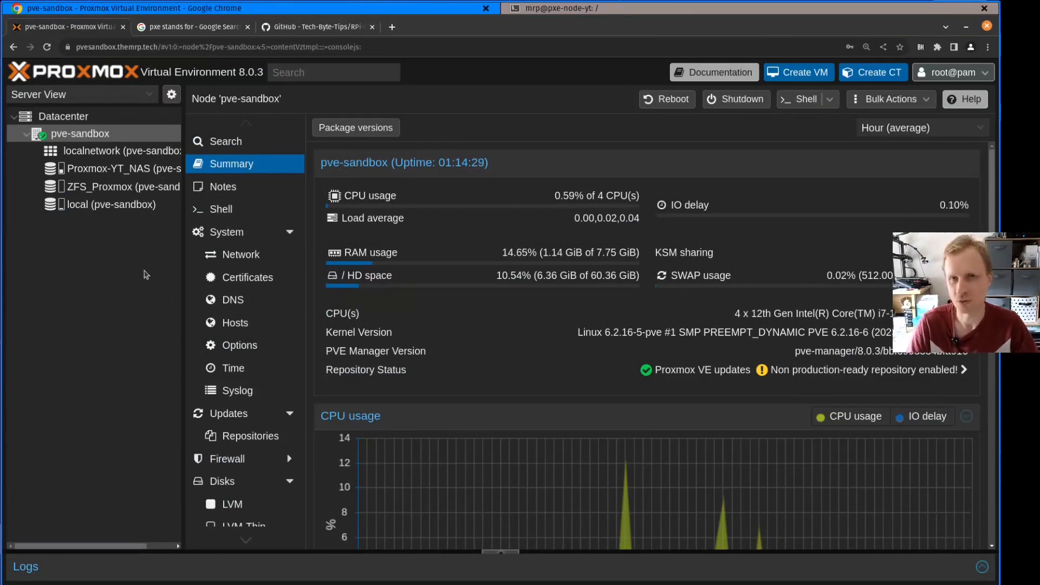
pyautogui.click(100, 169)
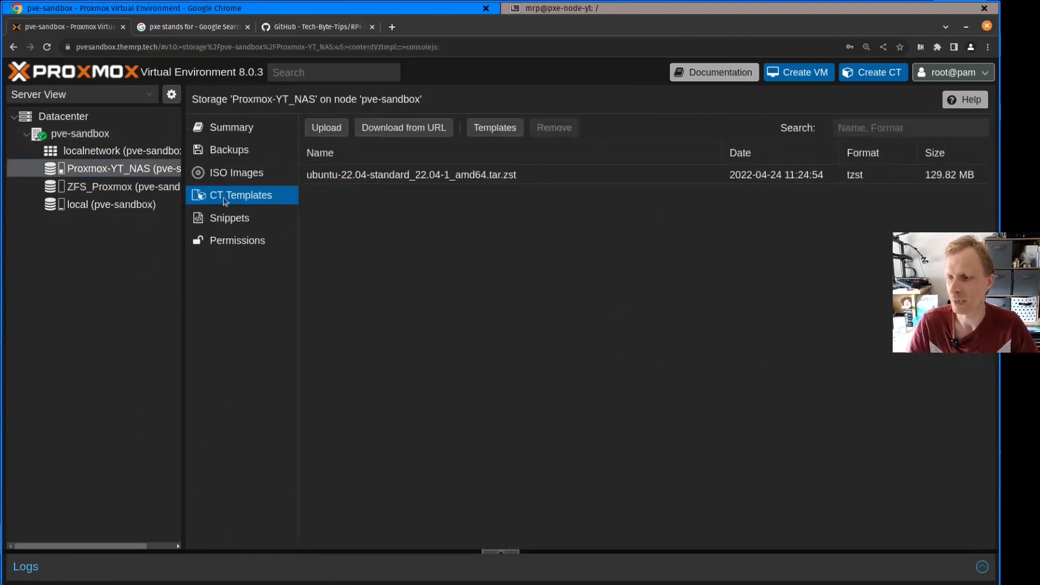
pyautogui.click(385, 178)
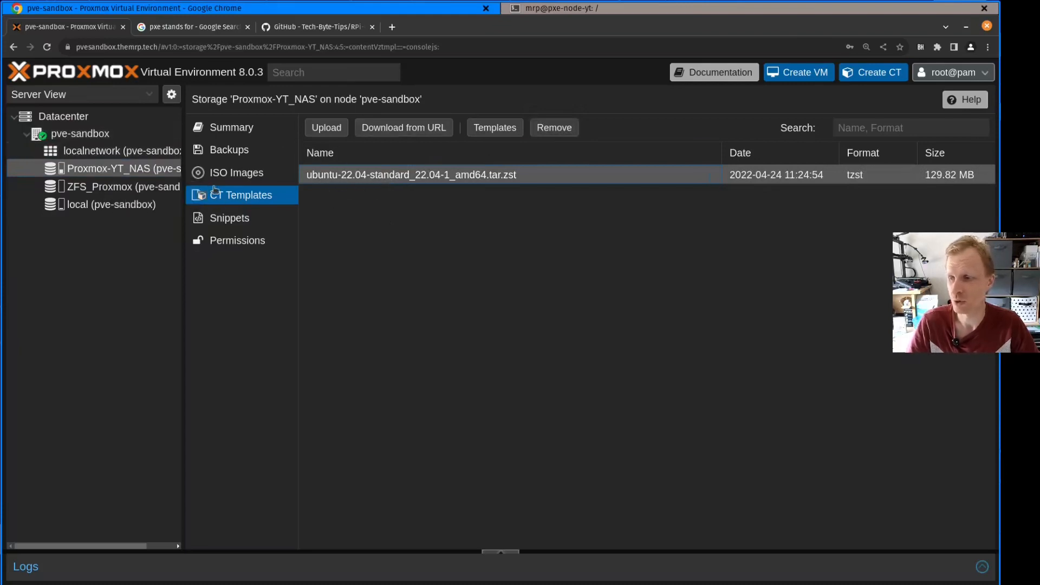
# Search the downloadable container templates for "ubu", look through the Ubuntu versions offered, and close the list
pyautogui.click(494, 128)
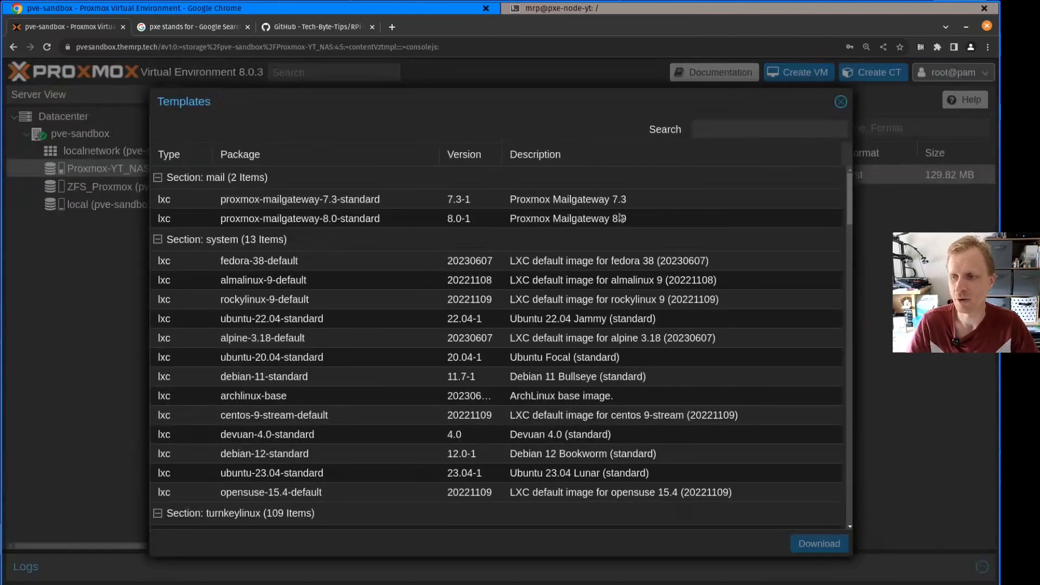
pyautogui.click(717, 130)
pyautogui.write('ubu')
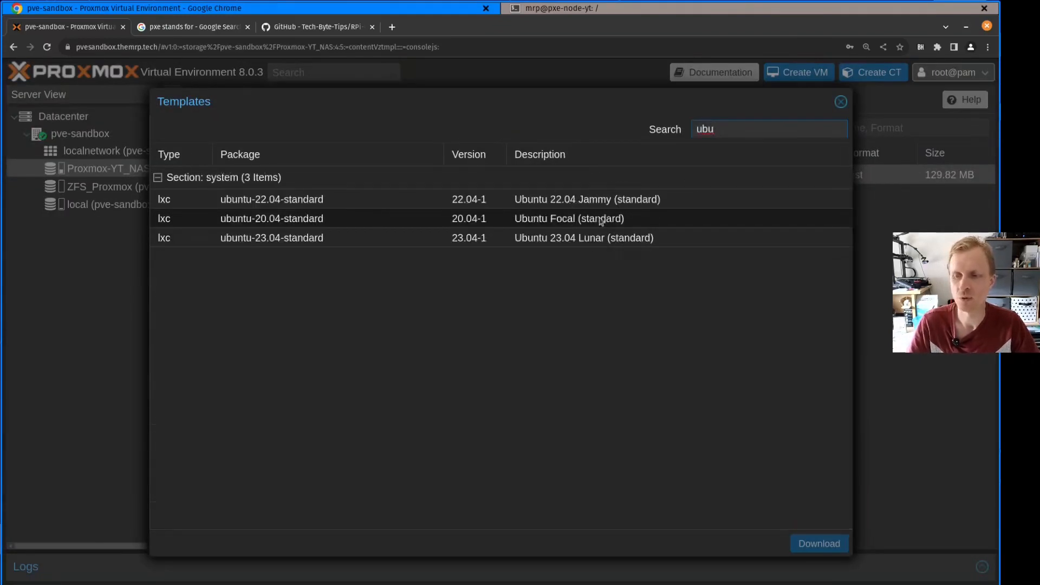
pyautogui.click(561, 245)
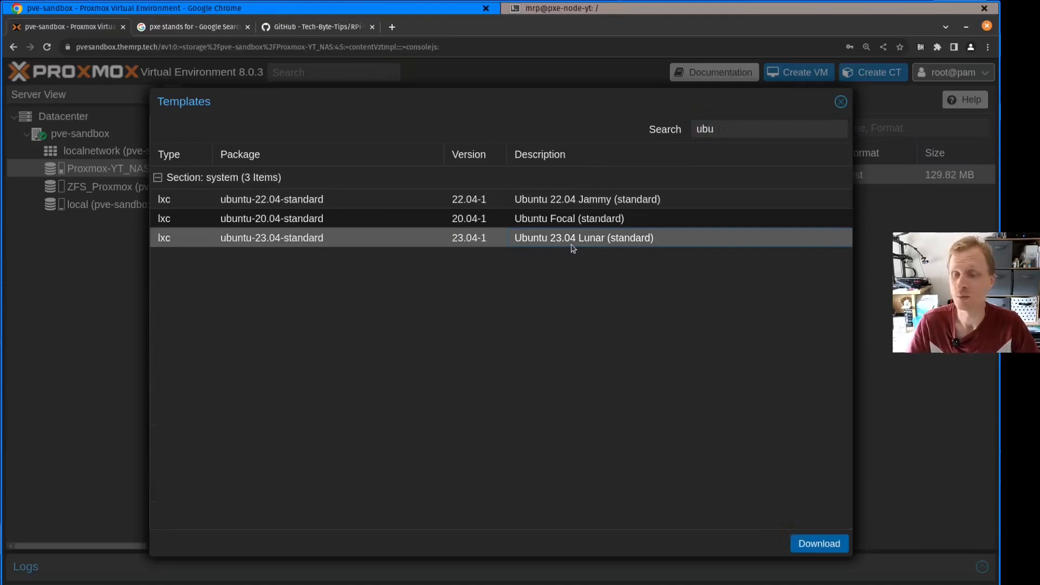
pyautogui.click(471, 225)
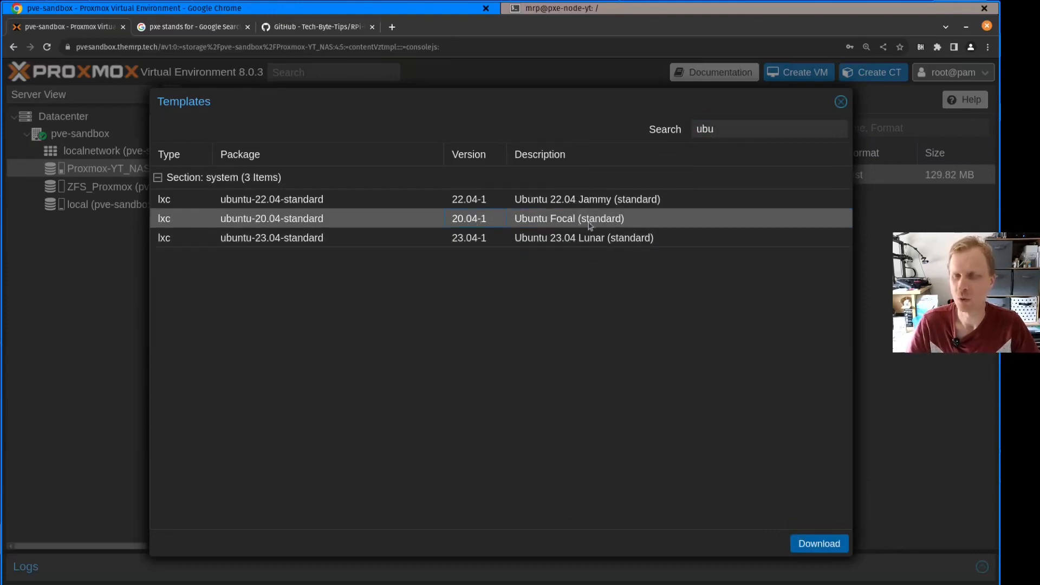
pyautogui.click(491, 200)
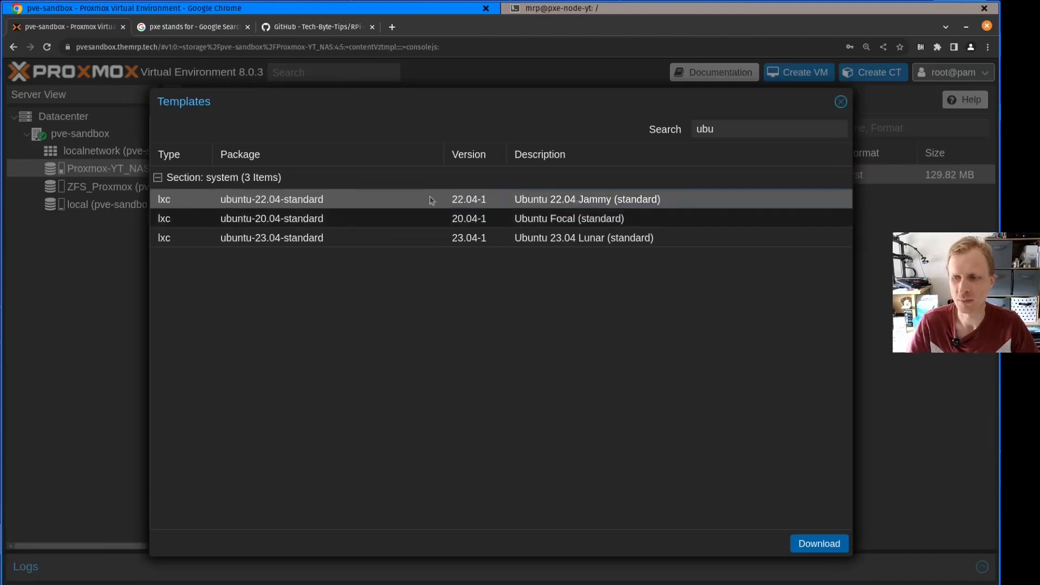
pyautogui.click(841, 102)
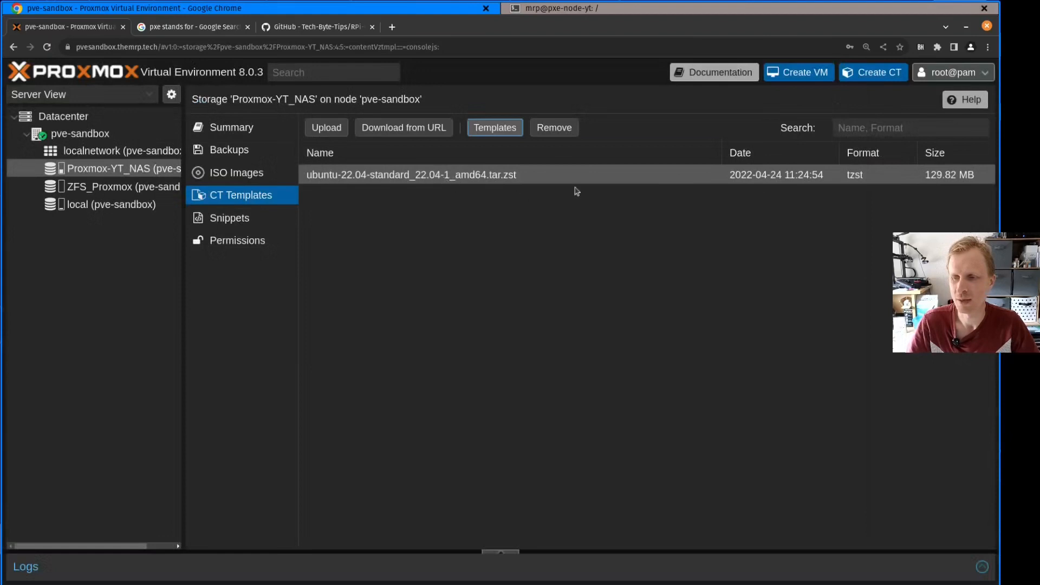
# Start creating a new LXC container on pve-sandbox and set its CT ID to 777
pyautogui.click(883, 75)
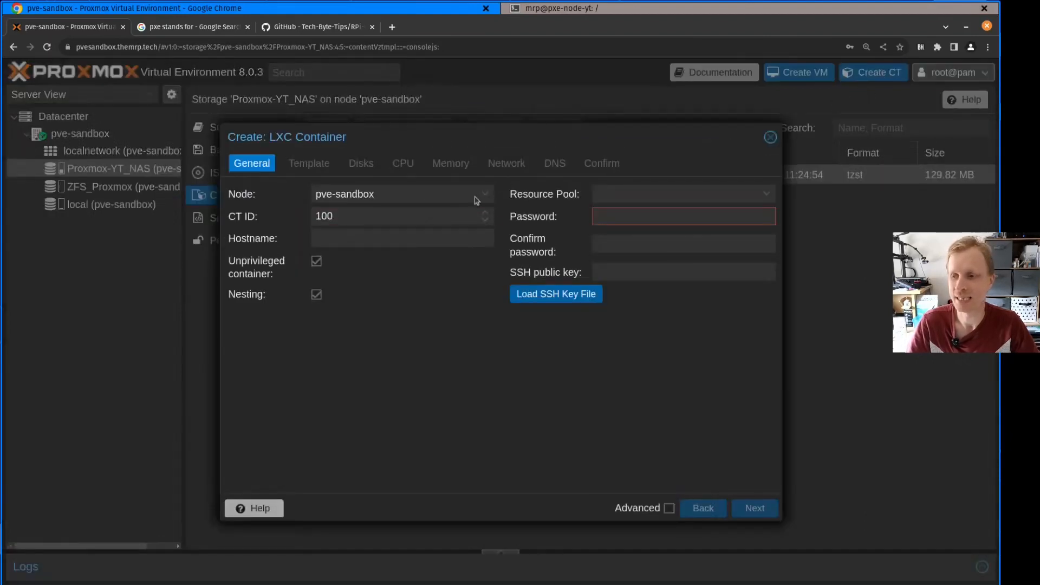
pyautogui.click(353, 218)
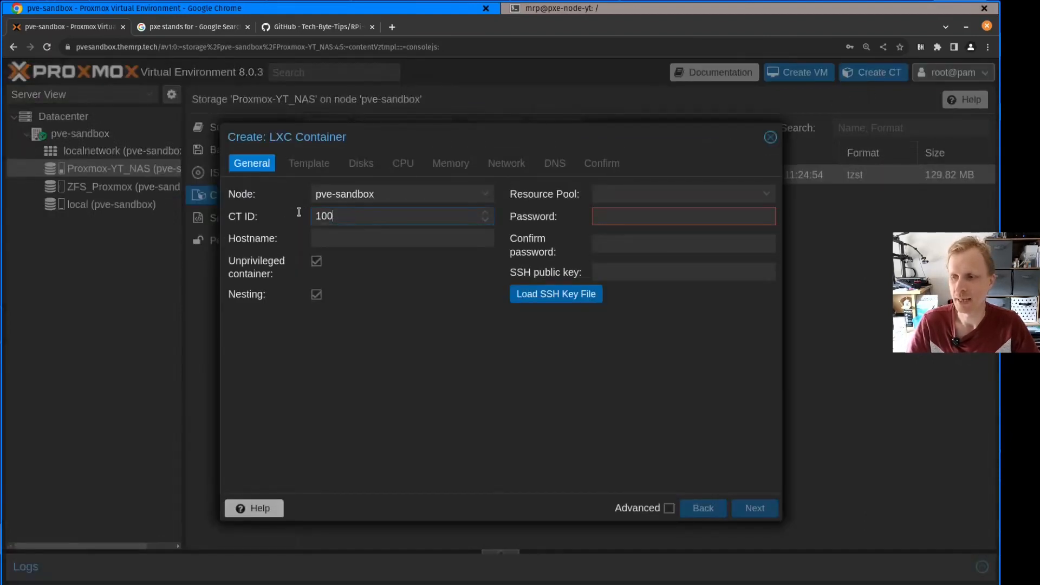
pyautogui.moveTo(349, 214); pyautogui.dragTo(286, 230)
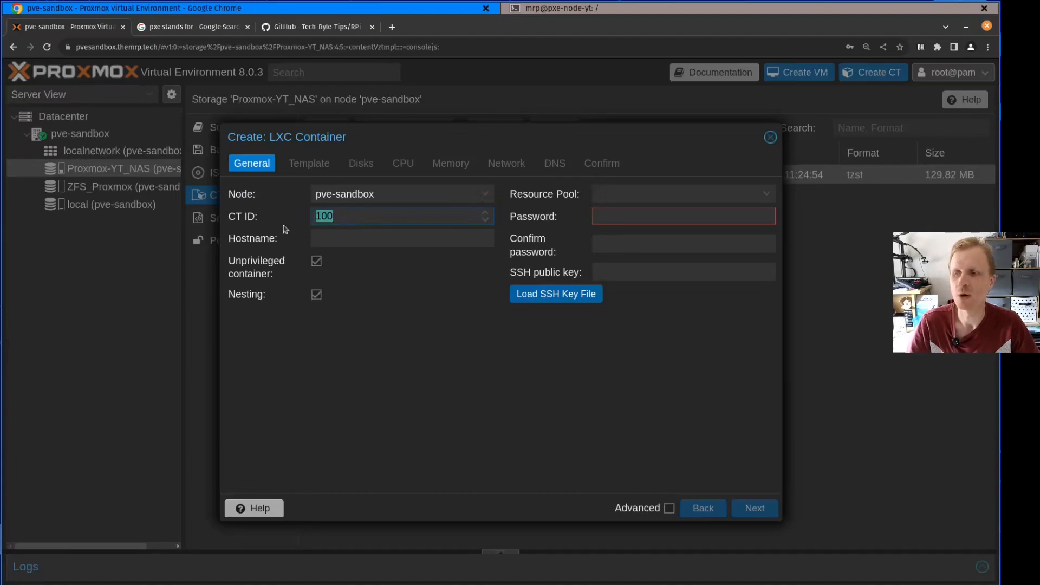
pyautogui.click(349, 218)
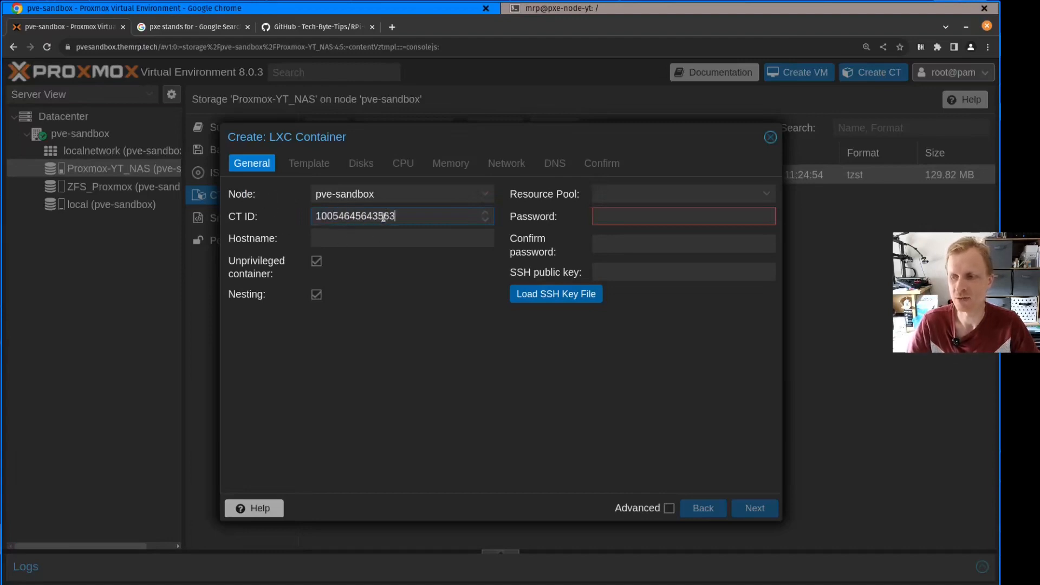
pyautogui.moveTo(389, 216); pyautogui.dragTo(220, 219)
pyautogui.hotkey('ctrl', 'a')
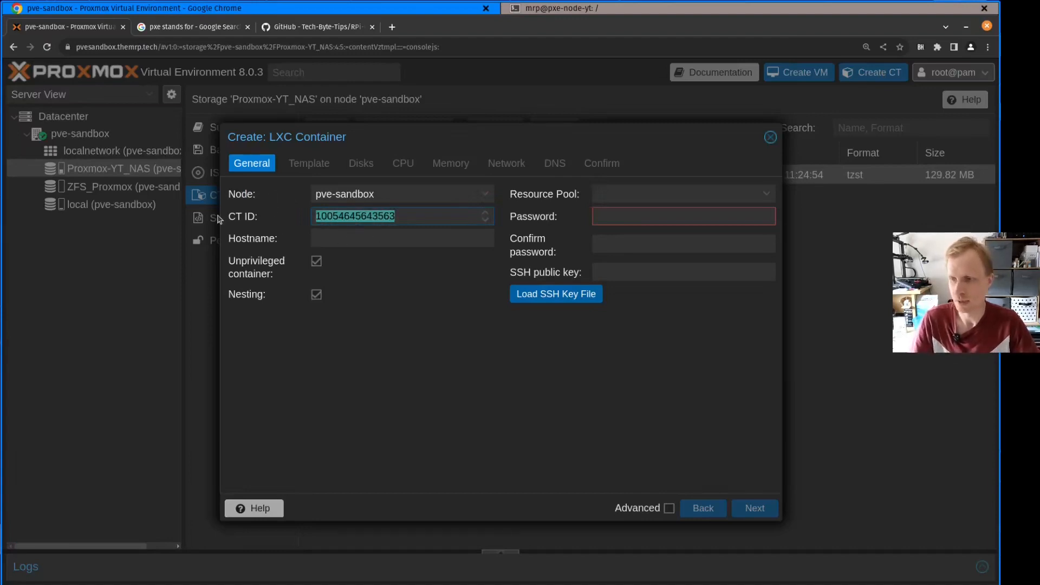
pyautogui.press('BackSpace')
pyautogui.write('777')
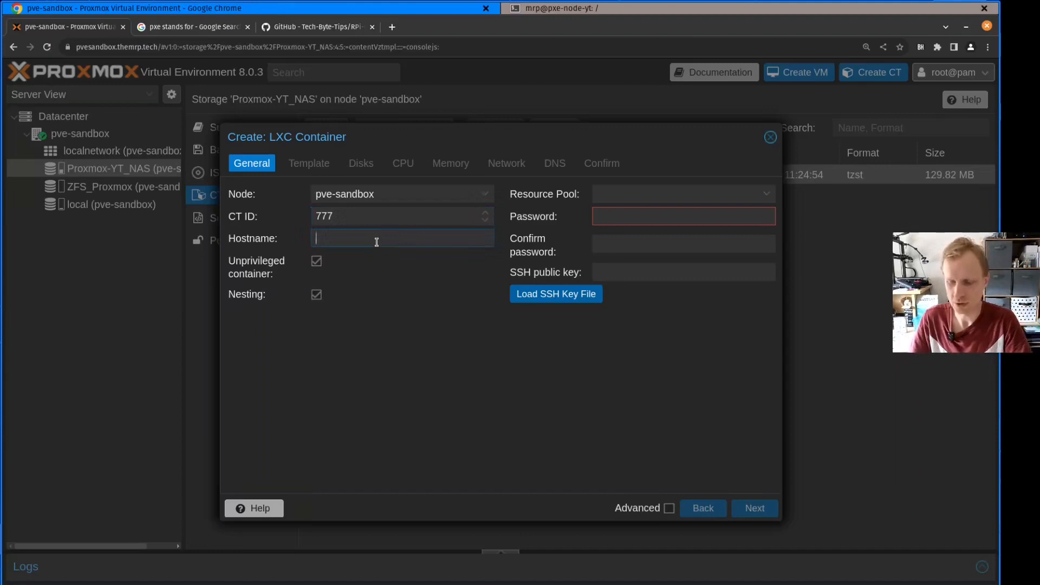
pyautogui.write('pxe-server-')
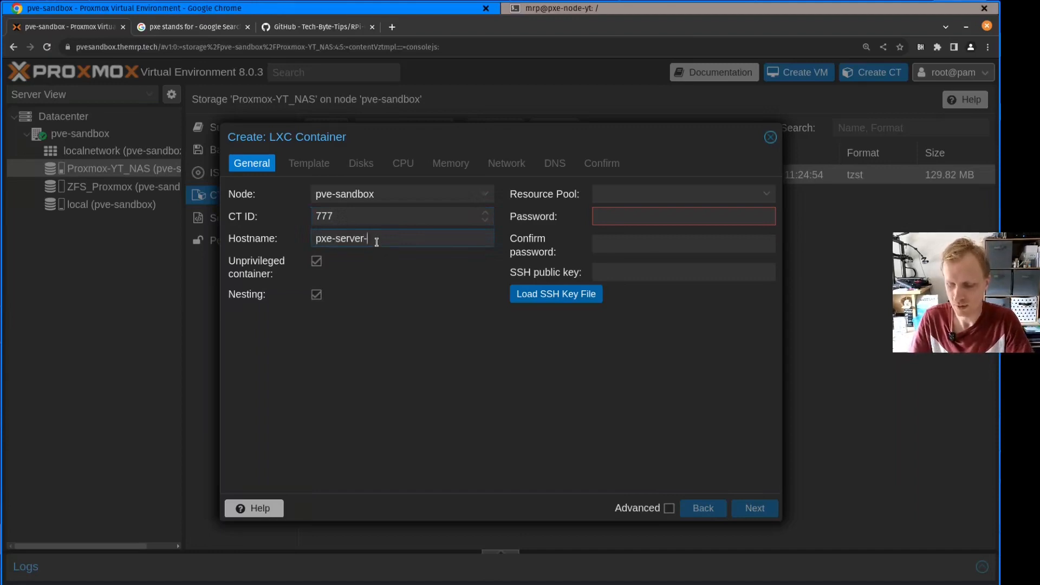
pyautogui.write('yt')
# Set the container's hostname to pxe-server-yt and make it a privileged container
pyautogui.click(318, 262)
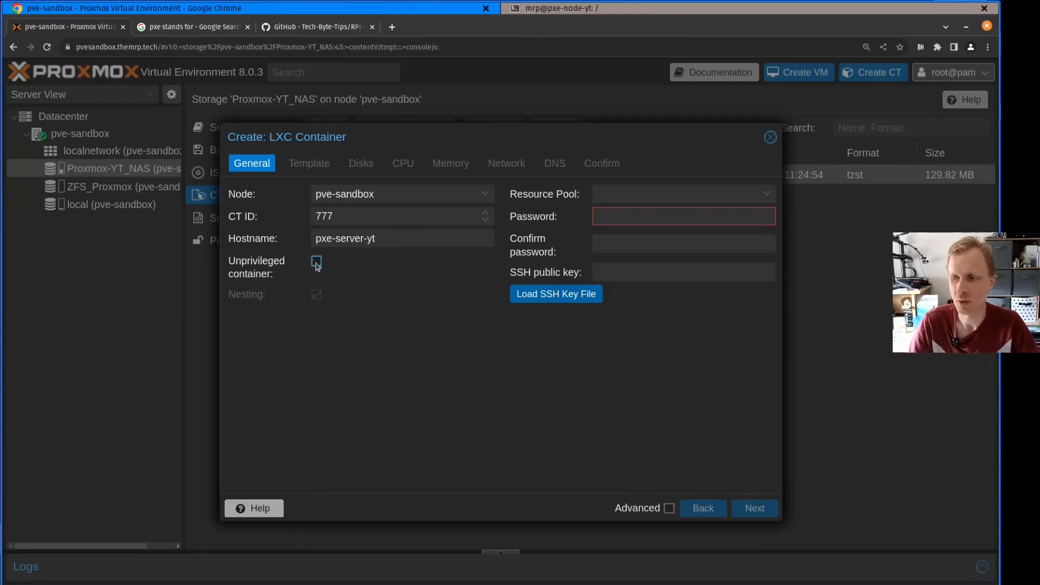
# Enter and confirm the root password for the new container
pyautogui.click(643, 220)
pyautogui.write('******')
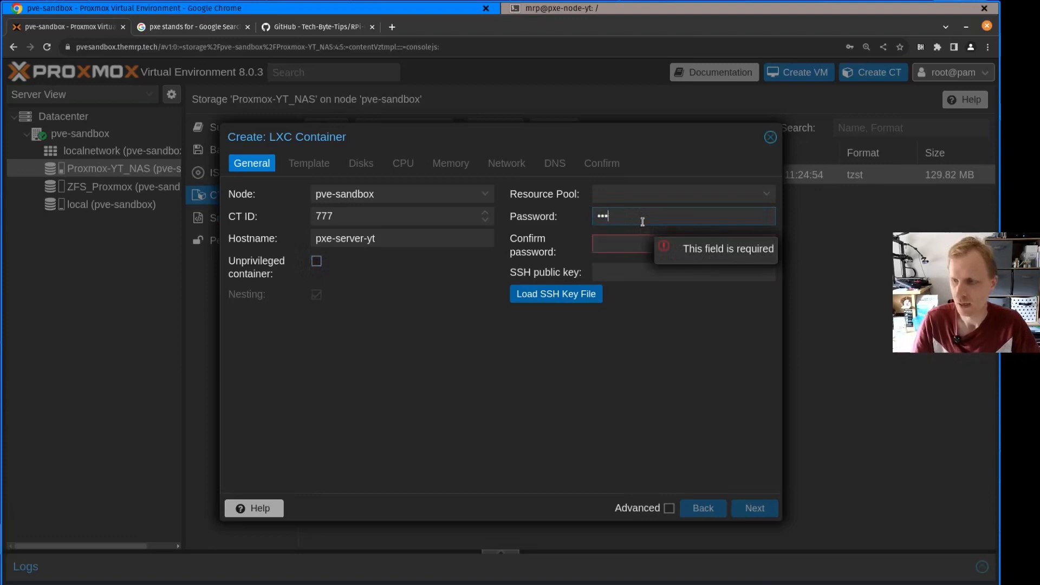
pyautogui.press('Tab')
pyautogui.write('******')
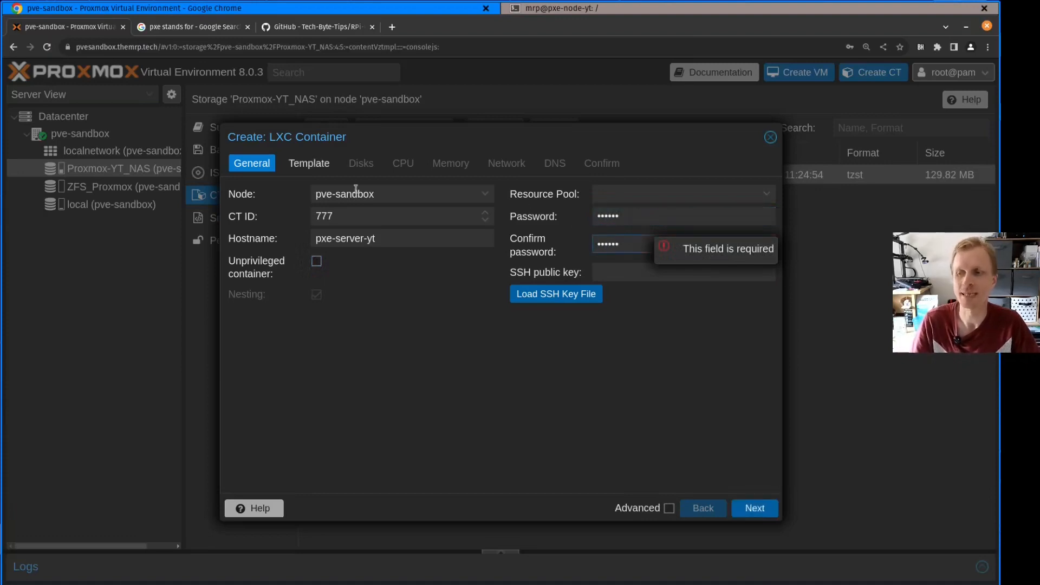
# Choose ubuntu-22.04-standard_22.04-1_amd64.tar.zst from Proxmox-YT_NAS as the container's template
pyautogui.click(314, 163)
pyautogui.click(395, 216)
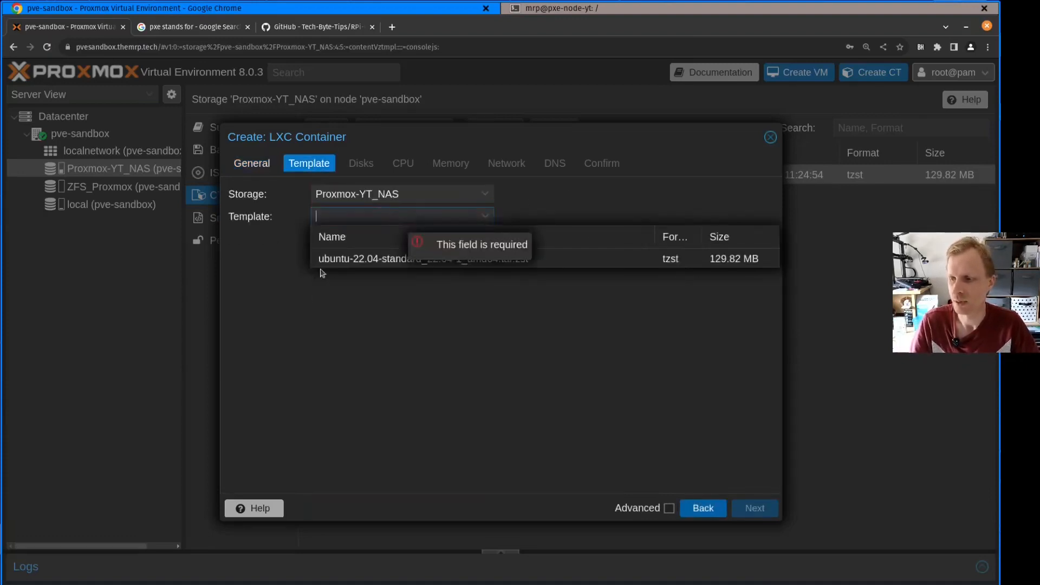
pyautogui.click(325, 262)
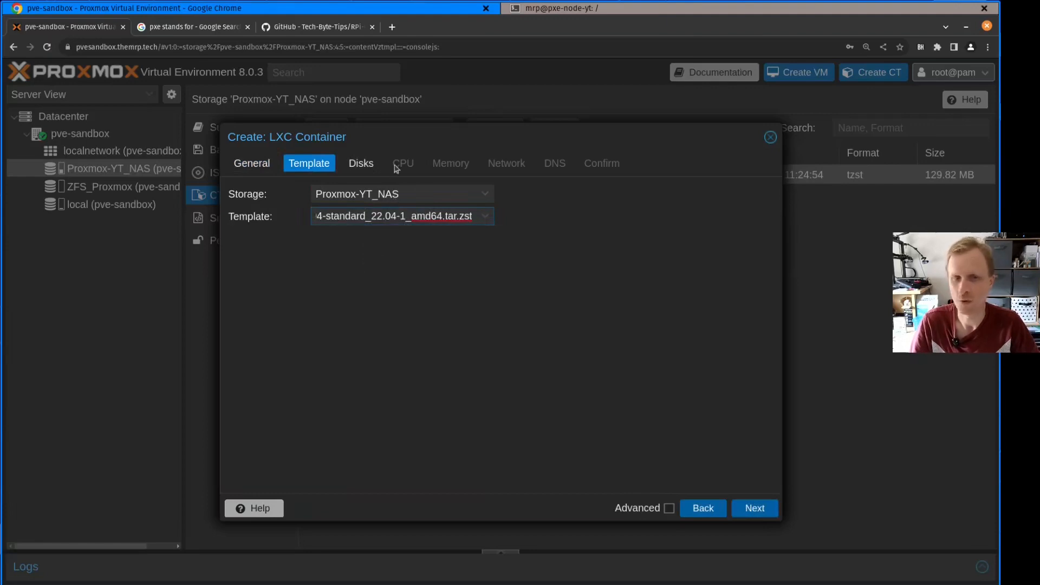
# Leave the disk settings at their defaults and set the container's memory to 2048 MiB
pyautogui.click(374, 163)
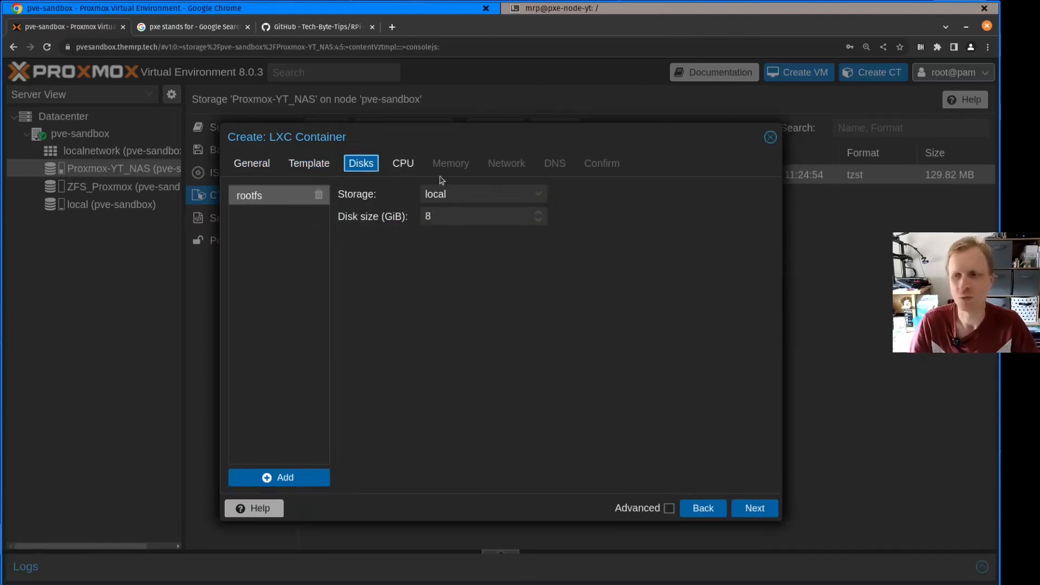
pyautogui.click(404, 164)
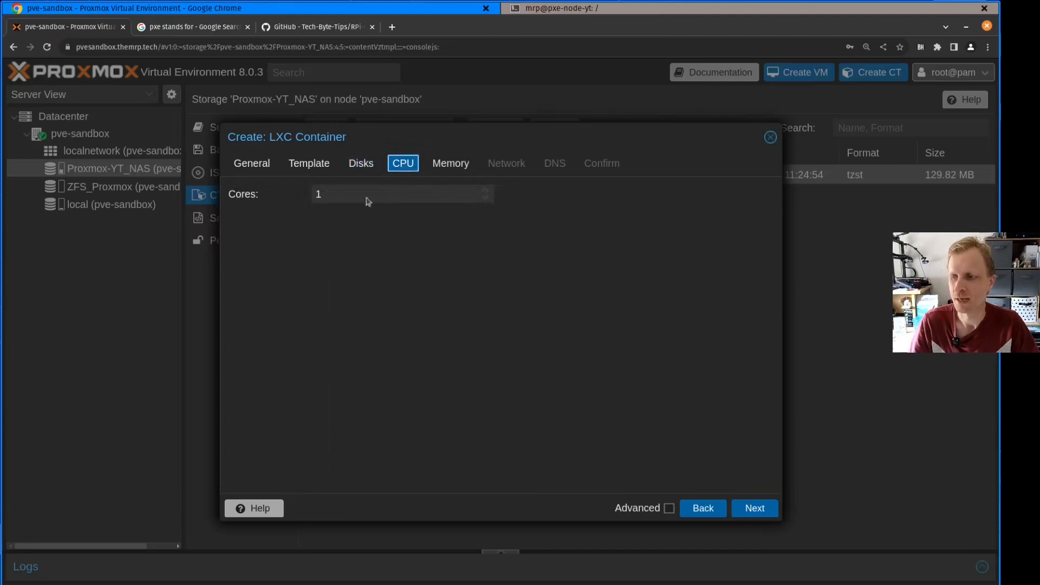
pyautogui.click(445, 173)
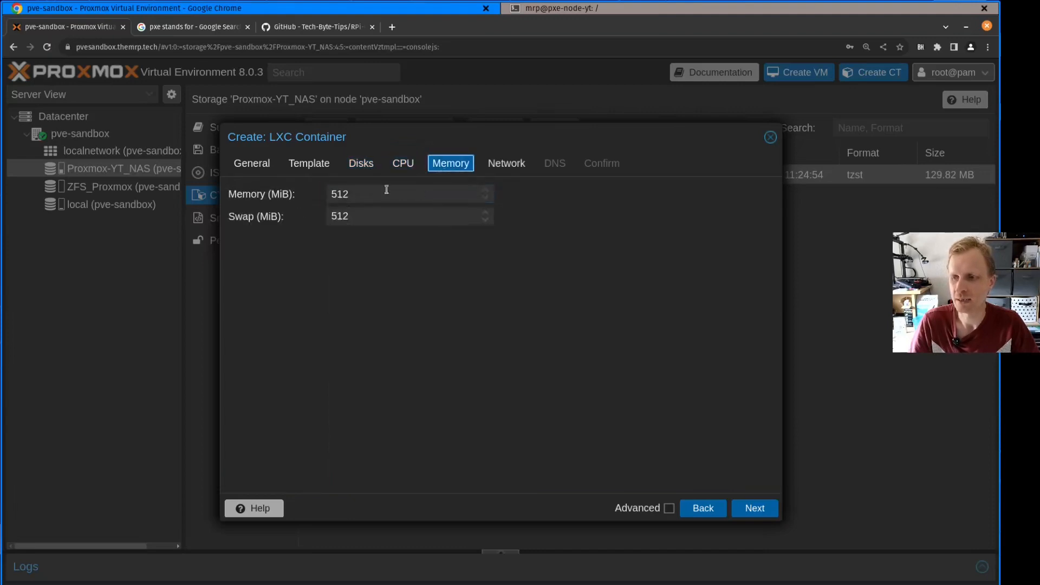
pyautogui.doubleClick(377, 191)
pyautogui.write('1024')
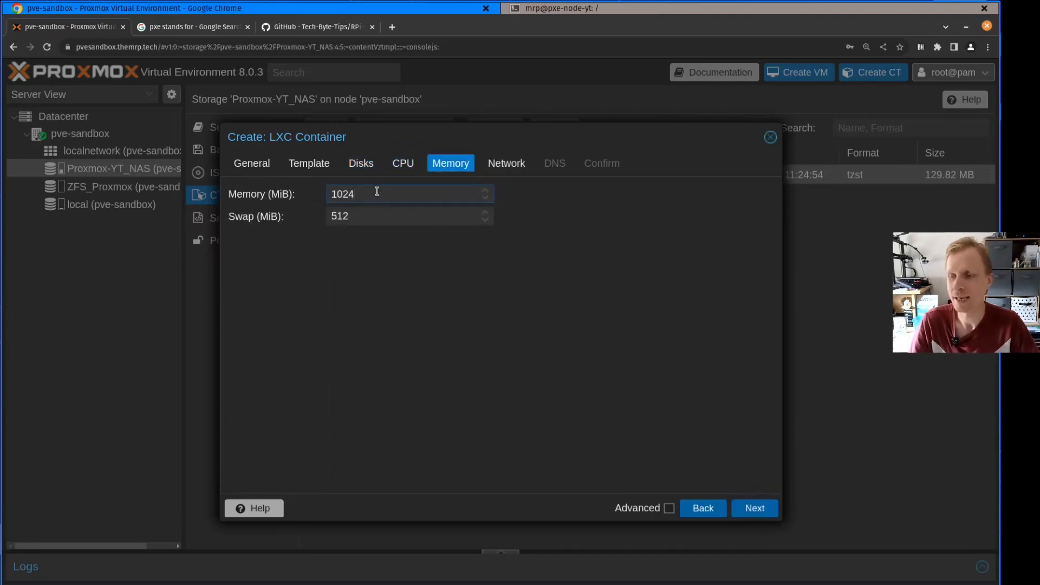
pyautogui.doubleClick(397, 197)
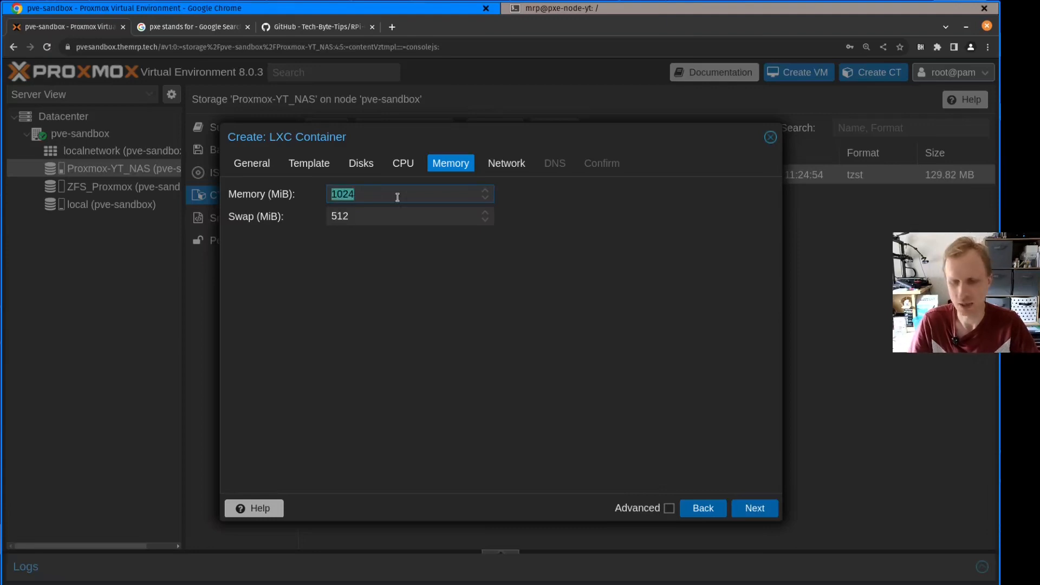
pyautogui.write('2048')
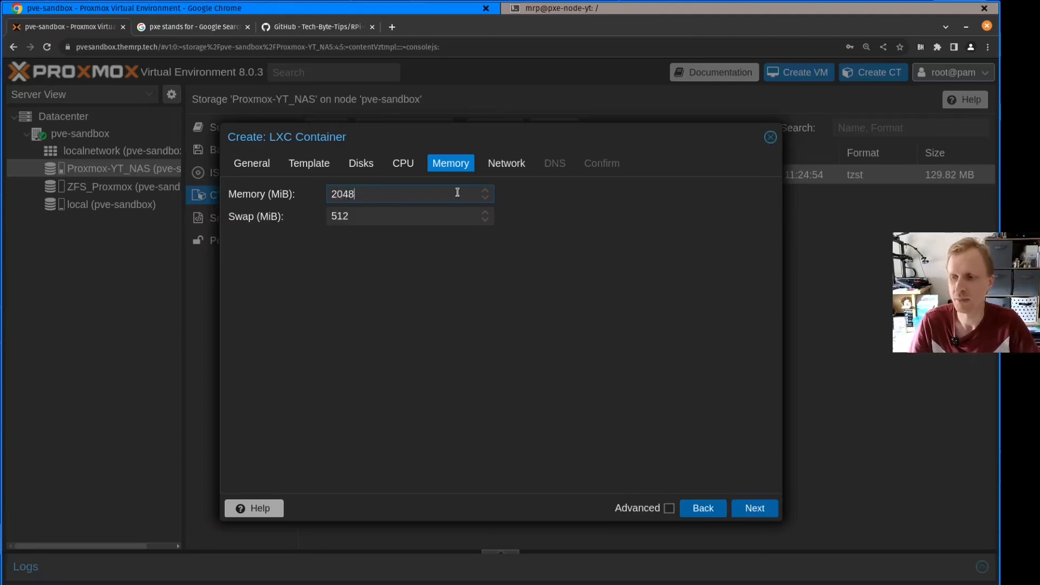
# Set the container's CPU core count to 2
pyautogui.click(405, 163)
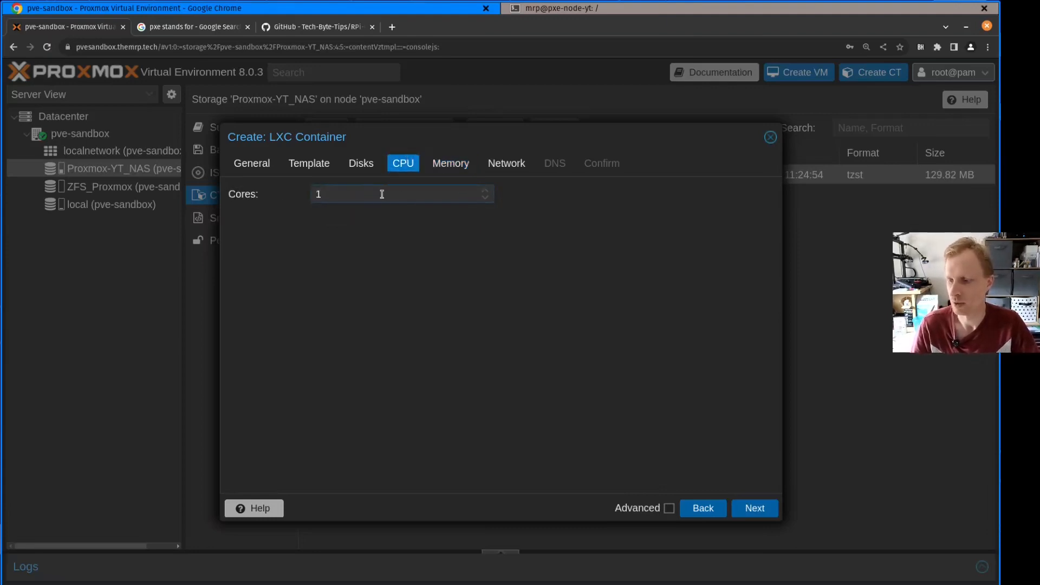
pyautogui.doubleClick(382, 194)
pyautogui.write('2')
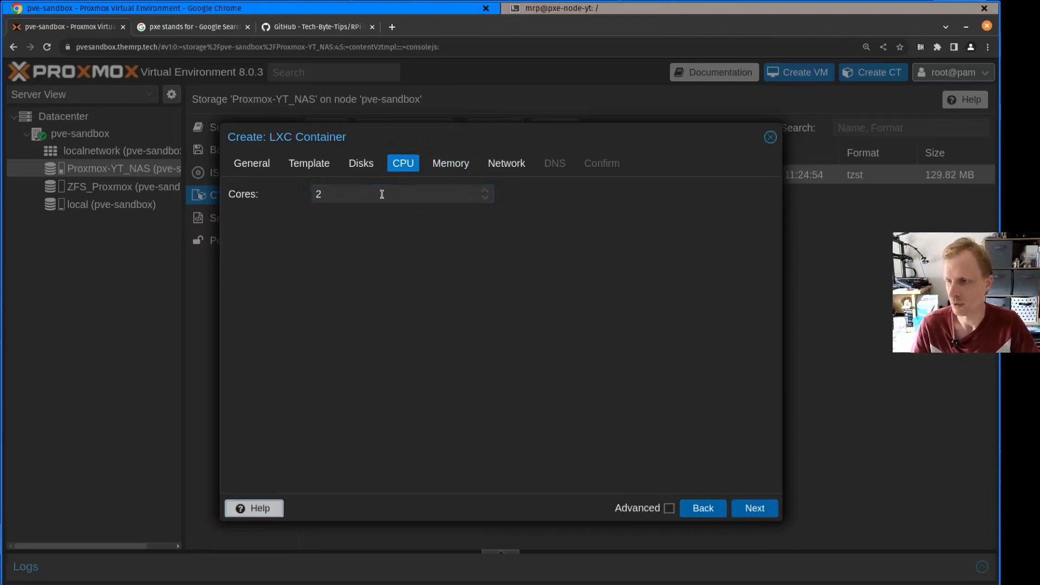
# Recheck the memory settings and set the container's IPv4 configuration to DHCP
pyautogui.click(460, 173)
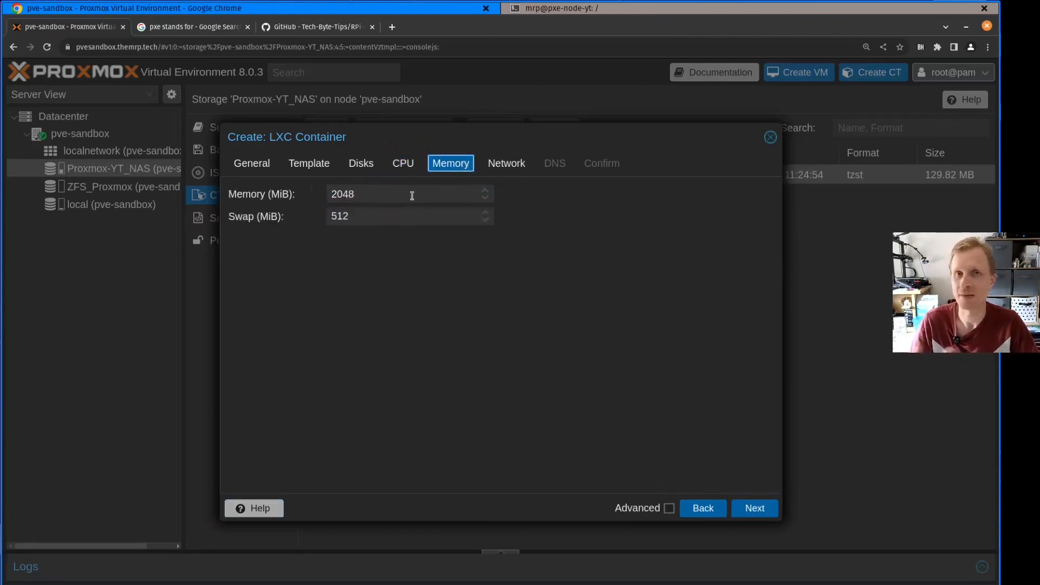
pyautogui.click(507, 169)
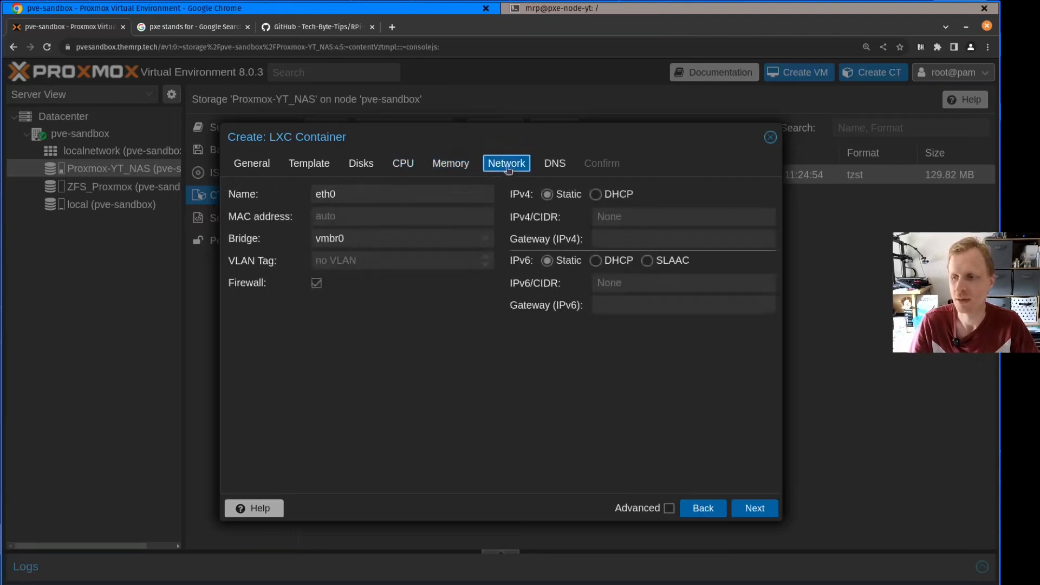
pyautogui.click(597, 196)
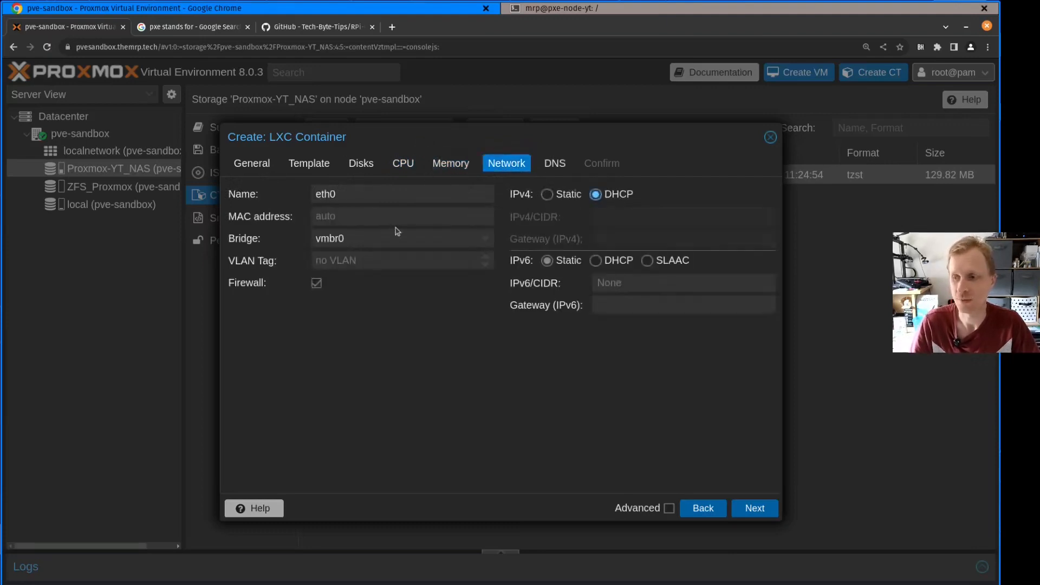
# Leave the container's DNS settings at the host defaults, create the container, and close the creation task's output
pyautogui.click(553, 167)
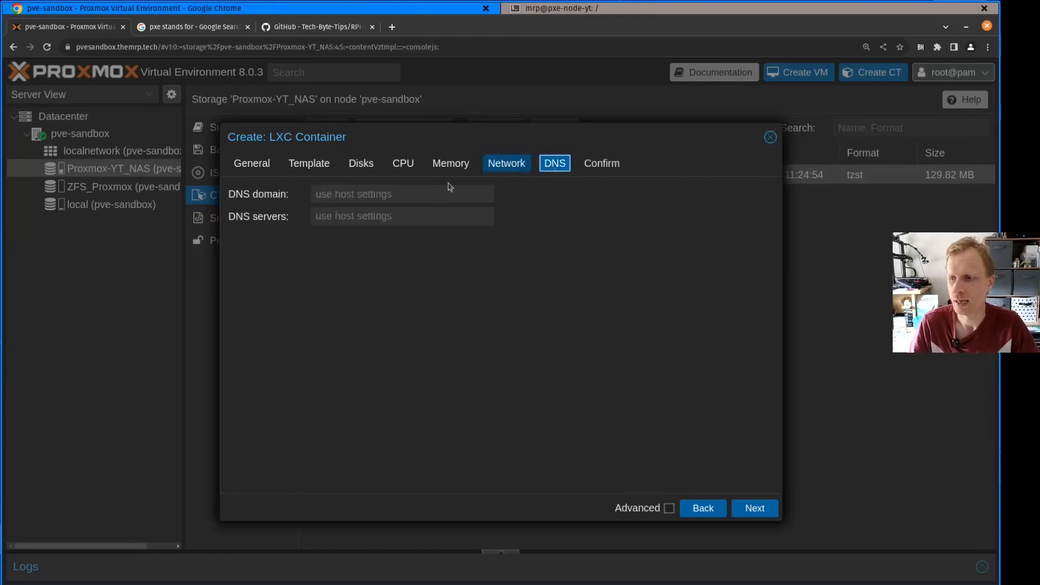
pyautogui.click(601, 164)
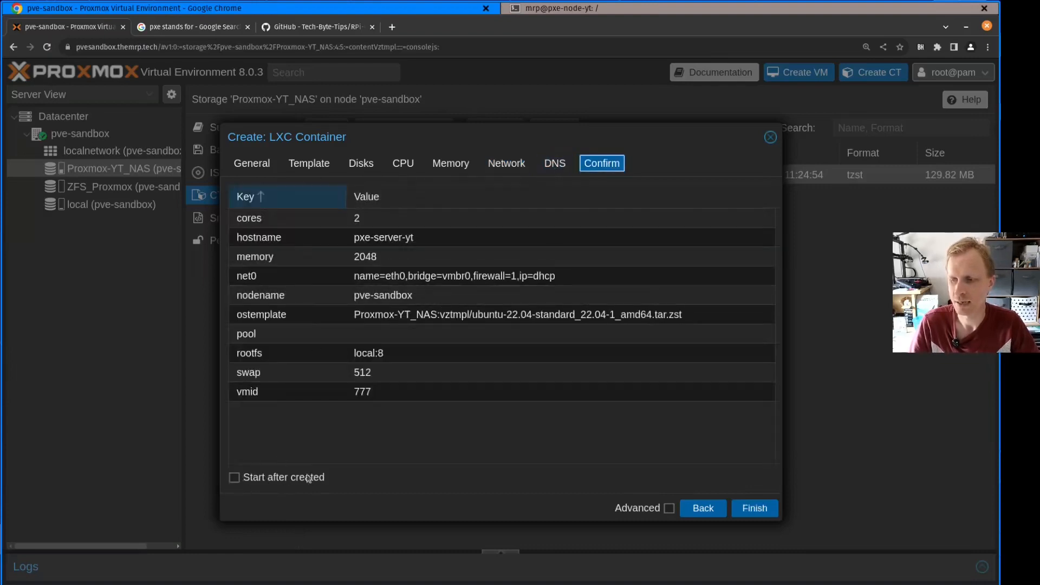
pyautogui.click(764, 510)
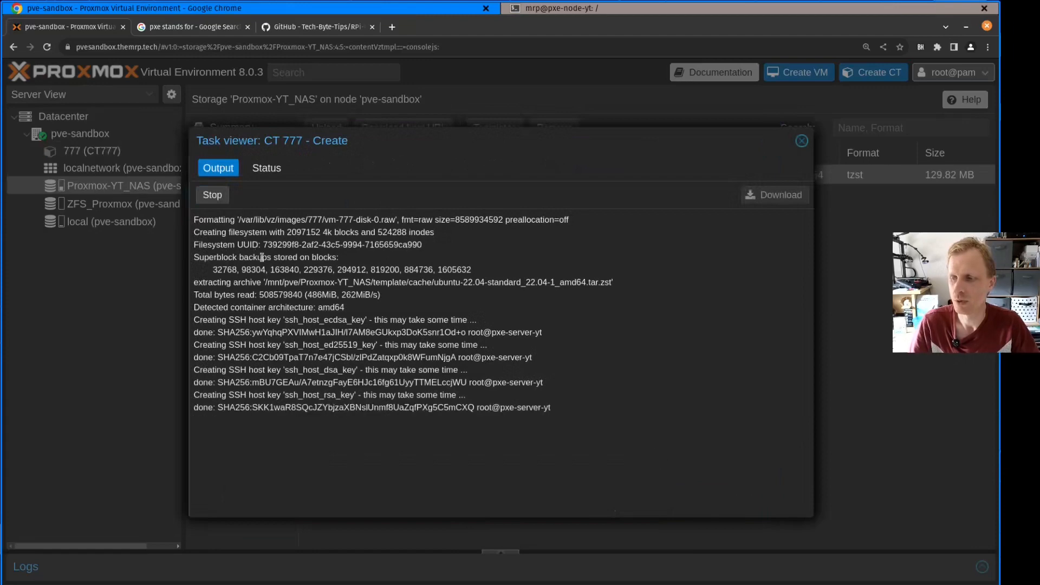
pyautogui.moveTo(261, 427); pyautogui.dragTo(199, 419)
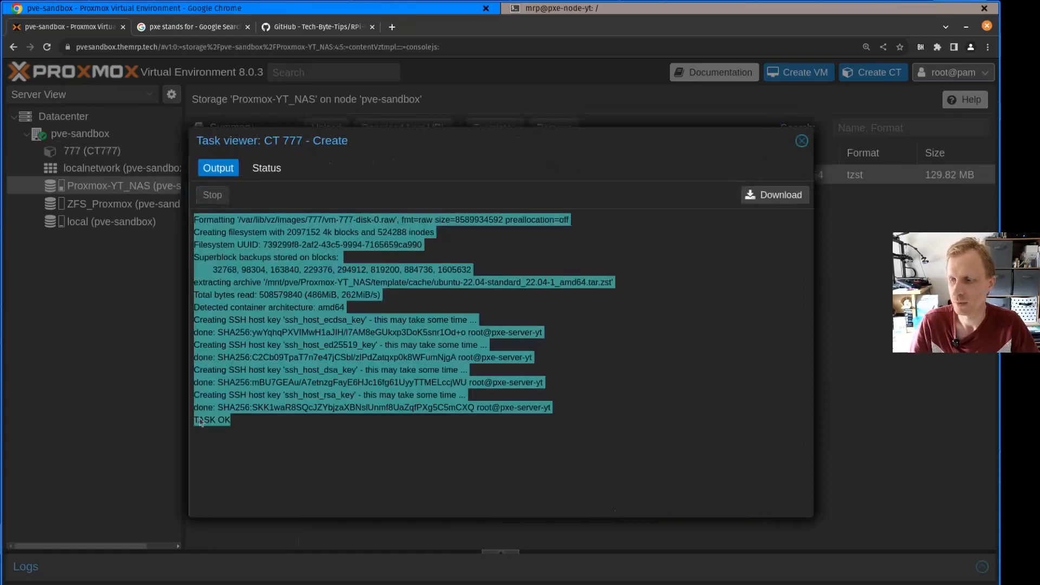
pyautogui.click(321, 425)
pyautogui.click(801, 141)
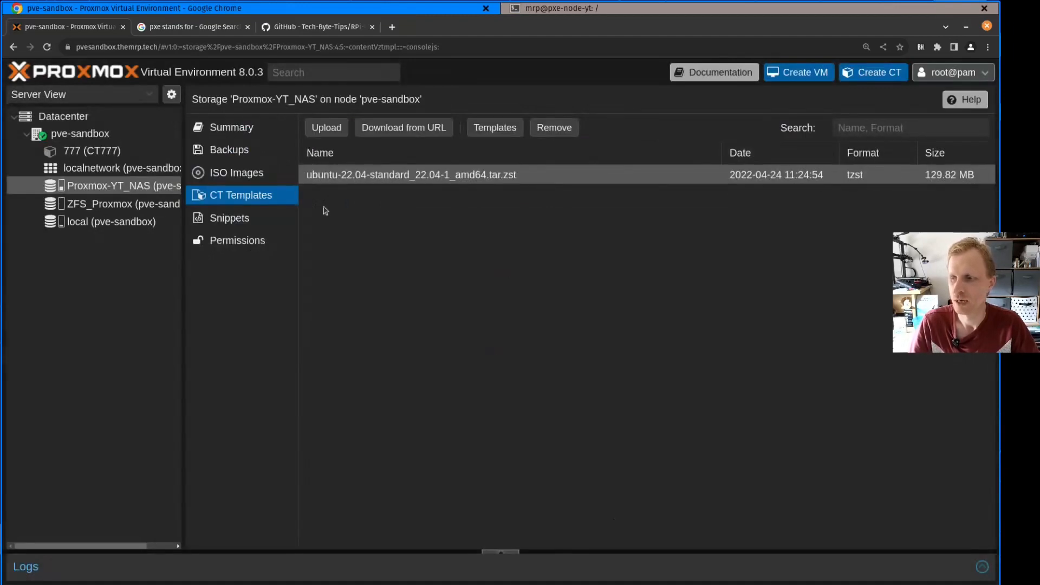
# Enable the Nesting, NFS and SMB/CIFS features in the options of container 777
pyautogui.click(93, 151)
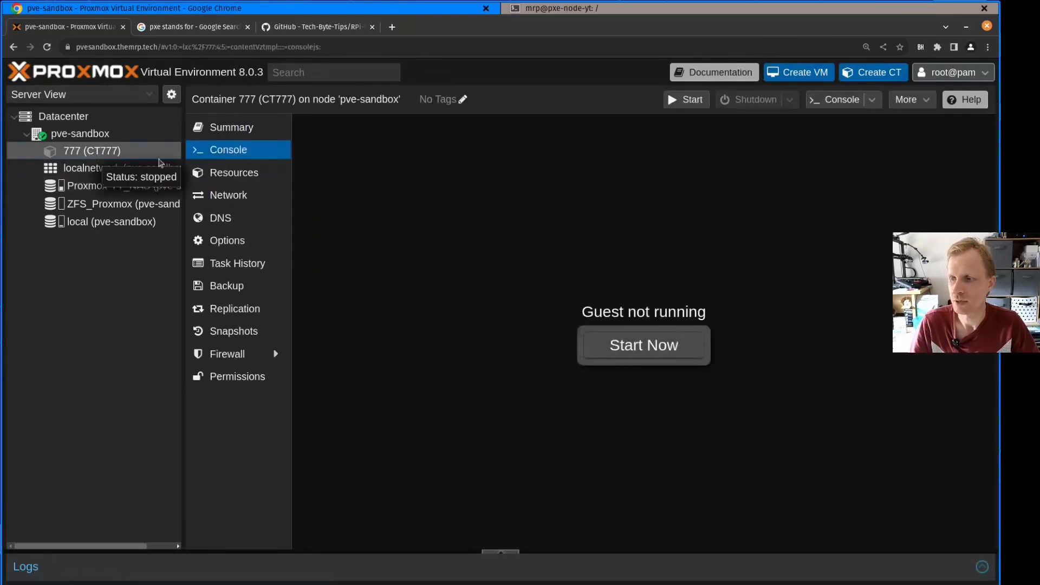
pyautogui.click(230, 244)
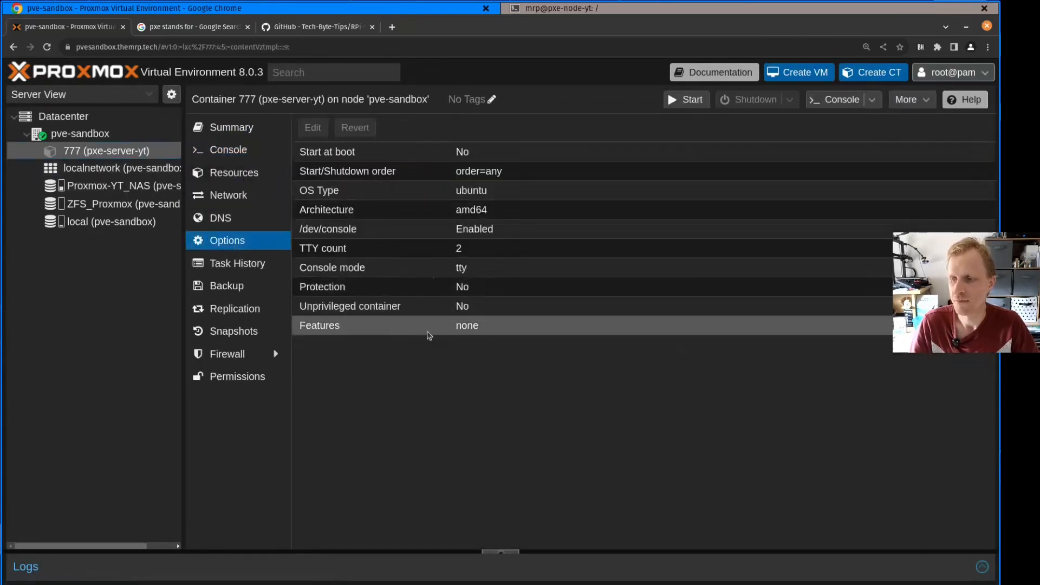
pyautogui.click(429, 330)
pyautogui.click(313, 128)
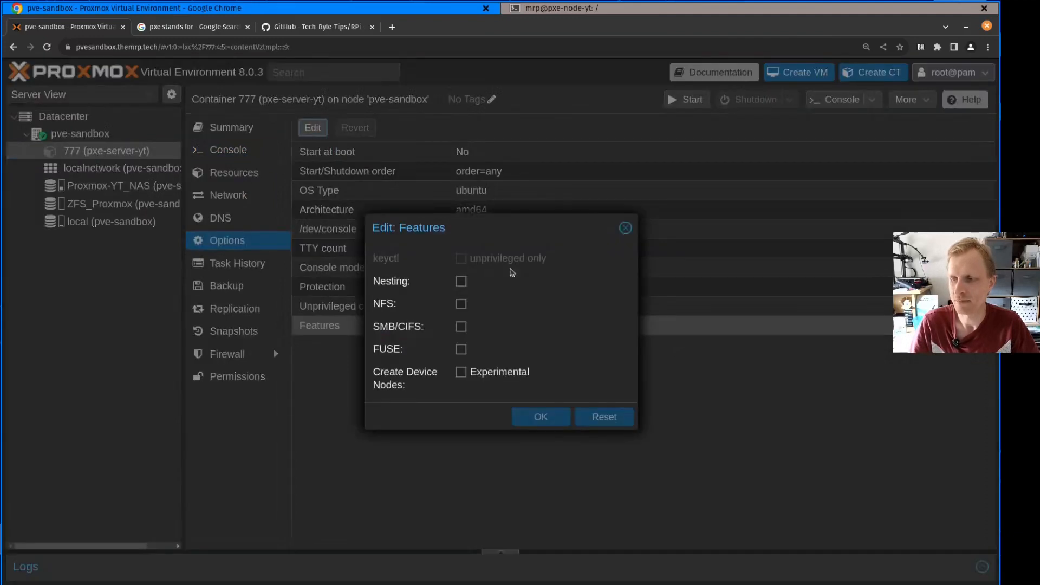
pyautogui.click(461, 281)
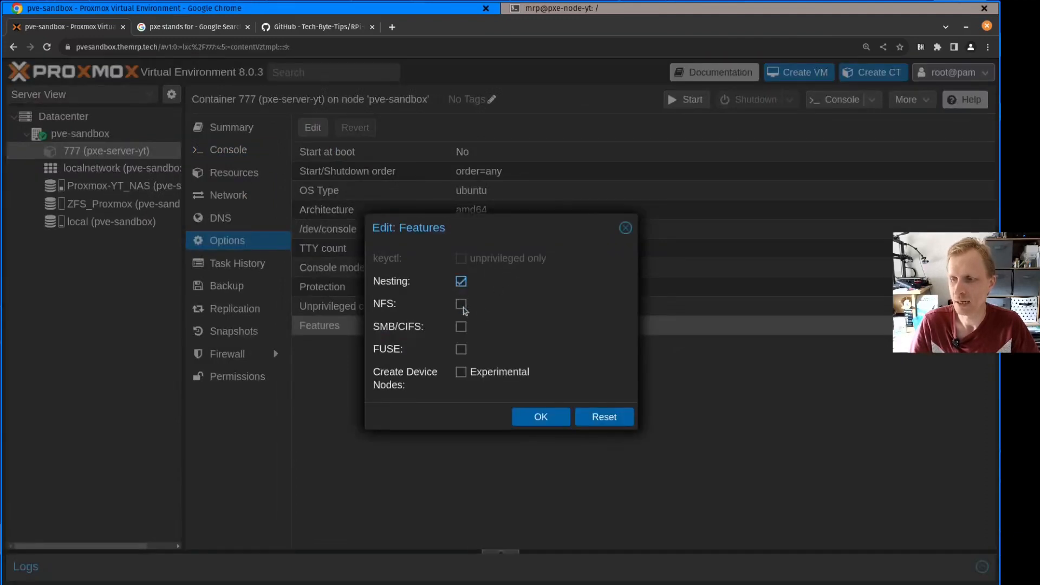
pyautogui.click(462, 305)
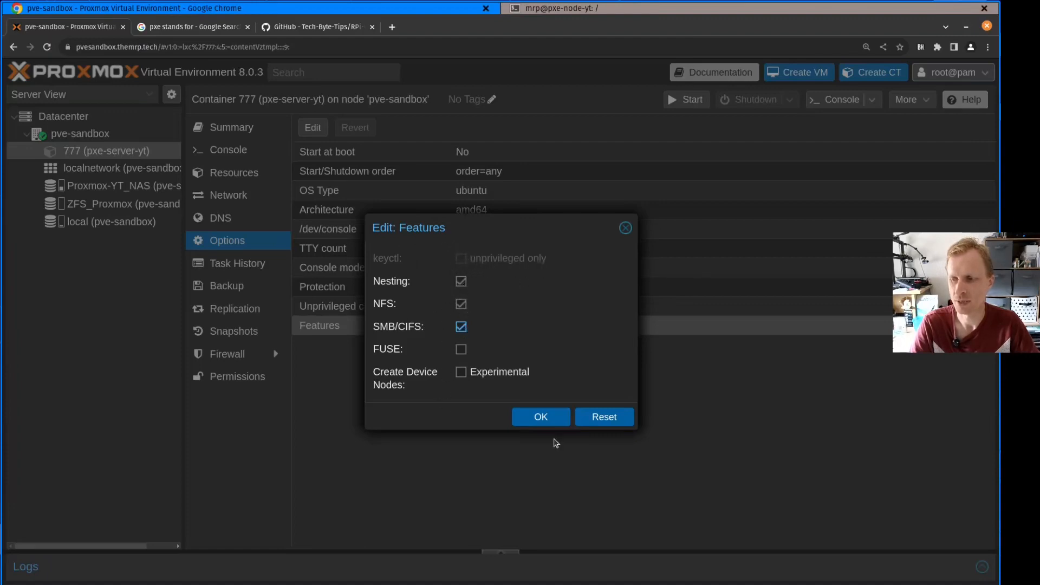
pyautogui.click(543, 422)
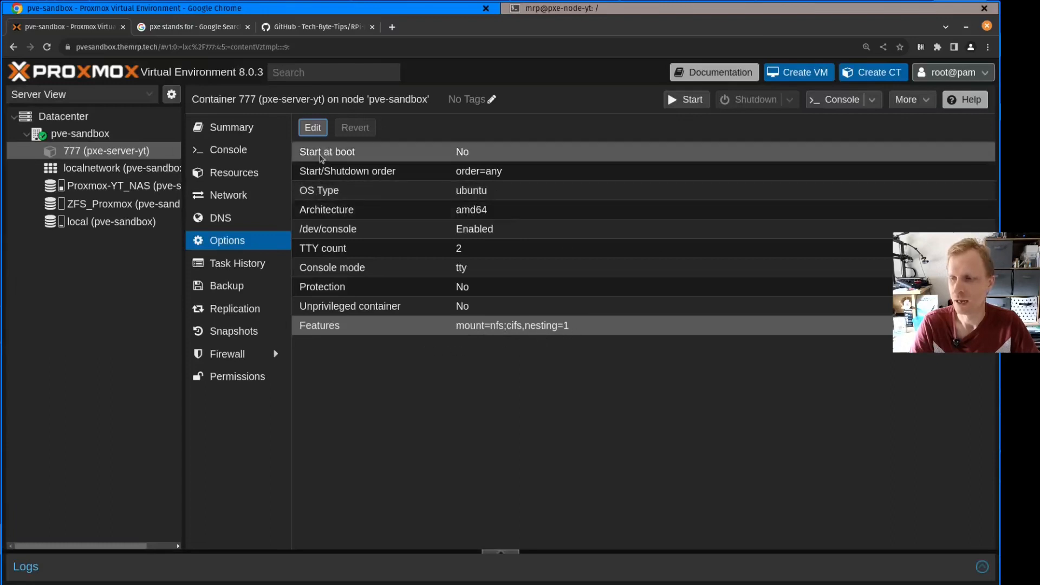
# Start container 777 and log in to its console as root with the account password
pyautogui.click(227, 154)
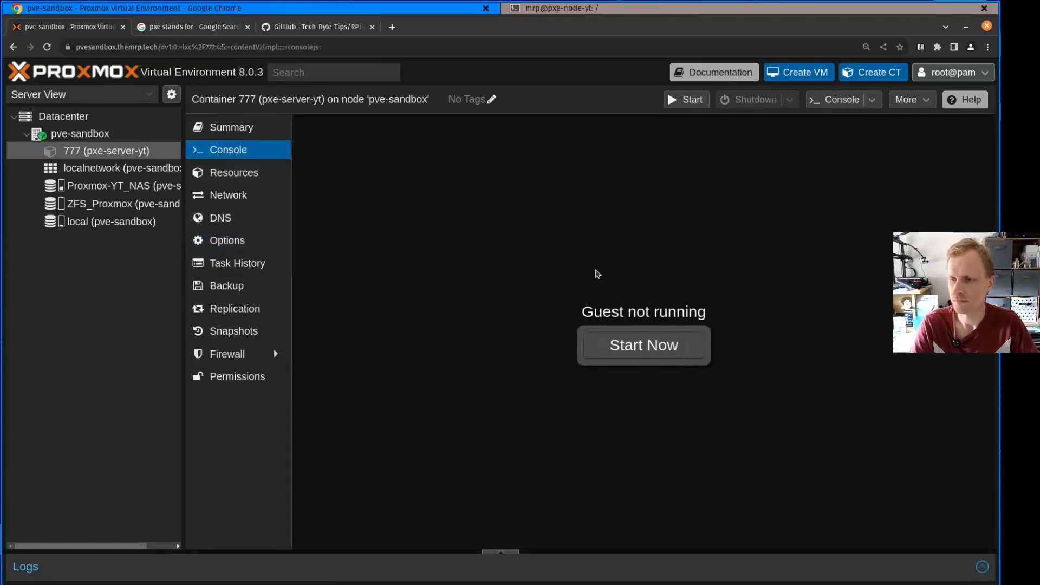
pyautogui.click(640, 352)
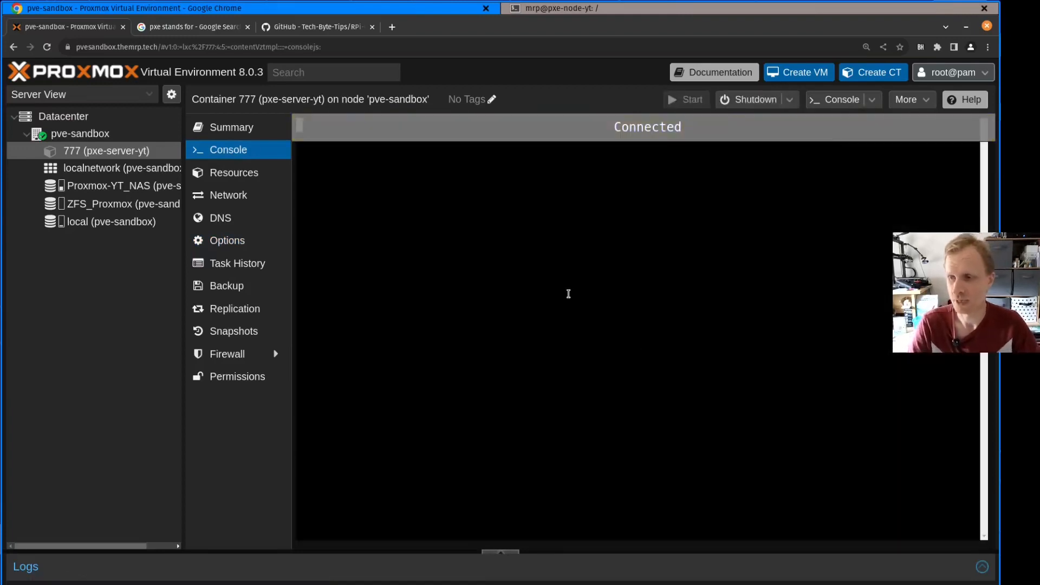
pyautogui.press('Return')
pyautogui.press('Return')
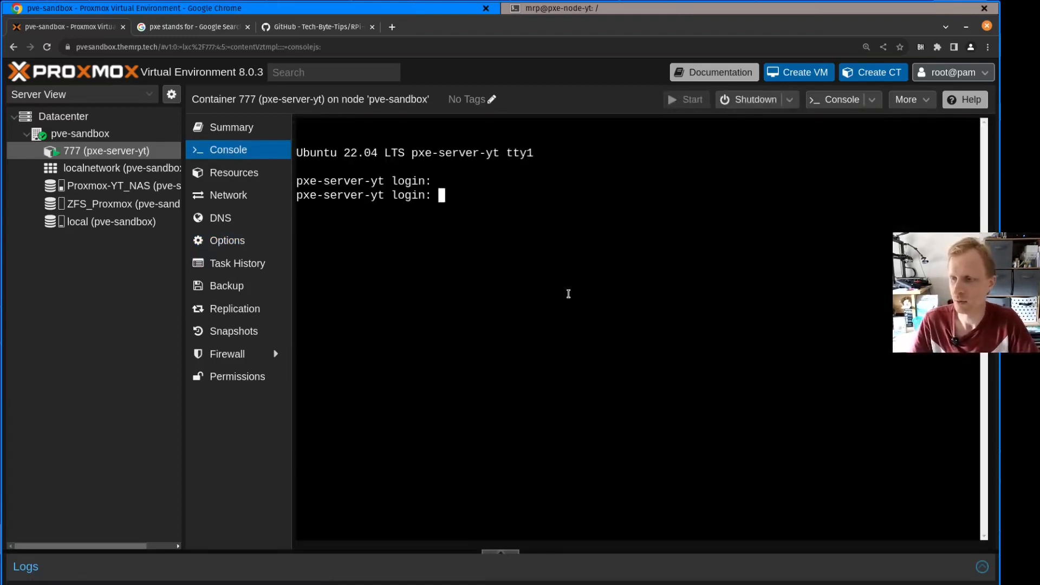
pyautogui.write('root')
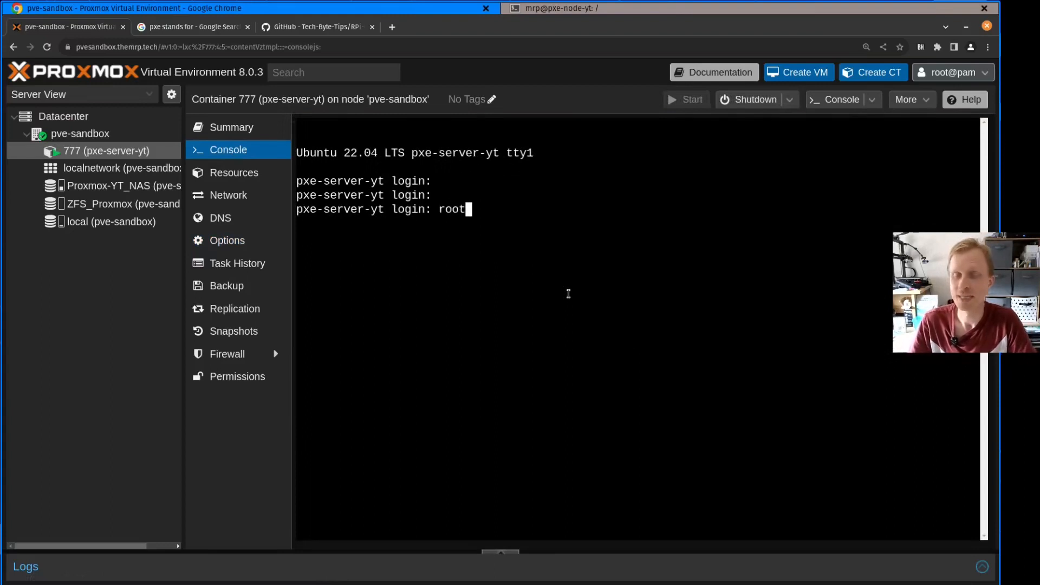
pyautogui.press('Return')
pyautogui.press('Return')
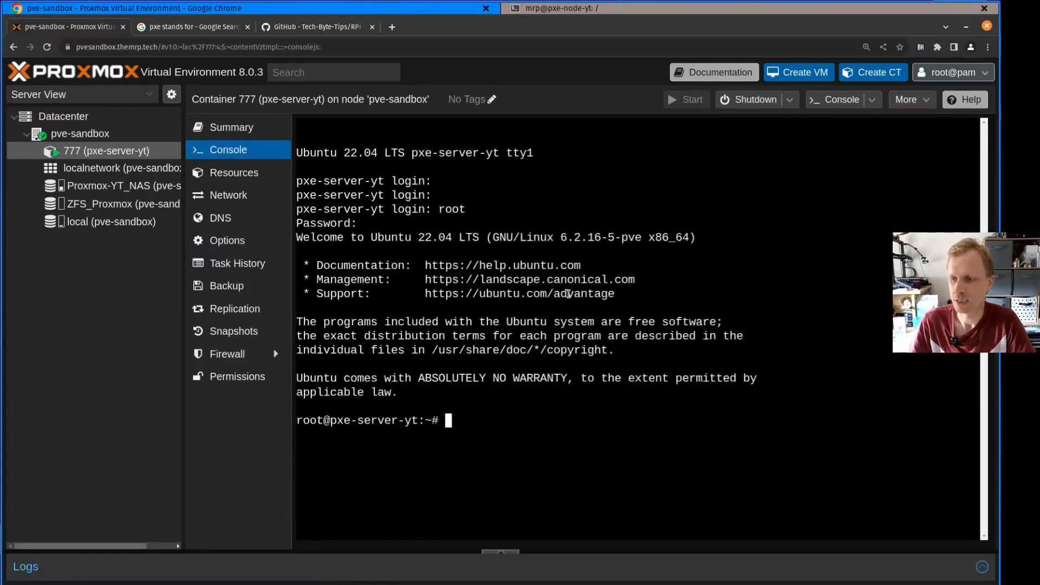
# Clear the console and run "apt update && apt upgrade -y && apt install git net-tools -y"
pyautogui.hotkey('ctrl', 'l')
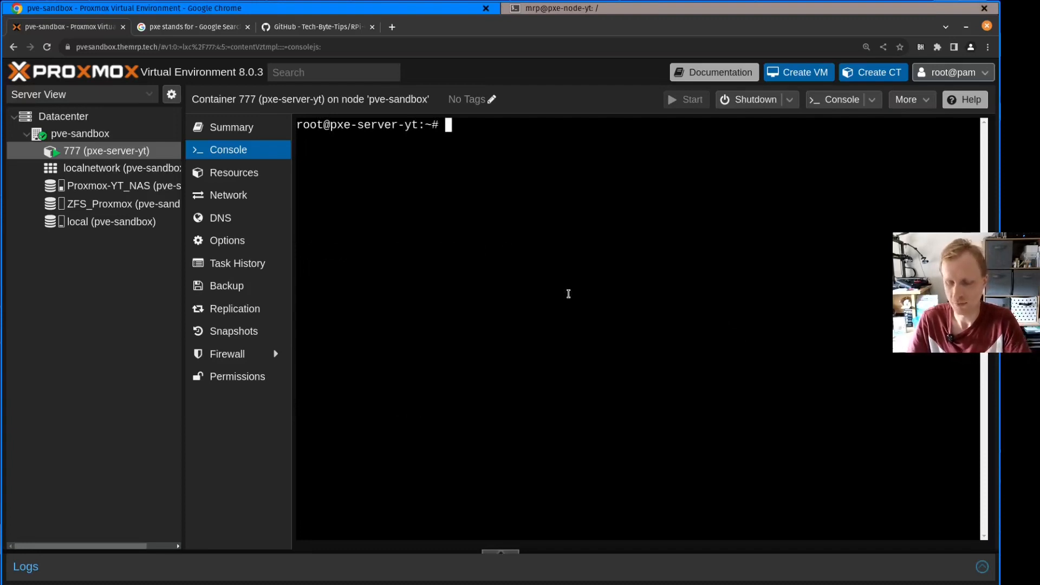
pyautogui.write('apt update ')
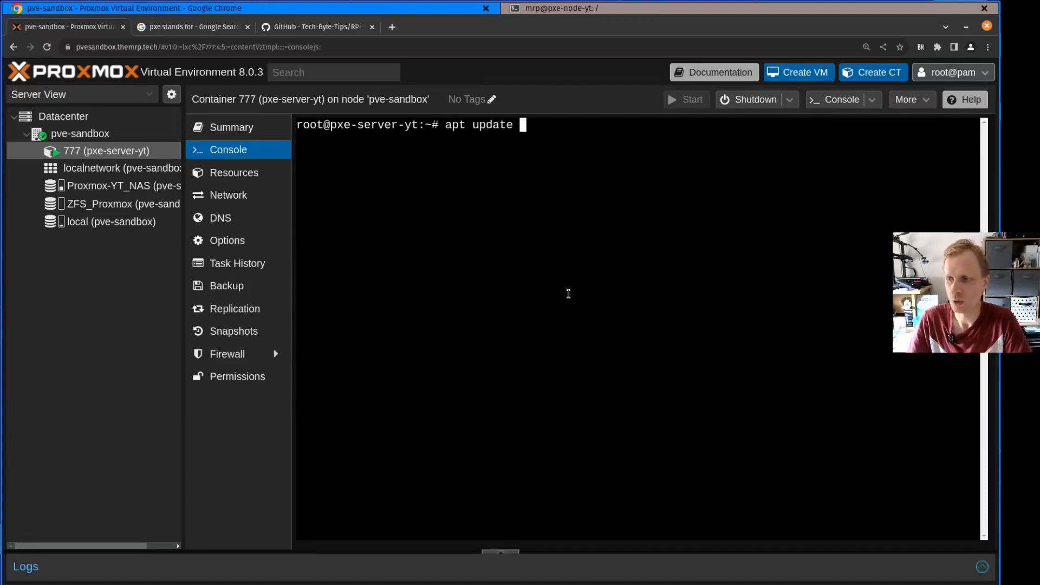
pyautogui.write('&& apt upgrade ')
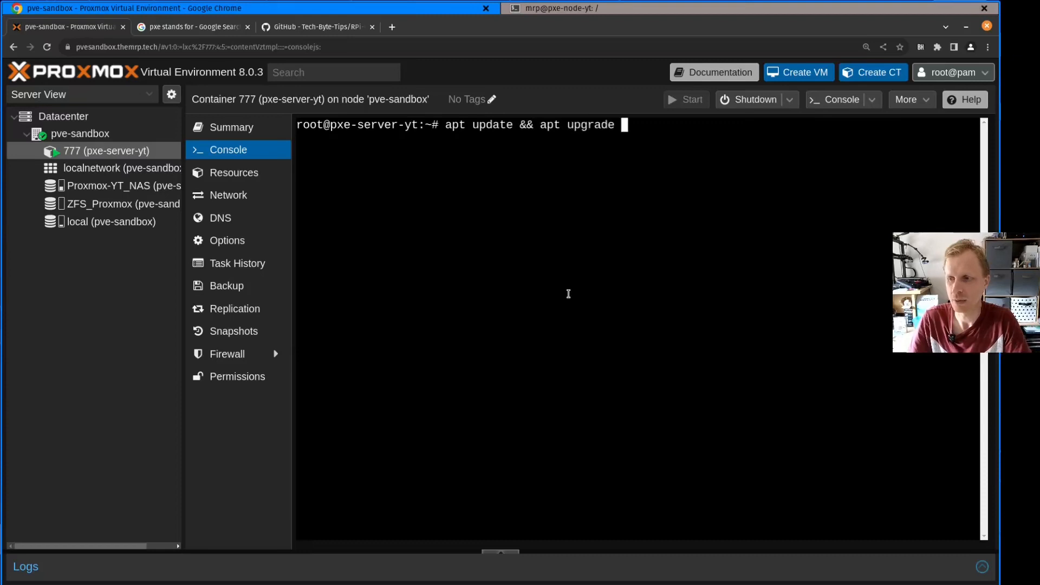
pyautogui.write('-y ')
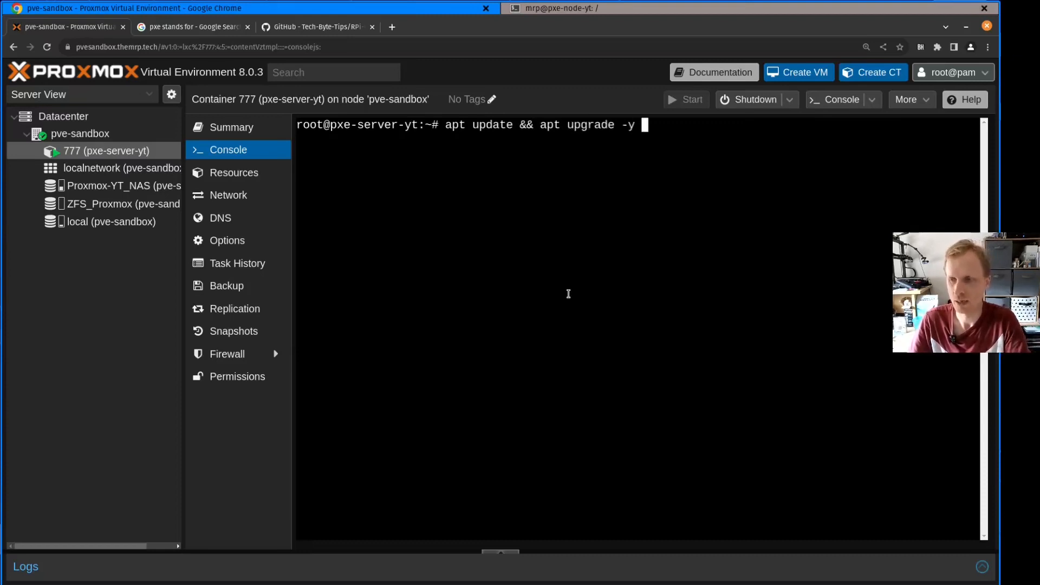
pyautogui.write('&&')
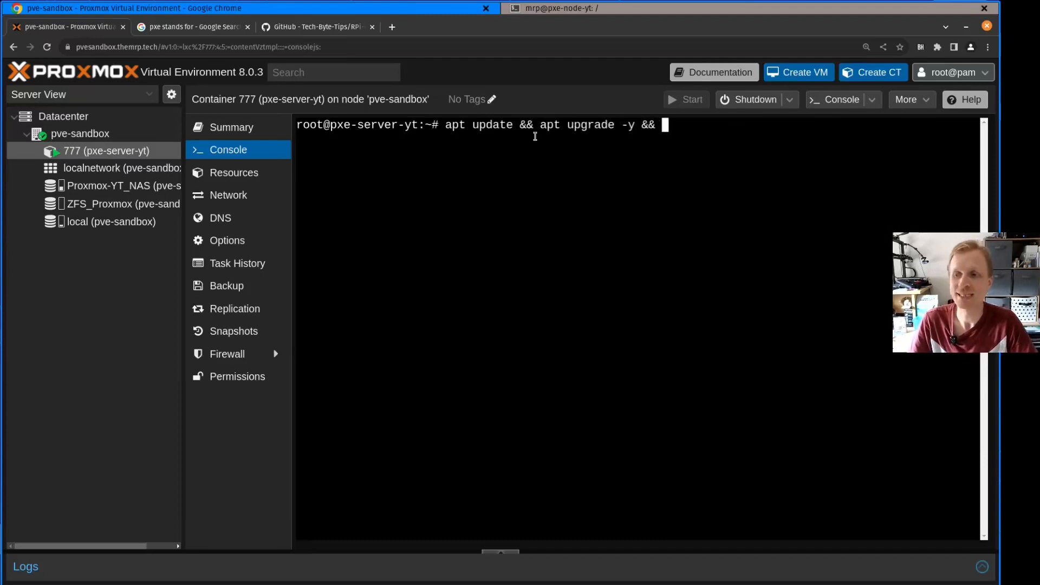
pyautogui.moveTo(444, 124); pyautogui.dragTo(623, 127)
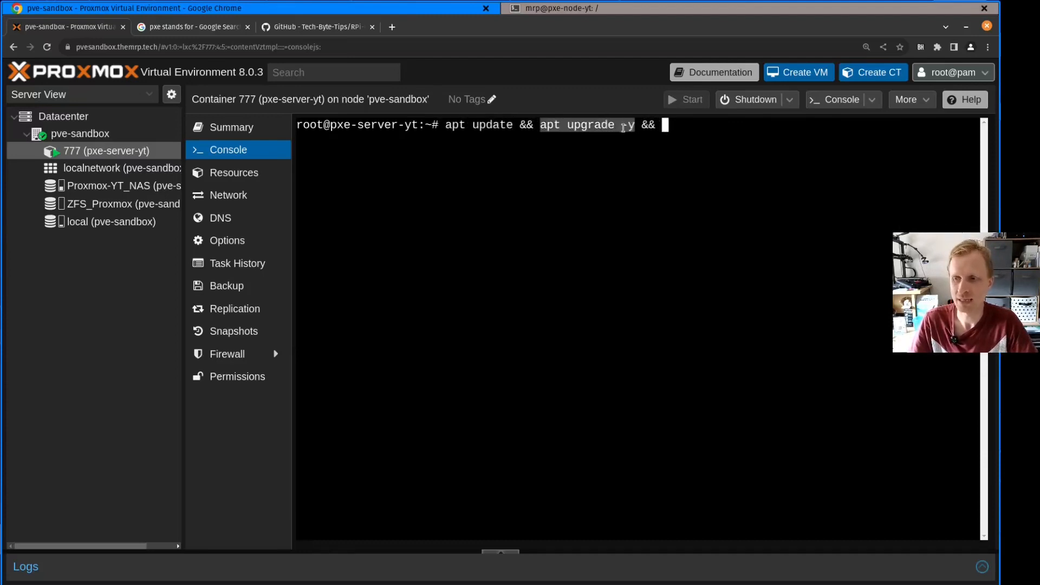
pyautogui.click(679, 125)
pyautogui.write('ap')
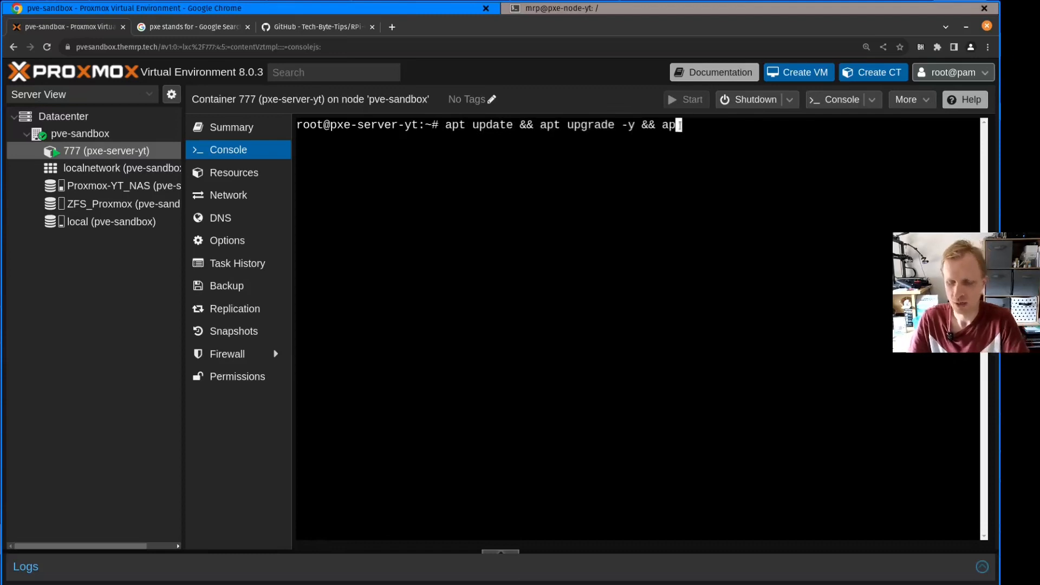
pyautogui.write('t install ')
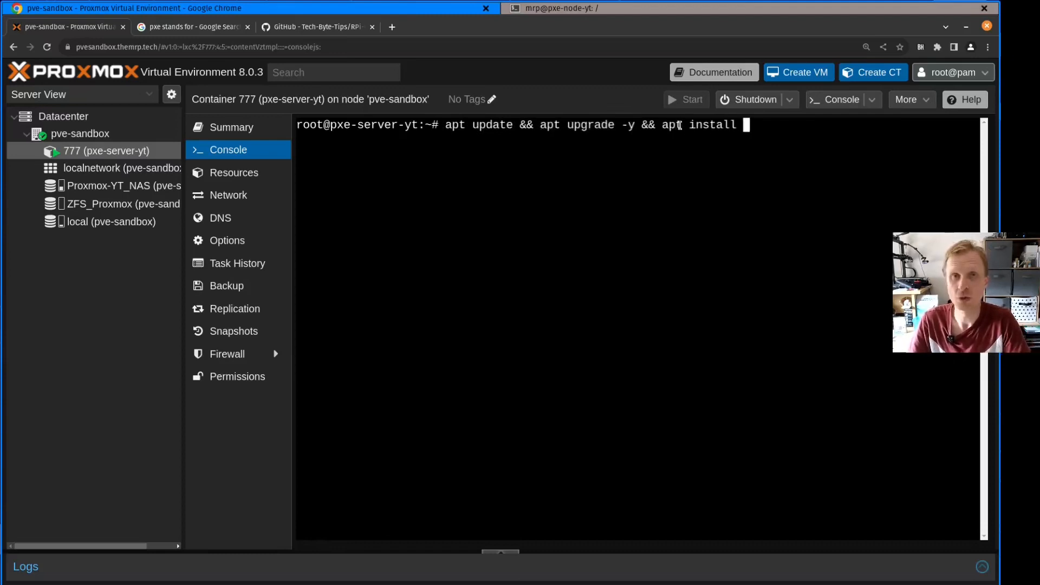
pyautogui.write('git')
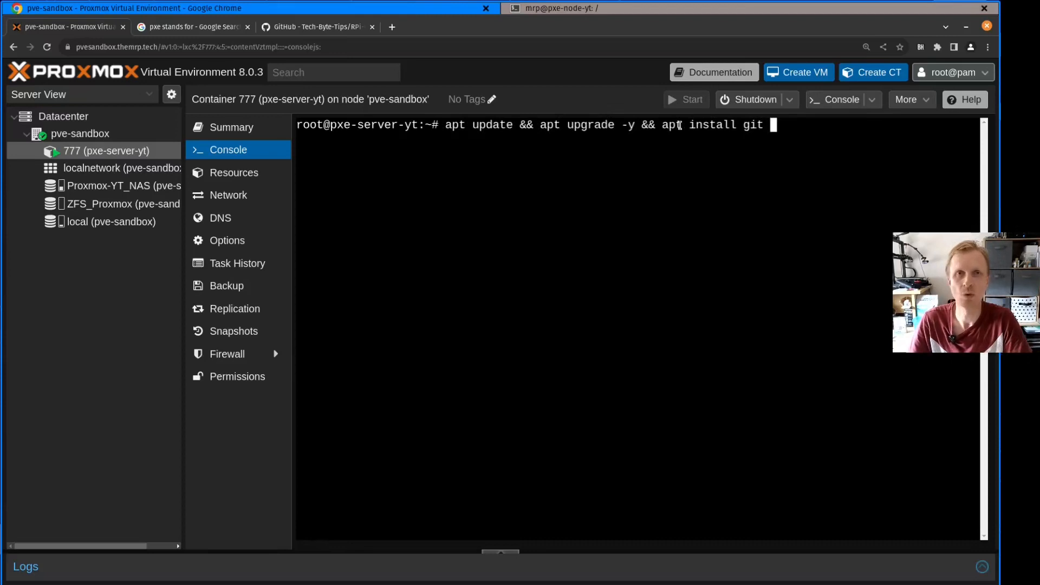
pyautogui.write(' net-tools')
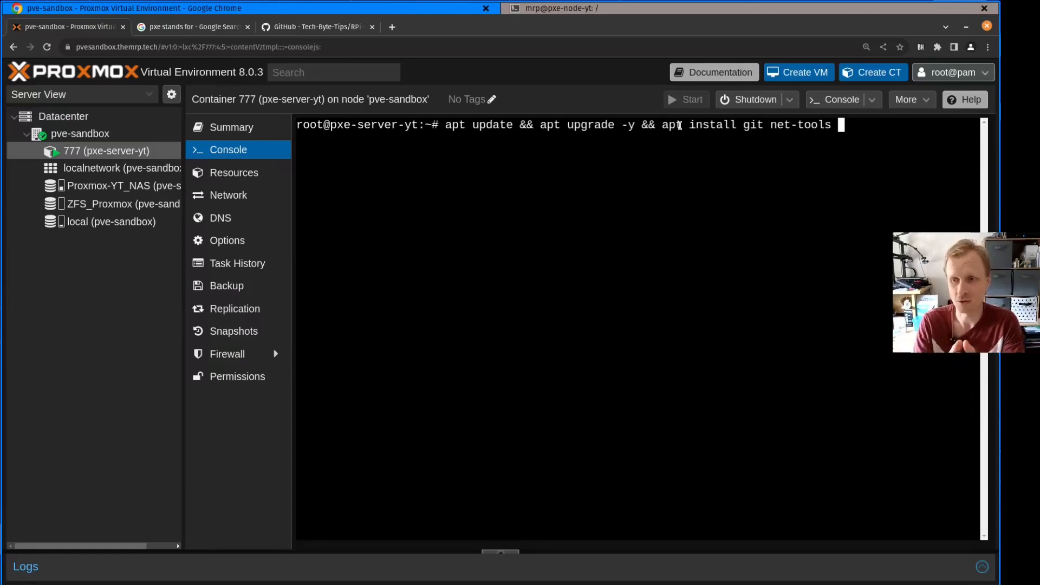
pyautogui.write('-y')
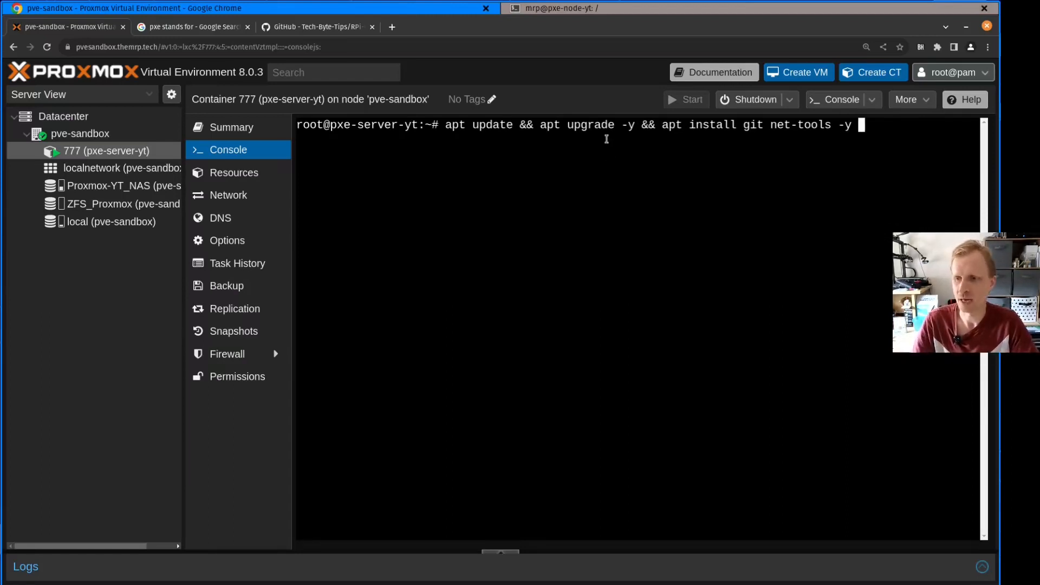
pyautogui.moveTo(446, 124); pyautogui.dragTo(861, 124)
pyautogui.click(852, 156)
pyautogui.press('Return')
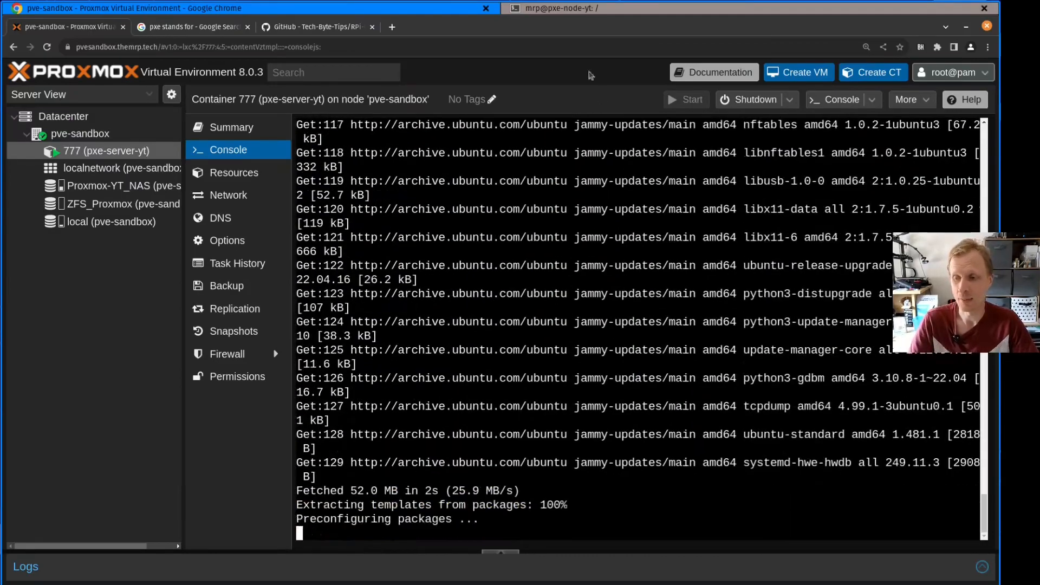
# Switch to Raspberry Pi Imager and choose the Network Boot bootloader image from the Misc utility images
pyautogui.press('super')
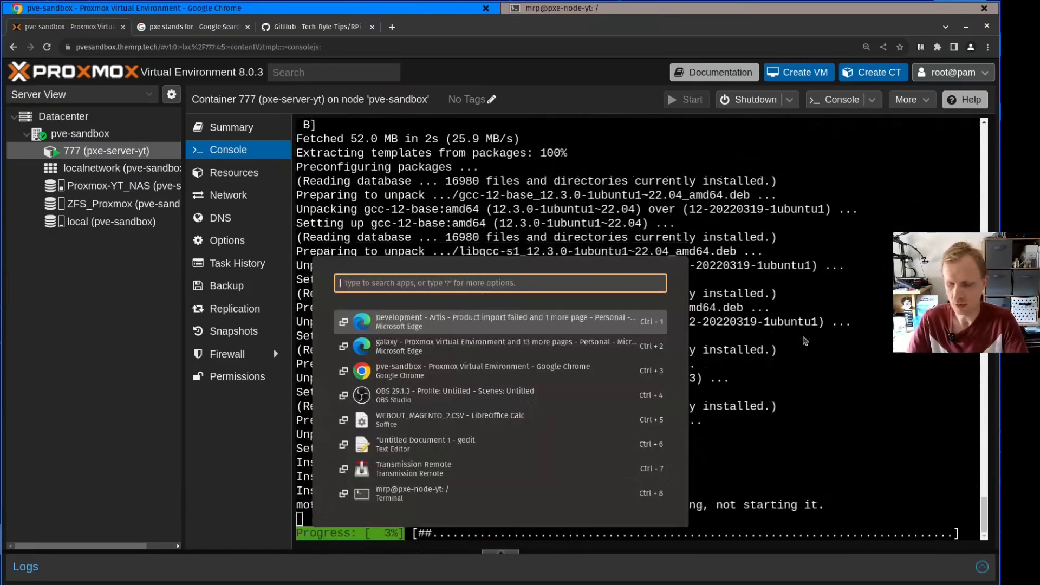
pyautogui.write('ima')
pyautogui.press('Return')
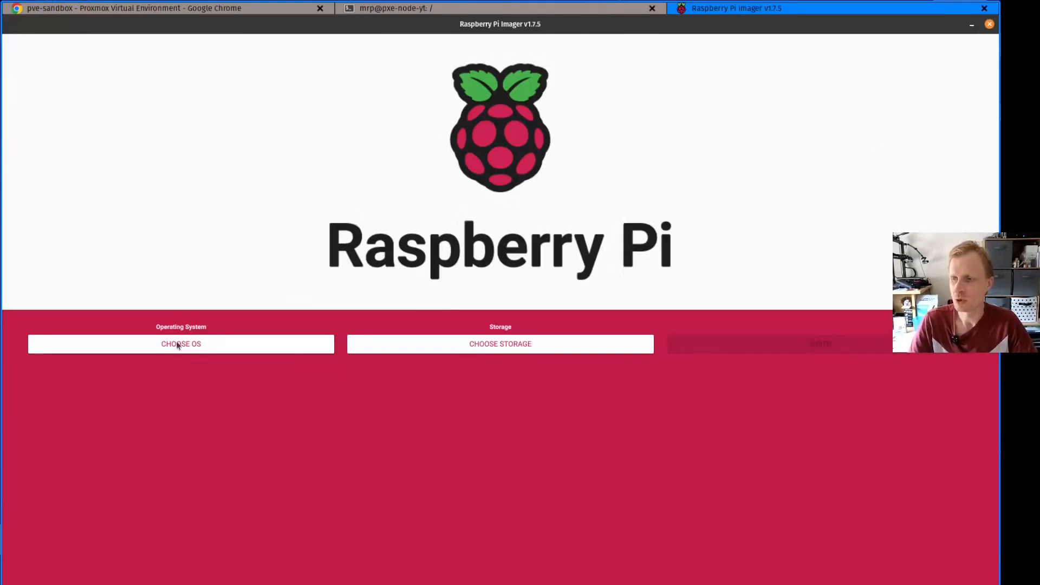
pyautogui.click(176, 345)
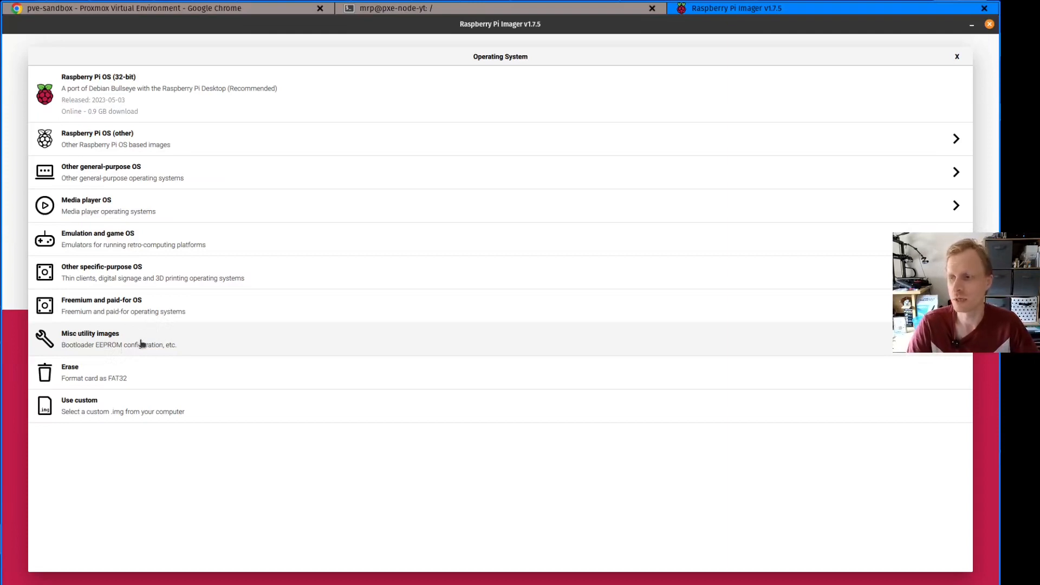
pyautogui.click(95, 345)
pyautogui.click(89, 120)
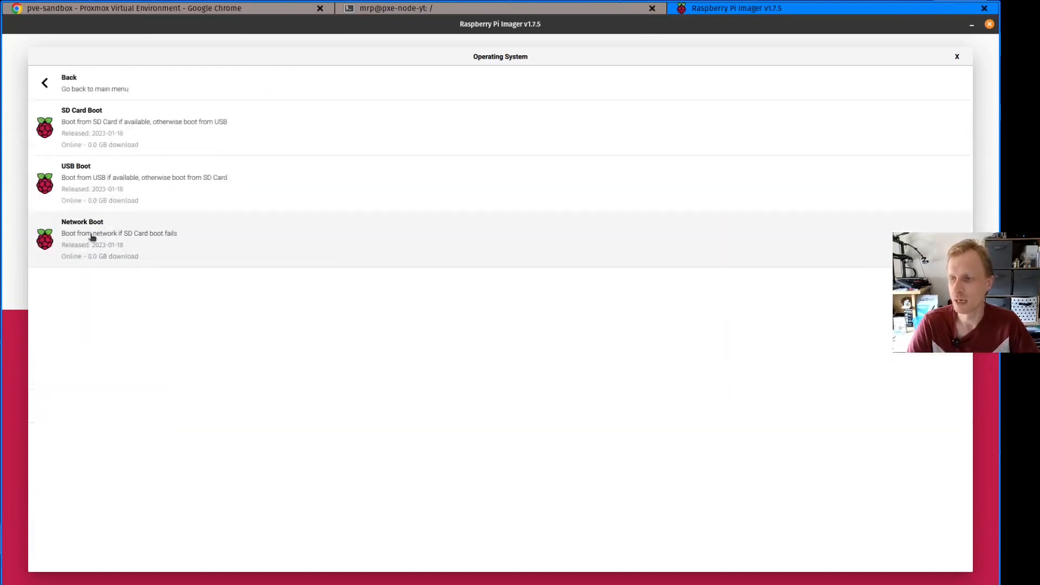
pyautogui.click(92, 236)
# Select the 31.9 GB Generic USB3.0 CRW SD card as the storage and reopen the list of boot images
pyautogui.click(496, 343)
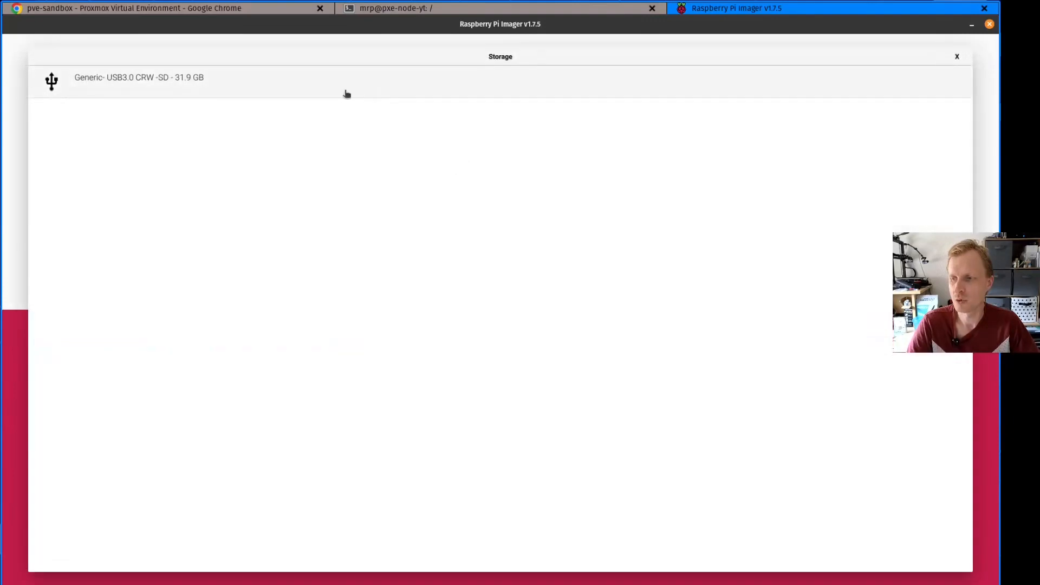
pyautogui.click(347, 93)
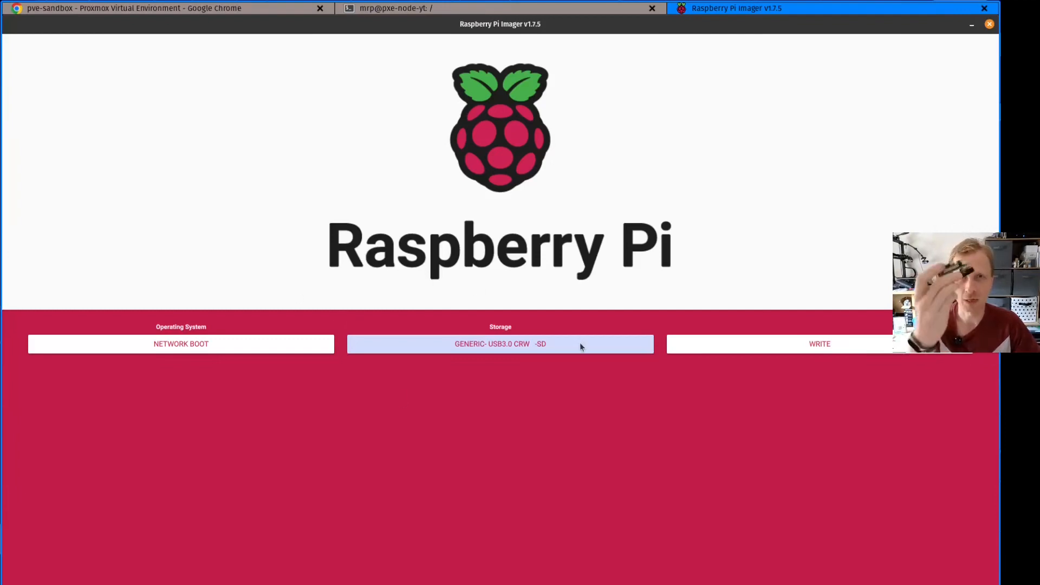
pyautogui.click(191, 346)
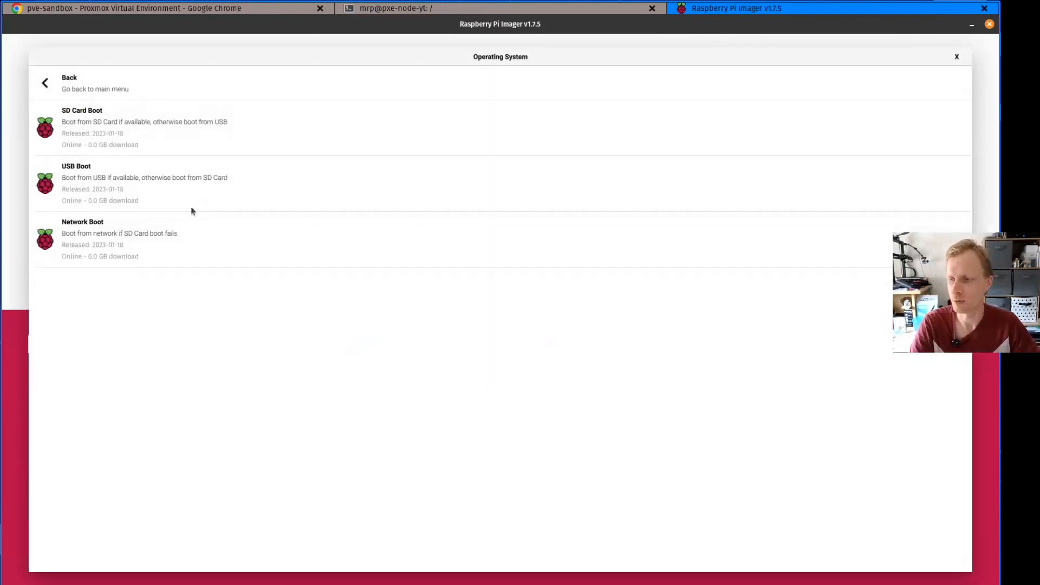
# Choose Raspberry Pi OS Lite (64-bit) as the operating system and the 31.9 GB Generic USB3.0 CRW SD card as storage
pyautogui.click(65, 81)
pyautogui.click(54, 81)
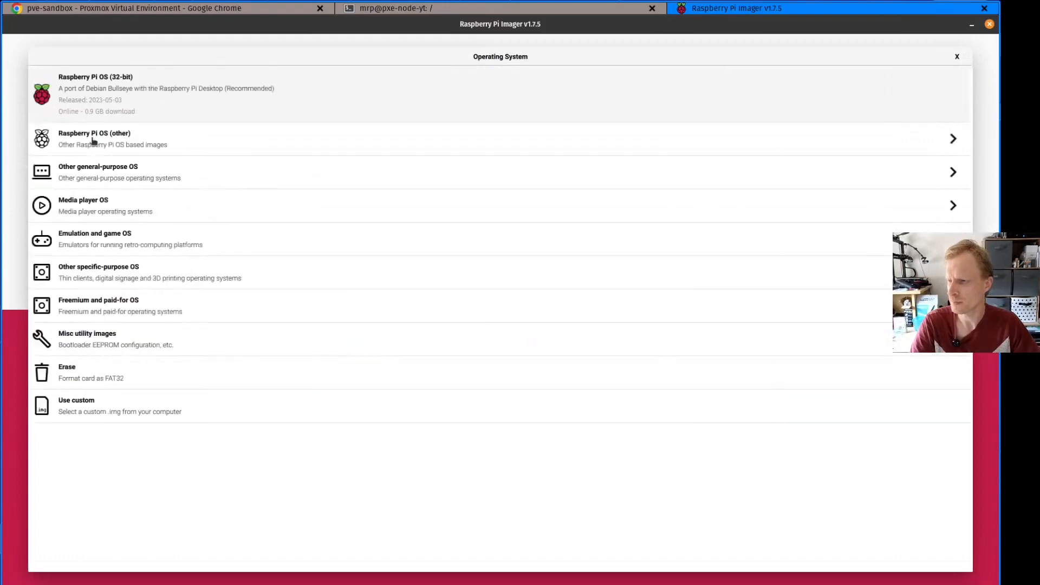
pyautogui.click(94, 141)
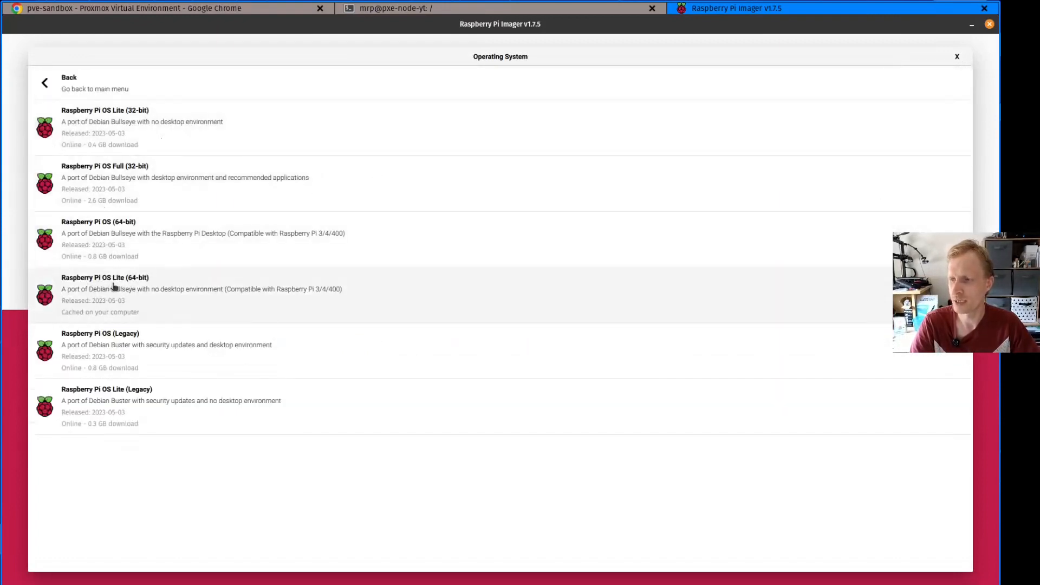
pyautogui.click(114, 287)
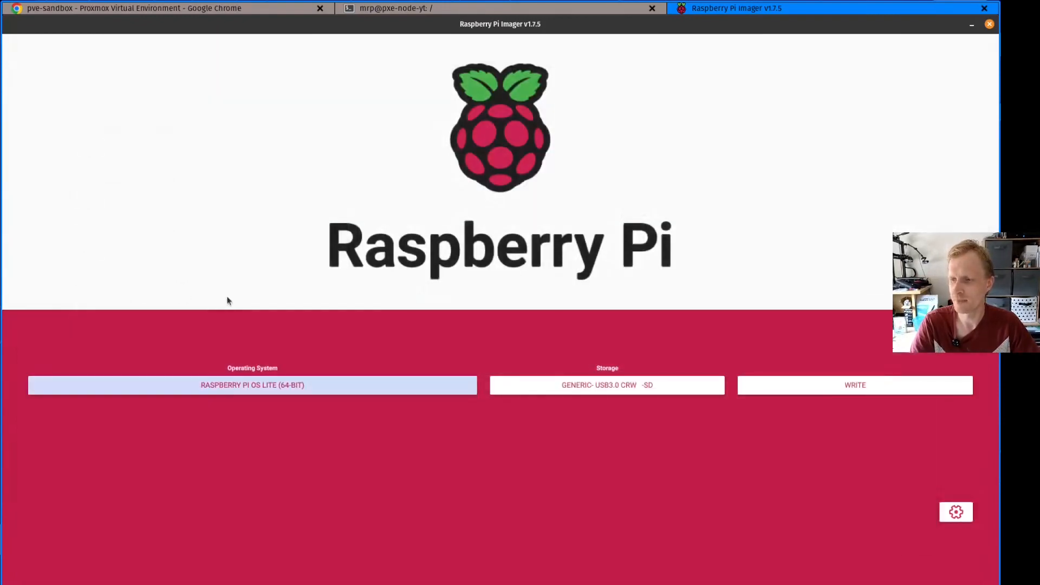
pyautogui.click(601, 389)
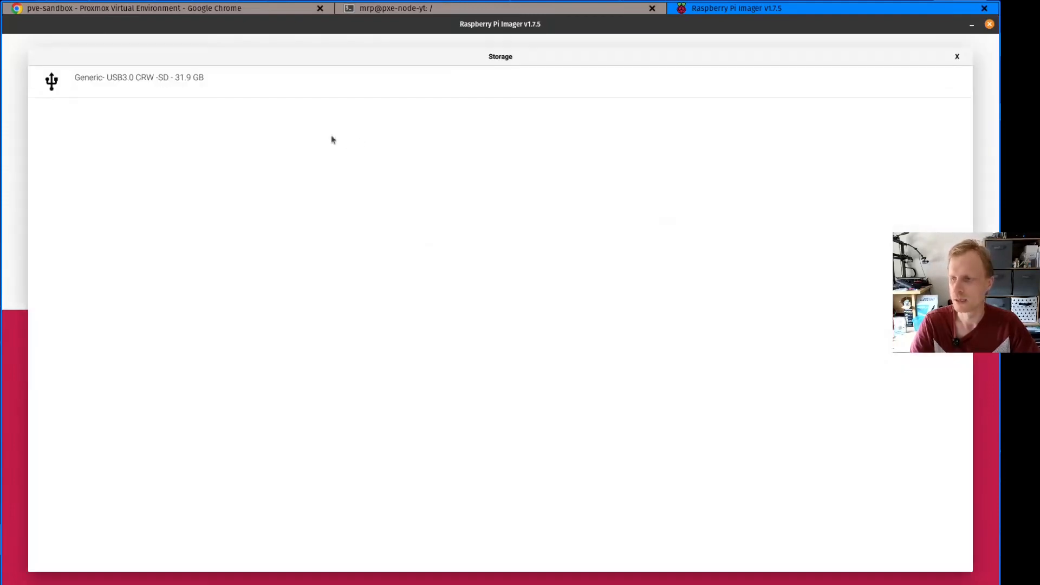
pyautogui.click(253, 86)
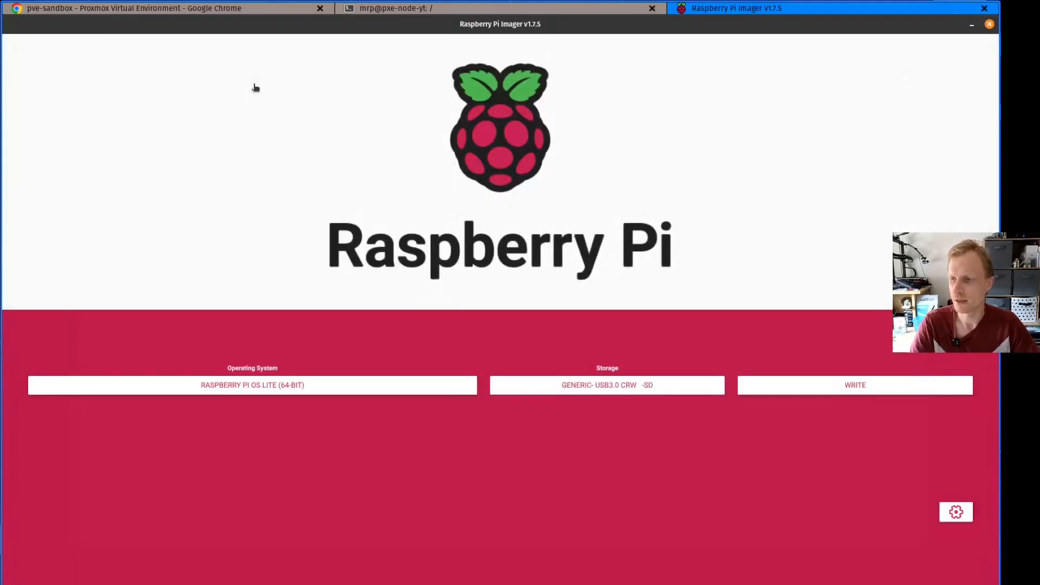
# Set the image's hostname to rpi-pxe-node-yt in the advanced options
pyautogui.click(956, 512)
pyautogui.click(386, 111)
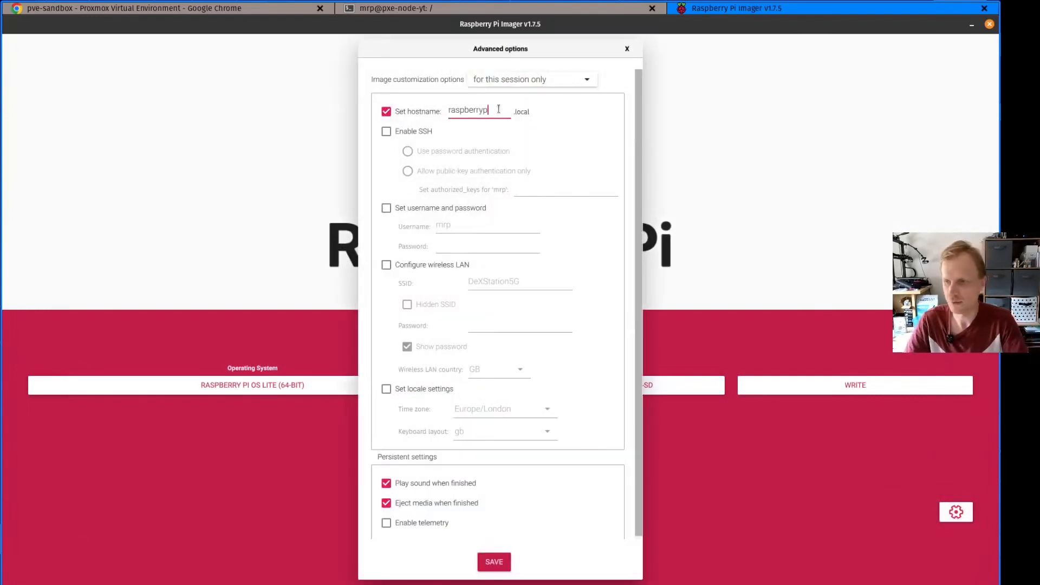
pyautogui.press('BackSpace')
pyautogui.press('BackSpace')
pyautogui.press('BackSpace')
pyautogui.press('BackSpace')
pyautogui.press('BackSpace')
pyautogui.press('BackSpace')
pyautogui.press('BackSpace')
pyautogui.press('BackSpace')
pyautogui.press('BackSpace')
pyautogui.press('BackSpace')
pyautogui.press('BackSpace')
pyautogui.write('rpi')
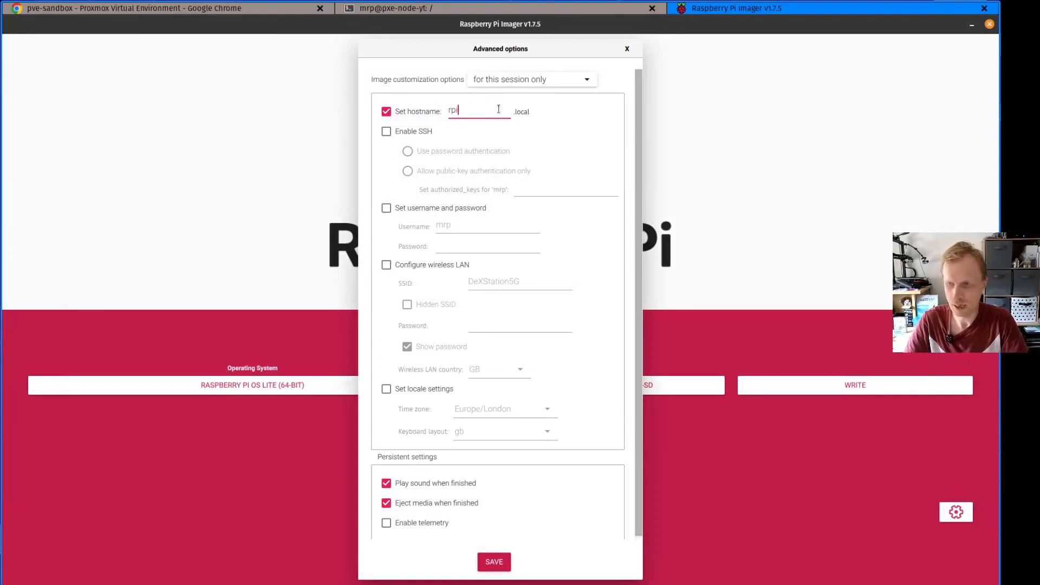
pyautogui.write('-pxe-node-yt')
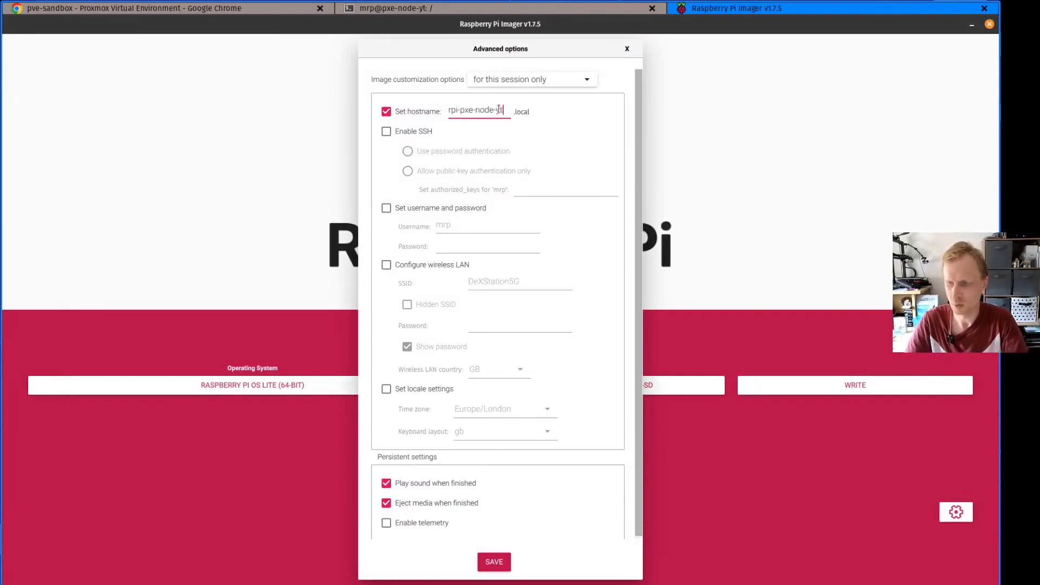
pyautogui.press('Tab')
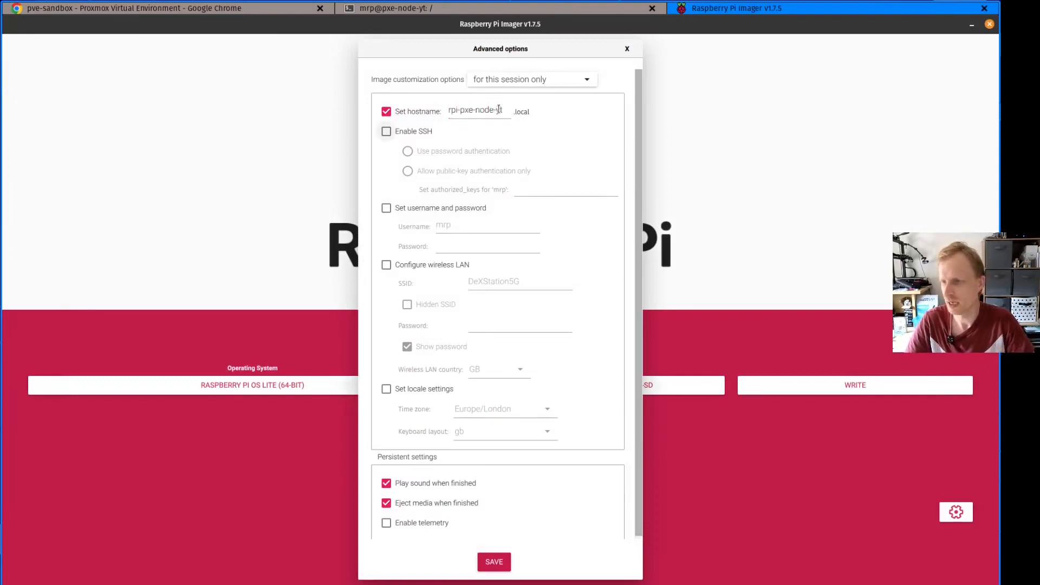
# Enable SSH with password authentication, enter the user account password, and save the advanced options
pyautogui.click(386, 131)
pyautogui.write('****')
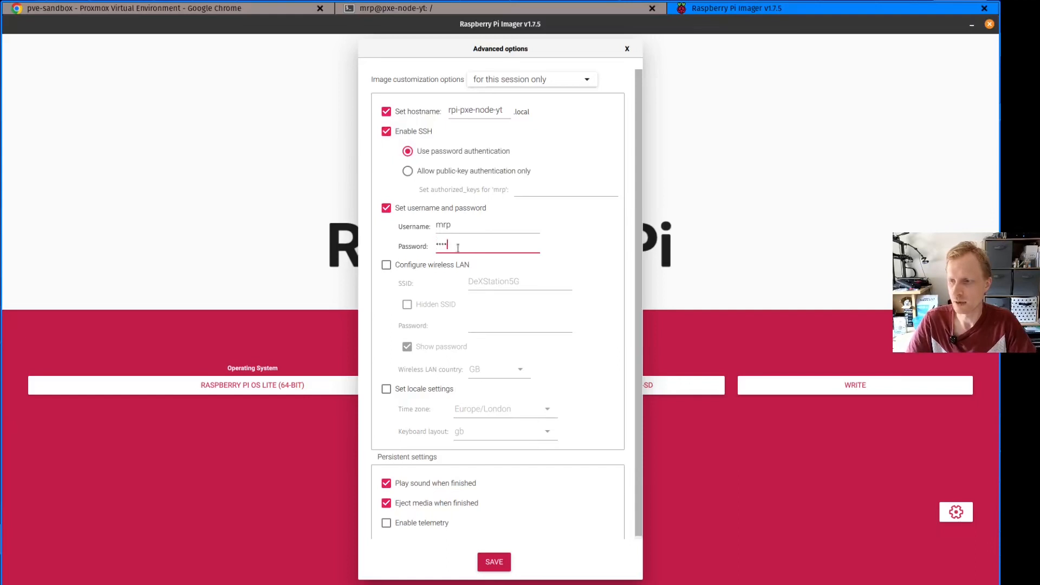
pyautogui.click(494, 562)
# Start writing the image to the SD card, accept erasing its data, and authenticate with the system password
pyautogui.click(889, 389)
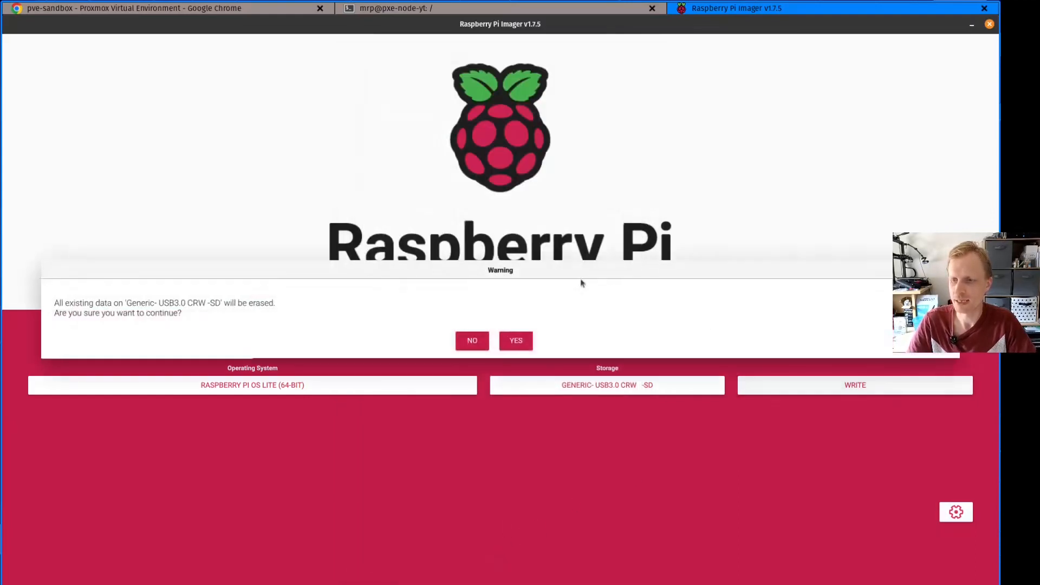
pyautogui.click(519, 350)
pyautogui.write('********')
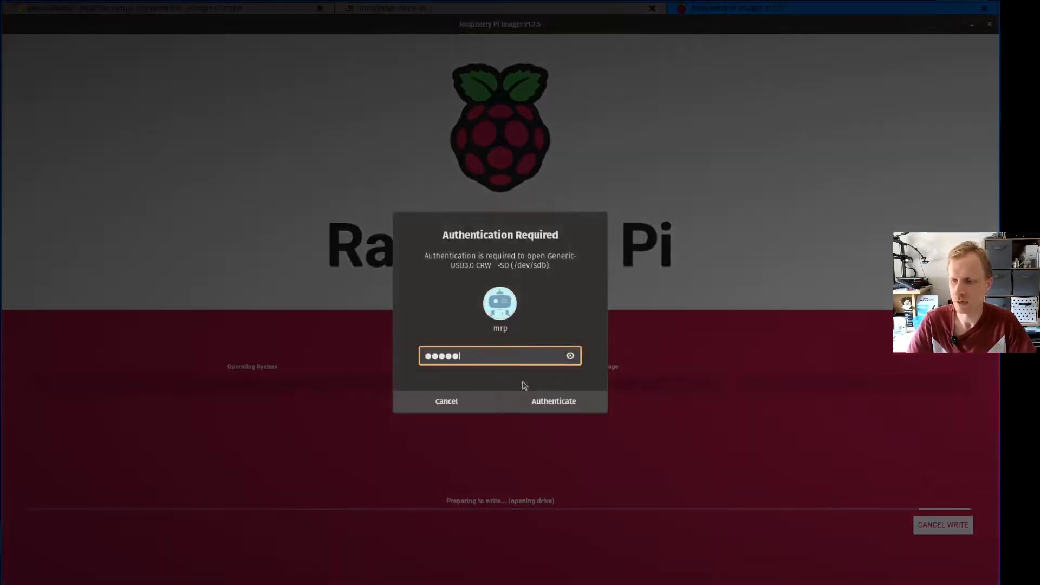
pyautogui.click(539, 401)
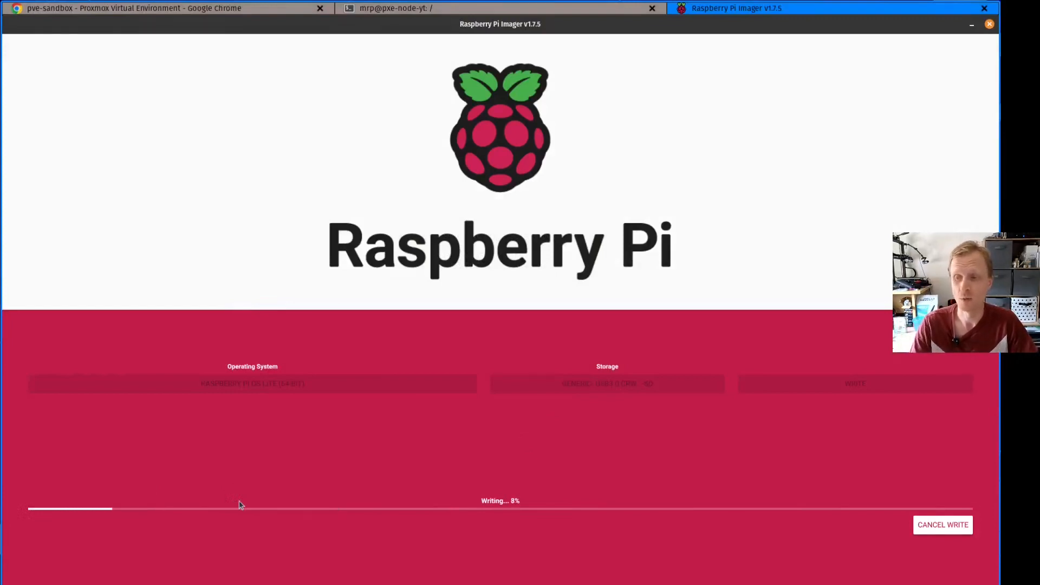
# Switch to Chrome and copy the sudo git clone command from the install section of the RPi-PXE GitHub README
pyautogui.click(175, 10)
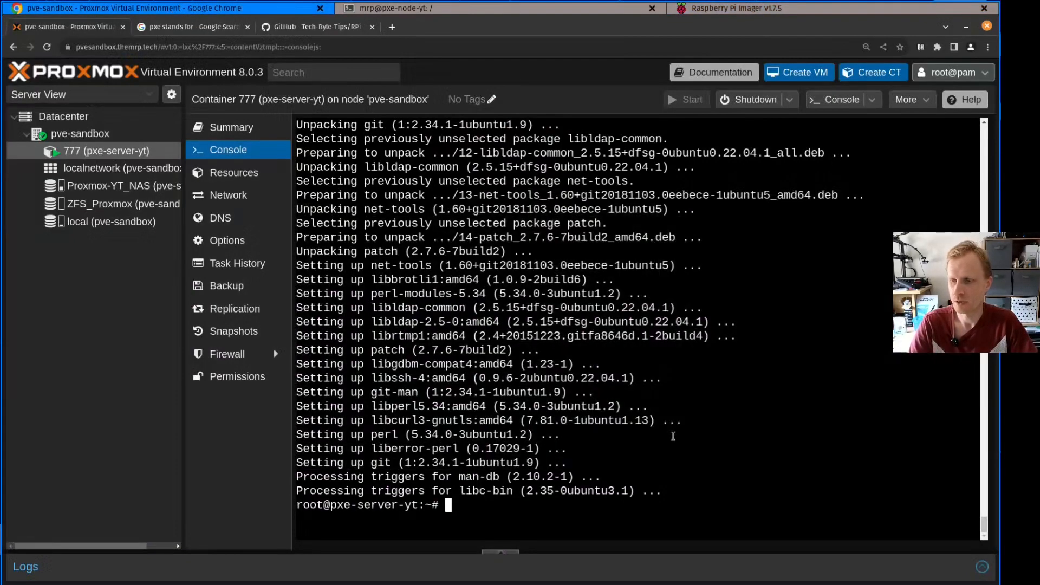
pyautogui.press('Return')
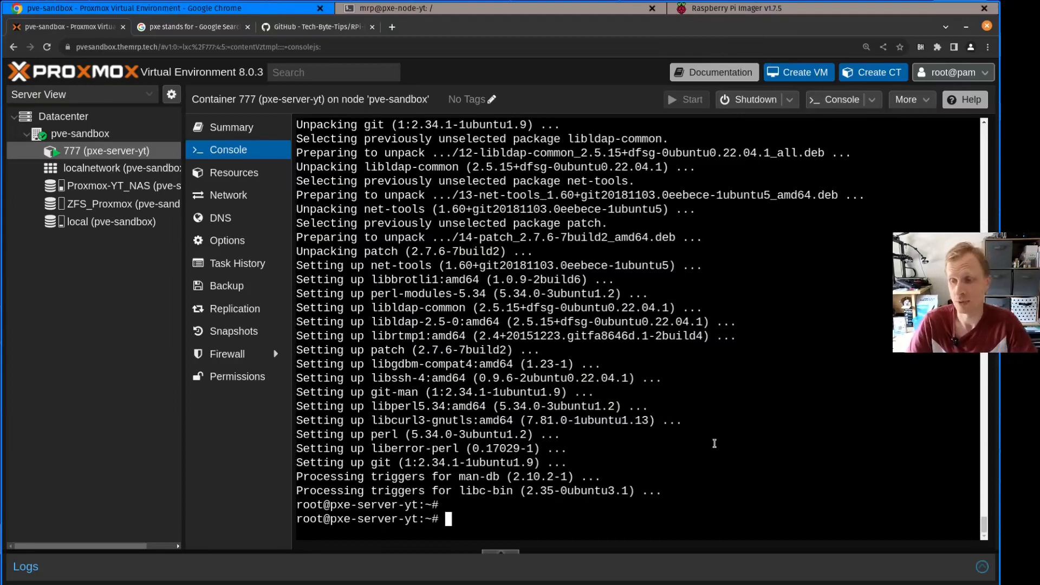
pyautogui.click(280, 31)
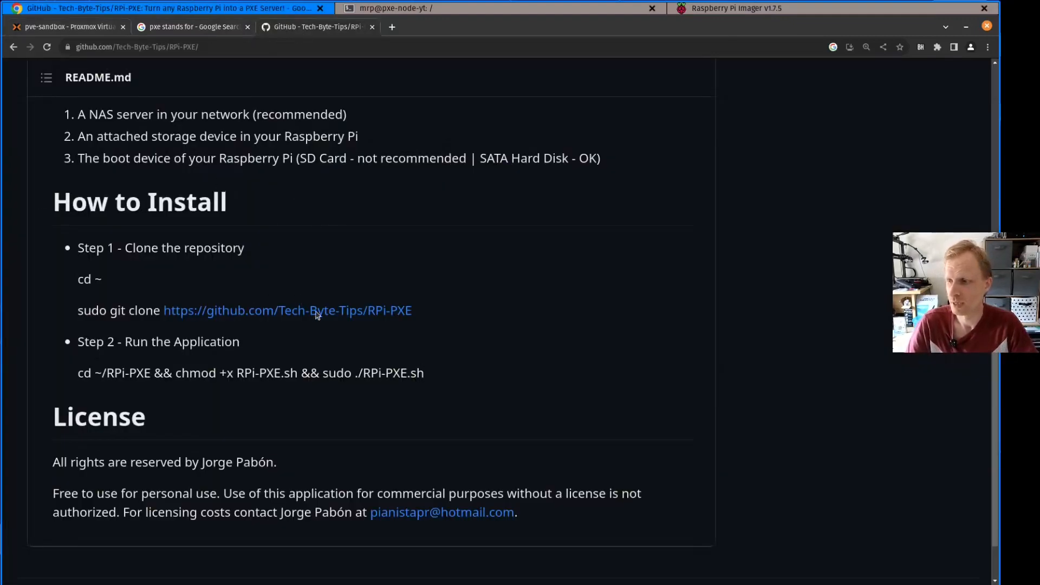
pyautogui.moveTo(416, 313)
pyautogui.mouseDown()
pyautogui.moveTo(83, 313)
pyautogui.moveTo(143, 313)
pyautogui.mouseUp()
pyautogui.rightClick(105, 313)
pyautogui.click(74, 314)
pyautogui.tripleClick(142, 313)
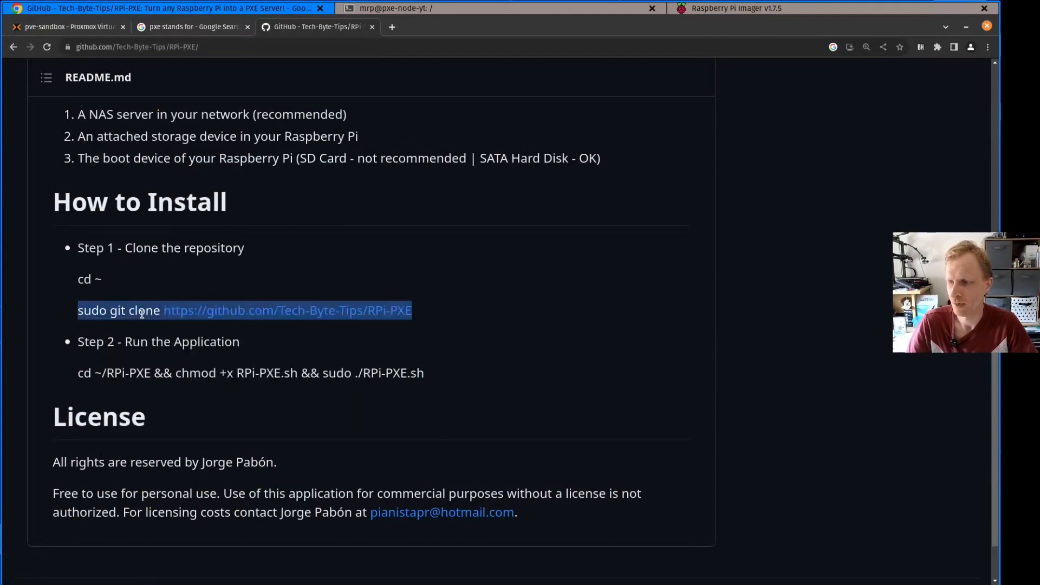
pyautogui.click(142, 313)
pyautogui.rightClick(142, 313)
pyautogui.click(101, 314)
pyautogui.tripleClick(101, 314)
pyautogui.rightClick(102, 314)
pyautogui.click(119, 319)
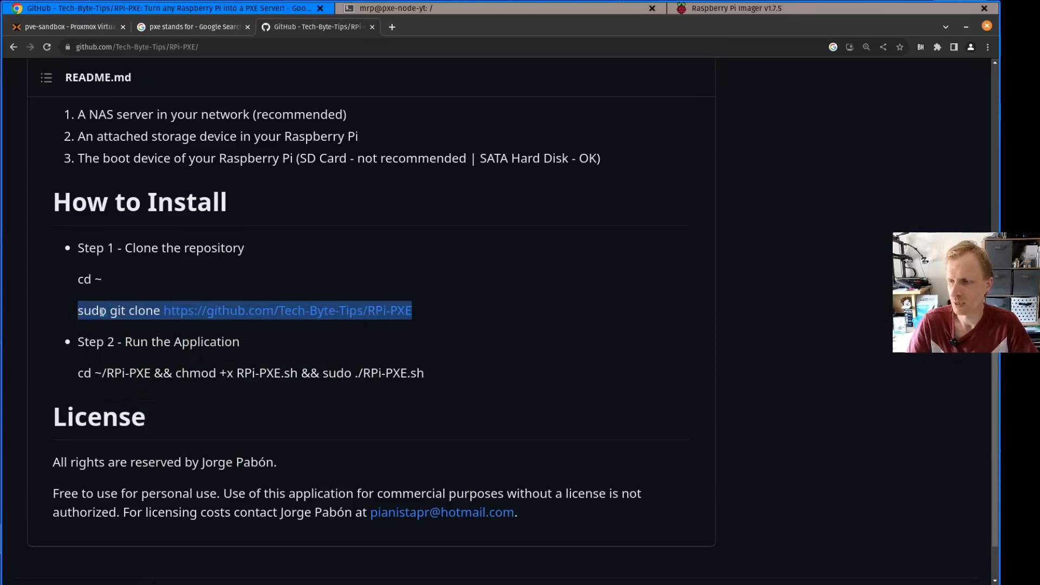
# Return to the Proxmox container console, clear it, and print the working directory with "pwd"
pyautogui.click(89, 29)
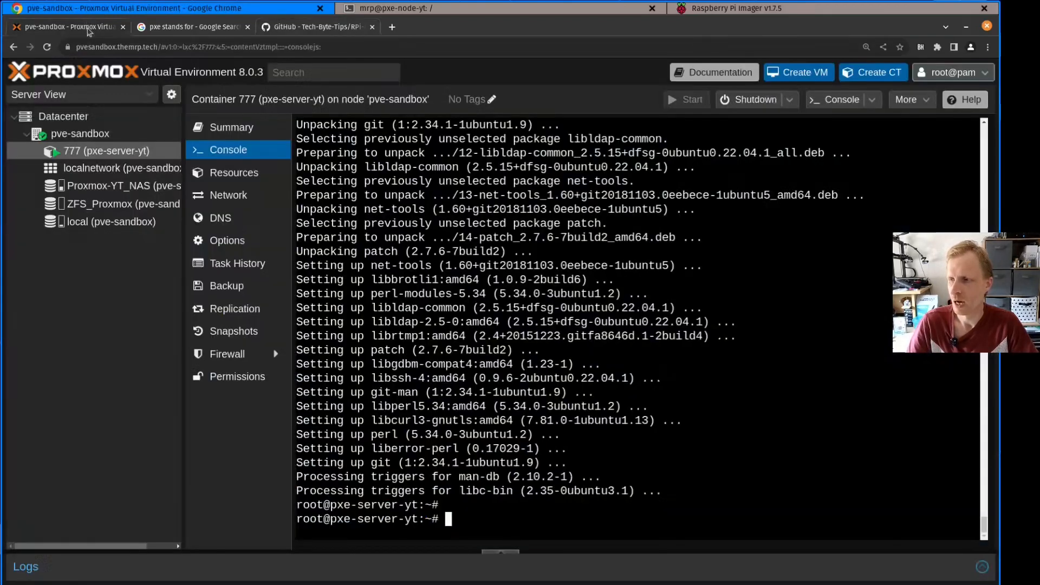
pyautogui.hotkey('ctrl', 'l')
pyautogui.write('pwd')
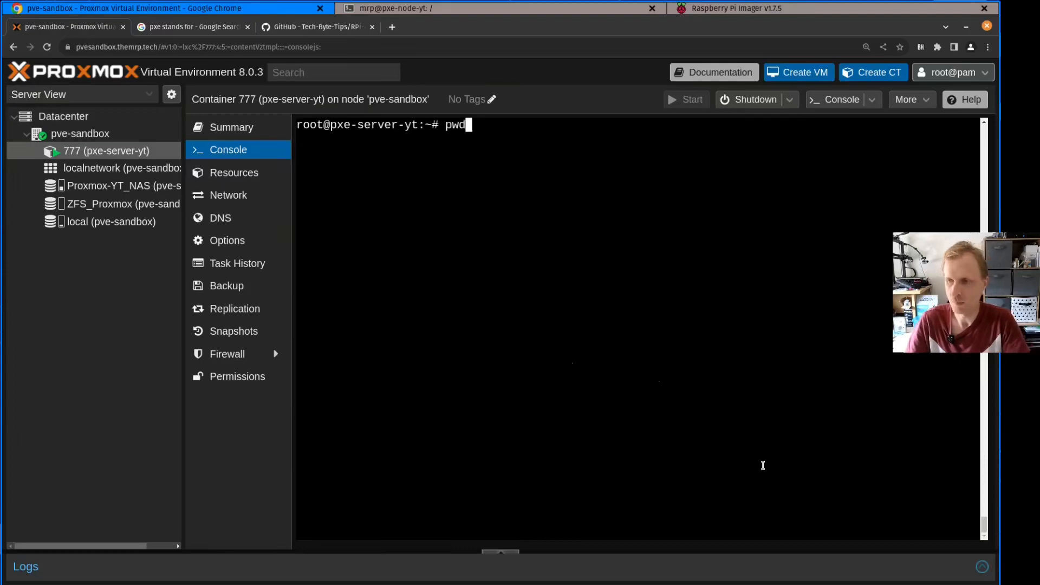
pyautogui.press('Return')
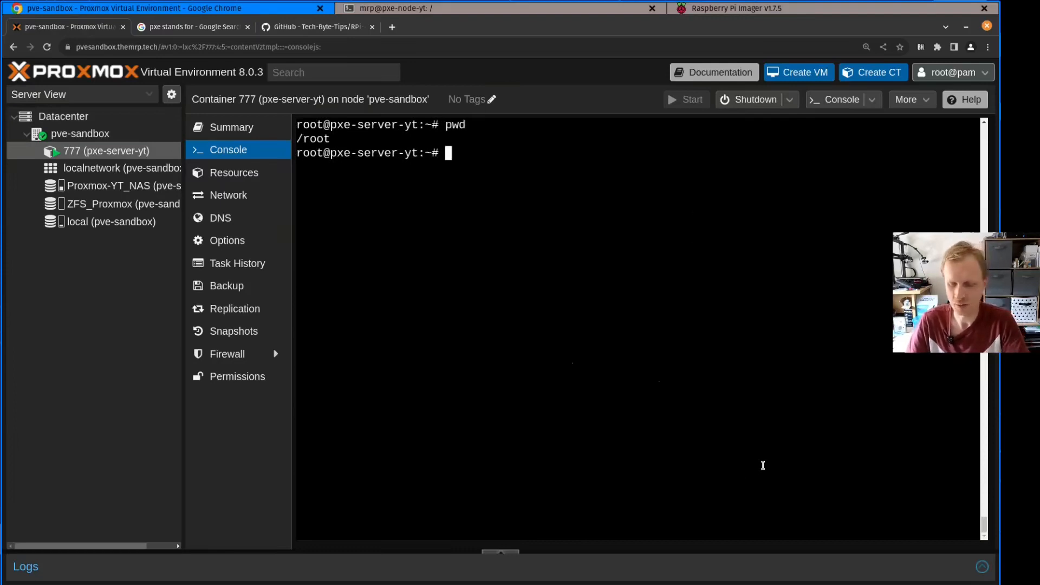
pyautogui.write('c')
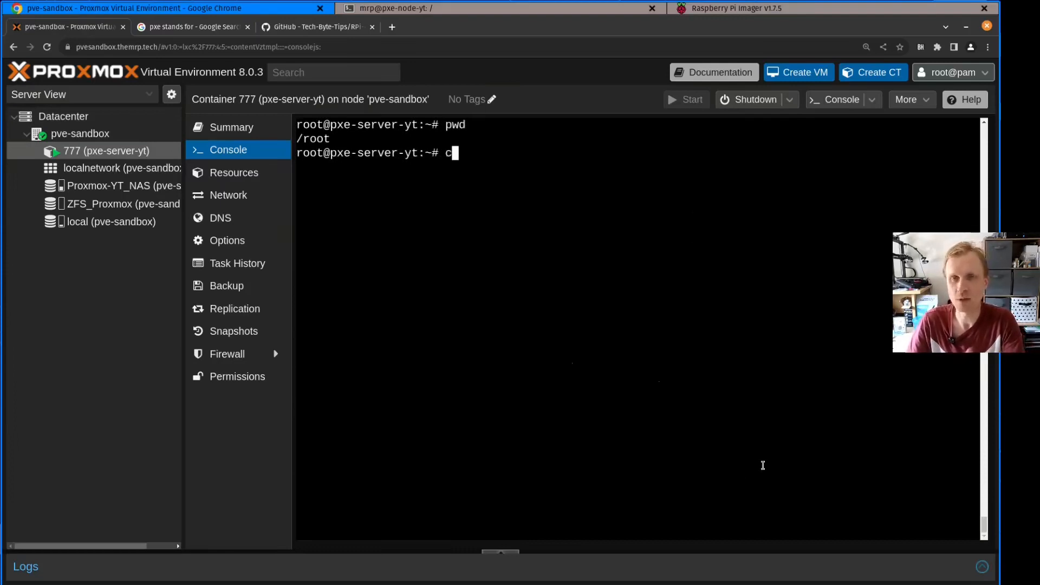
pyautogui.press('BackSpace')
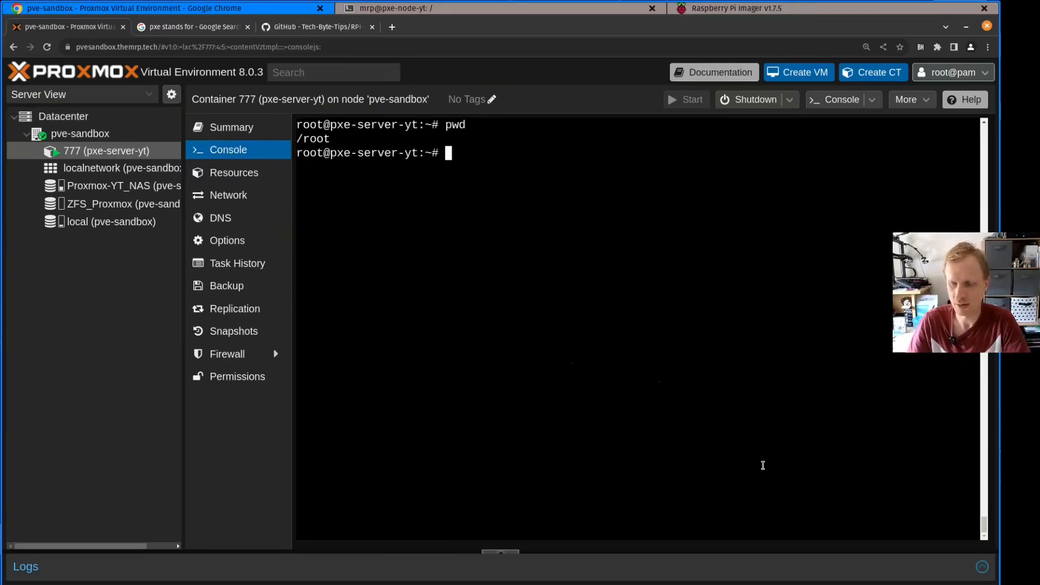
pyautogui.rightClick(762, 465)
pyautogui.rightClick(511, 168)
pyautogui.rightClick(512, 169)
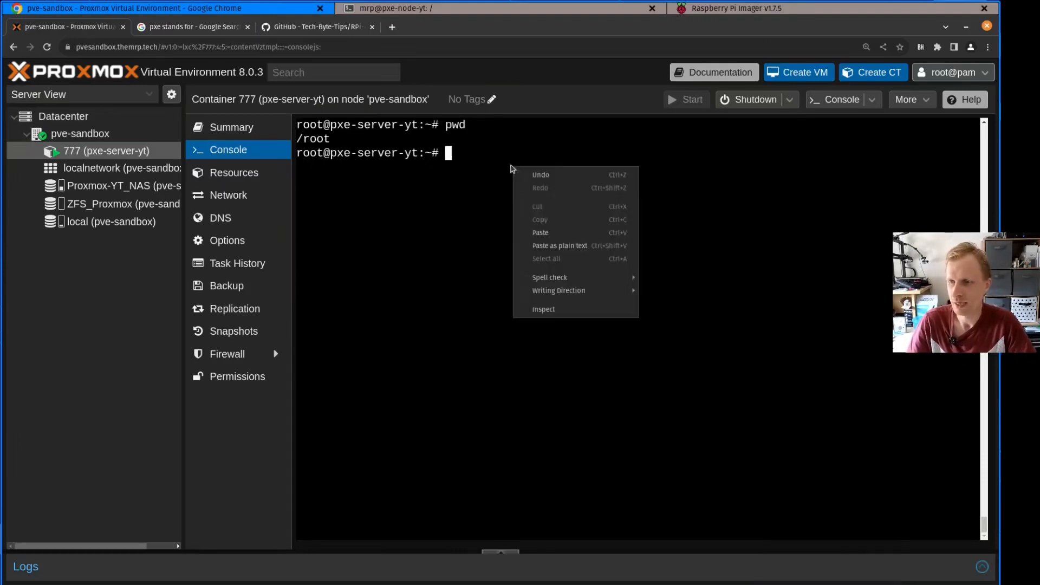
pyautogui.click(549, 233)
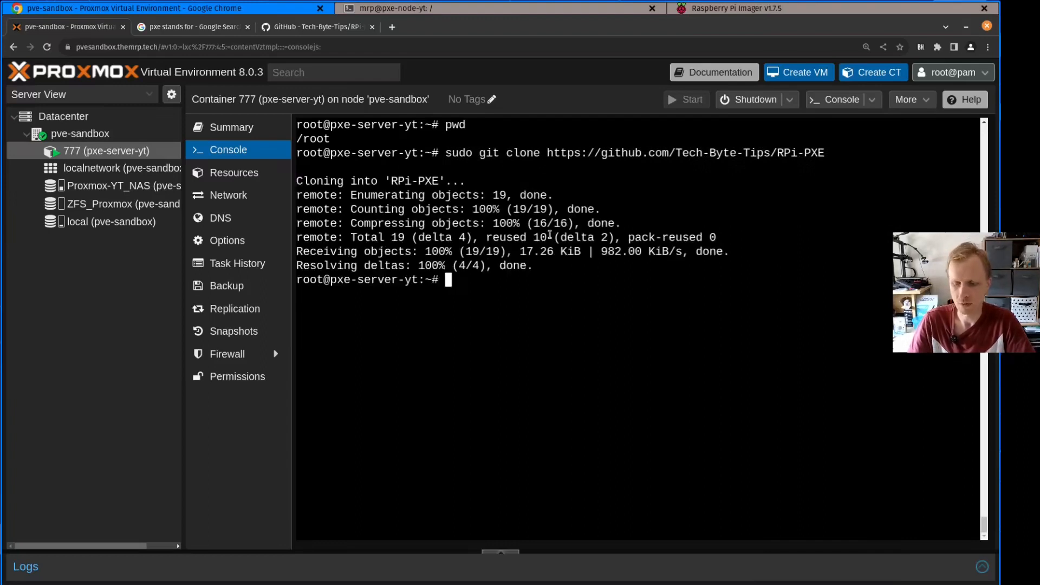
# Clear the console and list the home directory in long format with "ls -l"
pyautogui.write('ls')
pyautogui.press('Return')
pyautogui.hotkey('ctrl', 'l')
pyautogui.write('ls ')
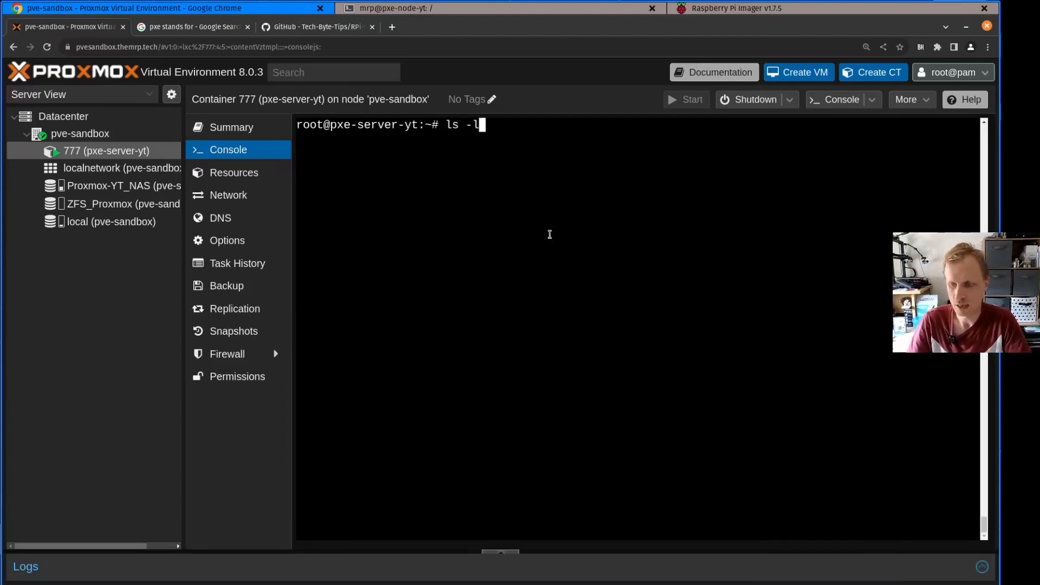
pyautogui.write('-l')
pyautogui.press('Return')
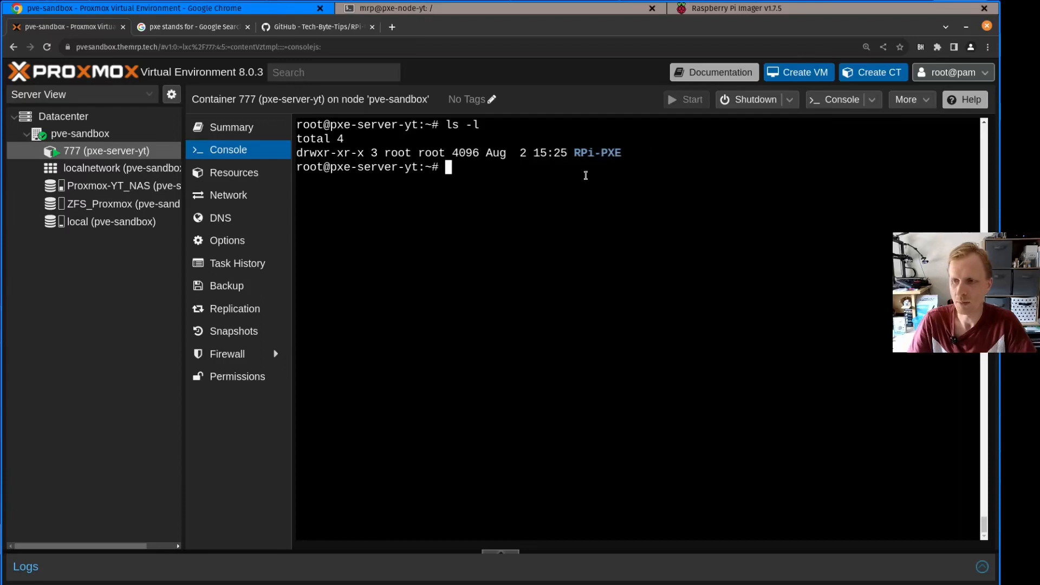
# Change into the RPi-PXE directory and list its files with "ls -l"
pyautogui.write('cd R')
pyautogui.press('Tab')
pyautogui.press('Return')
pyautogui.write('ls -l')
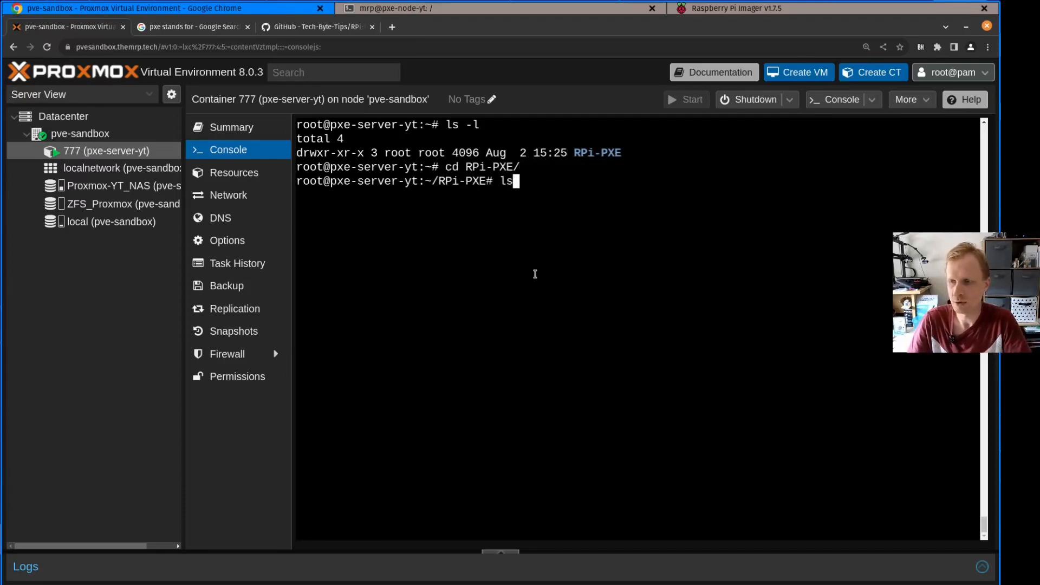
pyautogui.press('Return')
pyautogui.moveTo(665, 226); pyautogui.dragTo(561, 210)
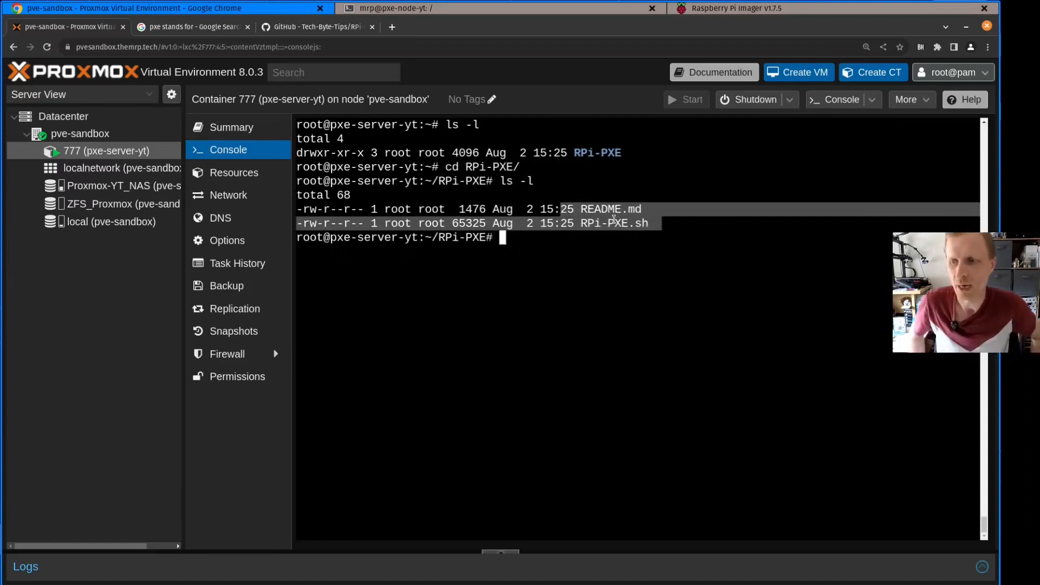
pyautogui.click(585, 207)
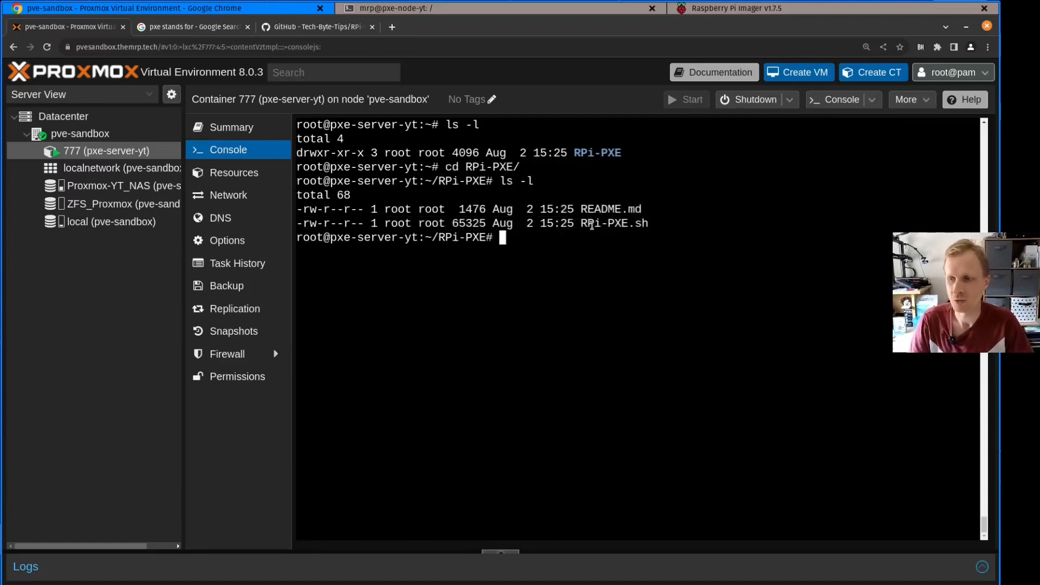
pyautogui.moveTo(581, 217); pyautogui.dragTo(687, 218)
pyautogui.click(621, 255)
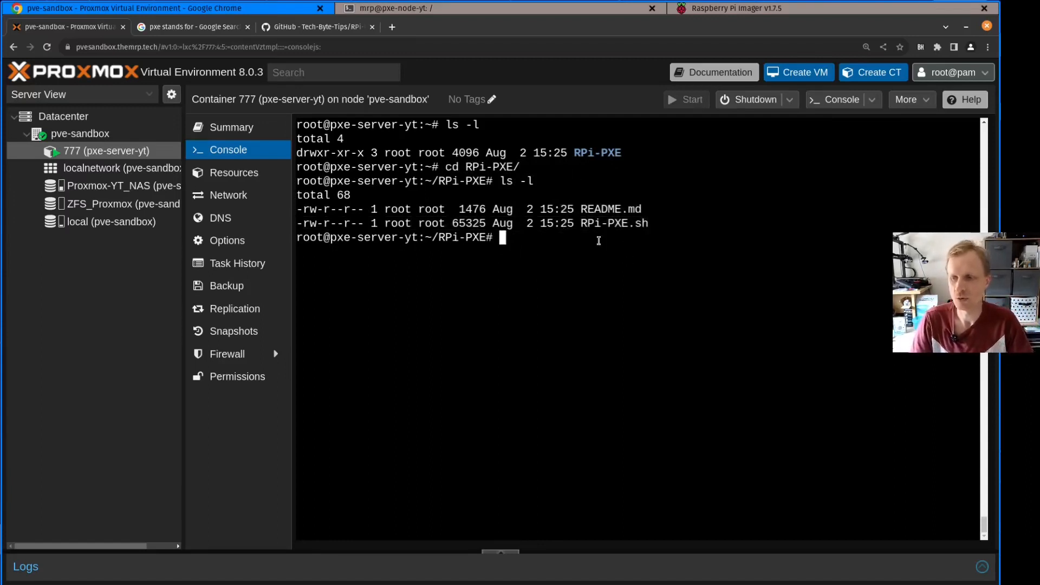
# Make the setup script executable with "chmod +x RPi-PXE.sh"
pyautogui.write('ch')
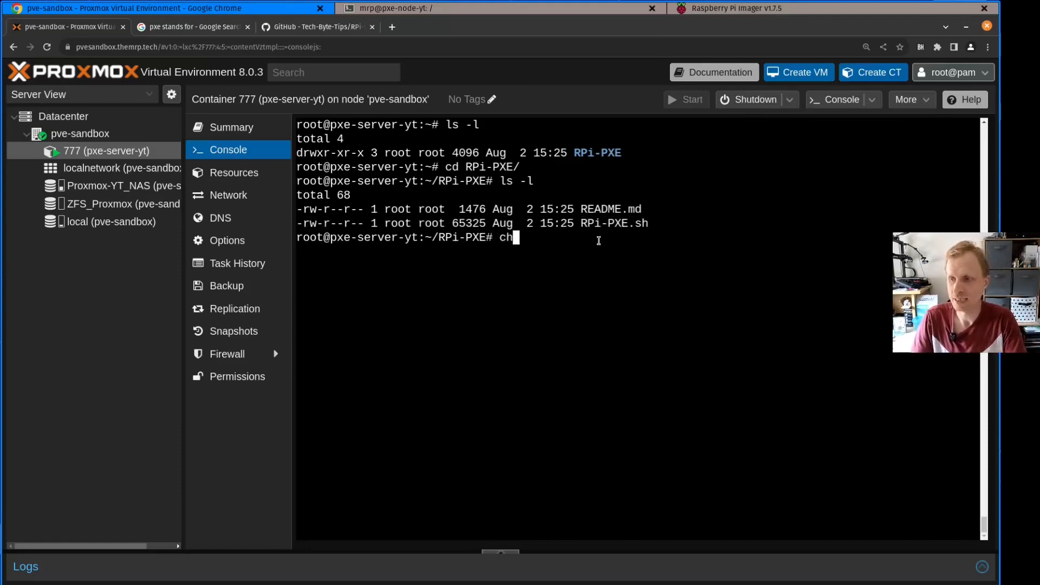
pyautogui.write('mod +x')
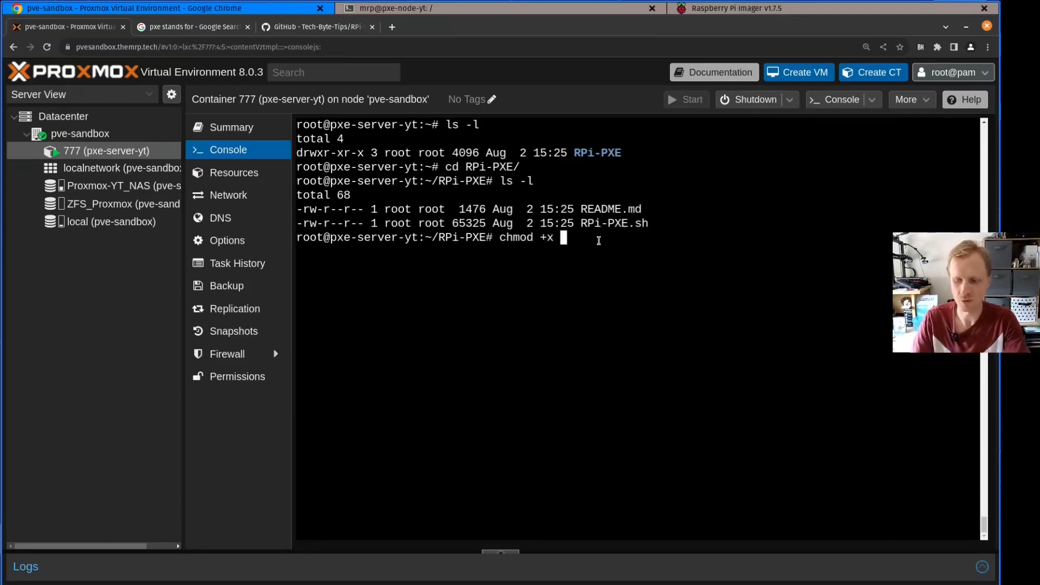
pyautogui.write('RPi-PXE.sh')
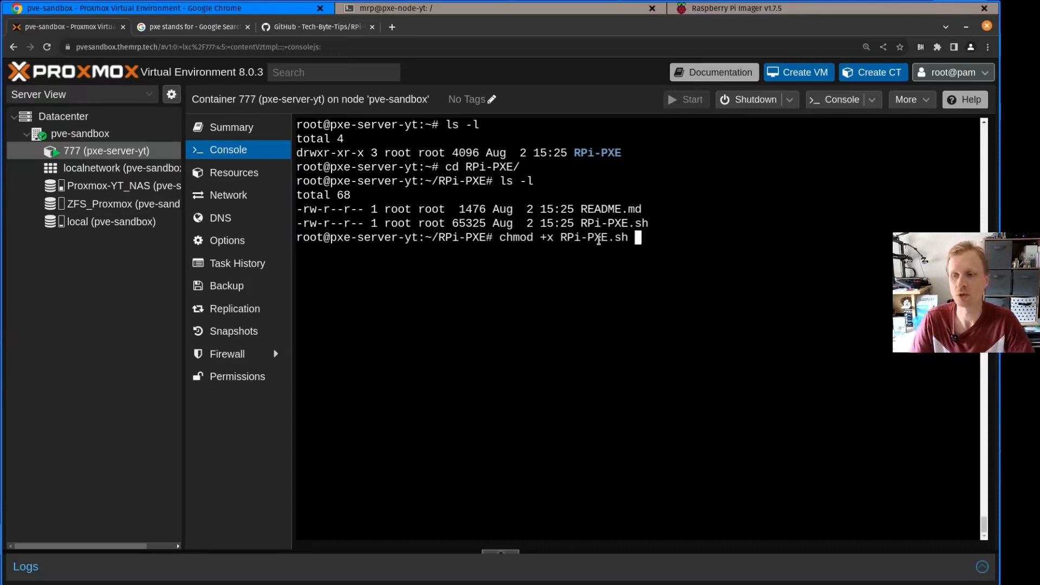
pyautogui.press('Return')
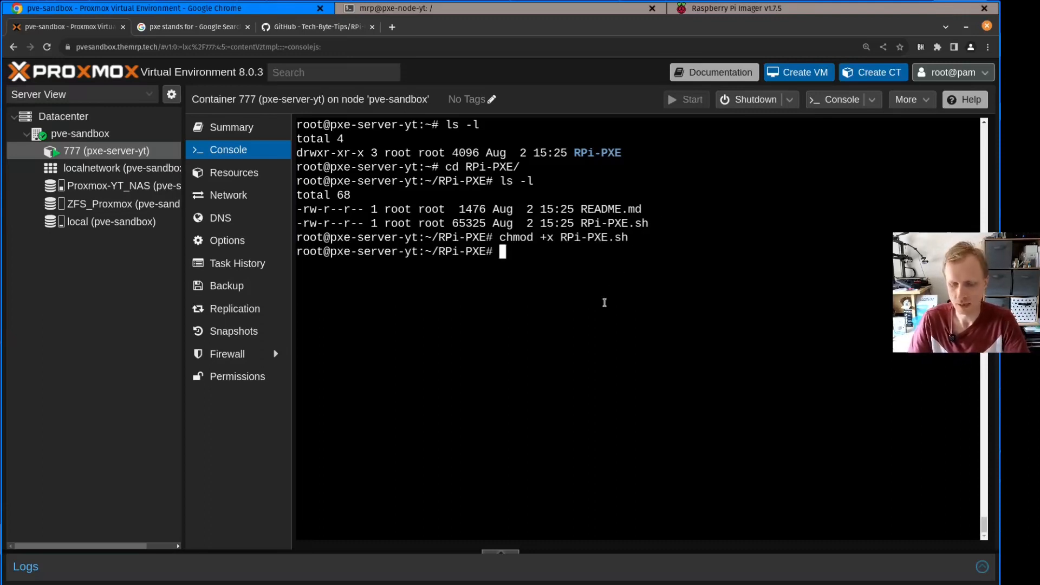
# Clear the console and list the RPi-PXE directory with "ls -l" to check the permissions of RPi-PXE.sh
pyautogui.hotkey('ctrl', 'l')
pyautogui.write('ls -l')
pyautogui.press('Return')
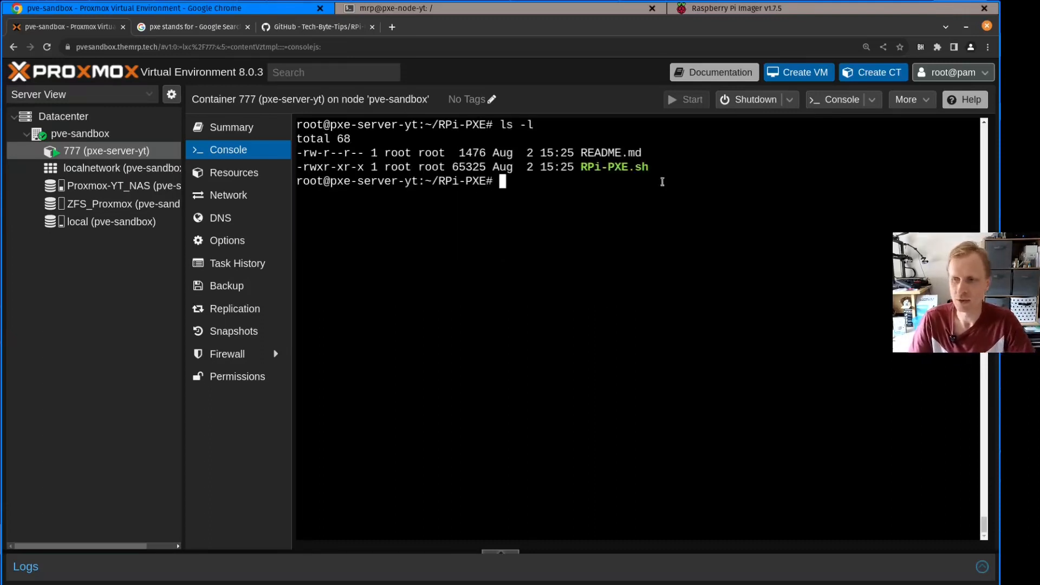
pyautogui.moveTo(676, 167); pyautogui.dragTo(574, 167)
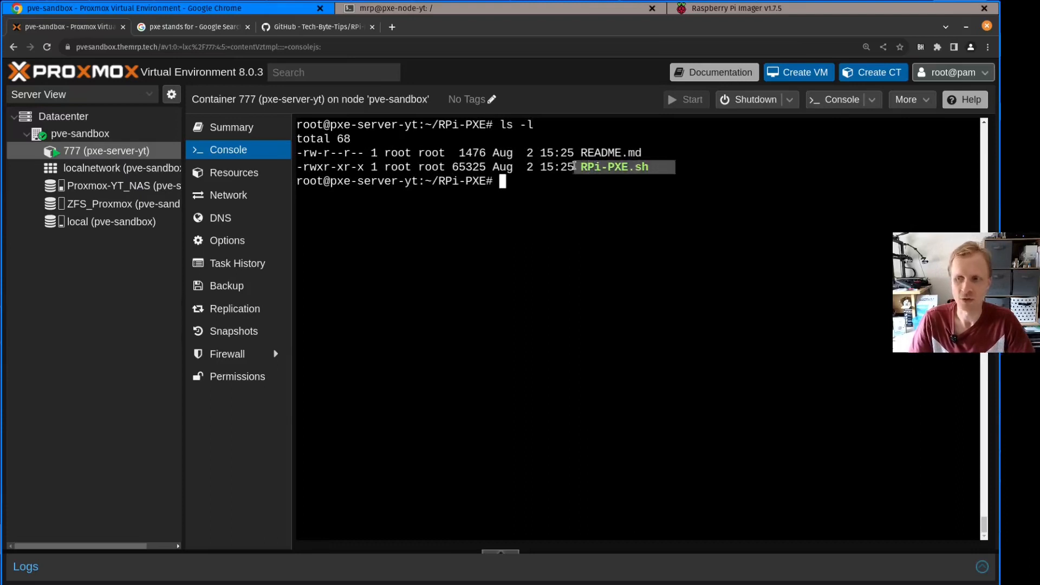
pyautogui.click(625, 194)
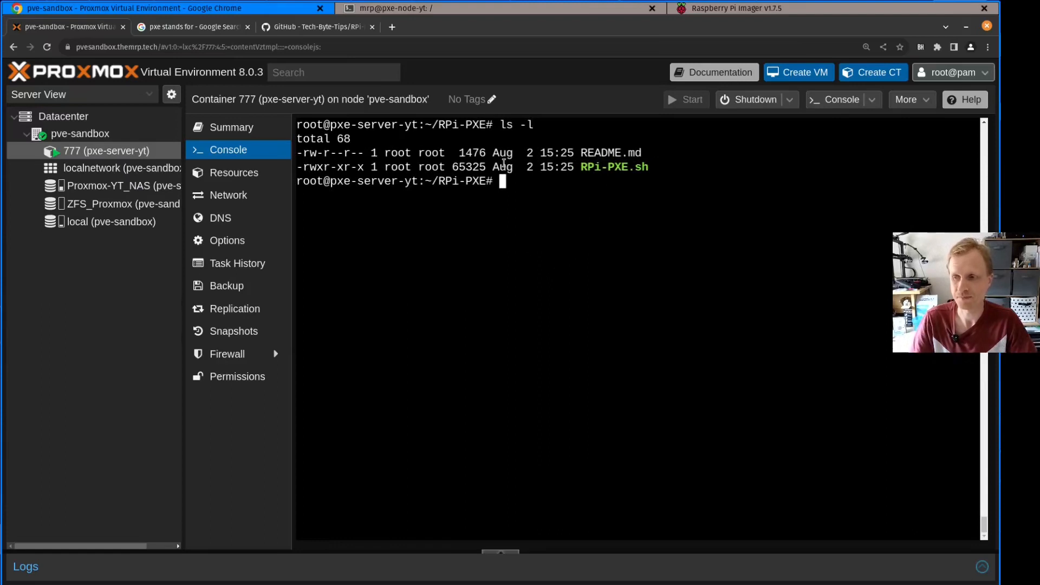
pyautogui.moveTo(654, 173); pyautogui.dragTo(501, 182)
pyautogui.click(593, 263)
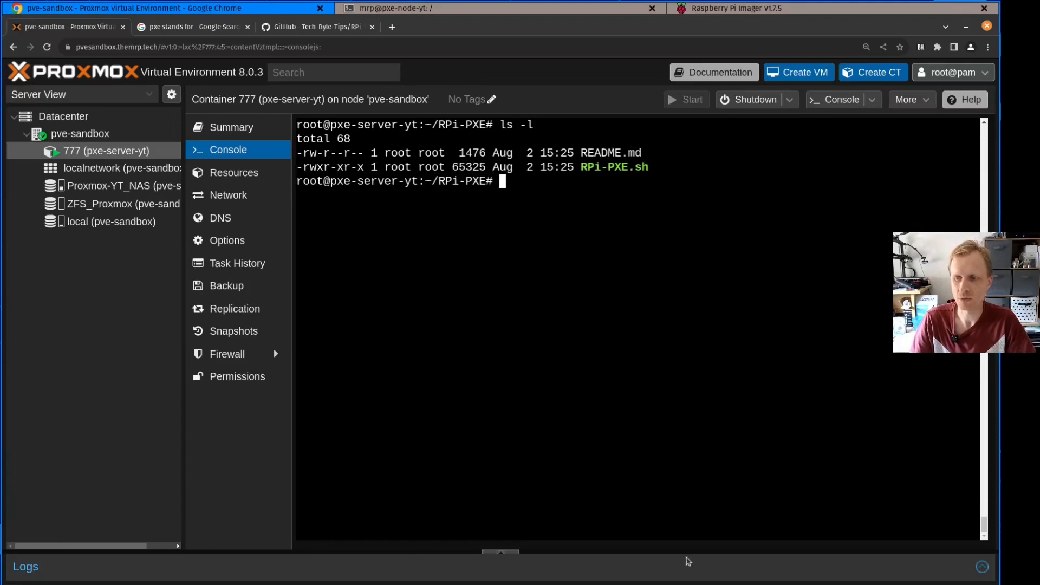
# Switch to Raspberry Pi Imager, dismiss the write-complete message and close the imager
pyautogui.click(678, 582)
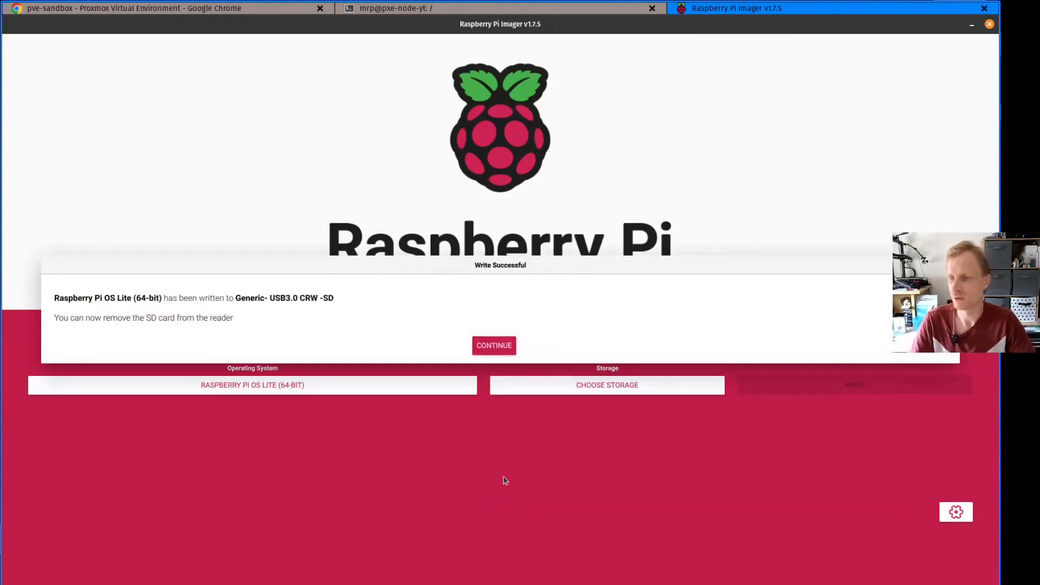
pyautogui.click(490, 347)
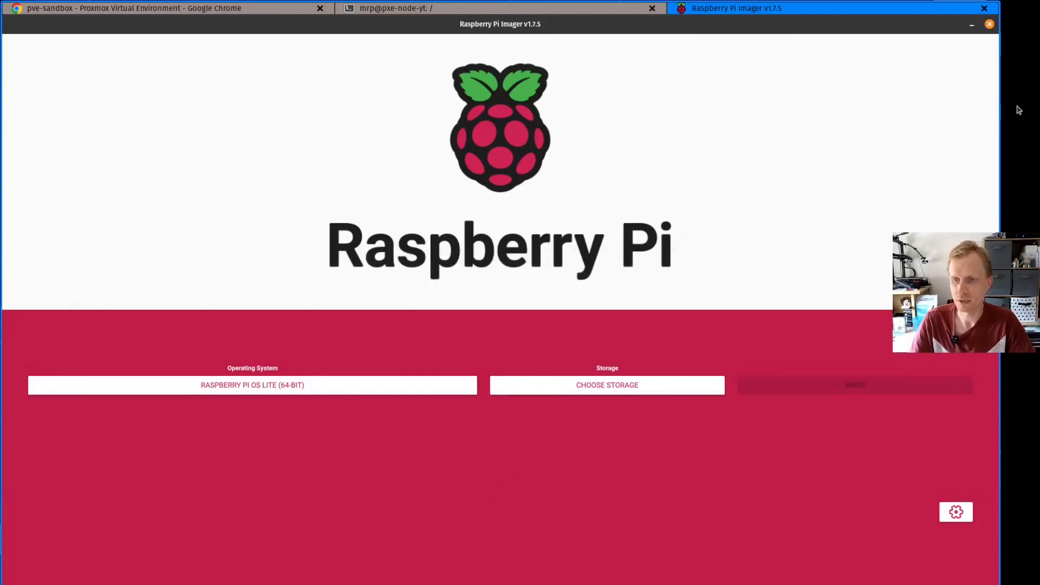
pyautogui.click(989, 24)
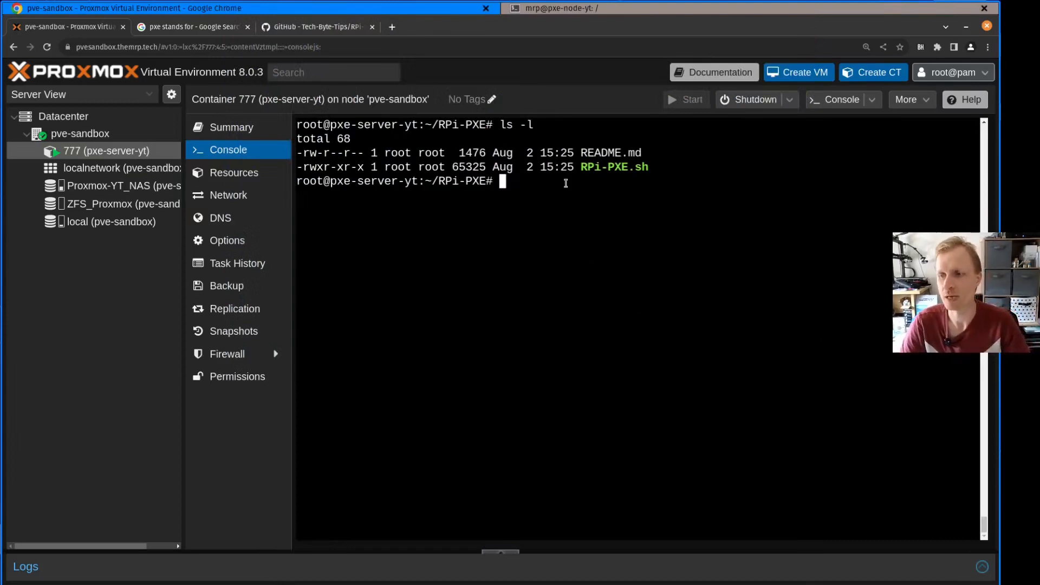
# List the RPi-PXE directory's files with "ls" and check for the setup script RPi-PXE.sh
pyautogui.moveTo(580, 169); pyautogui.dragTo(662, 168)
pyautogui.click(606, 292)
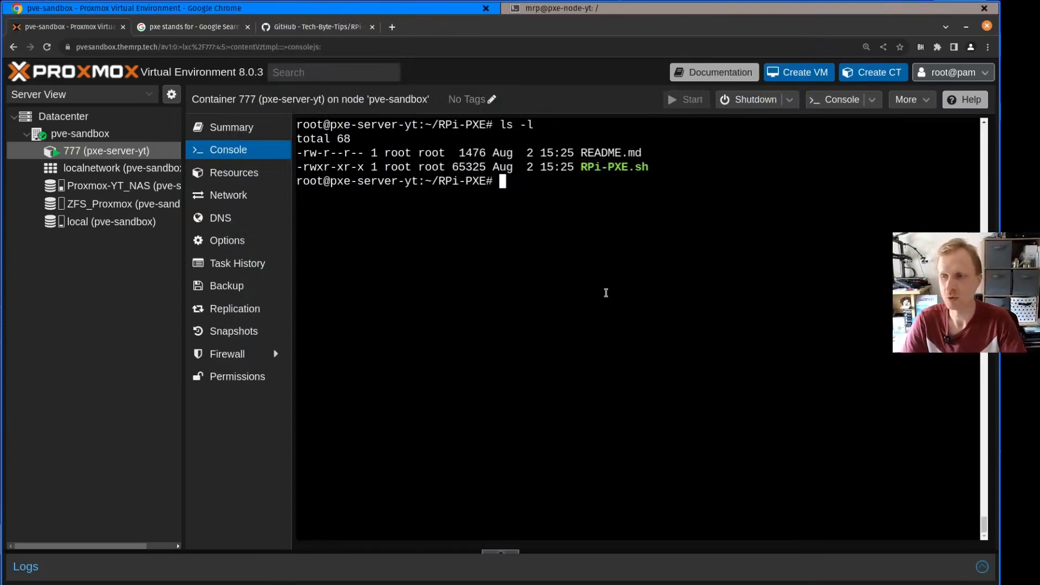
pyautogui.write('ls')
pyautogui.press('Return')
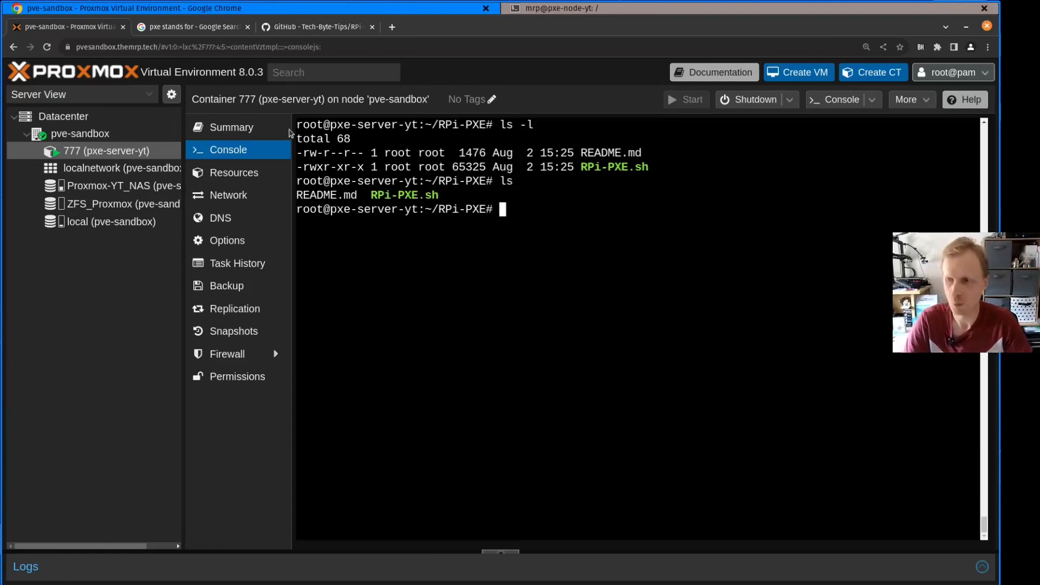
pyautogui.moveTo(364, 195); pyautogui.dragTo(458, 197)
pyautogui.click(505, 226)
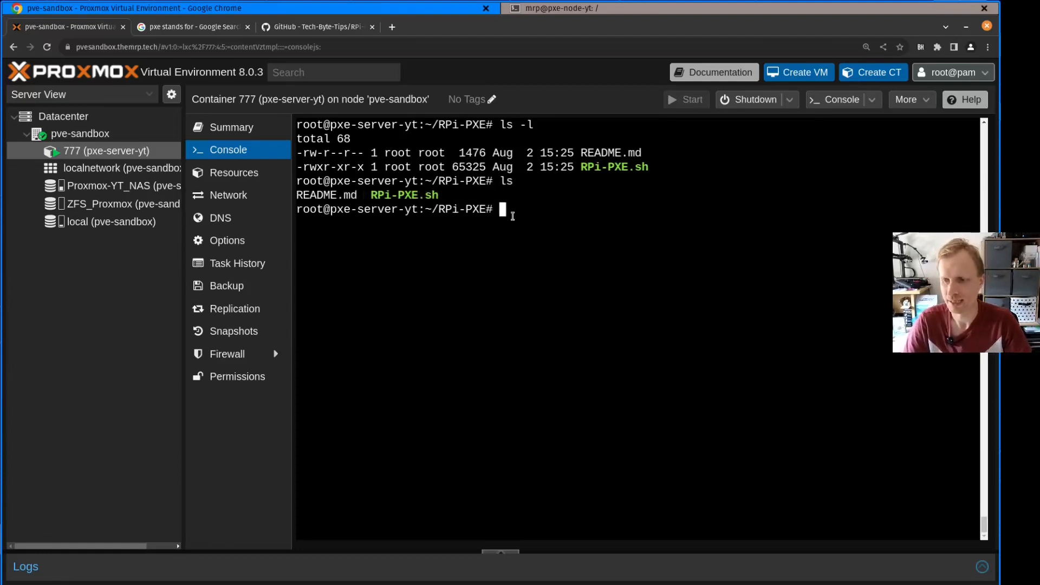
# Run the setup script with "./RPi-PXE.sh" in the container console
pyautogui.write('./')
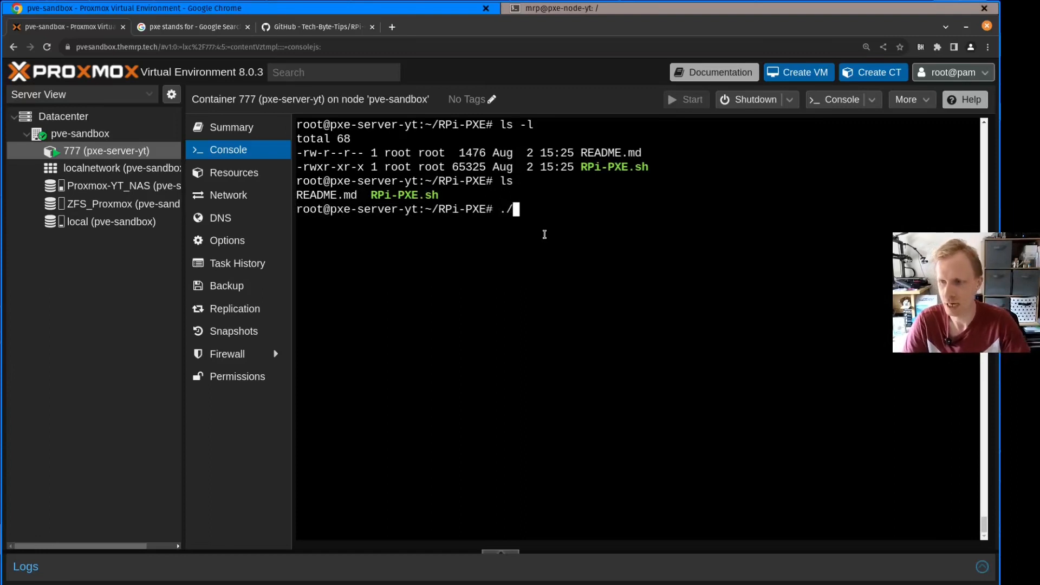
pyautogui.write('RP')
pyautogui.press('Tab')
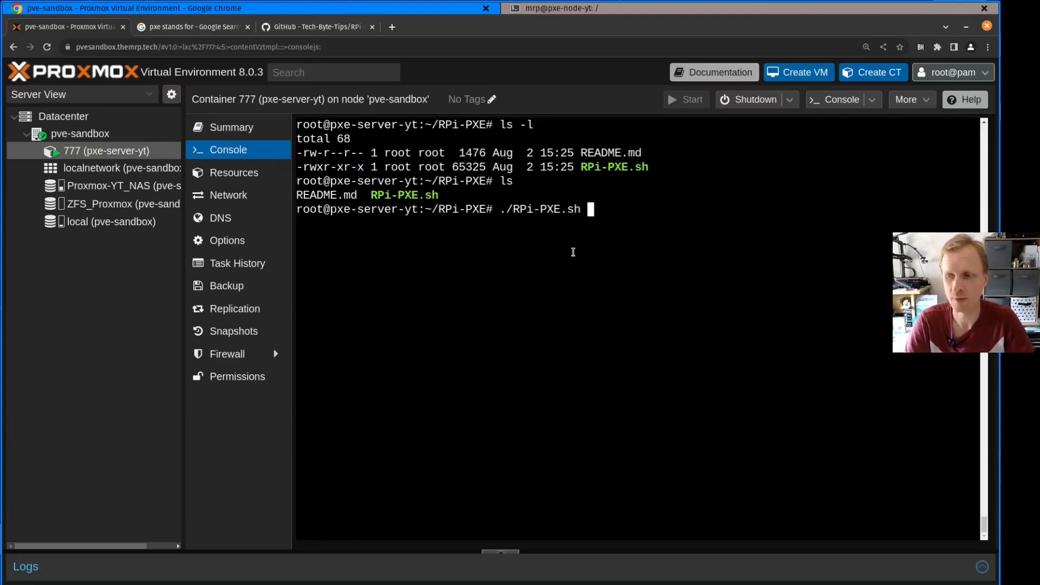
pyautogui.press('Return')
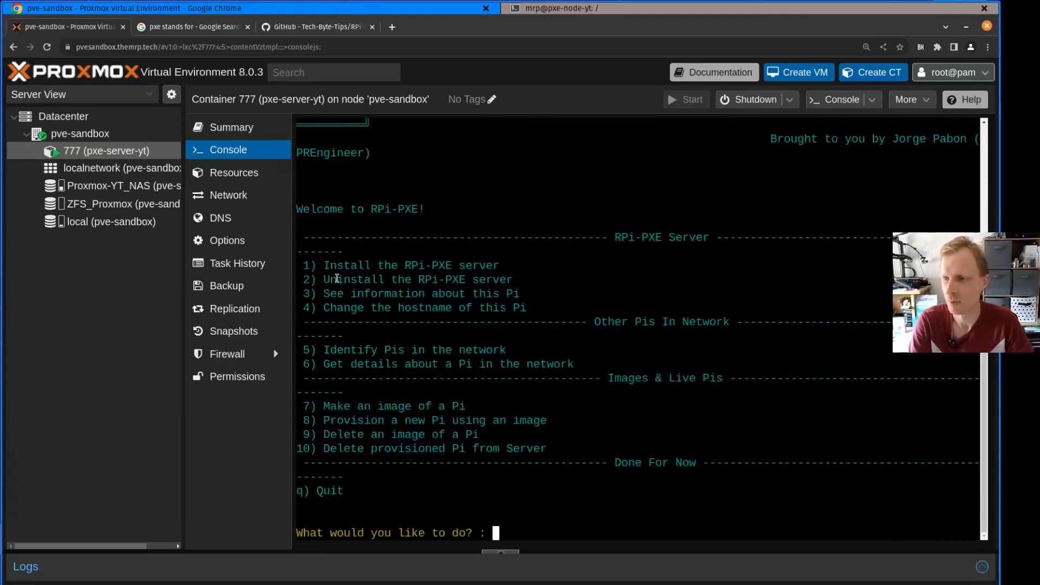
# Widen the console area, choose option 1 to install the RPi-PXE server, and continue past the package installation
pyautogui.moveTo(183, 266); pyautogui.dragTo(85, 280)
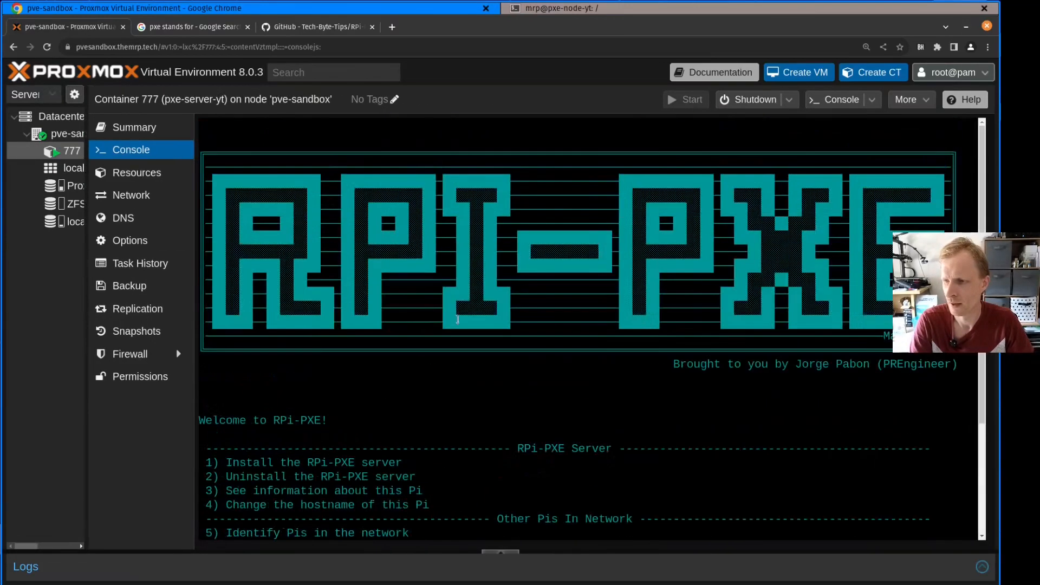
pyautogui.scroll(-3, 843, 263)
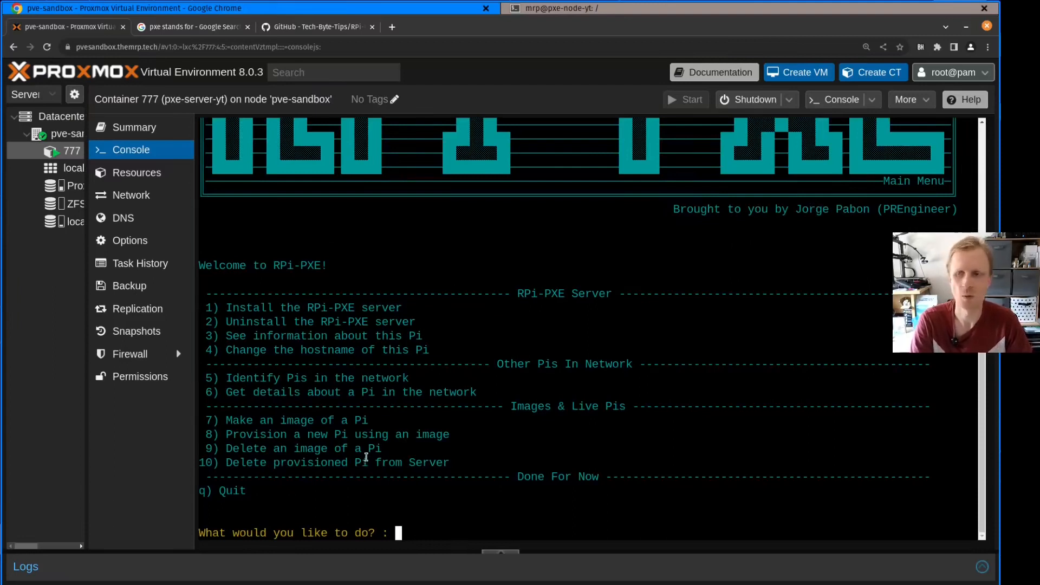
pyautogui.moveTo(220, 308); pyautogui.dragTo(488, 308)
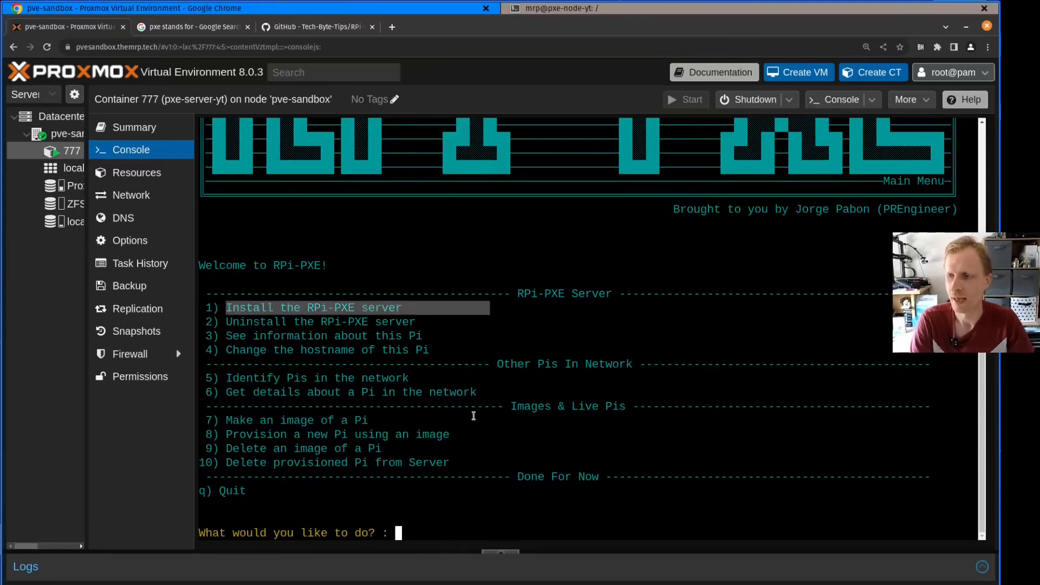
pyautogui.click(442, 518)
pyautogui.write('1')
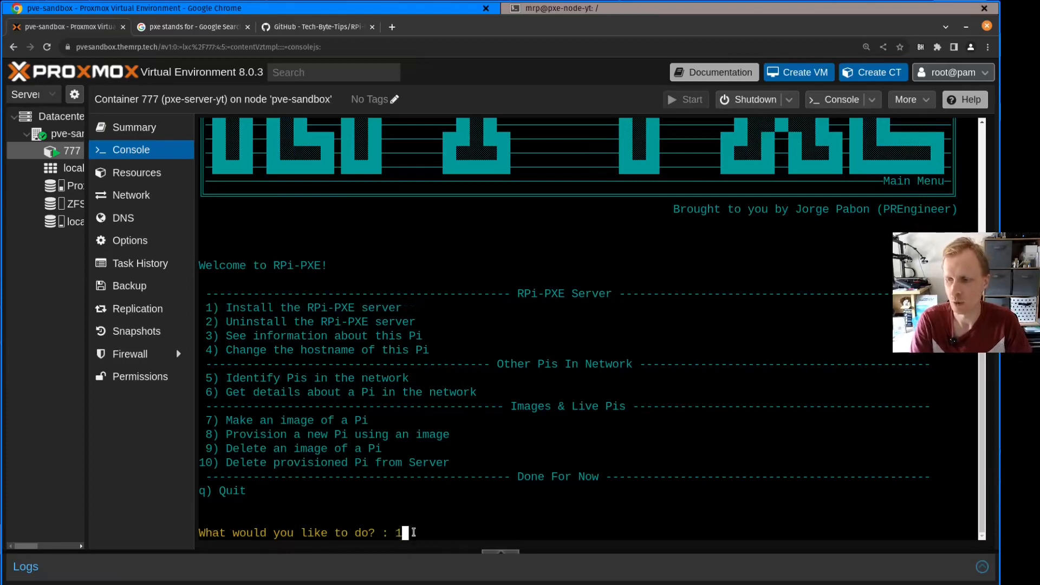
pyautogui.press('Return')
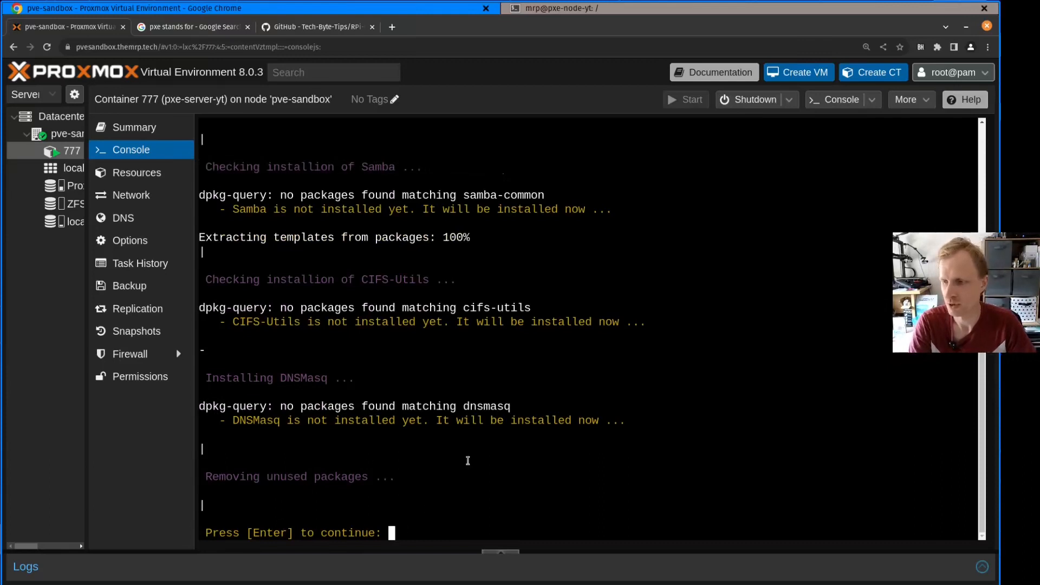
pyautogui.press('Return')
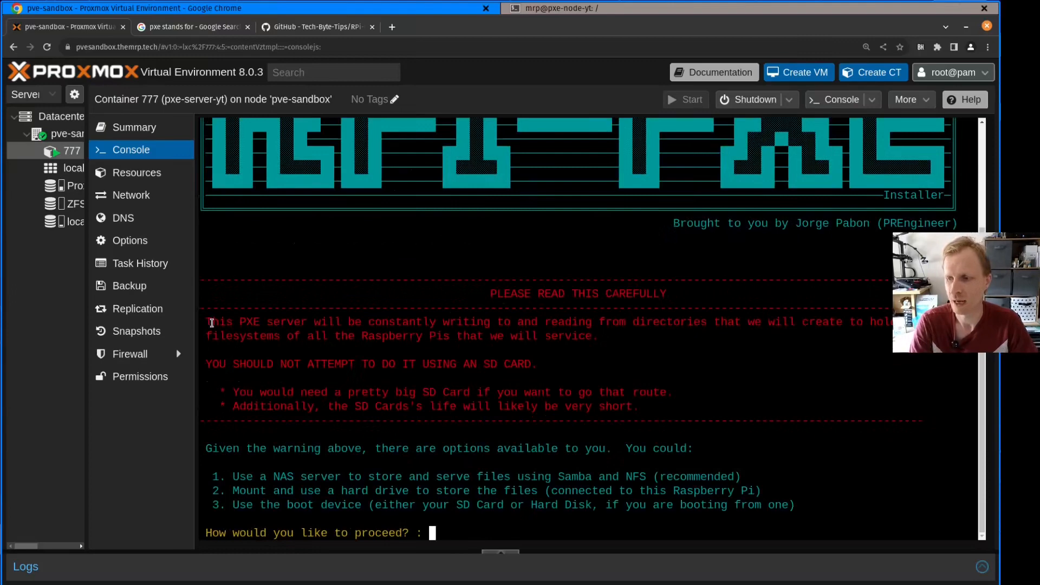
# Read the installer's warning about using an SD card and its recommended NAS storage option
pyautogui.moveTo(207, 322); pyautogui.dragTo(646, 406)
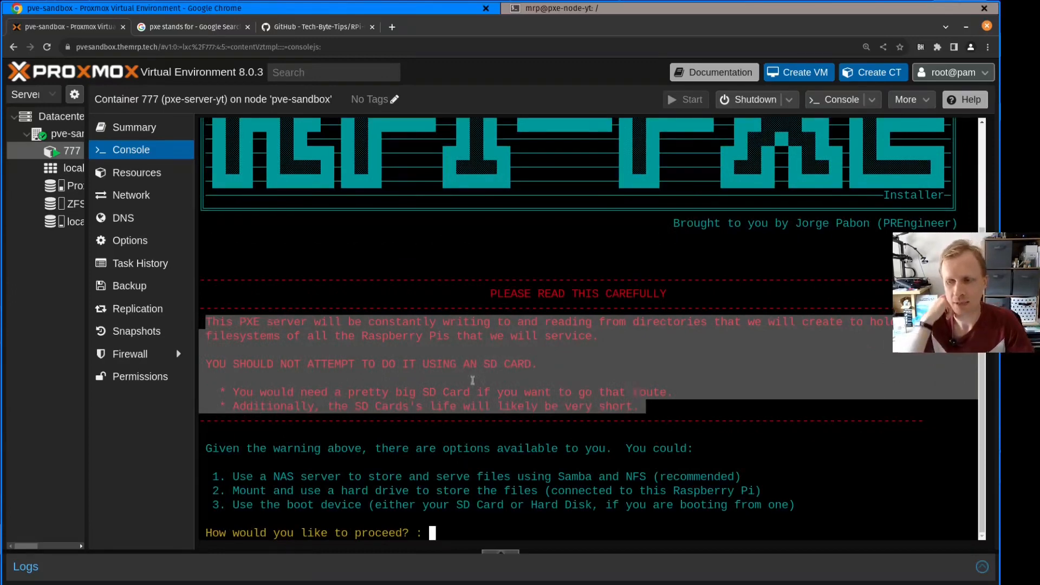
pyautogui.click(278, 380)
pyautogui.moveTo(288, 368); pyautogui.dragTo(372, 359)
pyautogui.moveTo(457, 358); pyautogui.dragTo(545, 363)
pyautogui.click(545, 363)
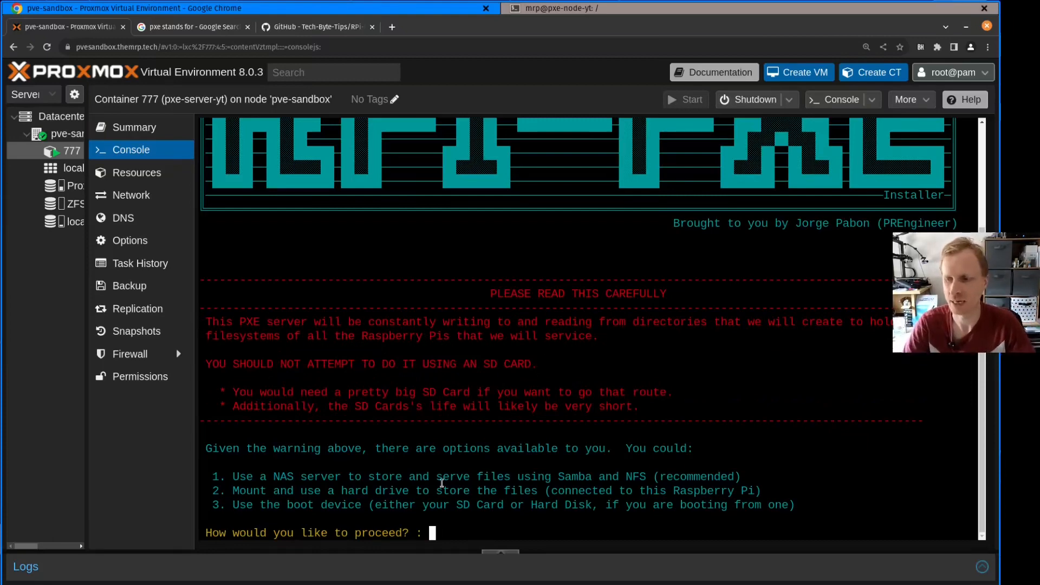
pyautogui.moveTo(226, 477); pyautogui.dragTo(711, 488)
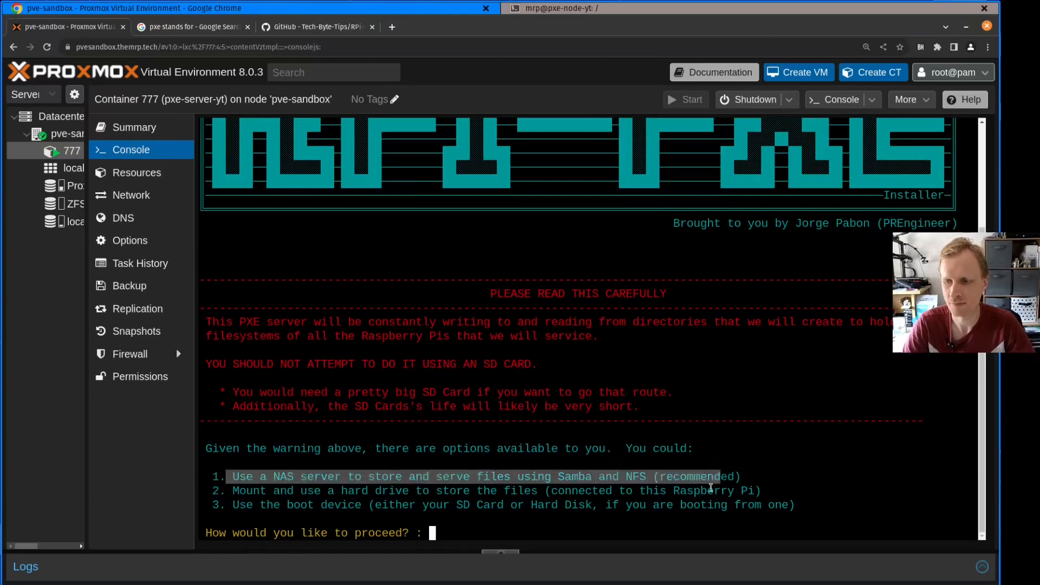
pyautogui.click(437, 522)
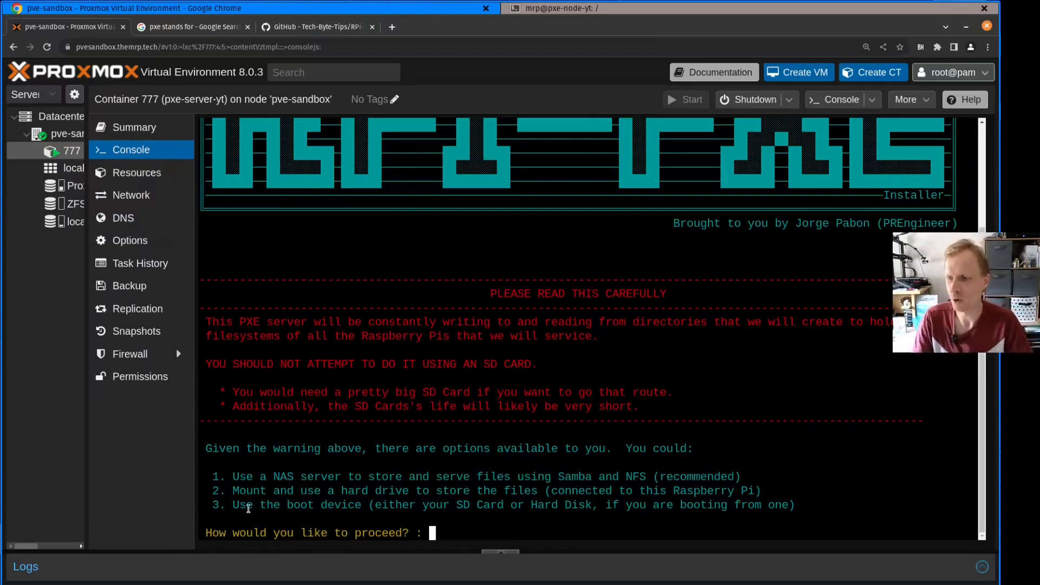
# Choose storage option 3 so the PXE server uses the boot device
pyautogui.moveTo(246, 507); pyautogui.dragTo(645, 505)
pyautogui.click(281, 503)
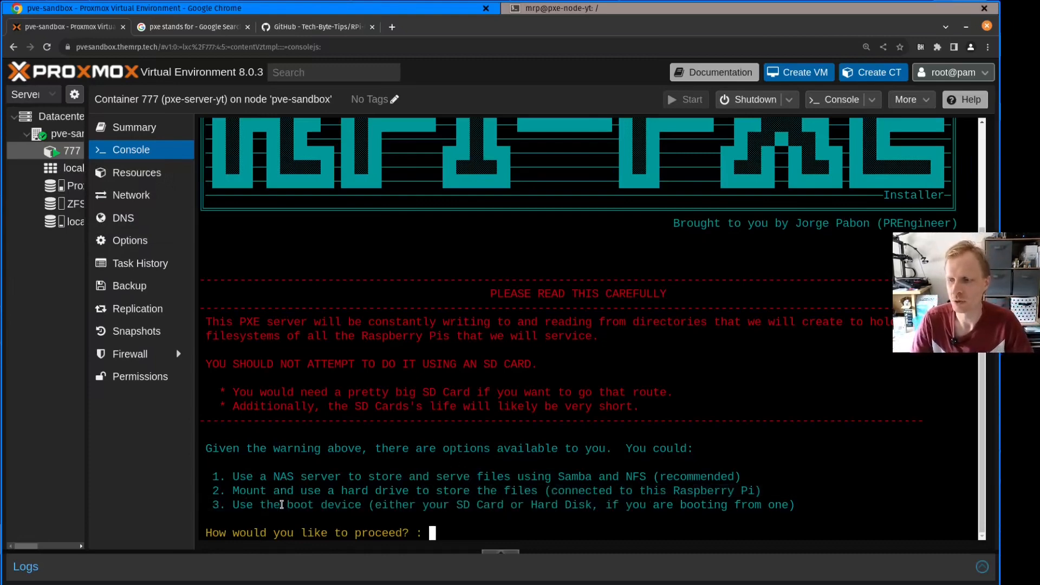
pyautogui.write('3')
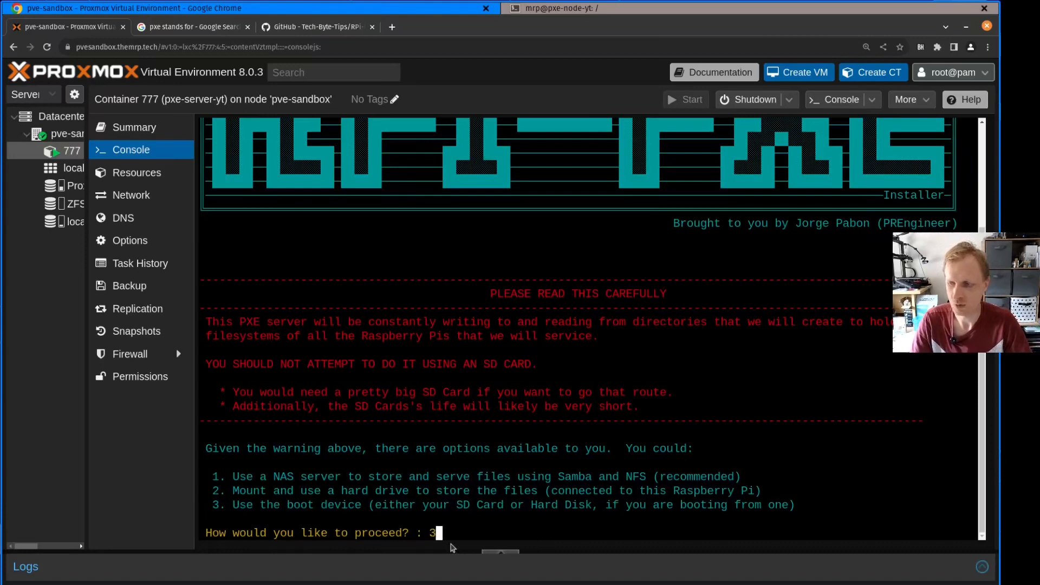
pyautogui.press('Return')
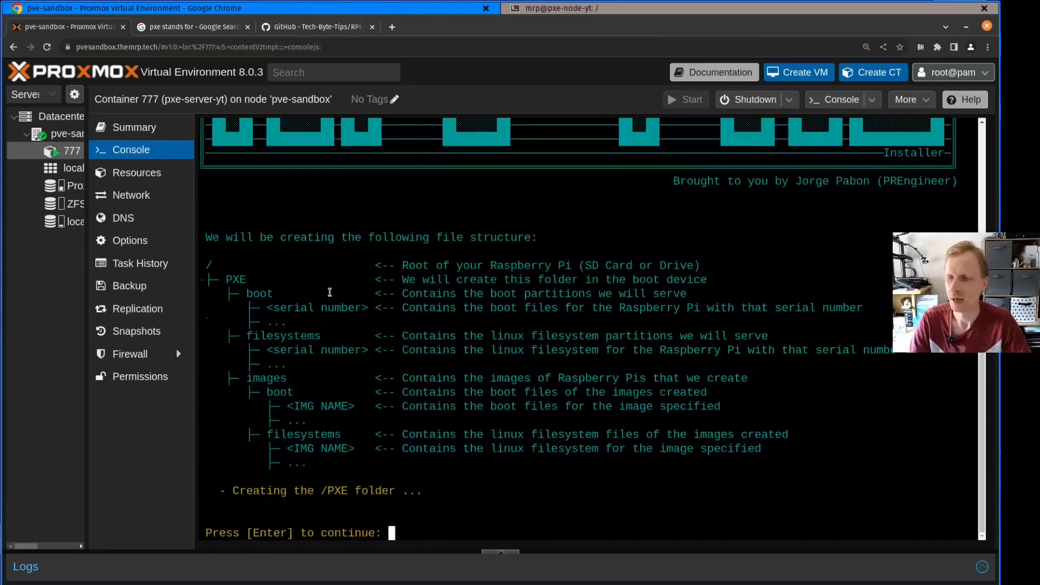
# Examine the planned /PXE file structure, including its boot, filesystems and images folders
pyautogui.moveTo(253, 237); pyautogui.dragTo(535, 238)
pyautogui.click(312, 260)
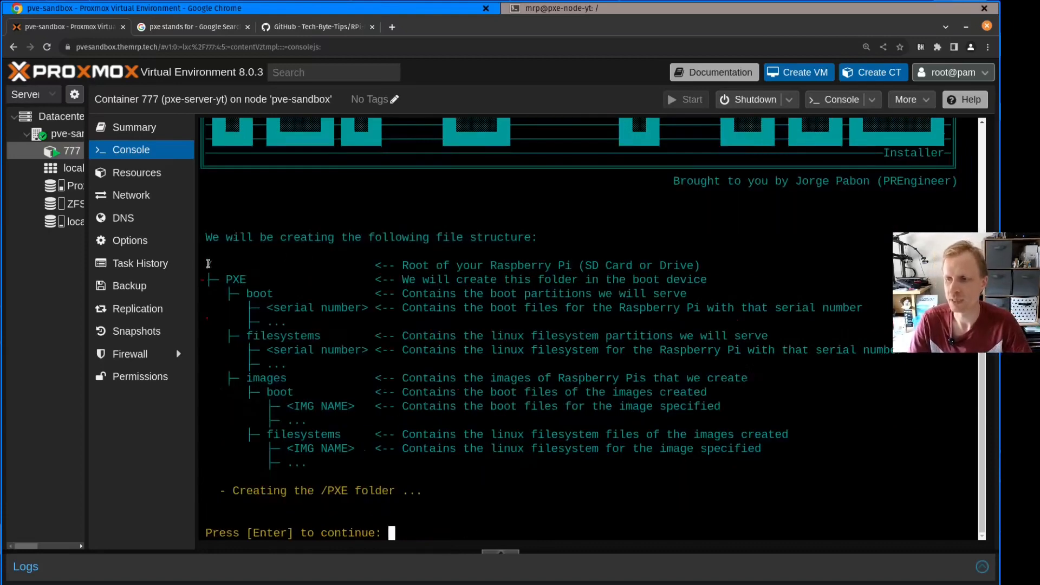
pyautogui.moveTo(217, 279); pyautogui.dragTo(252, 281)
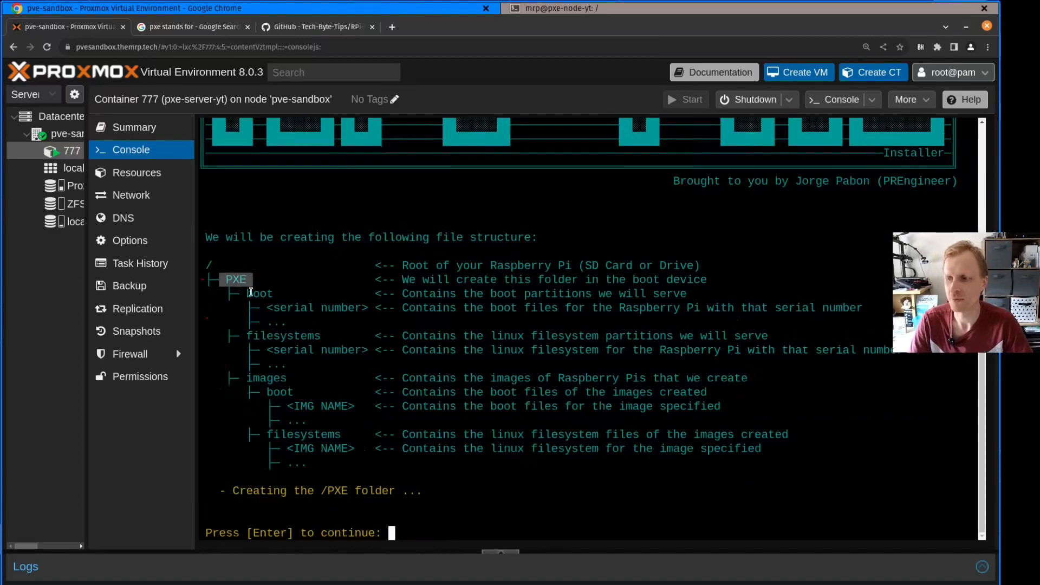
pyautogui.click(252, 296)
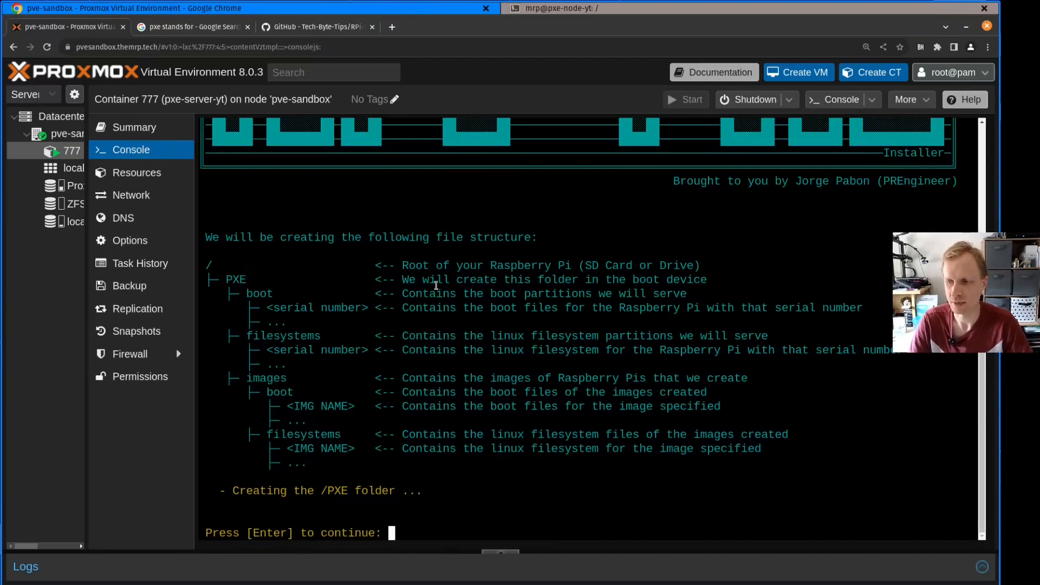
pyautogui.moveTo(416, 265); pyautogui.dragTo(751, 444)
pyautogui.click(751, 444)
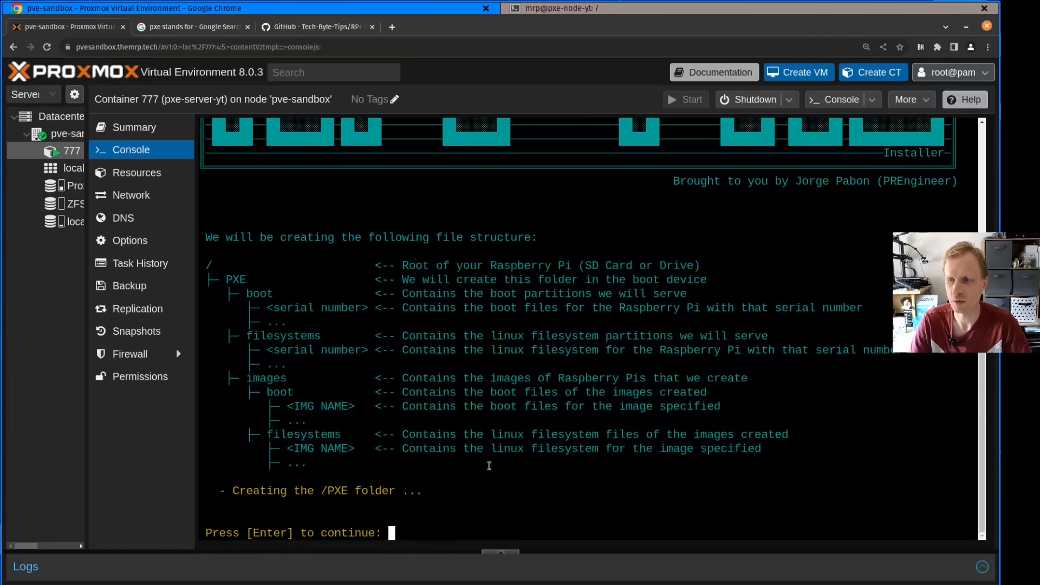
# Continue the installer through folder creation, NFS sharing and service configuration, and restart the container
pyautogui.press('Return')
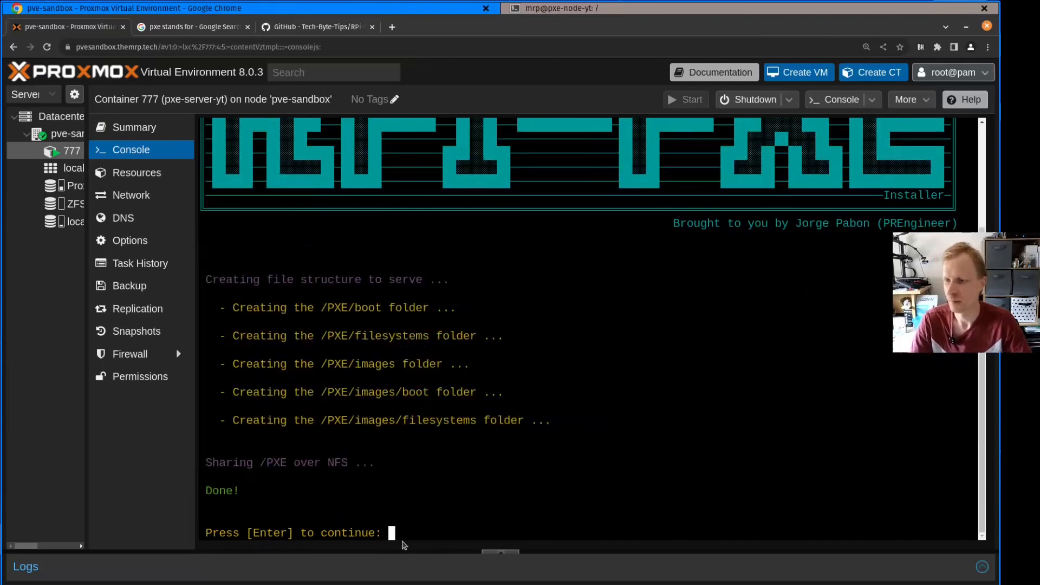
pyautogui.press('Return')
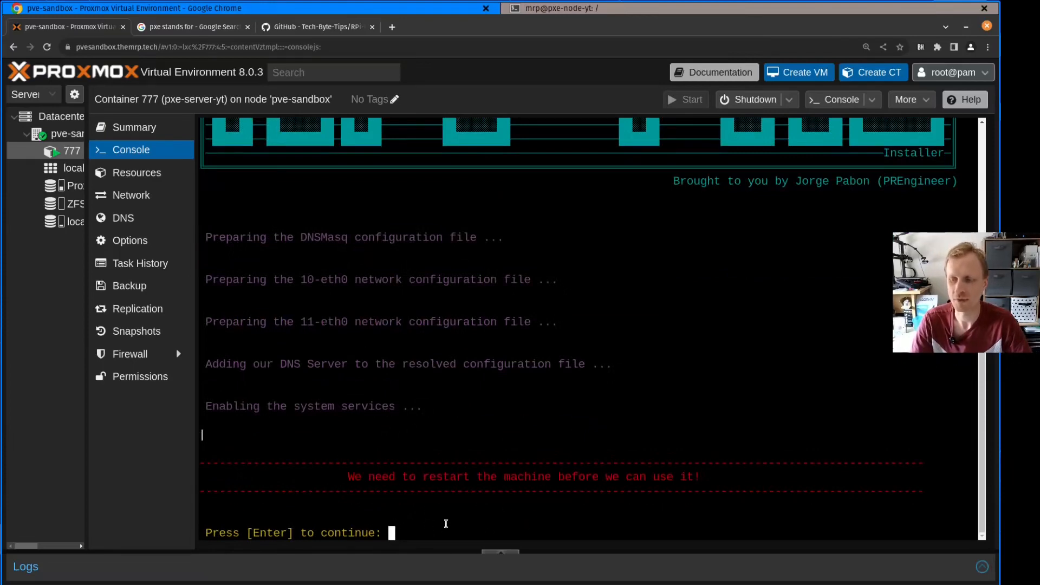
pyautogui.press('Return')
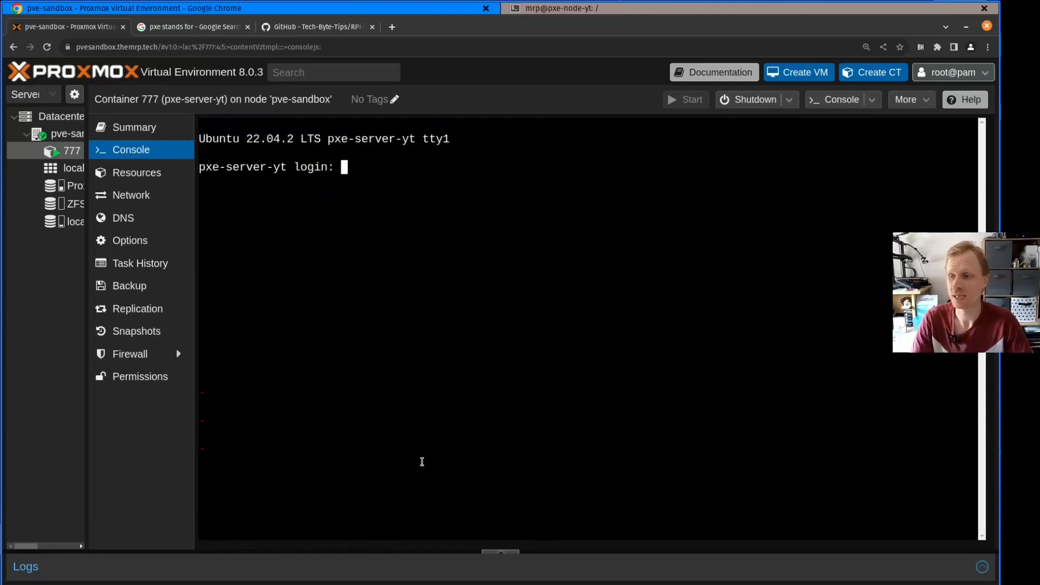
# Log in to the restarted pxe-server-yt container as root with the account password
pyautogui.write('root')
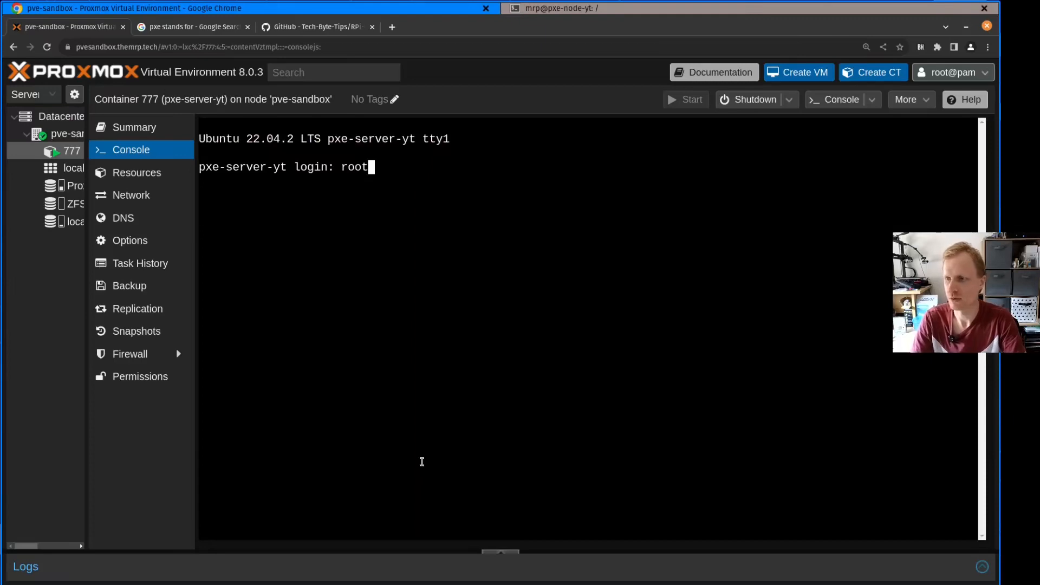
pyautogui.press('Return')
# Go into the RPi-PXE folder, list its contents, and run ./RPi-PXE.sh
pyautogui.press('Return')
pyautogui.write('ls')
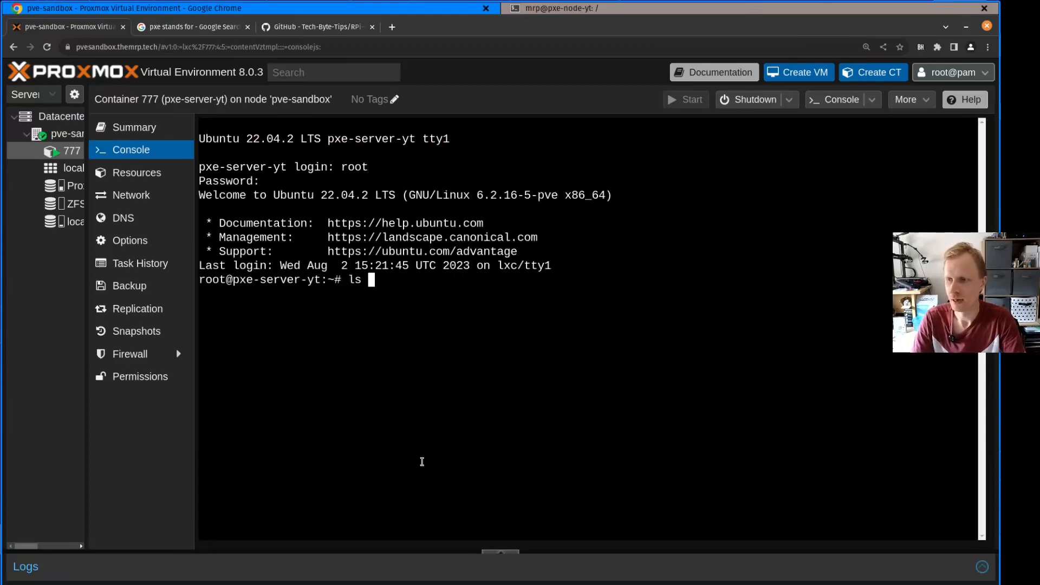
pyautogui.press('Return')
pyautogui.doubleClick(218, 294)
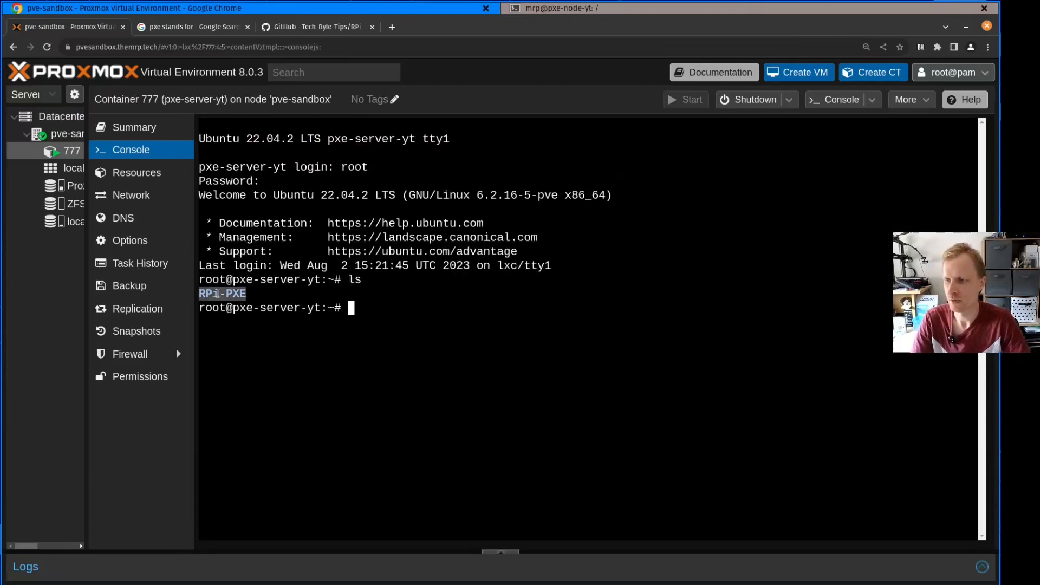
pyautogui.click(245, 377)
pyautogui.write('cd R')
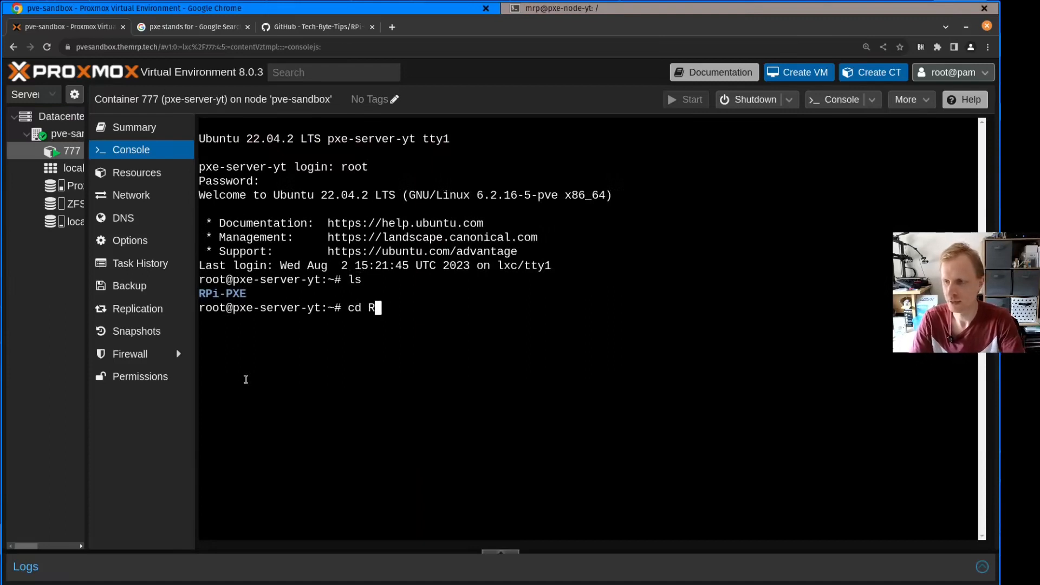
pyautogui.press('Tab')
pyautogui.press('Return')
pyautogui.write('ls')
pyautogui.press('Return')
pyautogui.write('./RPi-PXE.sh')
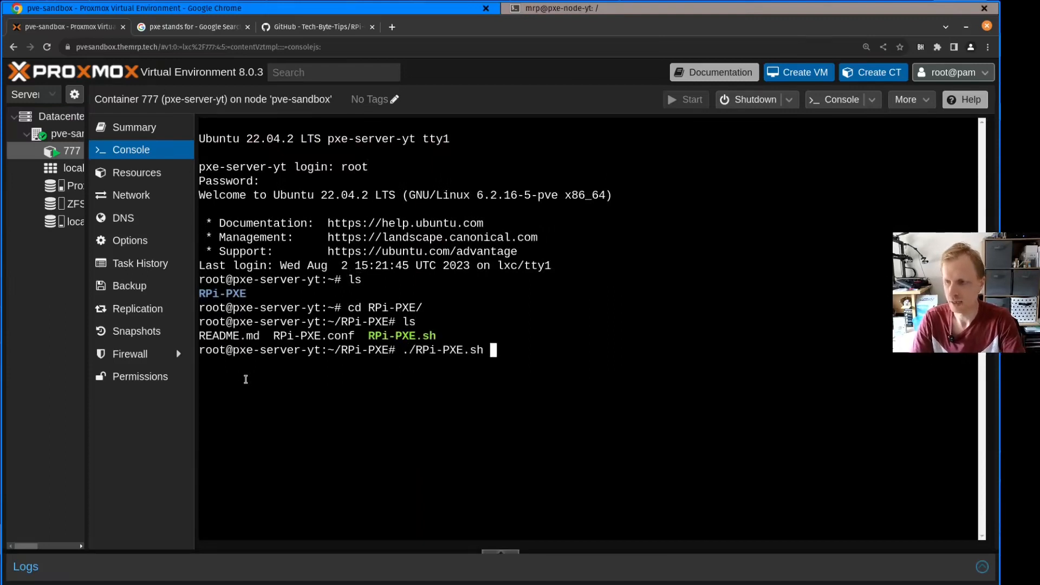
pyautogui.press('Return')
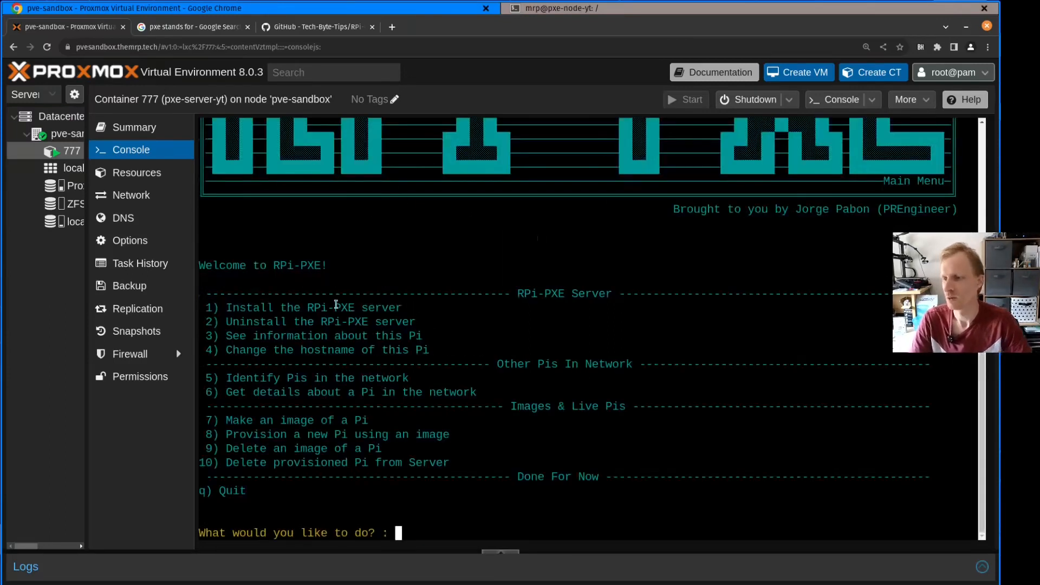
# Review the RPi-PXE server menu entries and choose option 3 to see information about this device
pyautogui.moveTo(226, 307); pyautogui.dragTo(436, 307)
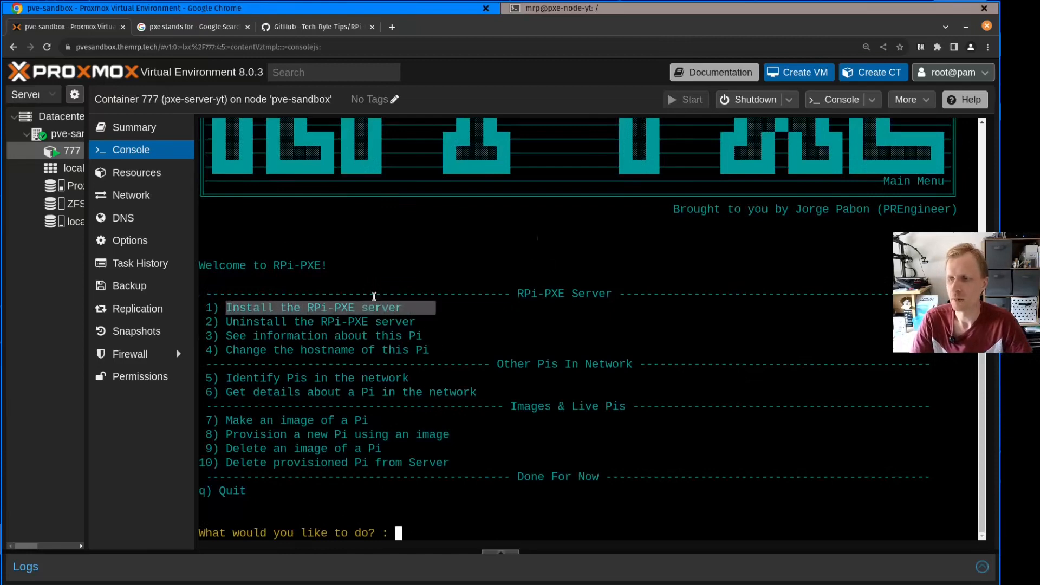
pyautogui.moveTo(225, 322); pyautogui.dragTo(426, 325)
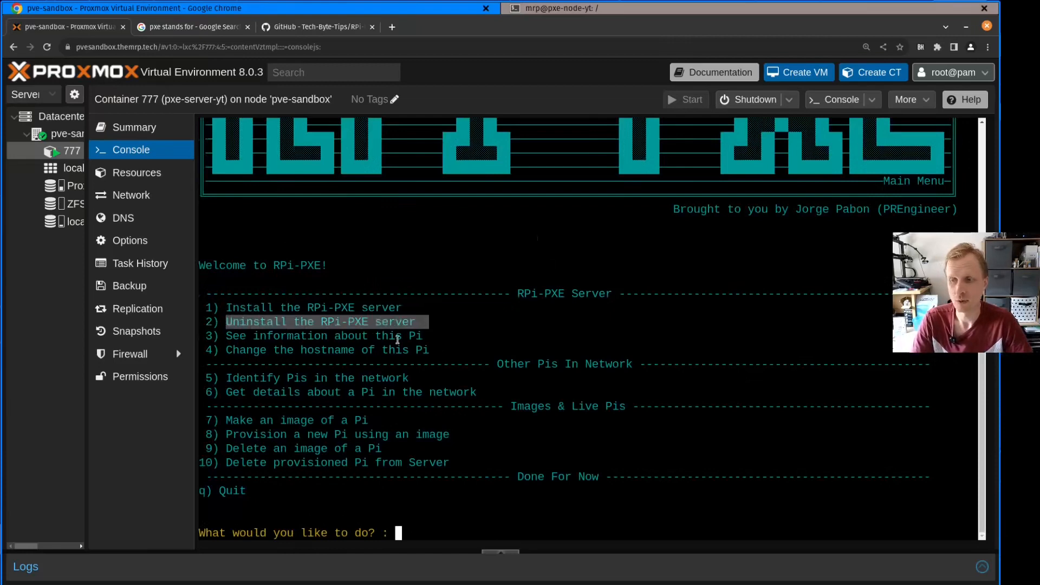
pyautogui.moveTo(231, 337); pyautogui.dragTo(462, 338)
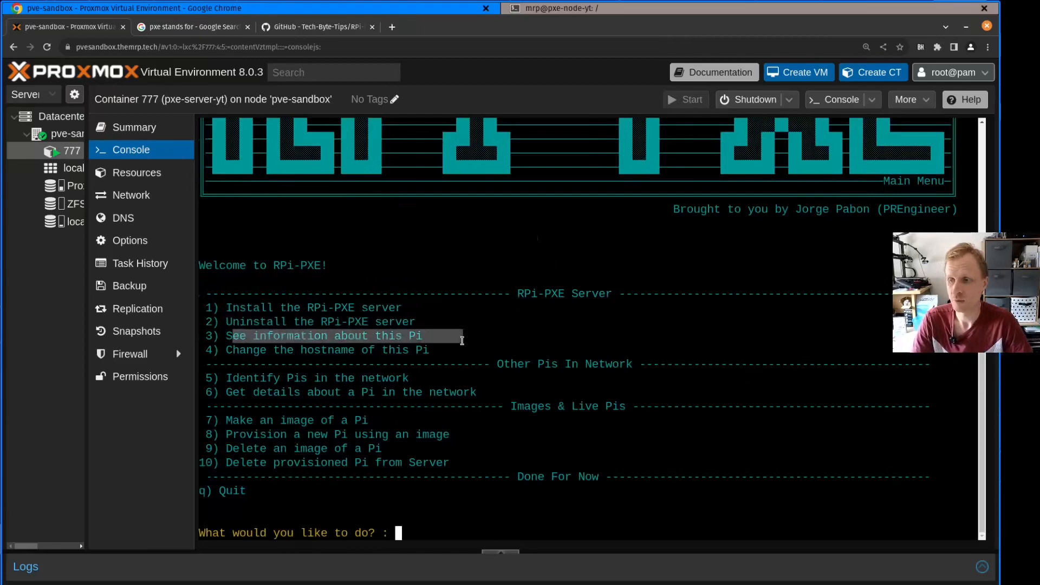
pyautogui.click(439, 512)
pyautogui.write('3')
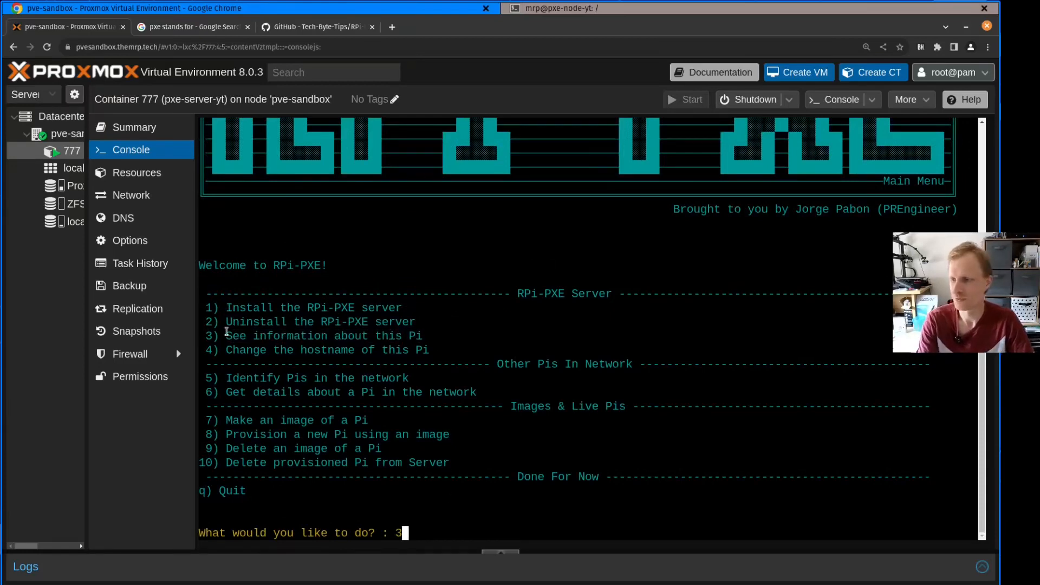
pyautogui.press('Return')
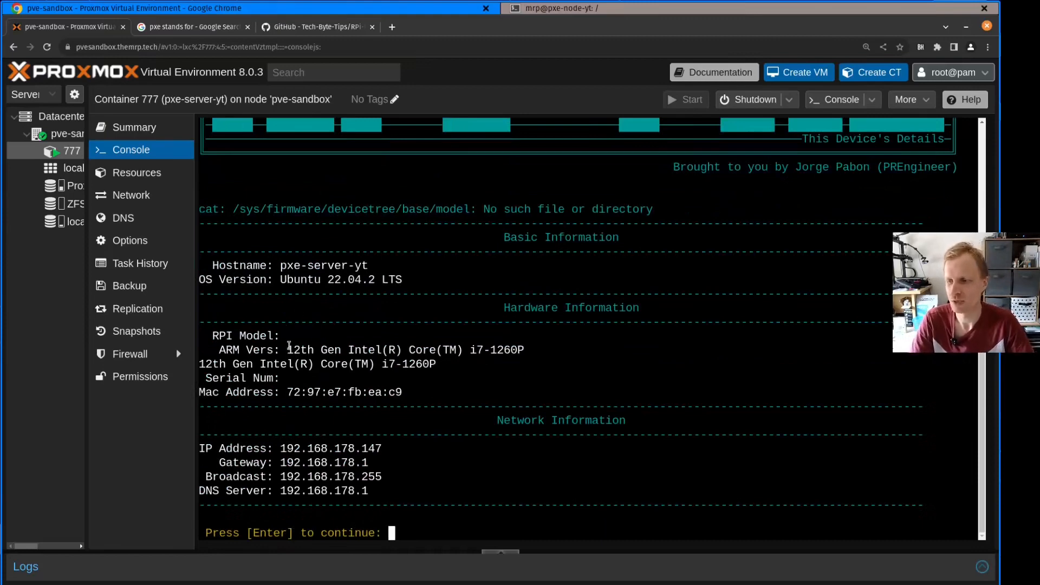
# Examine this device's processor, MAC address, network details and OS version, and return to the main menu
pyautogui.moveTo(287, 349); pyautogui.dragTo(507, 347)
pyautogui.click(441, 349)
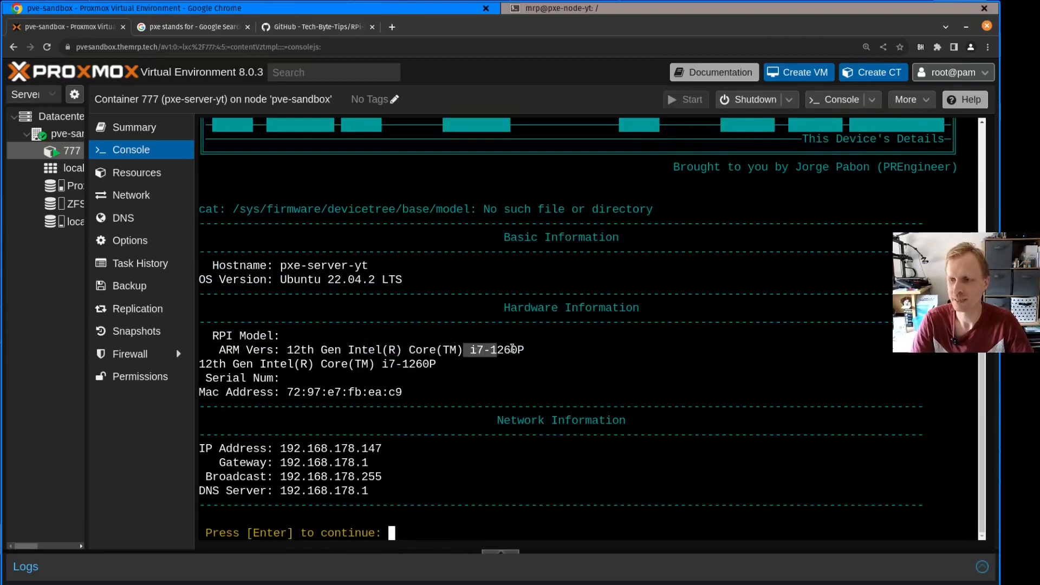
pyautogui.moveTo(280, 391); pyautogui.dragTo(386, 388)
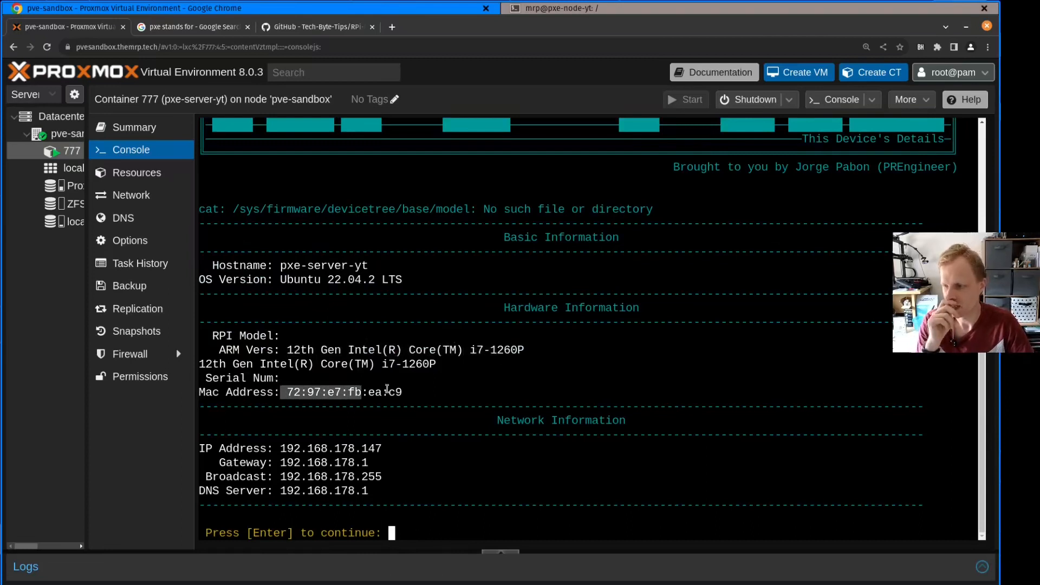
pyautogui.moveTo(279, 452); pyautogui.dragTo(324, 467)
pyautogui.click(325, 473)
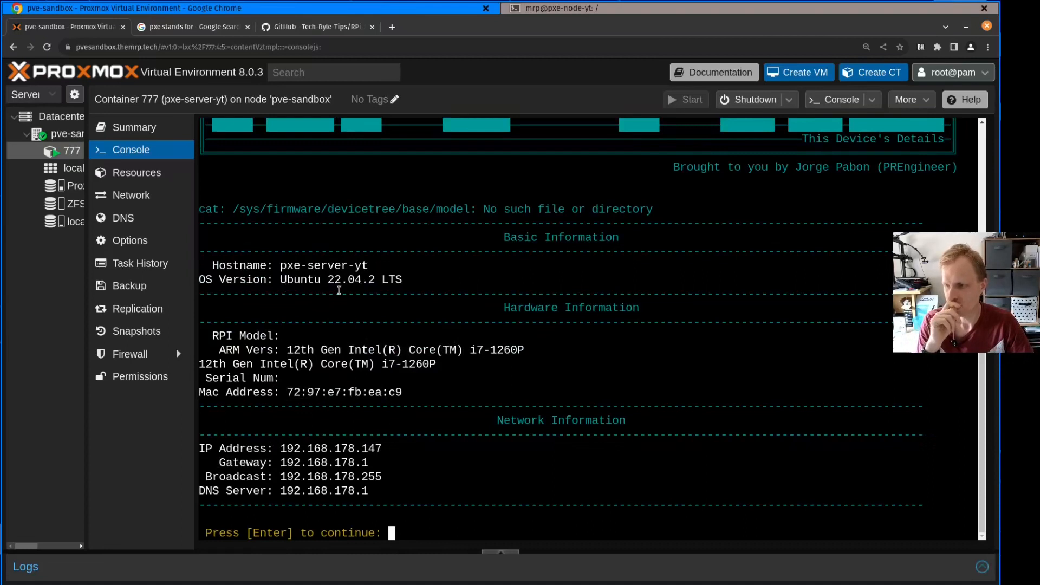
pyautogui.moveTo(285, 280); pyautogui.dragTo(382, 280)
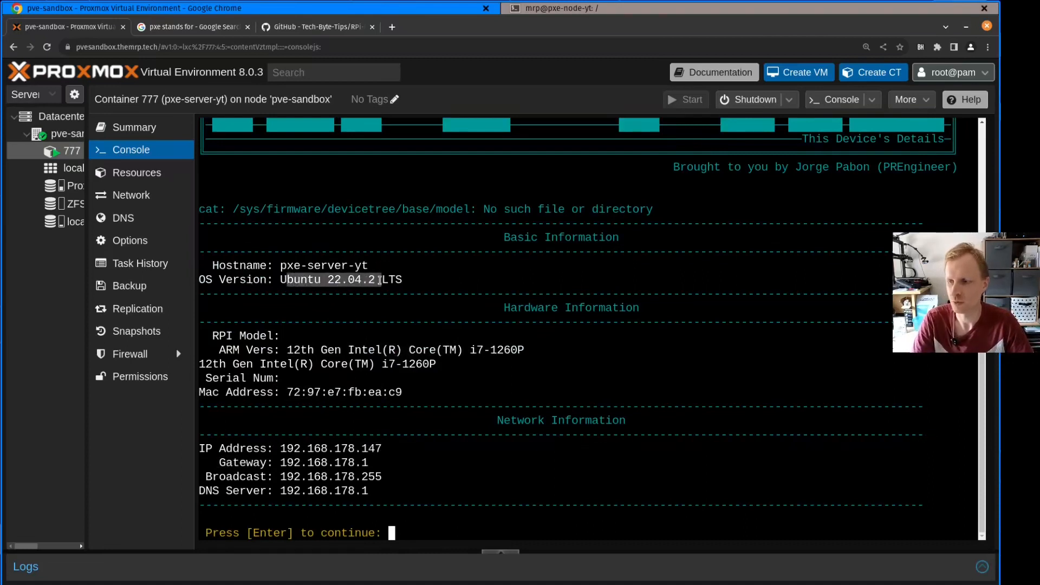
pyautogui.click(396, 279)
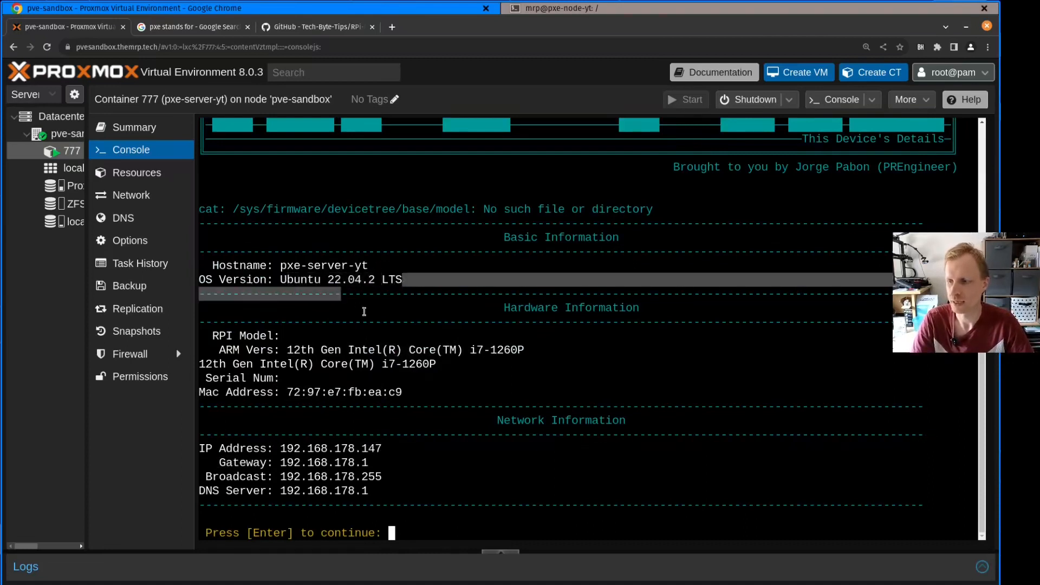
pyautogui.press('Return')
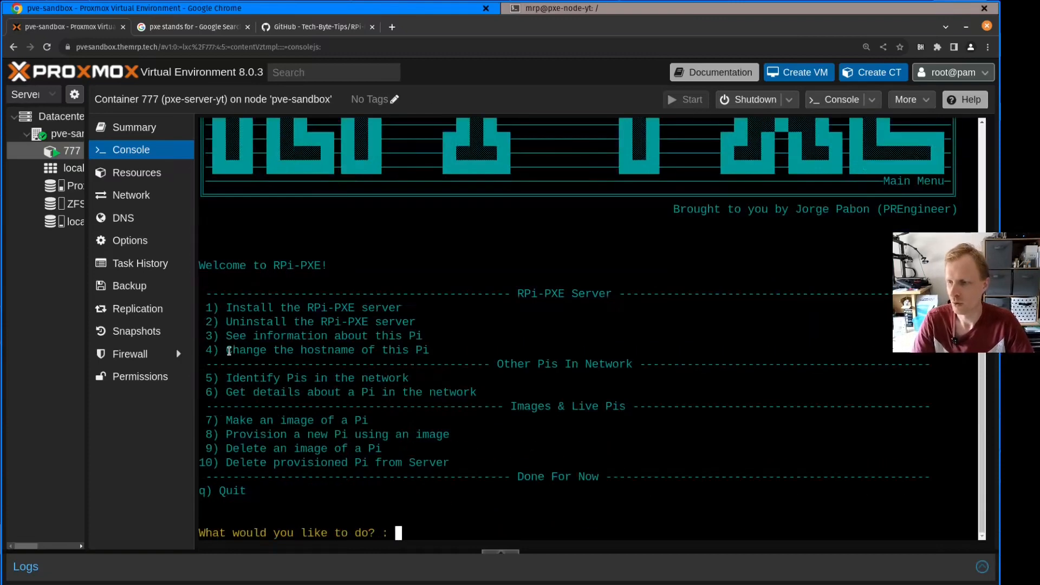
# Scan for Raspberry Pis in the network with option 5 of the main menu
pyautogui.moveTo(226, 350); pyautogui.dragTo(462, 350)
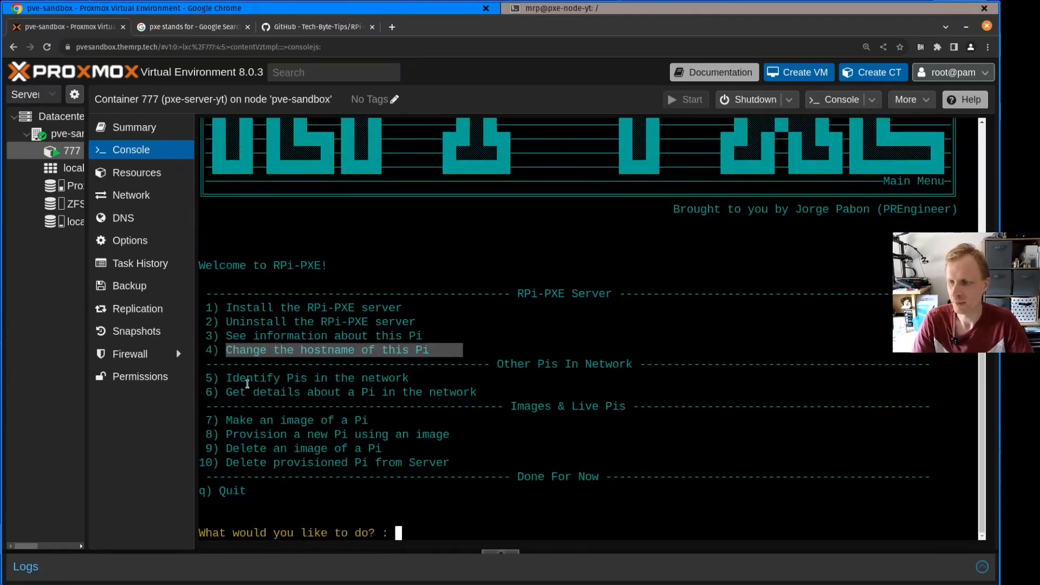
pyautogui.moveTo(251, 382); pyautogui.dragTo(420, 379)
pyautogui.click(389, 377)
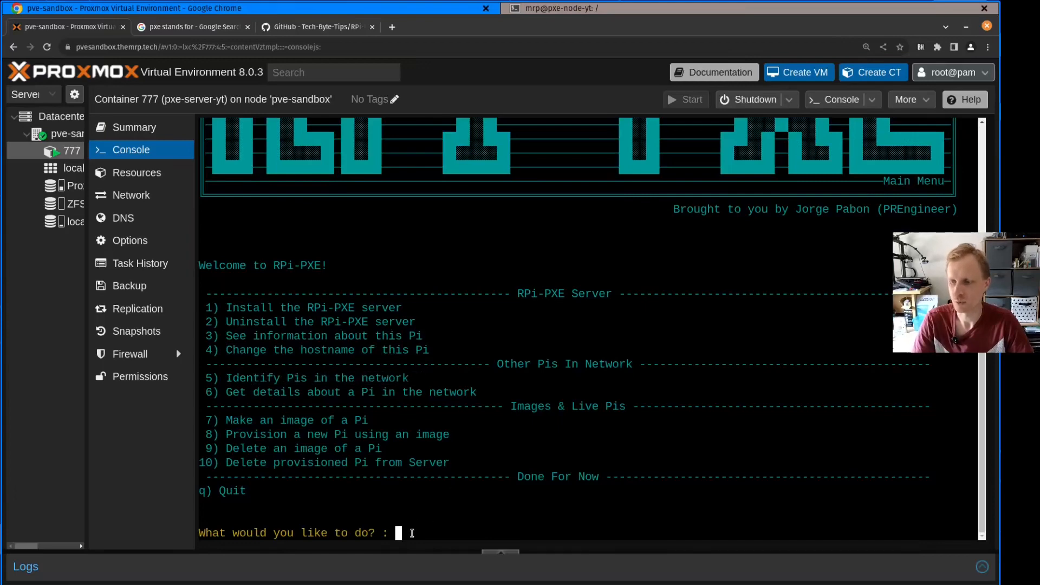
pyautogui.write('5')
pyautogui.press('Return')
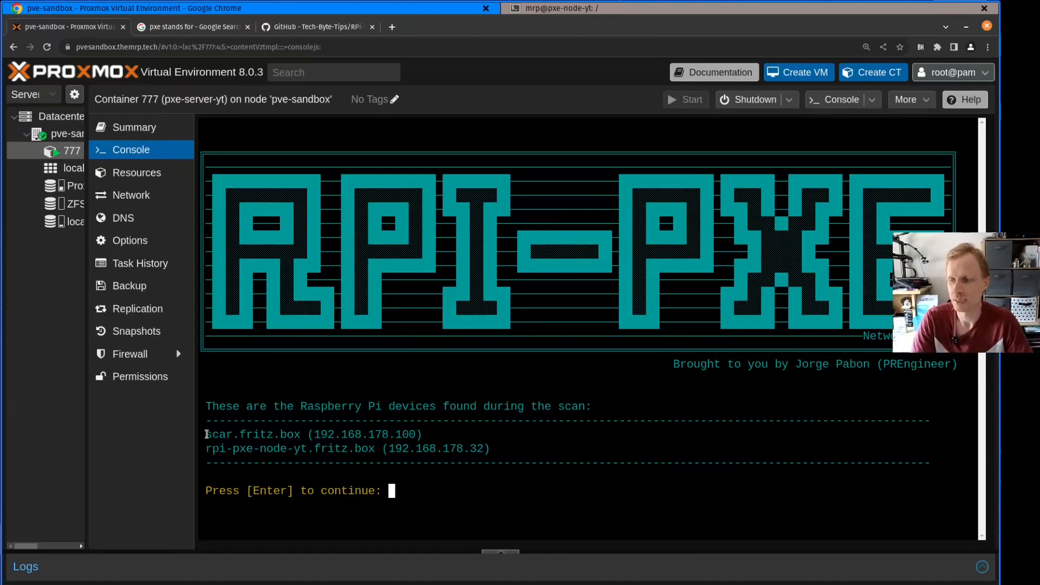
# Examine the hostnames and IP addresses of the Raspberry Pis found by the scan, and return to the main menu
pyautogui.moveTo(207, 434); pyautogui.dragTo(502, 449)
pyautogui.click(373, 450)
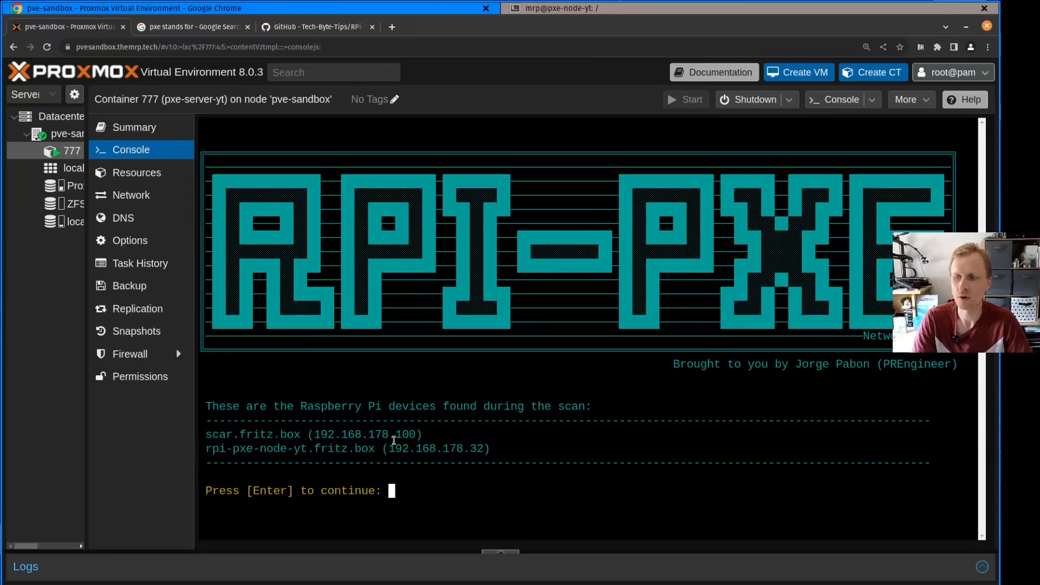
pyautogui.moveTo(432, 438); pyautogui.dragTo(307, 437)
pyautogui.click(244, 454)
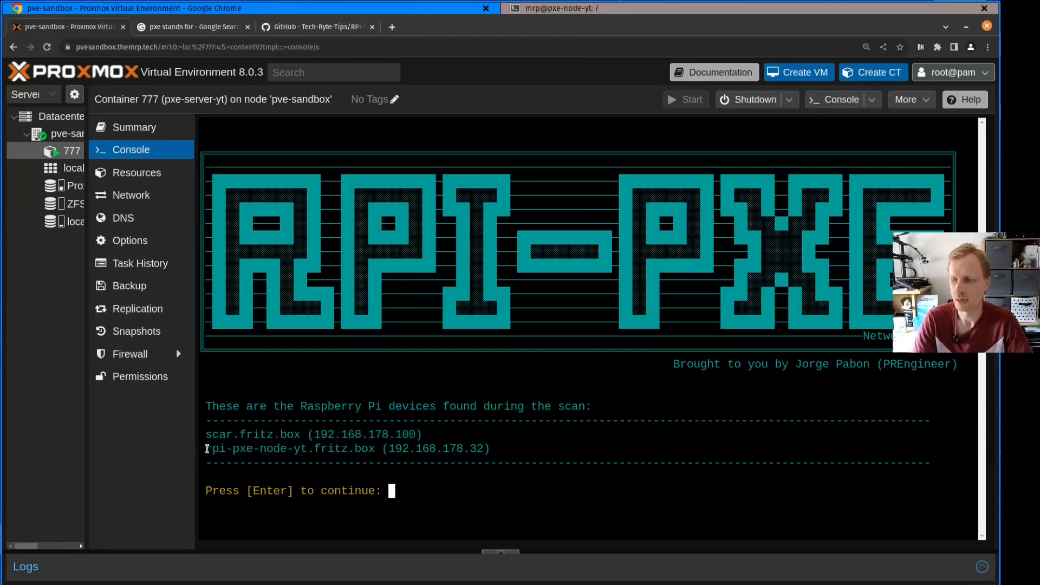
pyautogui.moveTo(206, 449); pyautogui.dragTo(471, 449)
pyautogui.click(474, 451)
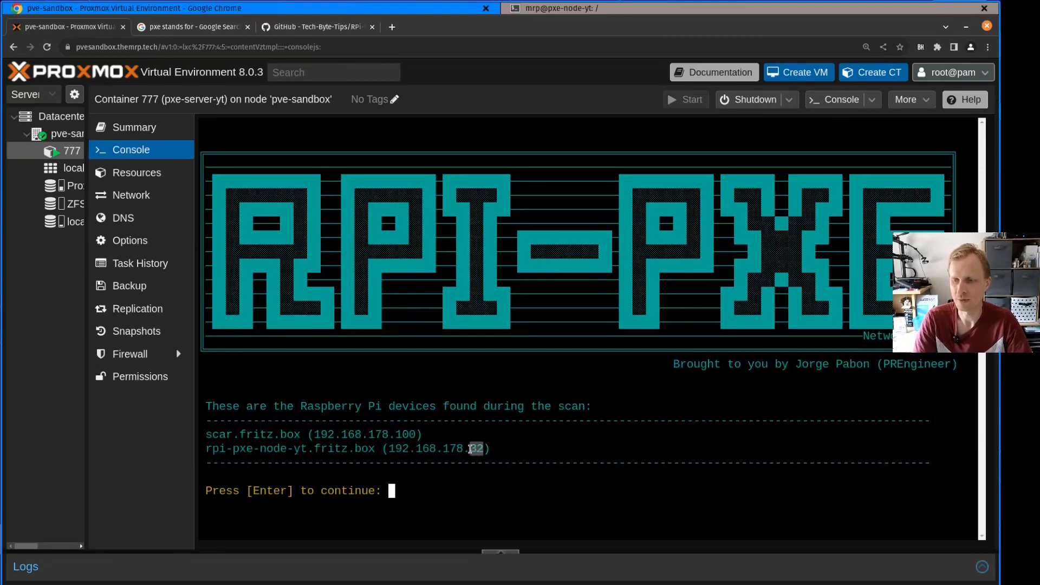
pyautogui.click(443, 490)
pyautogui.press('Return')
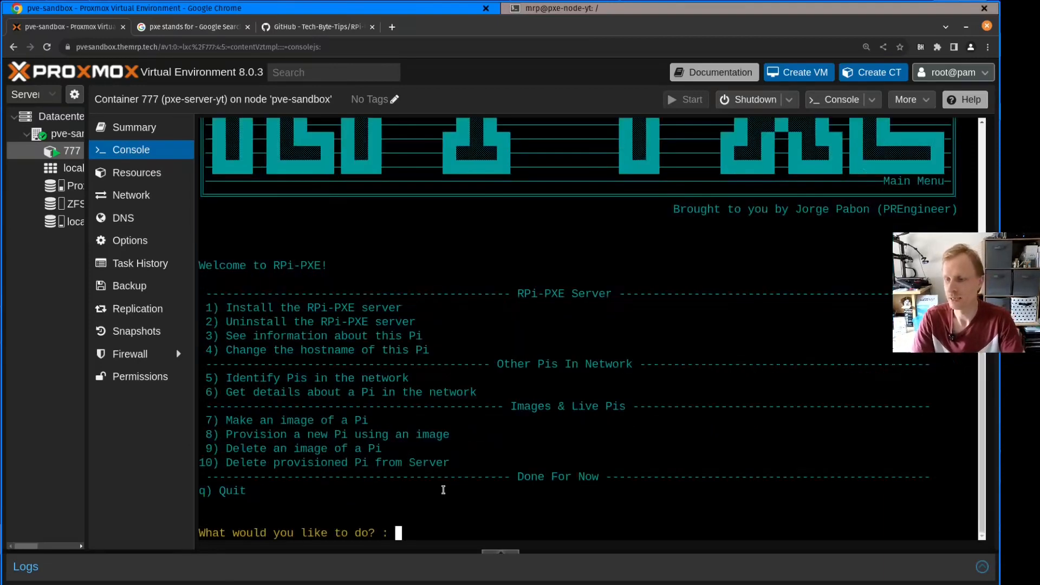
# Choose option 6 to get details about a Pi in the network and enter 192.168.178.32 as its IP
pyautogui.moveTo(230, 378); pyautogui.dragTo(414, 379)
pyautogui.moveTo(229, 393); pyautogui.dragTo(465, 401)
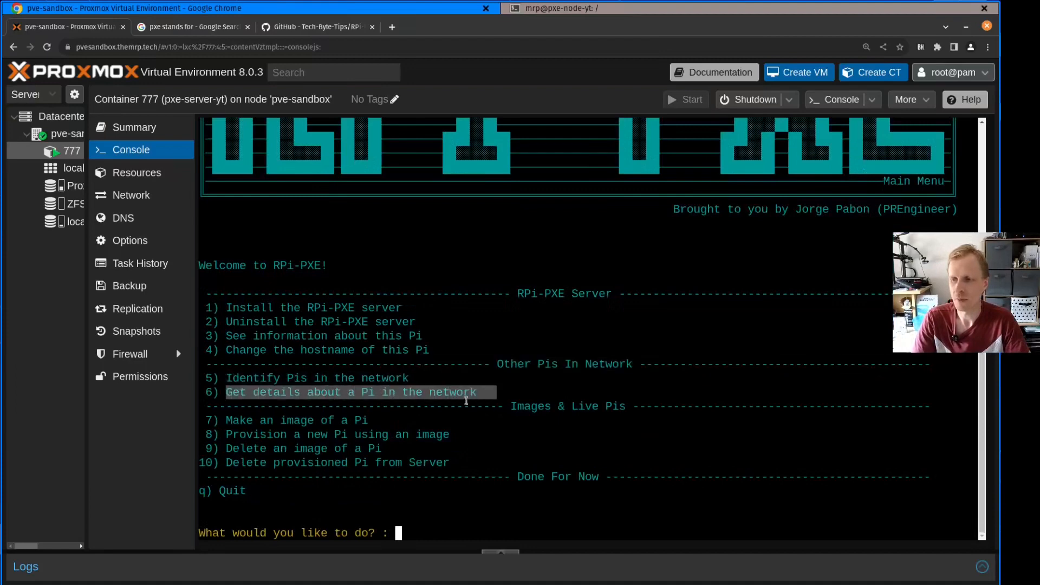
pyautogui.click(412, 398)
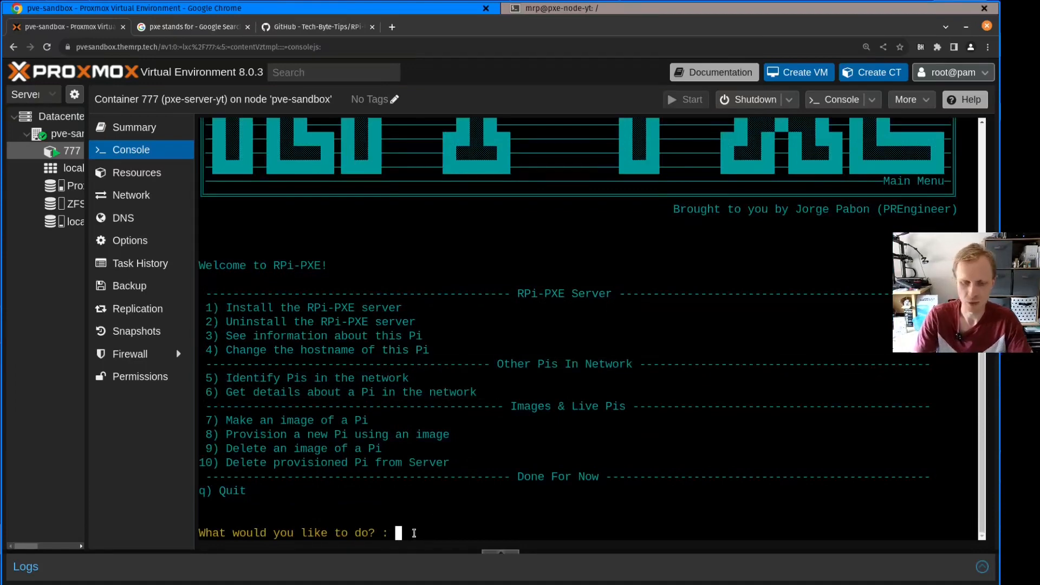
pyautogui.write('6')
pyautogui.press('Return')
pyautogui.write('192.1')
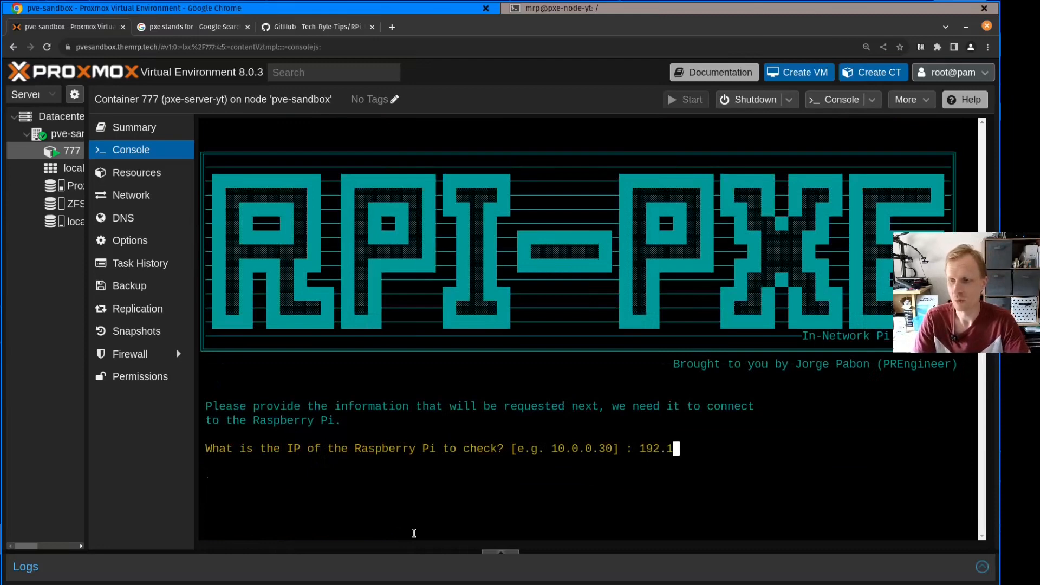
pyautogui.write('68.178.32')
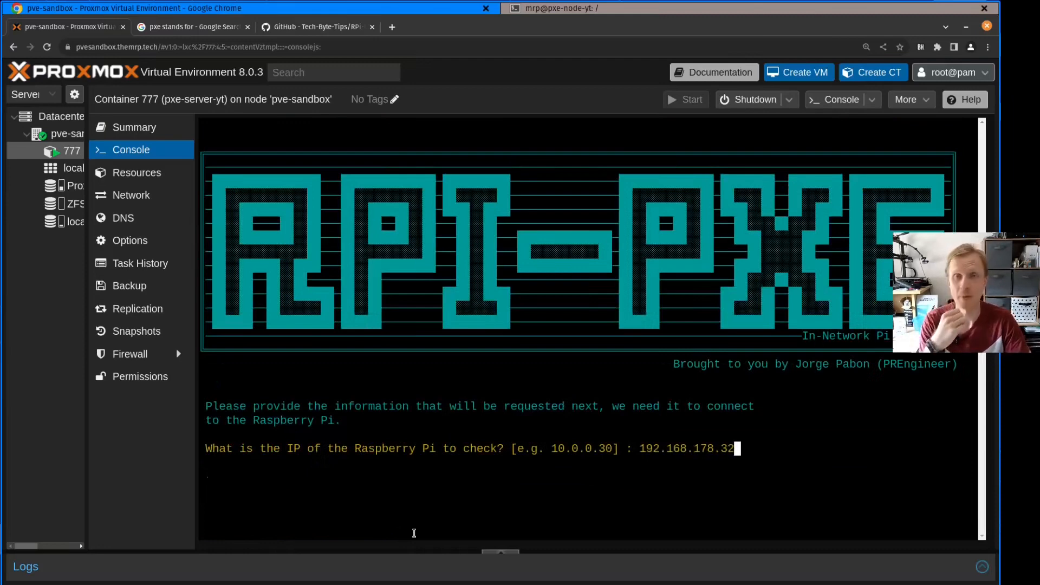
pyautogui.press('Return')
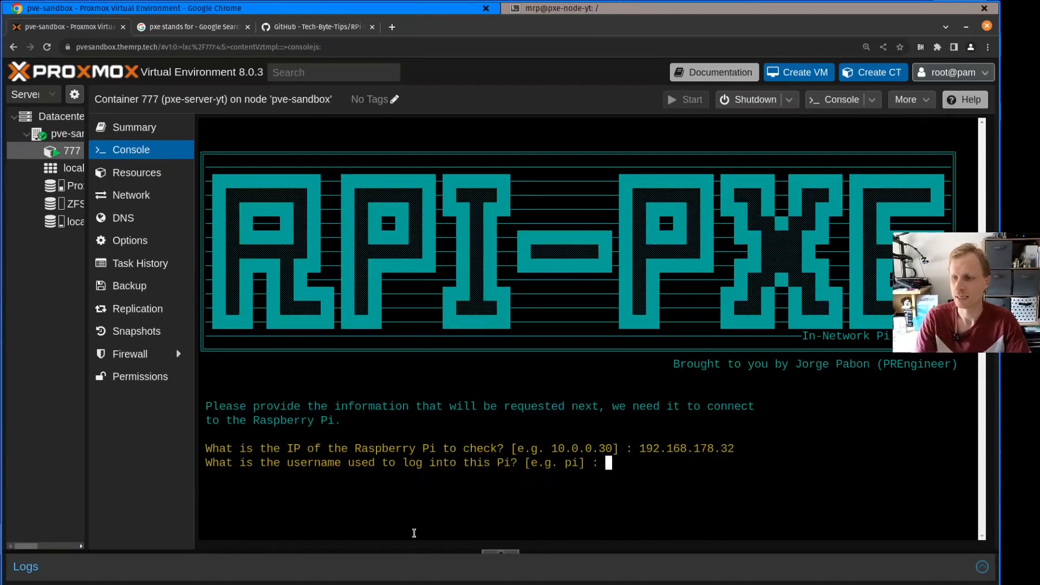
# Connect to the Pi with username mrp, accept its host key with yes, and enter the account password
pyautogui.write('mrp')
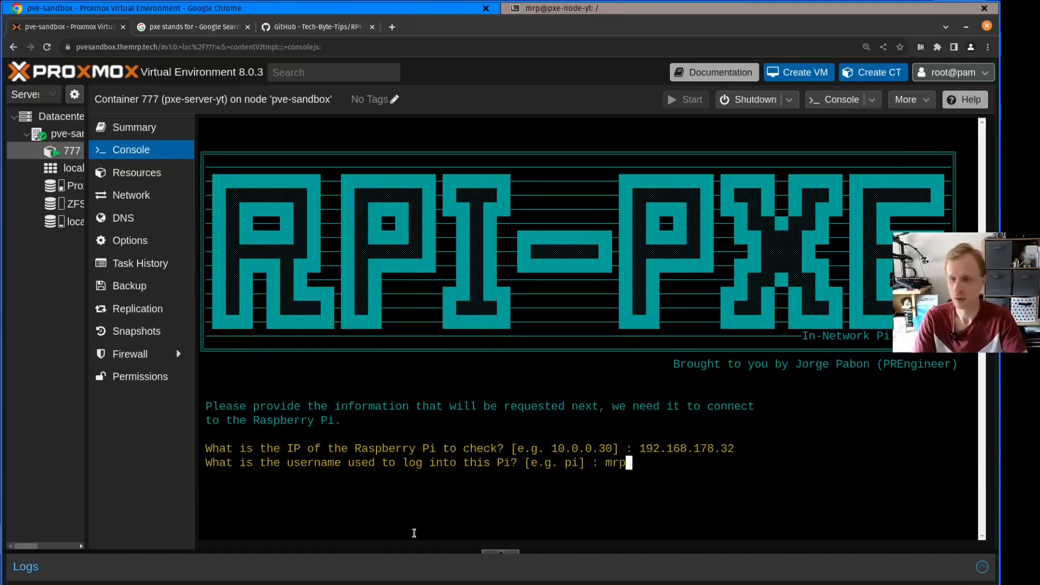
pyautogui.press('Return')
pyautogui.write('yes')
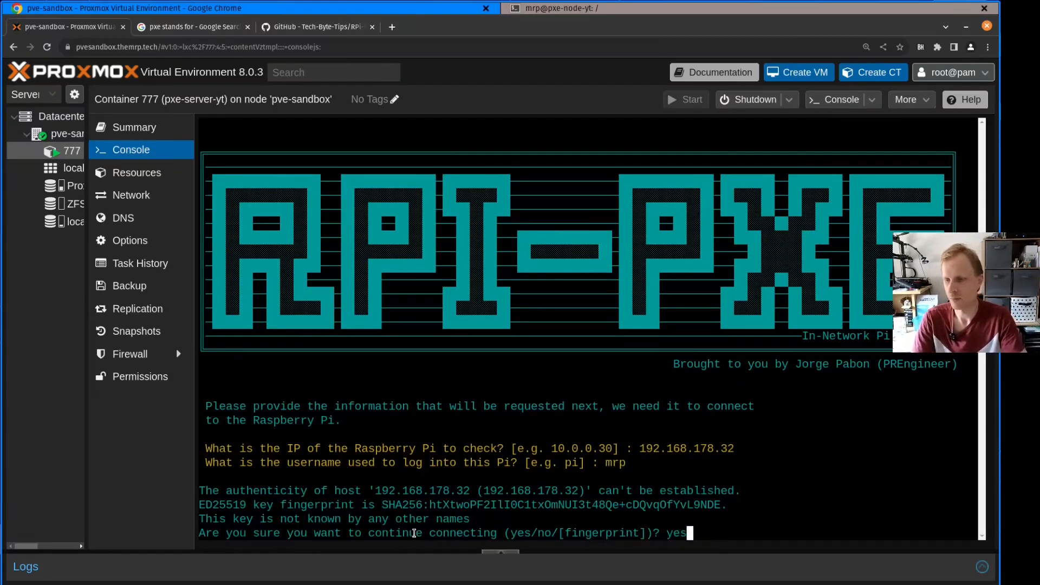
pyautogui.press('Return')
pyautogui.press('Return')
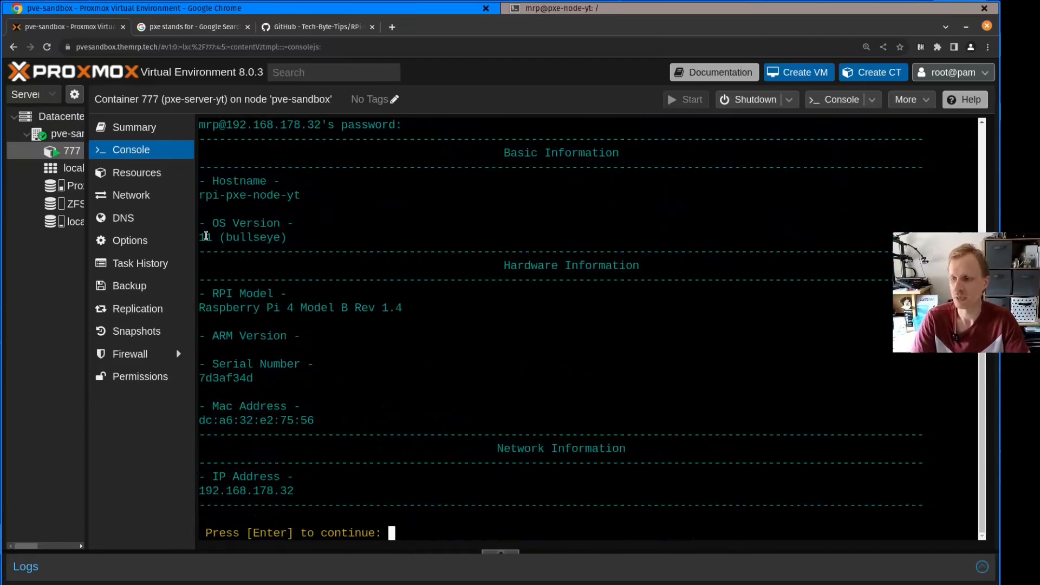
# Examine the Pi's OS version, model, IP address and serial number in its details
pyautogui.moveTo(200, 237); pyautogui.dragTo(216, 237)
pyautogui.moveTo(225, 307); pyautogui.dragTo(339, 307)
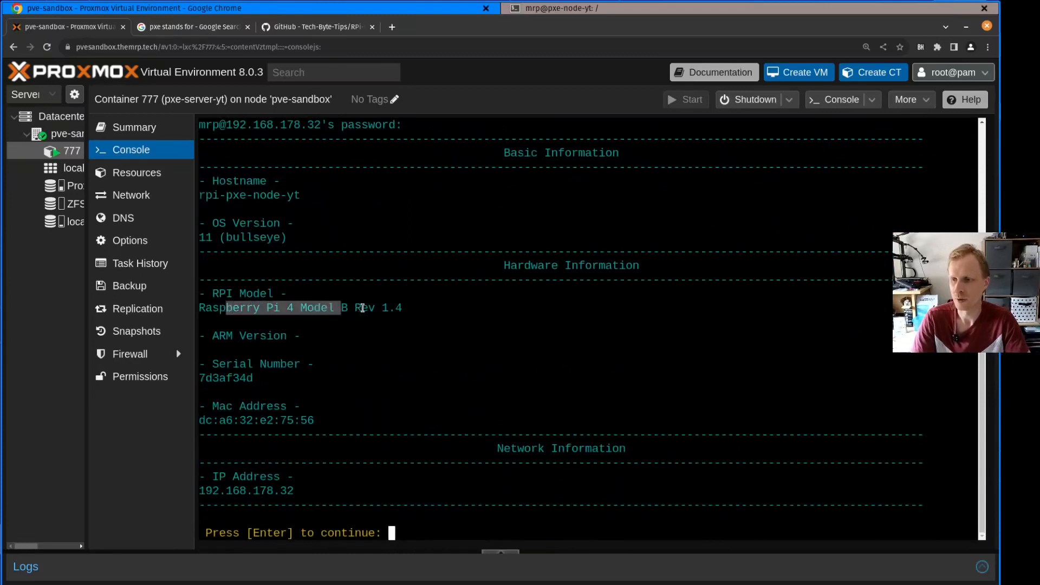
pyautogui.click(230, 337)
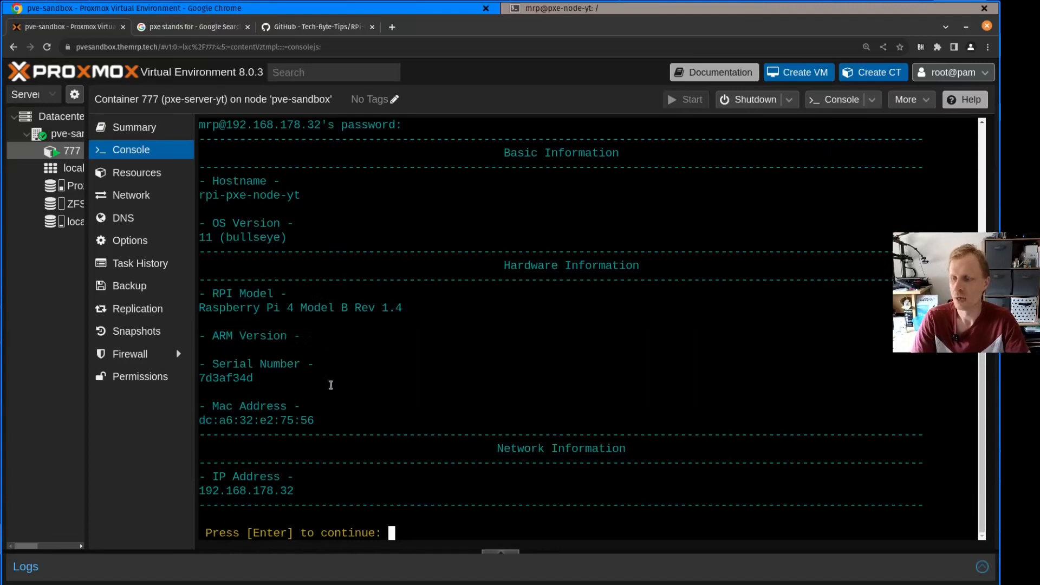
pyautogui.moveTo(265, 195); pyautogui.dragTo(197, 494)
pyautogui.click(288, 490)
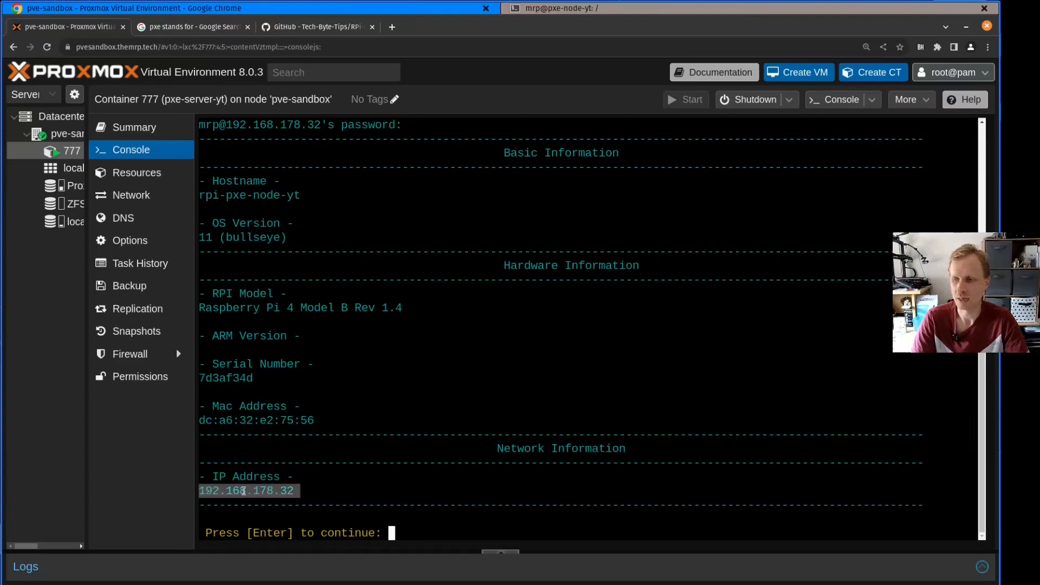
pyautogui.click(279, 391)
pyautogui.moveTo(257, 378); pyautogui.dragTo(201, 379)
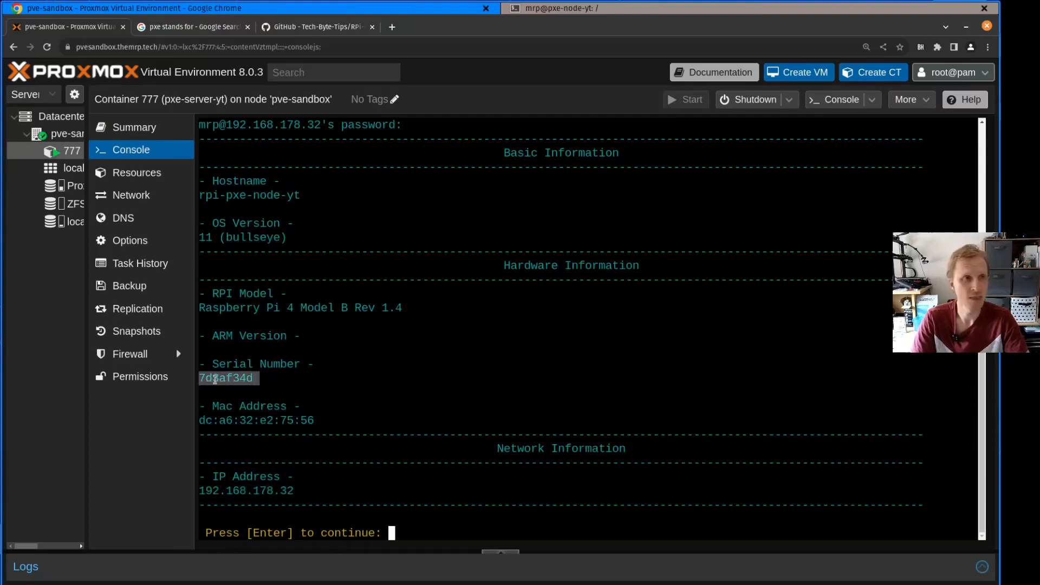
# Copy the serial number from the Pi's hardware details and return to the RPi-PXE main menu
pyautogui.rightClick(215, 379)
pyautogui.click(256, 407)
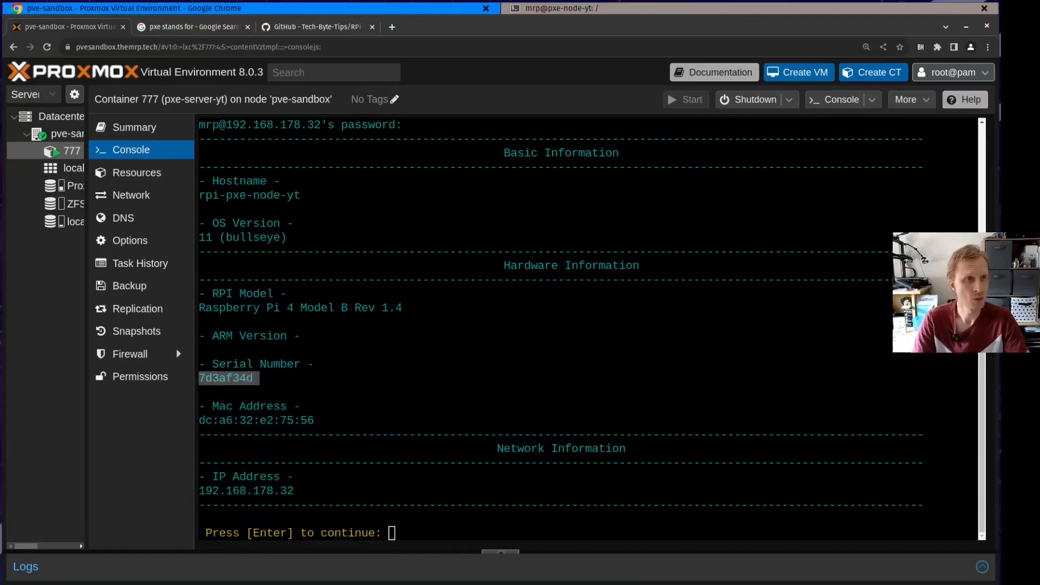
pyautogui.click(236, 382)
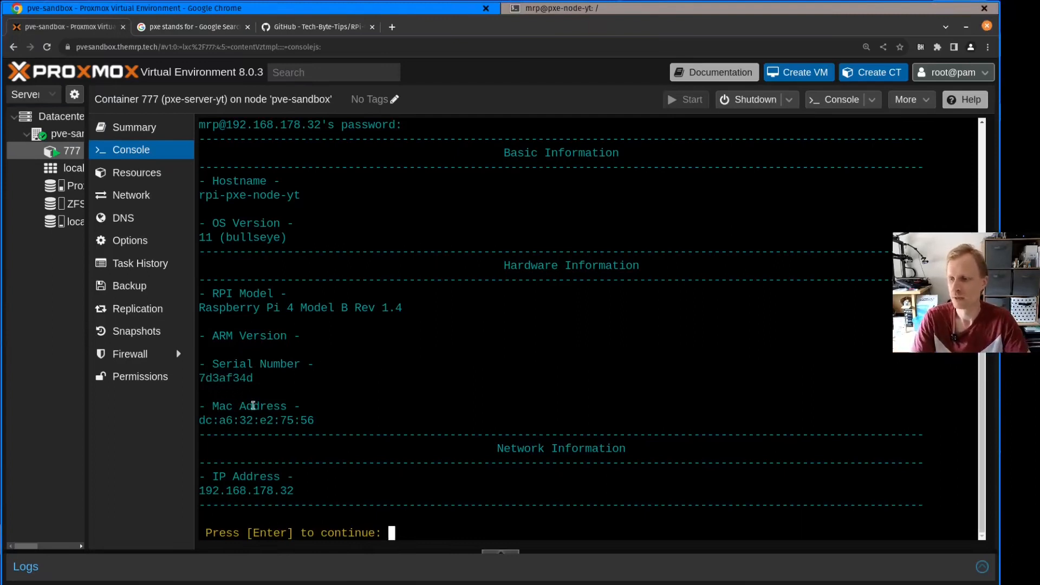
pyautogui.doubleClick(226, 379)
pyautogui.click(300, 380)
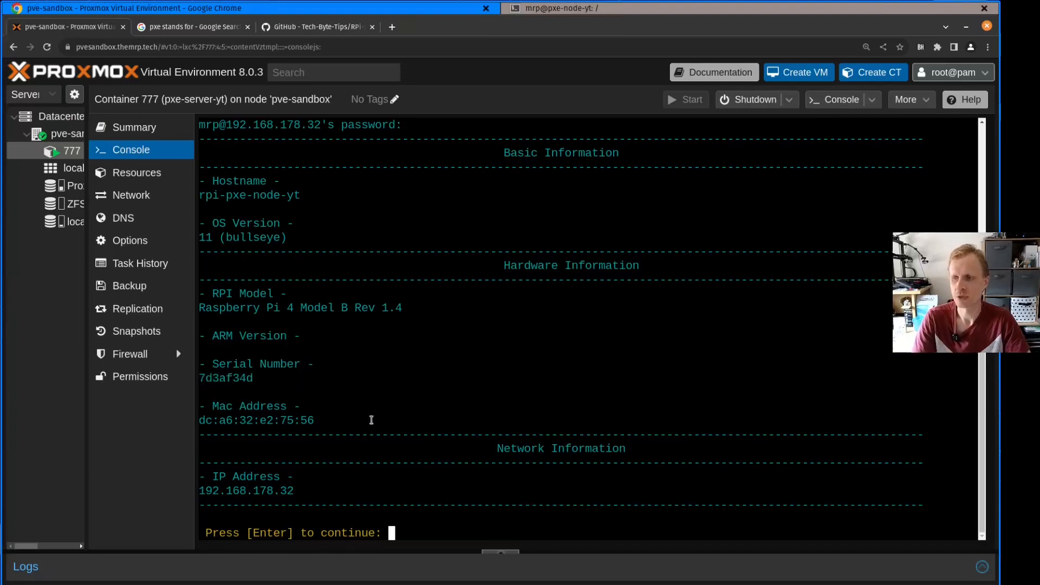
pyautogui.press('Return')
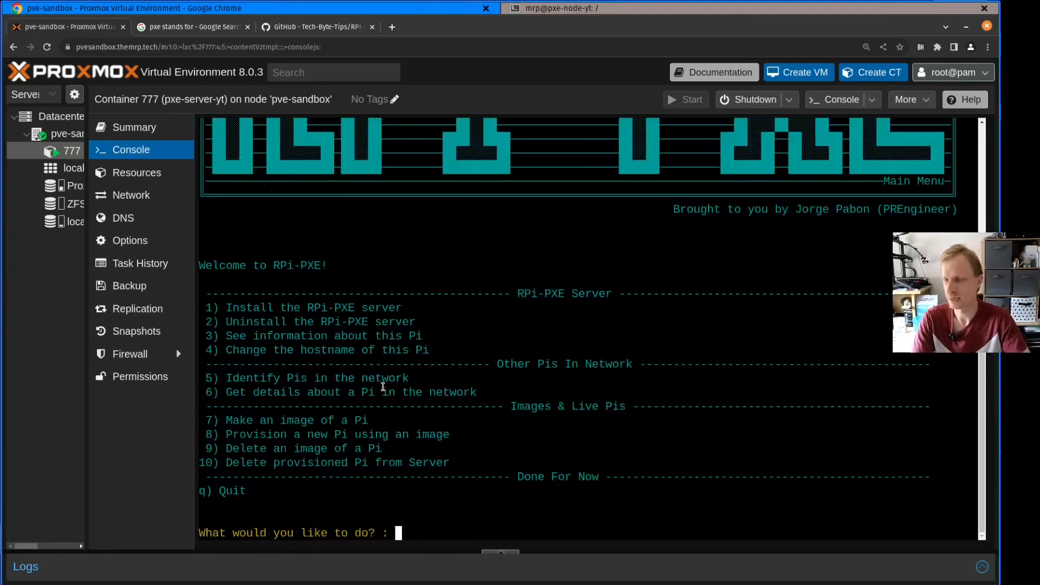
# Examine main menu options 5, 6 and 7 for identifying Pis, getting a Pi's details and making an image
pyautogui.moveTo(226, 377); pyautogui.dragTo(480, 377)
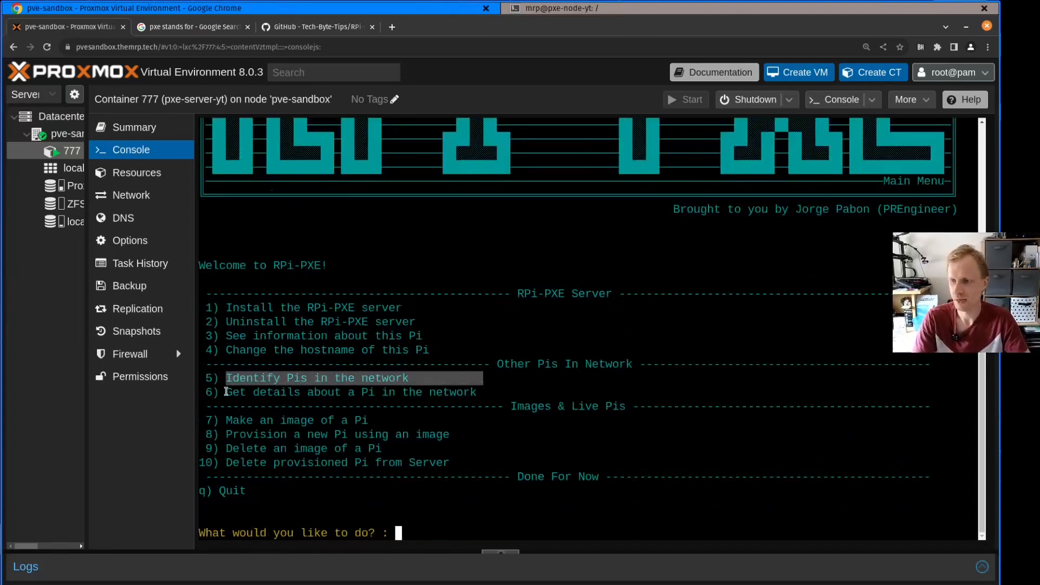
pyautogui.moveTo(226, 391); pyautogui.dragTo(505, 380)
pyautogui.click(478, 390)
pyautogui.moveTo(227, 421)
pyautogui.mouseDown()
pyautogui.moveTo(392, 421)
pyautogui.moveTo(219, 420)
pyautogui.mouseUp()
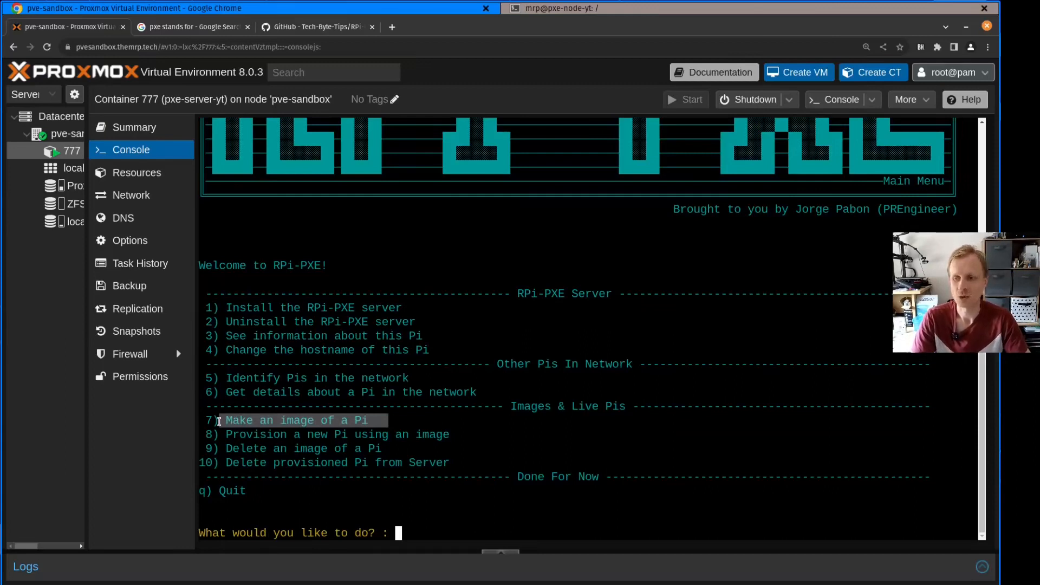
# Switch to the local terminal, exit the SSH session on pxe-node-yt, and clear the screen
pyautogui.hotkey('alt', 'Tab')
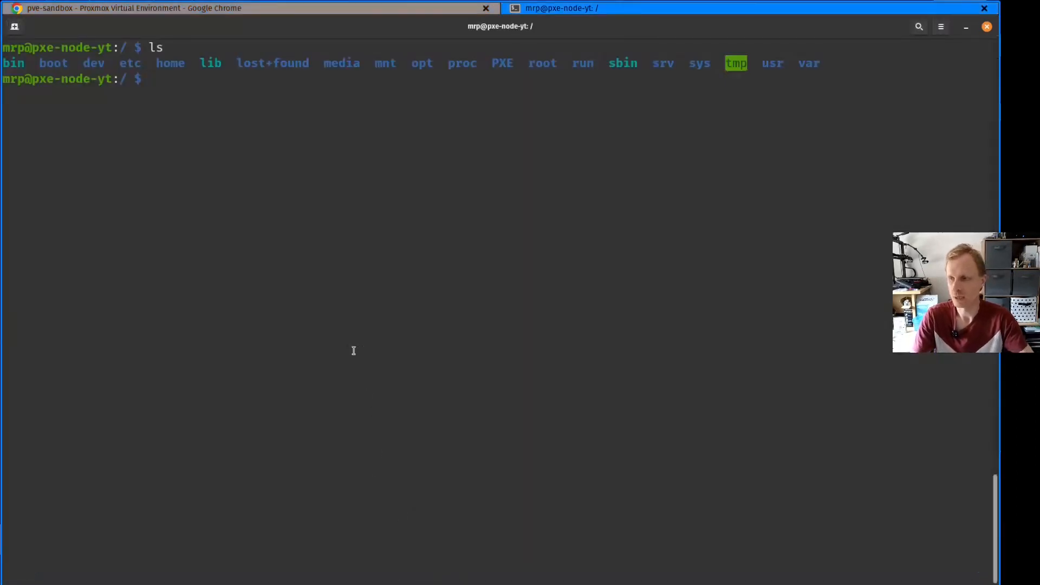
pyautogui.write('exit')
pyautogui.press('Return')
pyautogui.hotkey('ctrl', 'l')
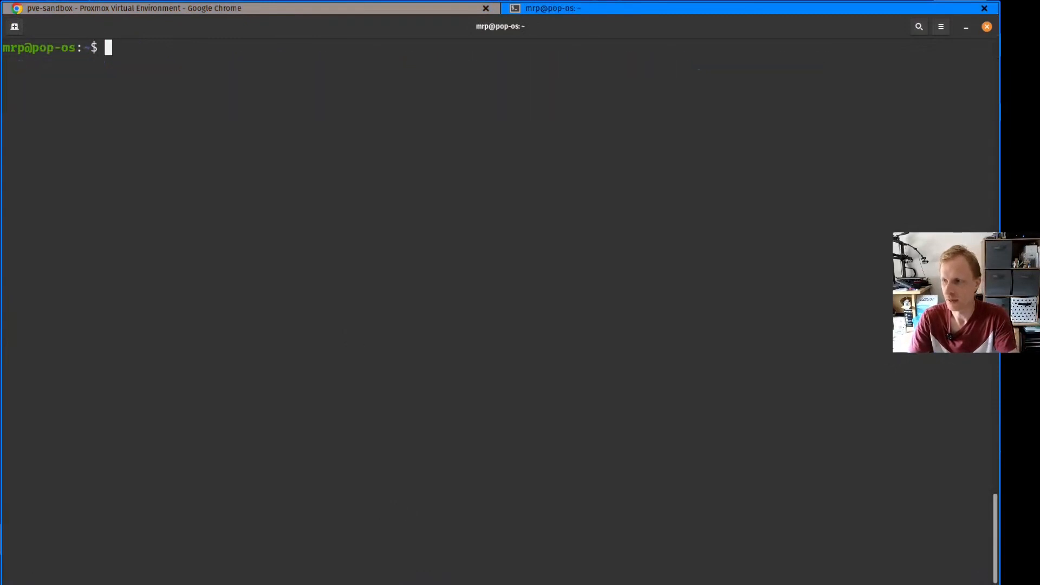
# Try to connect over SSH to the Pi at 192.168.178.32 as user mrp
pyautogui.write('ssh ro')
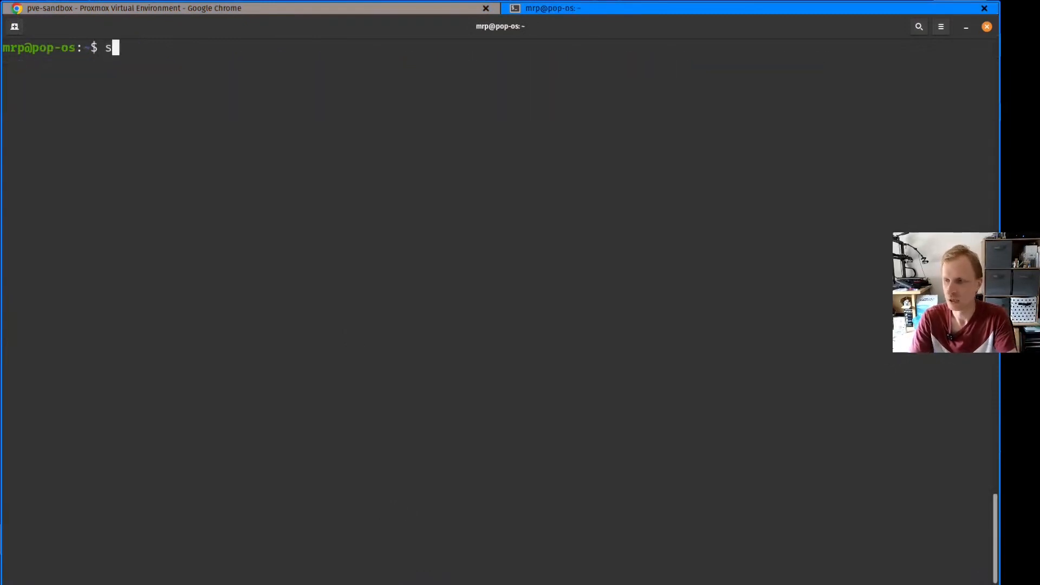
pyautogui.write('ot@')
pyautogui.press('BackSpace')
pyautogui.press('BackSpace')
pyautogui.press('BackSpace')
pyautogui.press('BackSpace')
pyautogui.press('BackSpace')
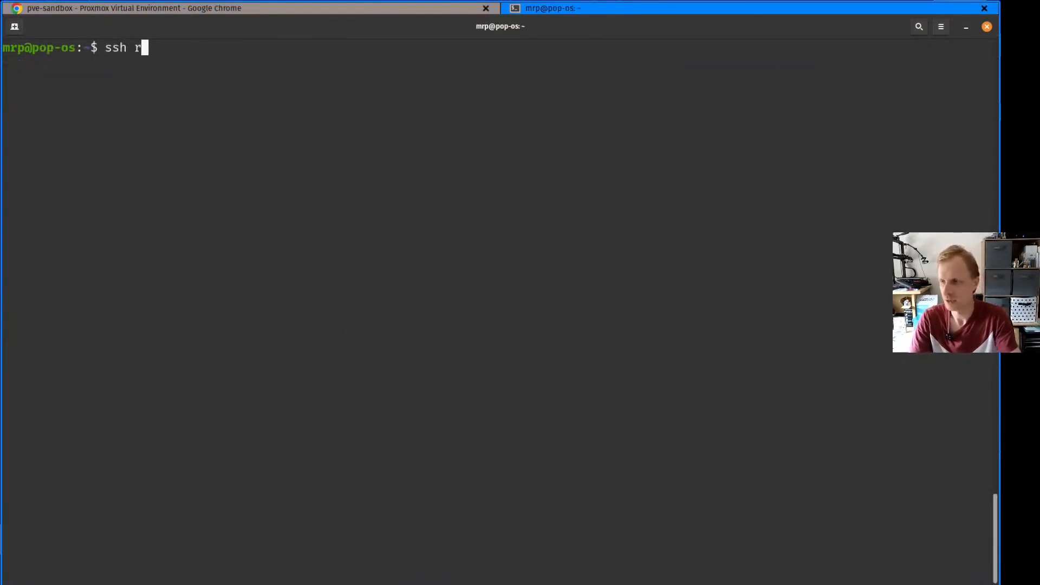
pyautogui.write('mrp@192')
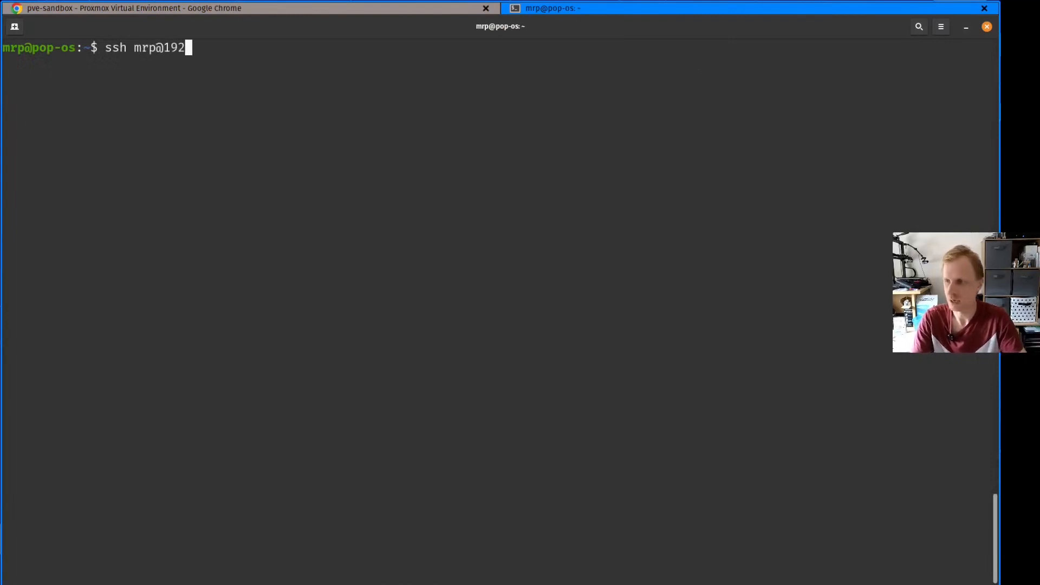
pyautogui.write('.168.178.32')
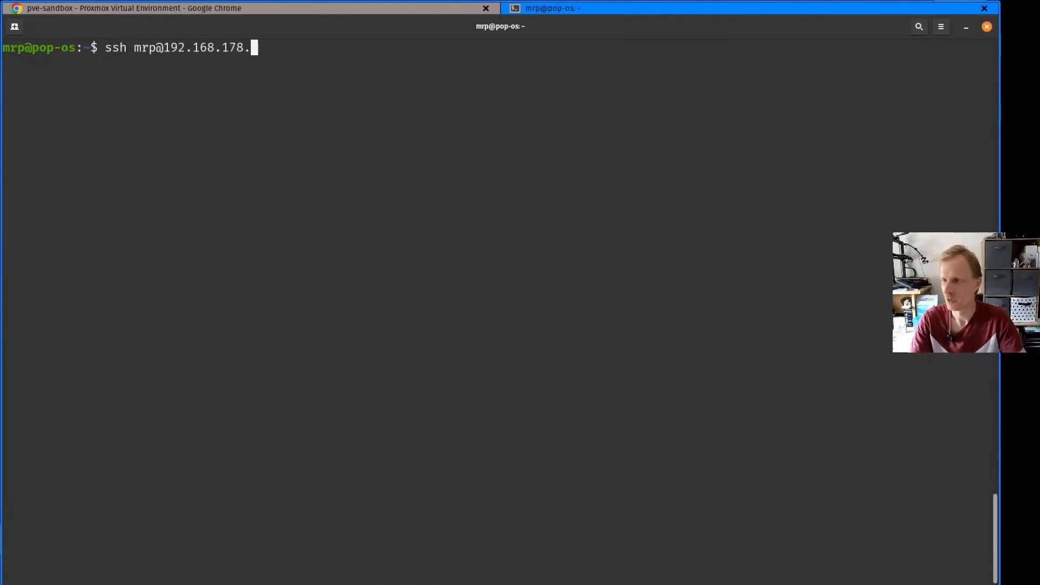
pyautogui.press('Return')
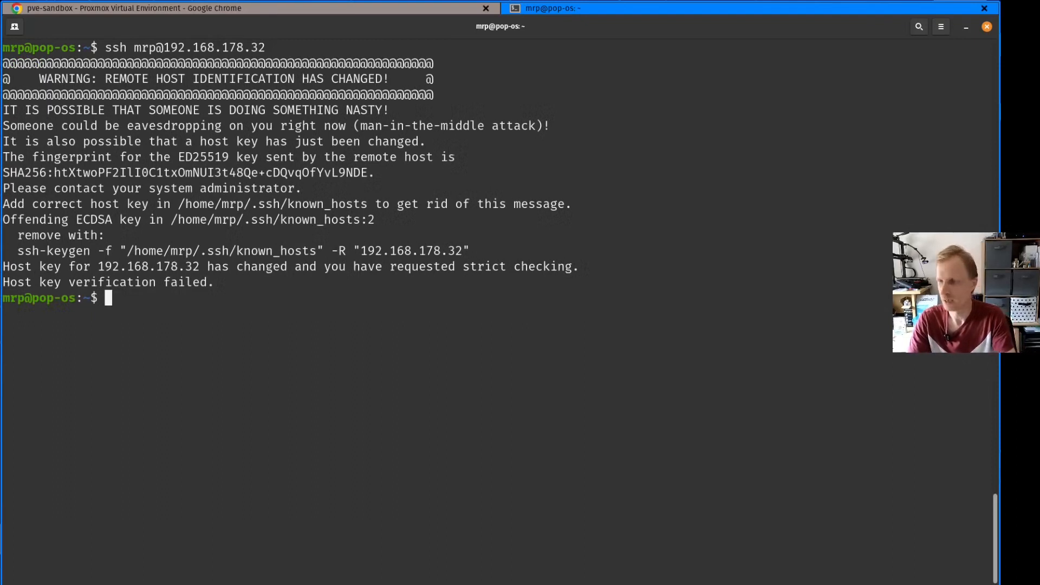
# Delete the file /home/mrp/.ssh/known_hosts and clear the terminal
pyautogui.write('rm /home/')
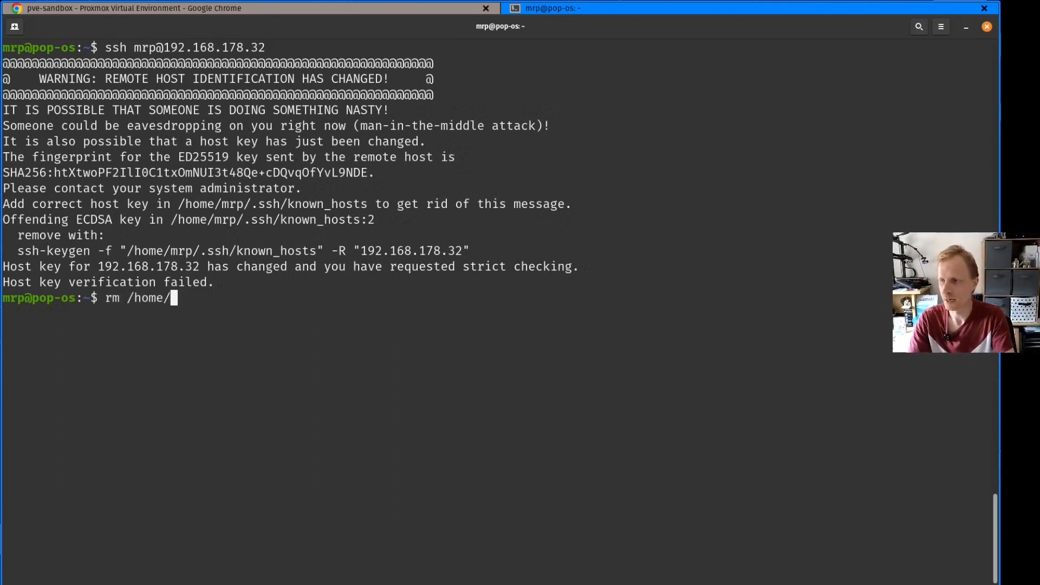
pyautogui.write('mrp/.ssh/known_hosts')
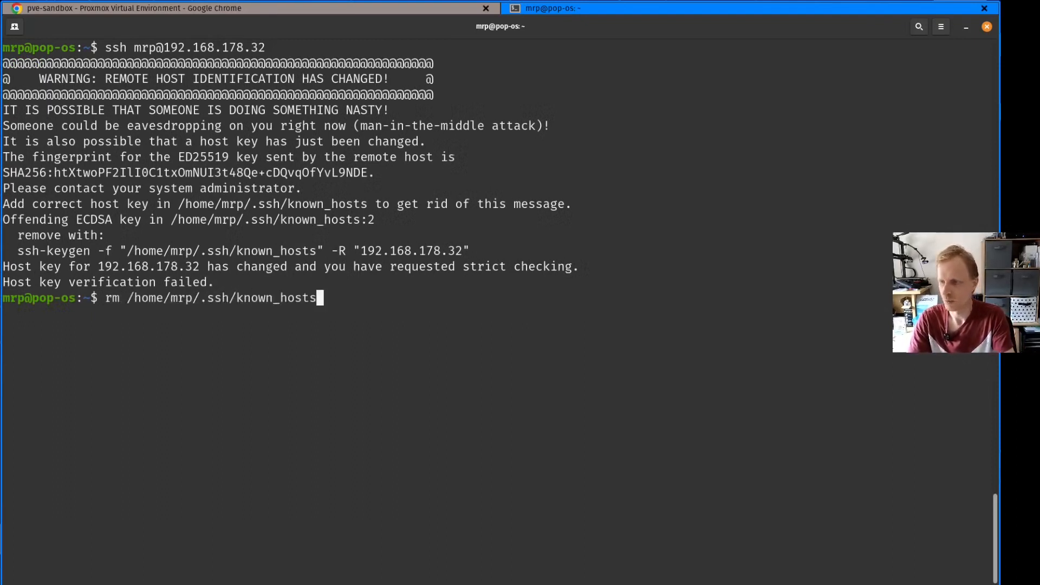
pyautogui.press('Return')
pyautogui.hotkey('ctrl', 'l')
pyautogui.press('Up')
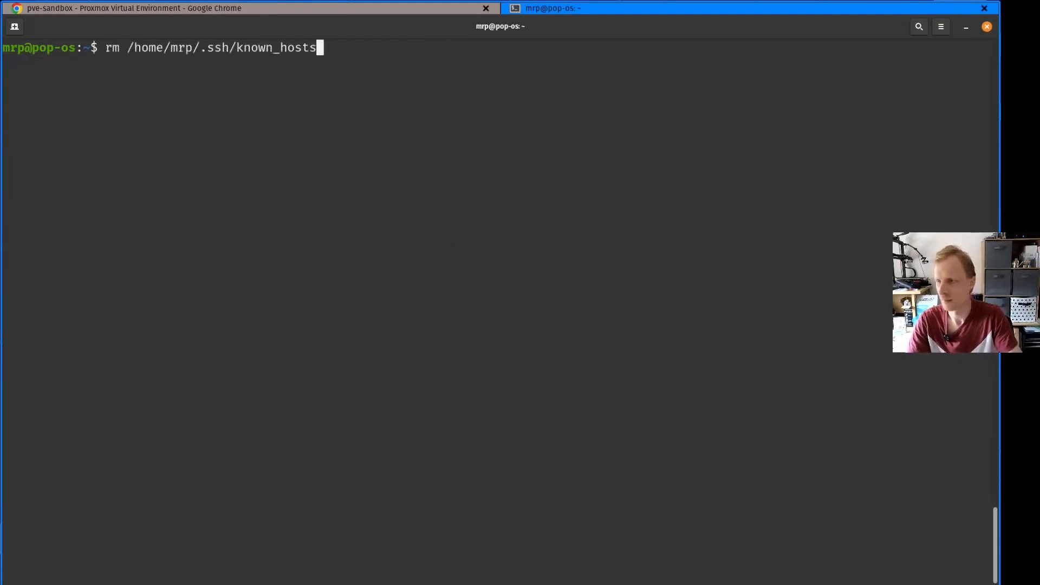
pyautogui.press('Up')
pyautogui.press('Return')
pyautogui.write('yes')
pyautogui.press('Return')
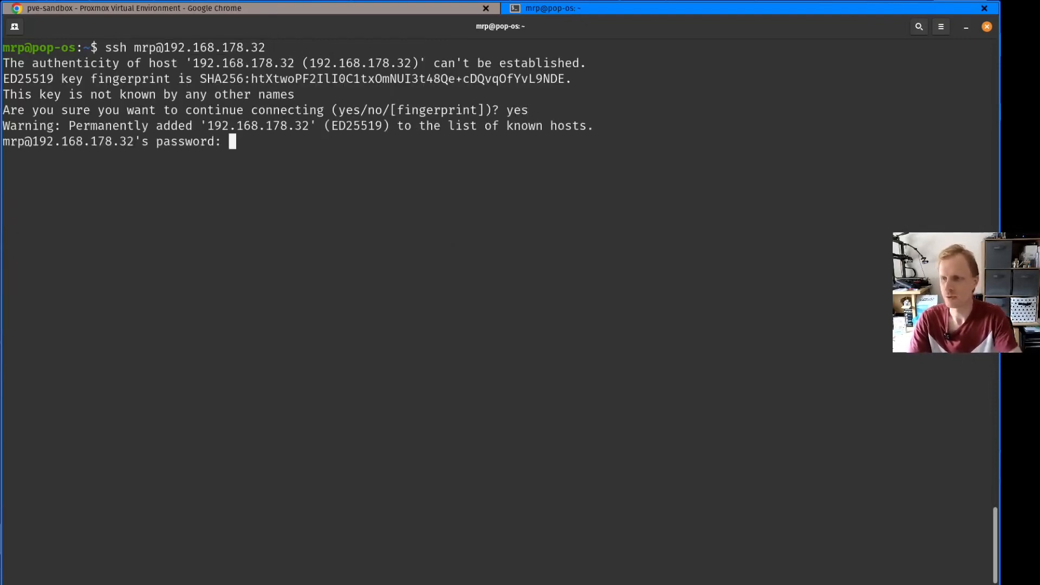
pyautogui.press('Return')
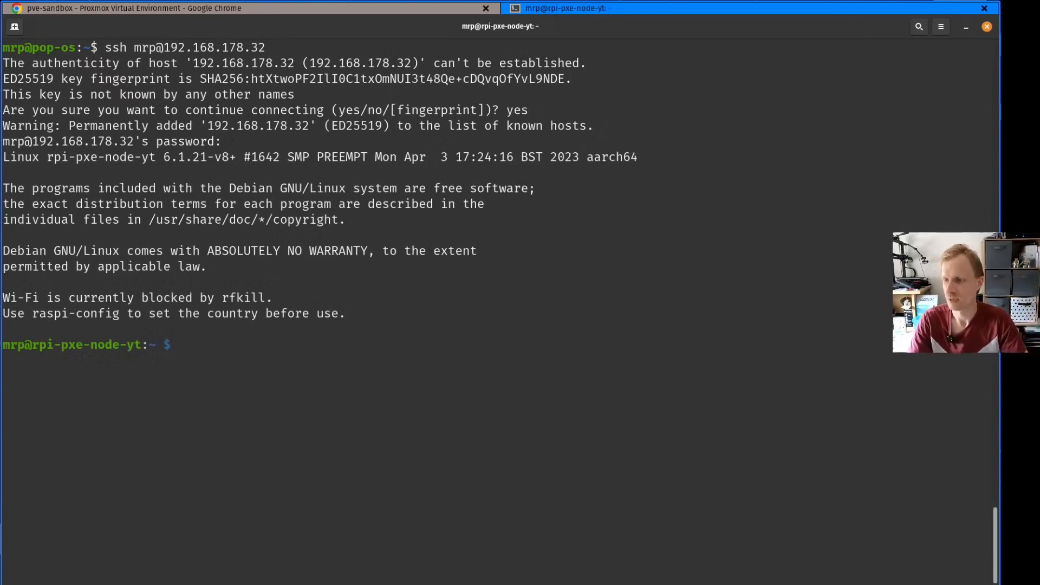
pyautogui.moveTo(90, 347); pyautogui.dragTo(147, 348)
pyautogui.click(183, 358)
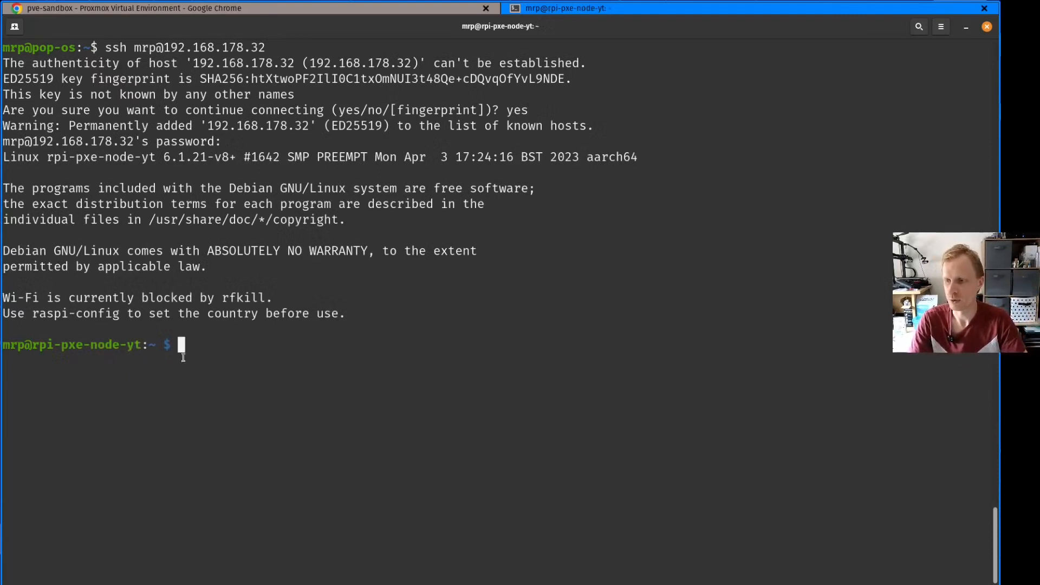
pyautogui.hotkey('ctrl', 'l')
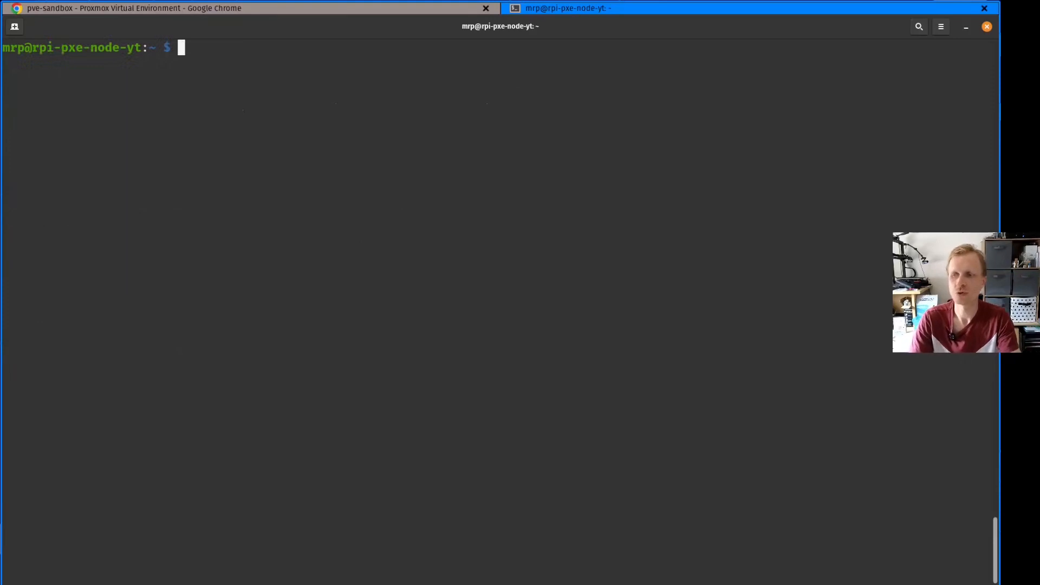
# Open /etc/ssh/sshd_config on the Pi in nano with sudo
pyautogui.write('na')
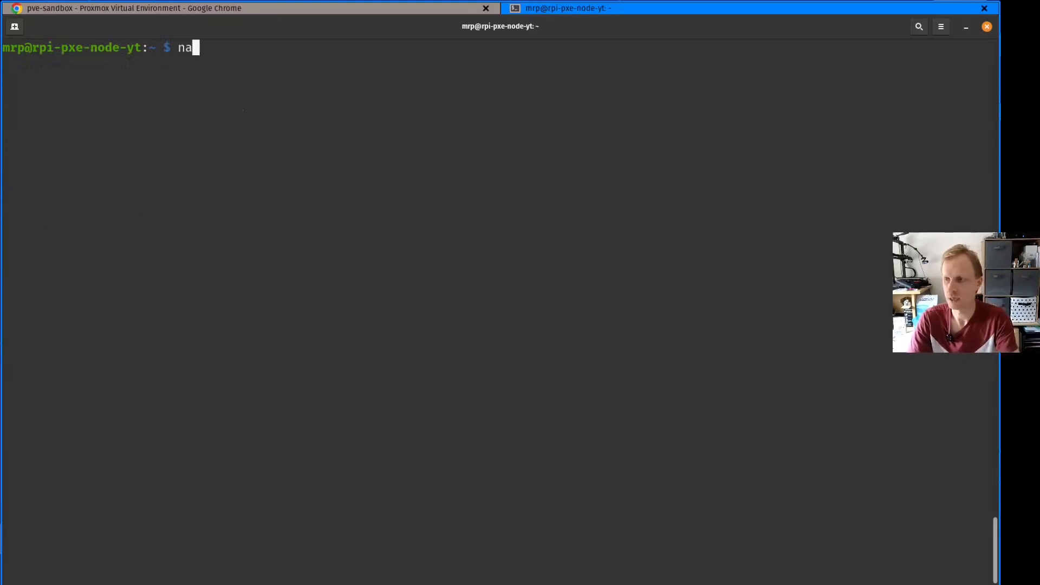
pyautogui.press('BackSpace')
pyautogui.press('BackSpace')
pyautogui.write('sudo nano /etc/')
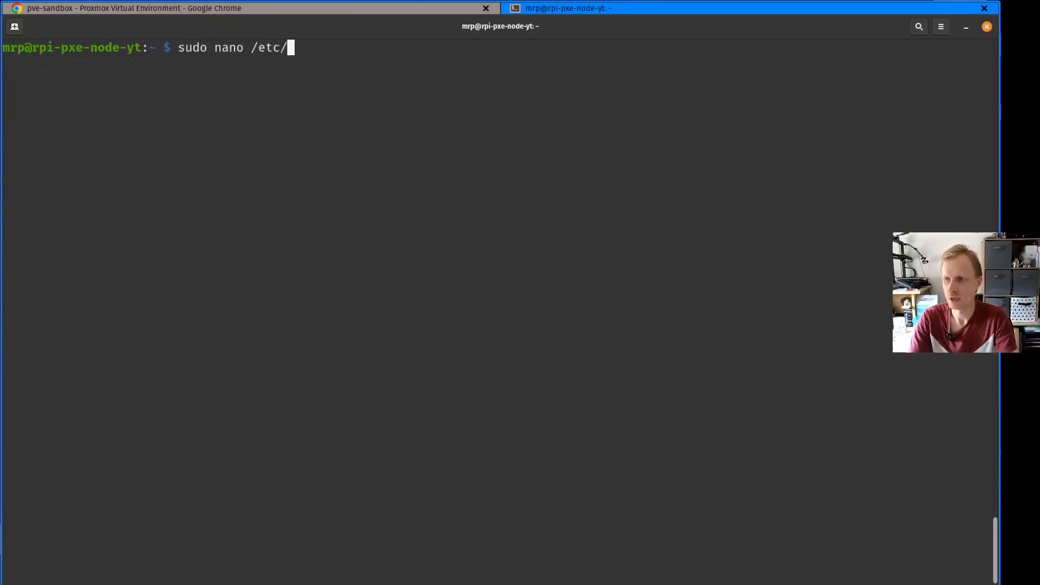
pyautogui.write('fstab')
pyautogui.press('BackSpace')
pyautogui.press('BackSpace')
pyautogui.press('BackSpace')
pyautogui.press('BackSpace')
pyautogui.press('BackSpace')
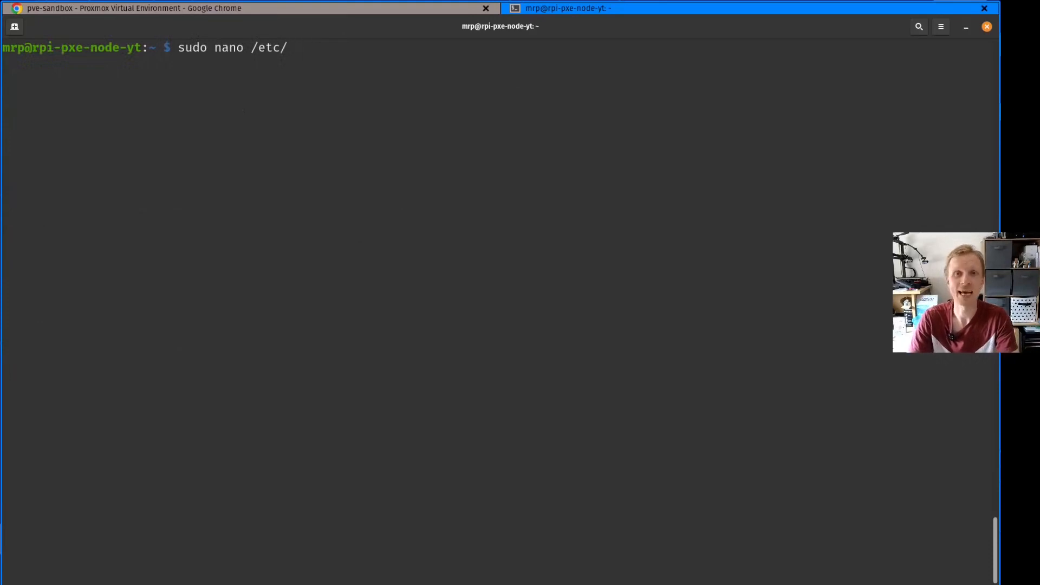
pyautogui.write('ssh')
pyautogui.press('BackSpace')
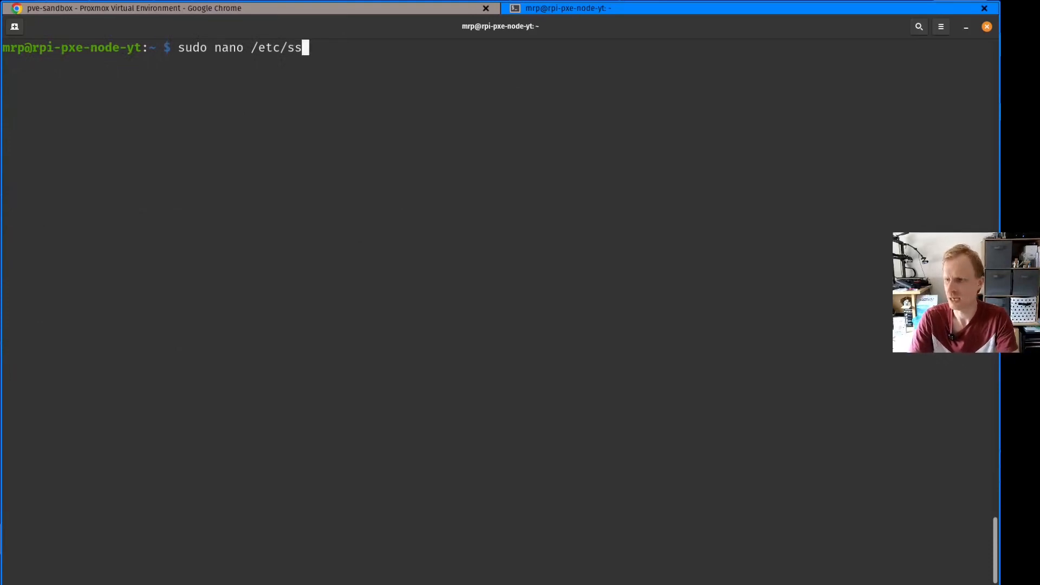
pyautogui.write('h/sshd')
pyautogui.press('Tab')
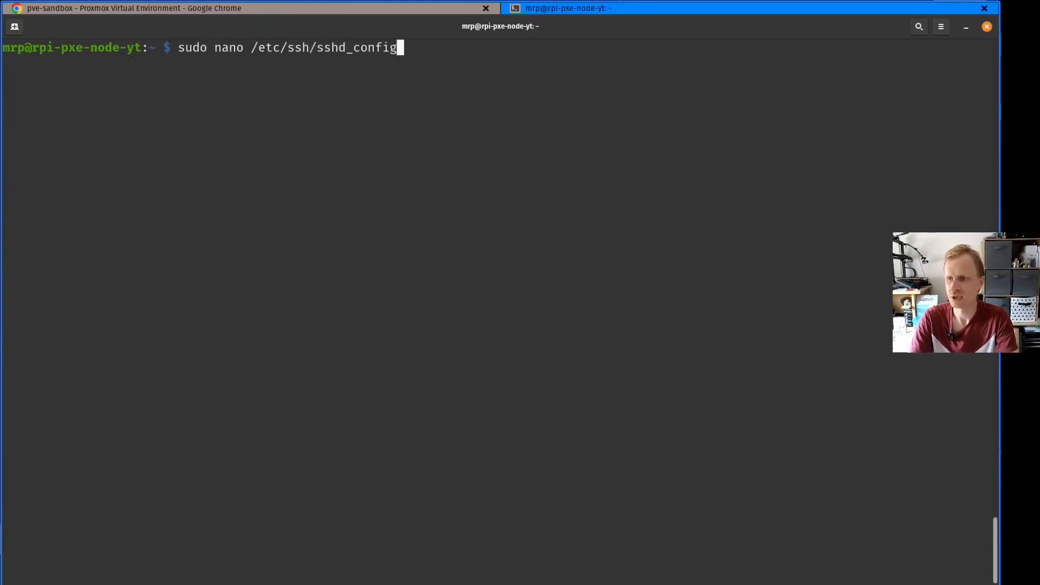
pyautogui.press('Return')
# Uncomment the PermitRootLogin line in the Authentication section of sshd_config
pyautogui.press('Down')
pyautogui.press('Down')
pyautogui.press('Down')
pyautogui.press('Down')
pyautogui.press('Down')
pyautogui.press('Down')
pyautogui.press('Down')
pyautogui.press('Down')
pyautogui.press('Down')
pyautogui.press('Down')
pyautogui.press('Down')
pyautogui.press('Down')
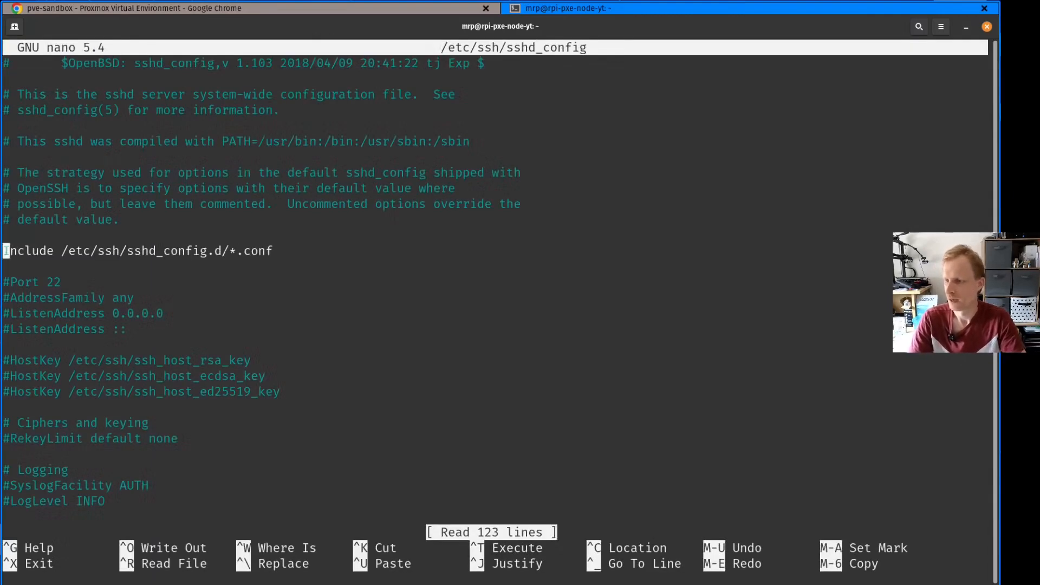
pyautogui.press('Down')
pyautogui.press('Down')
pyautogui.press('Down')
pyautogui.press('Down')
pyautogui.press('Down')
pyautogui.press('Down')
pyautogui.press('Down')
pyautogui.press('Down')
pyautogui.press('Down')
pyautogui.press('Down')
pyautogui.press('Down')
pyautogui.press('Down')
pyautogui.press('Down')
pyautogui.press('Down')
pyautogui.press('Down')
pyautogui.press('Down')
pyautogui.press('Down')
pyautogui.press('Down')
pyautogui.press('Down')
pyautogui.press('Down')
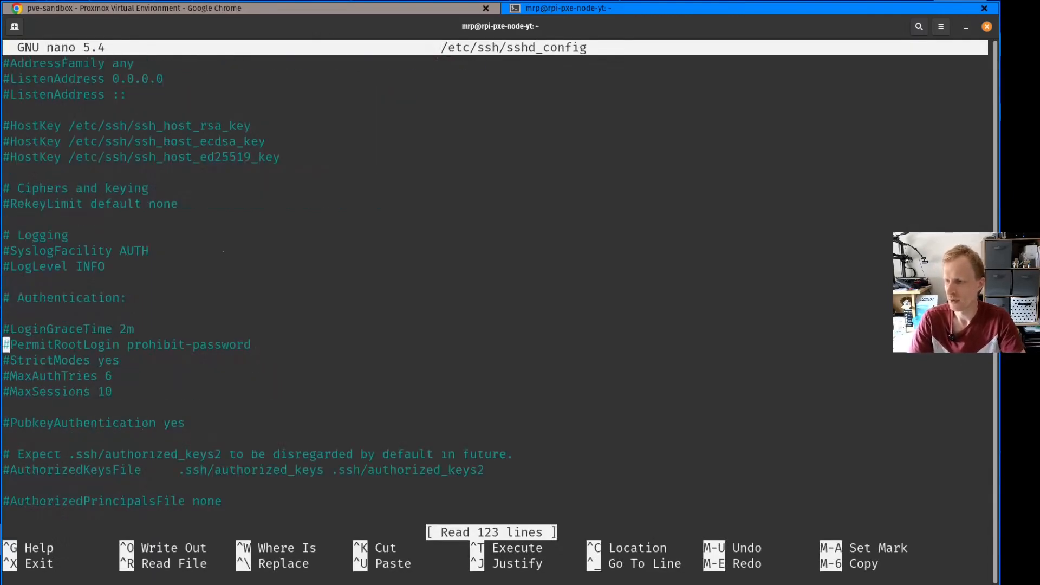
pyautogui.press('Delete')
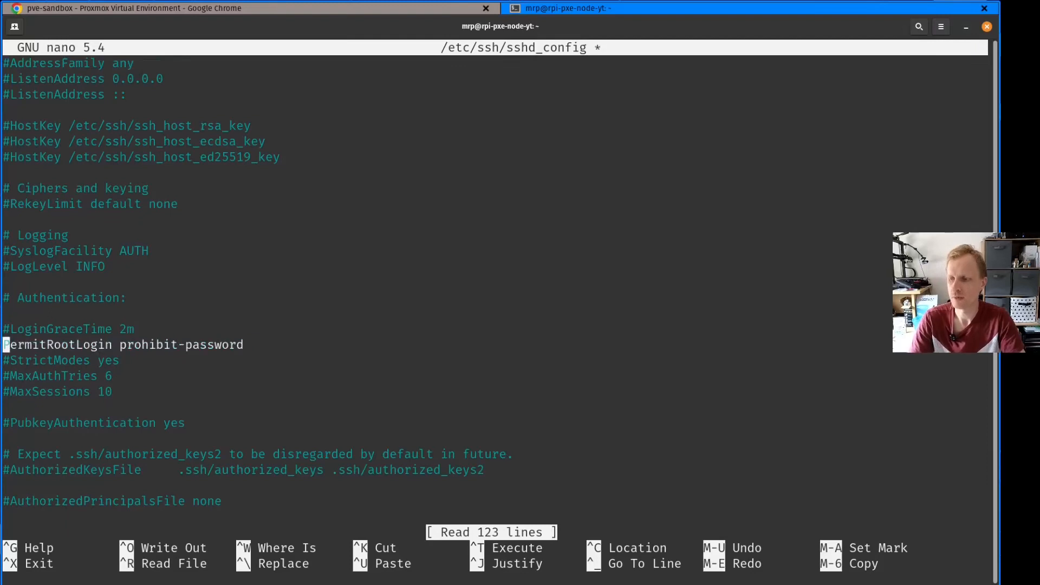
# Set PermitRootLogin to yes, save sshd_config under the same name, and exit nano
pyautogui.press('End')
pyautogui.press('BackSpace')
pyautogui.press('BackSpace')
pyautogui.press('BackSpace')
pyautogui.press('BackSpace')
pyautogui.press('BackSpace')
pyautogui.press('BackSpace')
pyautogui.press('BackSpace')
pyautogui.press('BackSpace')
pyautogui.press('BackSpace')
pyautogui.press('BackSpace')
pyautogui.press('BackSpace')
pyautogui.press('BackSpace')
pyautogui.press('BackSpace')
pyautogui.press('BackSpace')
pyautogui.press('BackSpace')
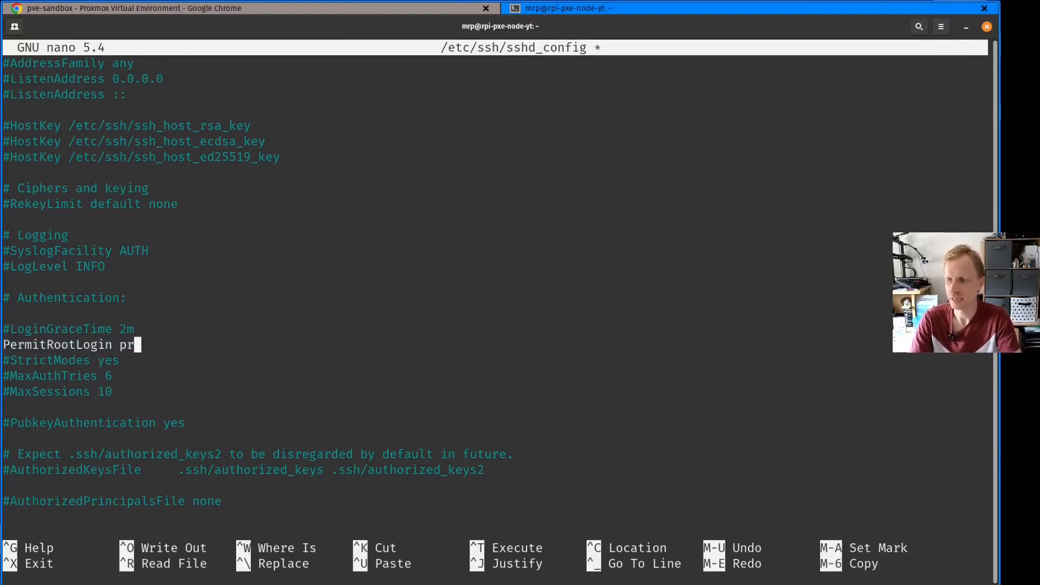
pyautogui.press('BackSpace')
pyautogui.press('BackSpace')
pyautogui.write('yes')
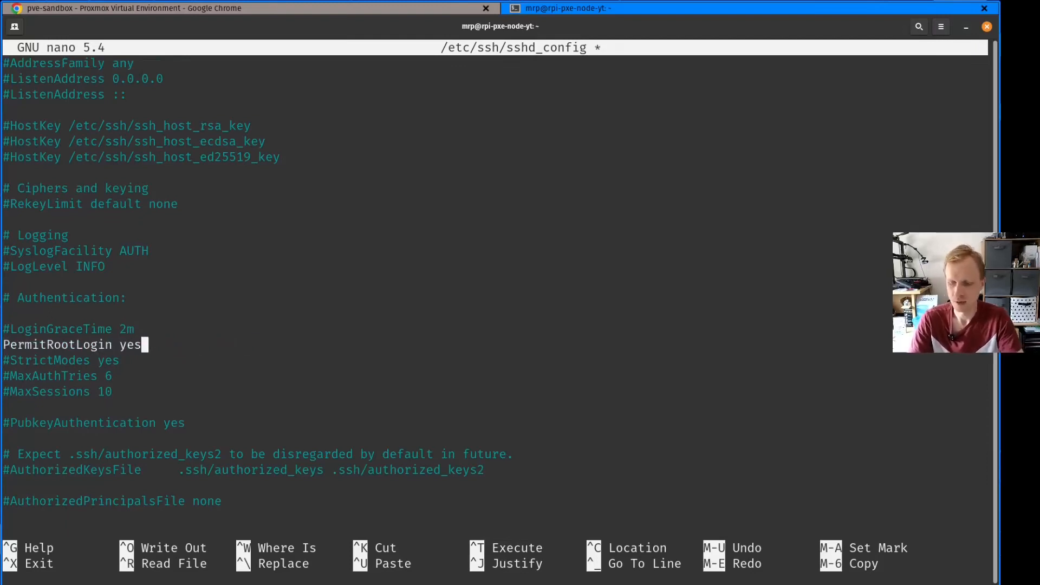
pyautogui.hotkey('ctrl', 'x')
pyautogui.press('y')
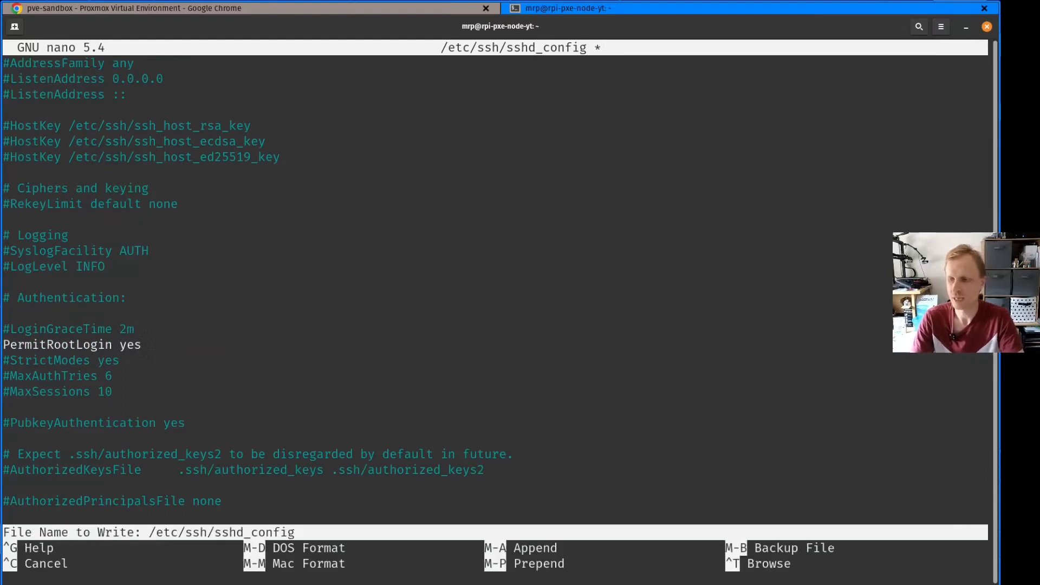
pyautogui.press('Return')
# Run sudo passwd root on the Pi, then enter and retype the new root password
pyautogui.write('sudo ')
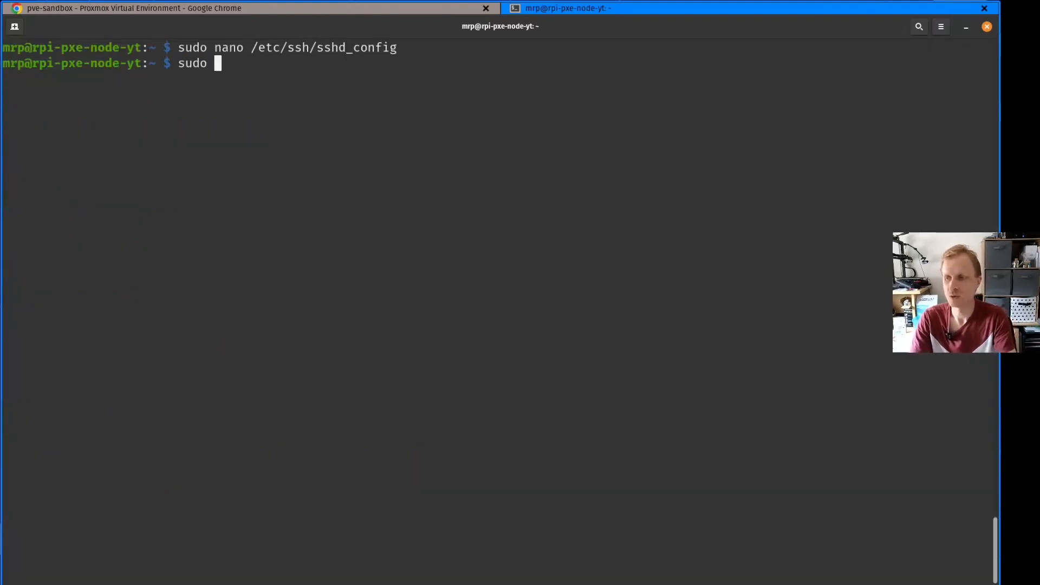
pyautogui.write('passwd root')
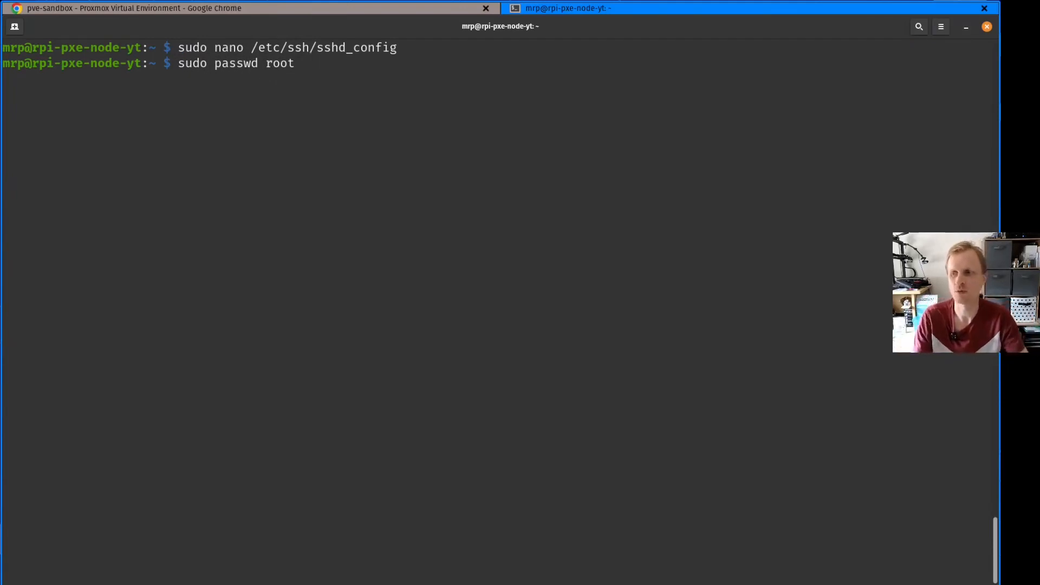
pyautogui.press('Return')
pyautogui.press('Return')
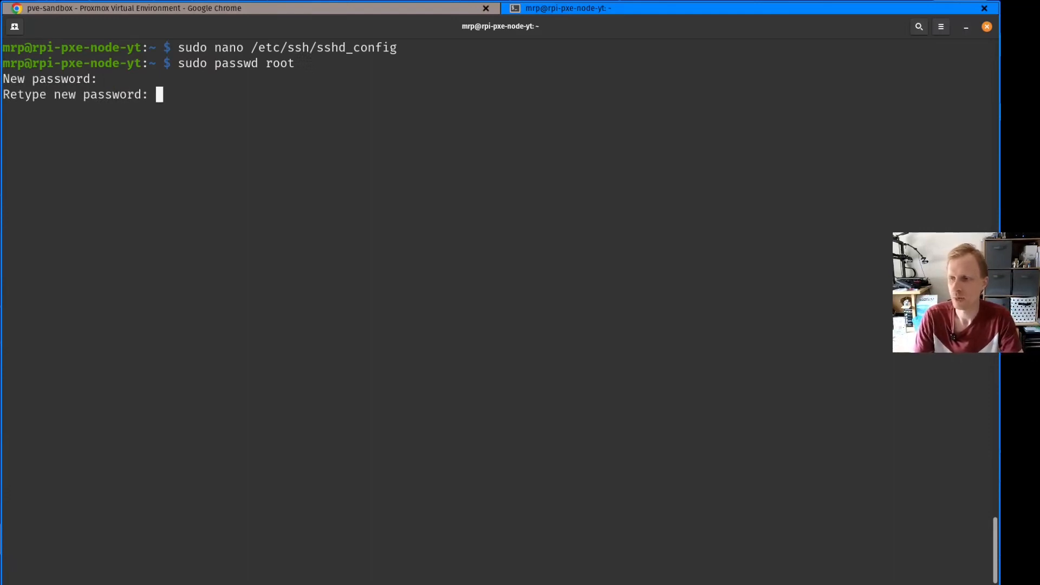
pyautogui.press('Return')
# Reboot the Raspberry Pi by running sudo reboot in its SSH session
pyautogui.write('reboot')
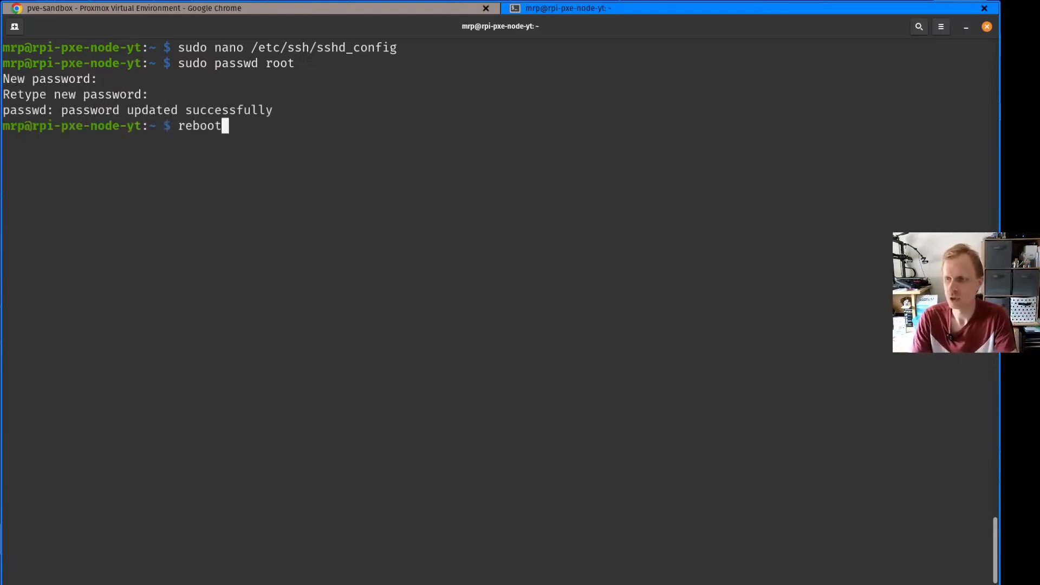
pyautogui.hotkey('ctrl', 'a')
pyautogui.write('sudo')
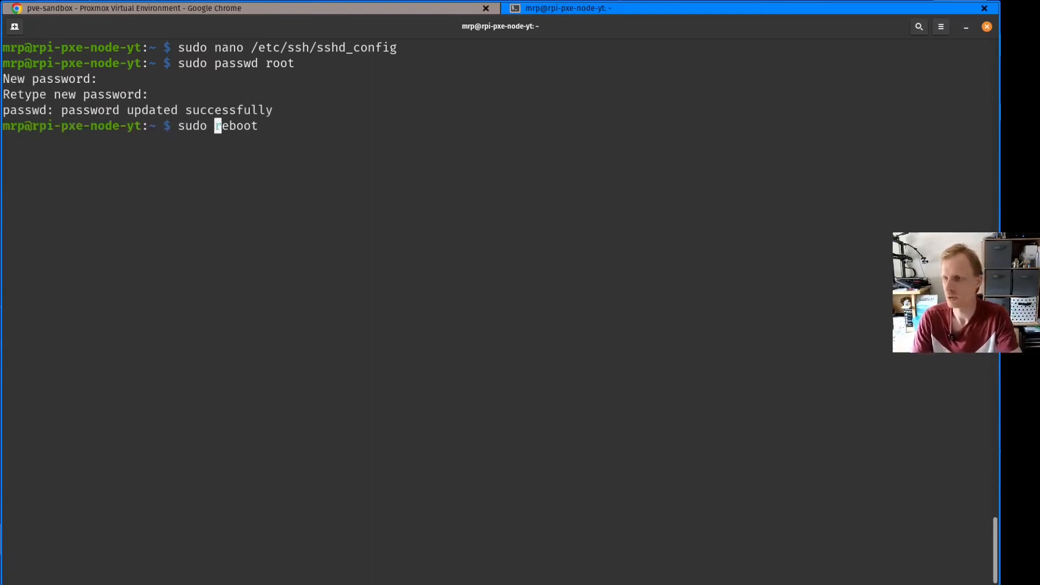
pyautogui.press('Return')
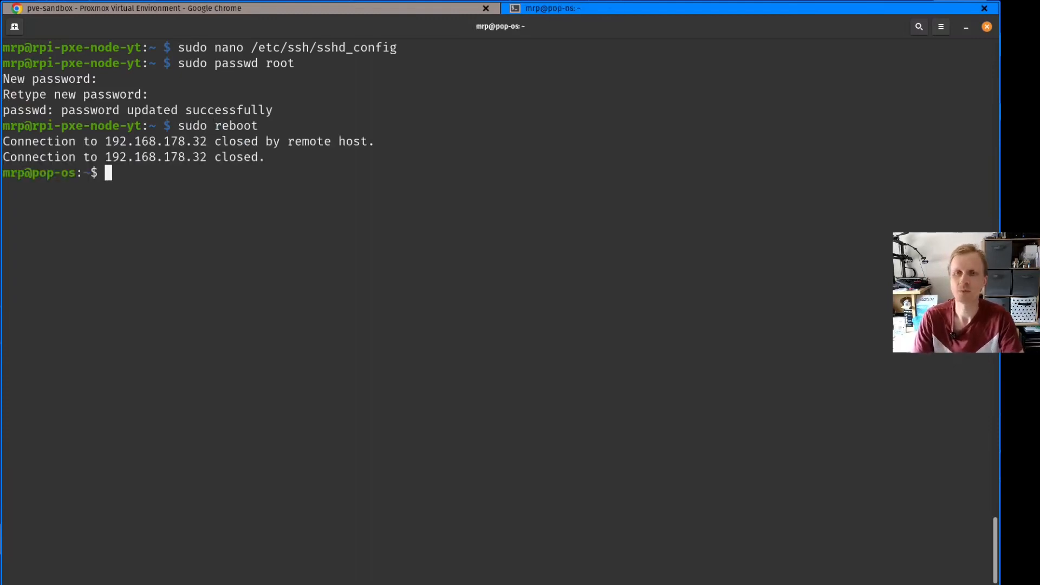
# Ping 192.168.178.32 from the local machine until the Pi replies after its reboot, and stop the ping
pyautogui.press('Up')
pyautogui.hotkey('ctrl', 'a')
pyautogui.press('Delete')
pyautogui.press('Delete')
pyautogui.press('Delete')
pyautogui.press('Delete')
pyautogui.press('Delete')
pyautogui.press('Delete')
pyautogui.press('Delete')
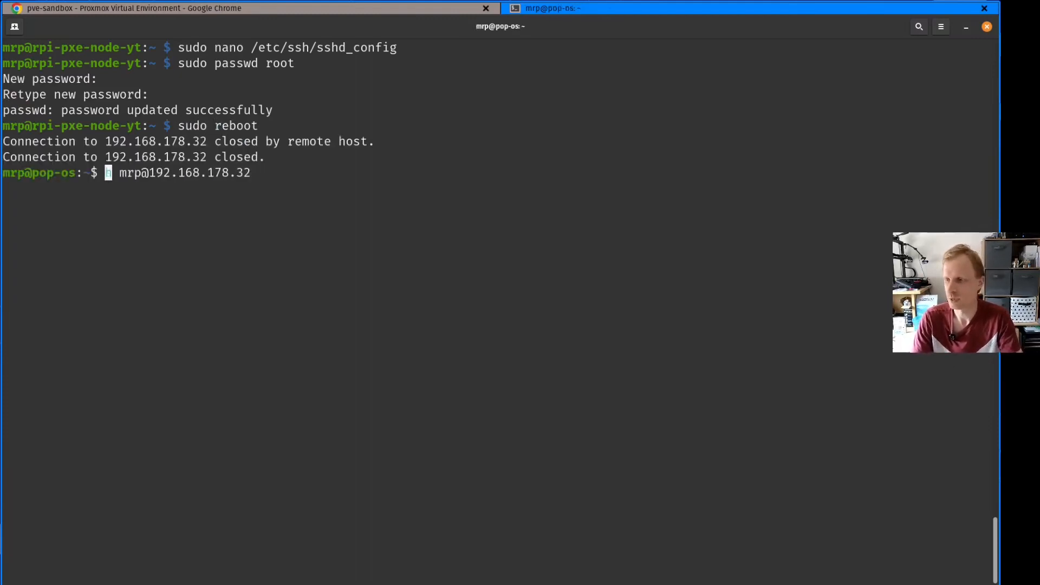
pyautogui.write('ping')
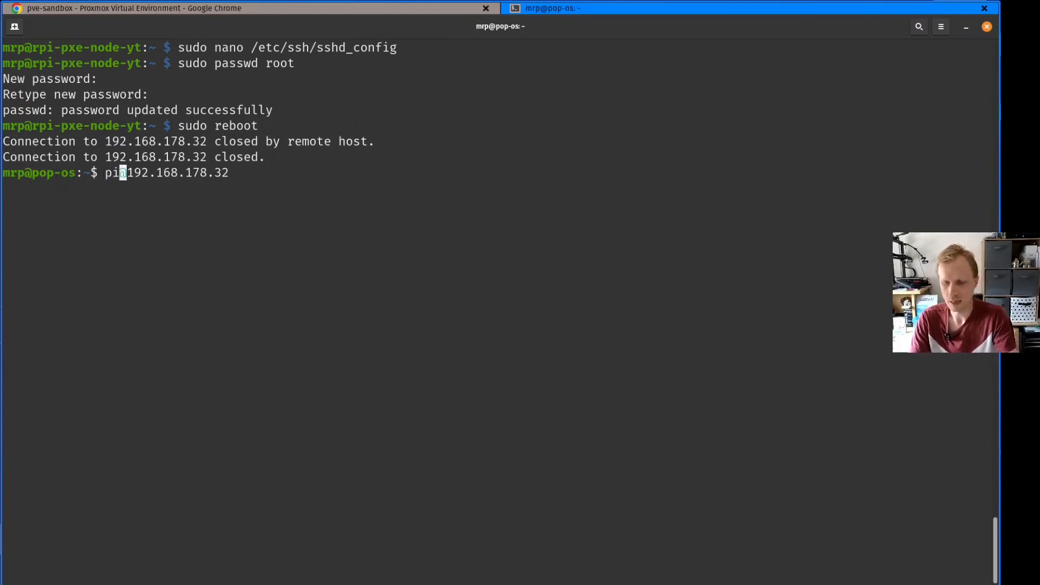
pyautogui.press('Delete')
pyautogui.press('Return')
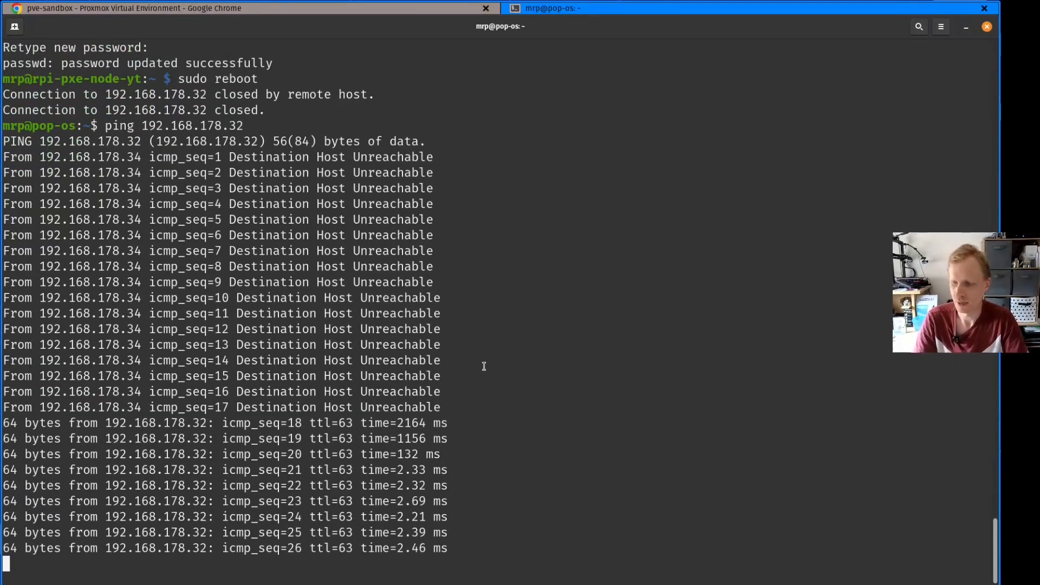
pyautogui.hotkey('ctrl', 'c')
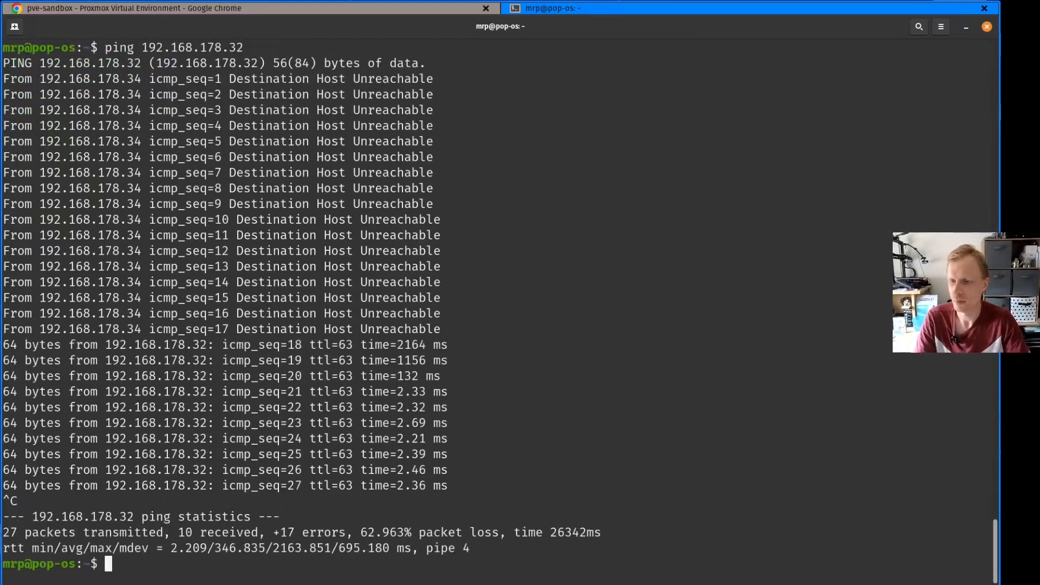
# Switch to the Proxmox console in Chrome and run RPi-PXE option 5 to identify Pis in the network
pyautogui.hotkey('alt', 'Tab')
pyautogui.click(449, 431)
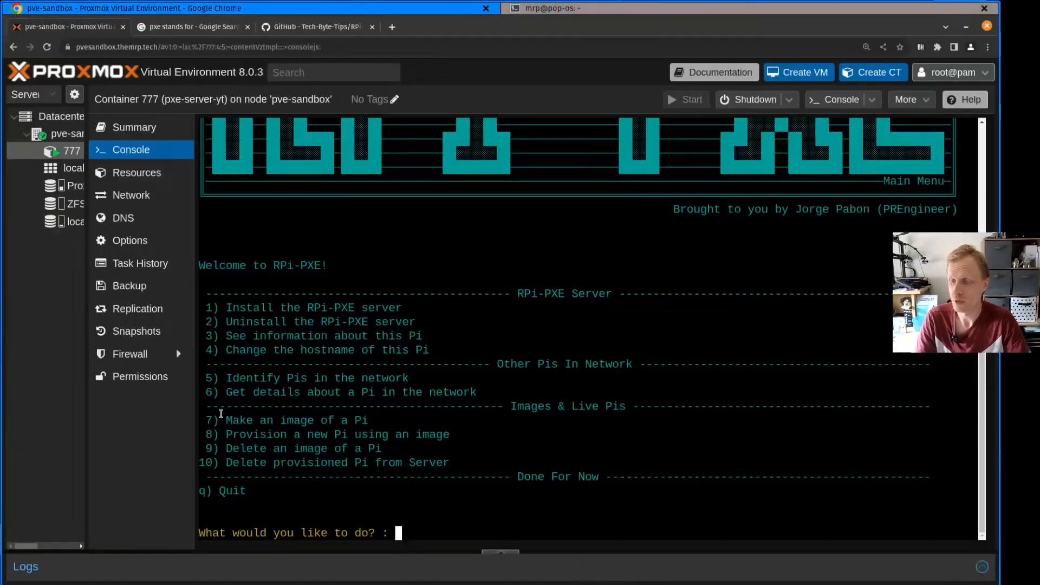
pyautogui.moveTo(218, 420); pyautogui.dragTo(353, 419)
pyautogui.click(353, 420)
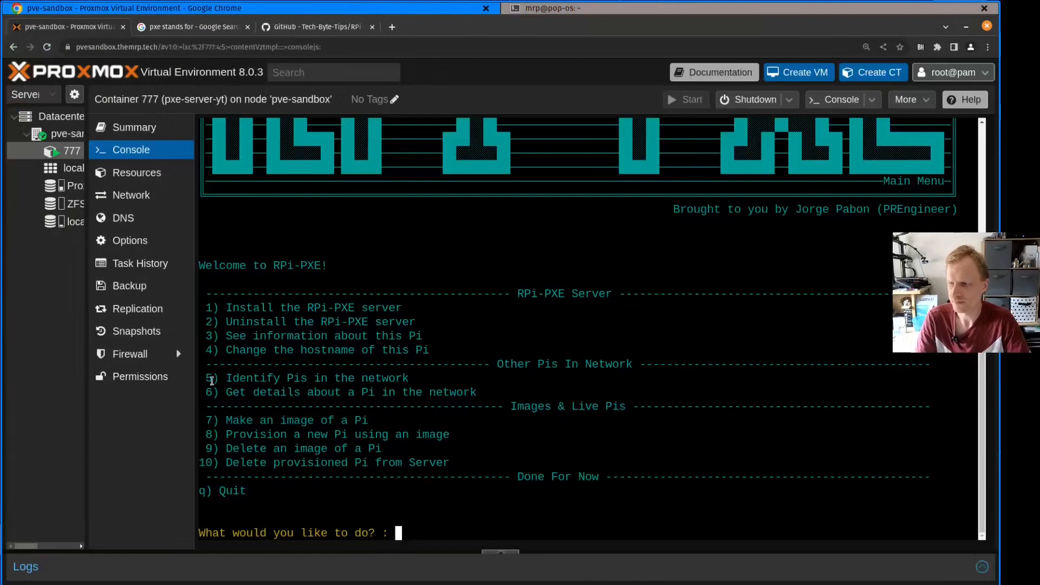
pyautogui.moveTo(216, 379); pyautogui.dragTo(307, 378)
pyautogui.click(417, 531)
pyautogui.write('5')
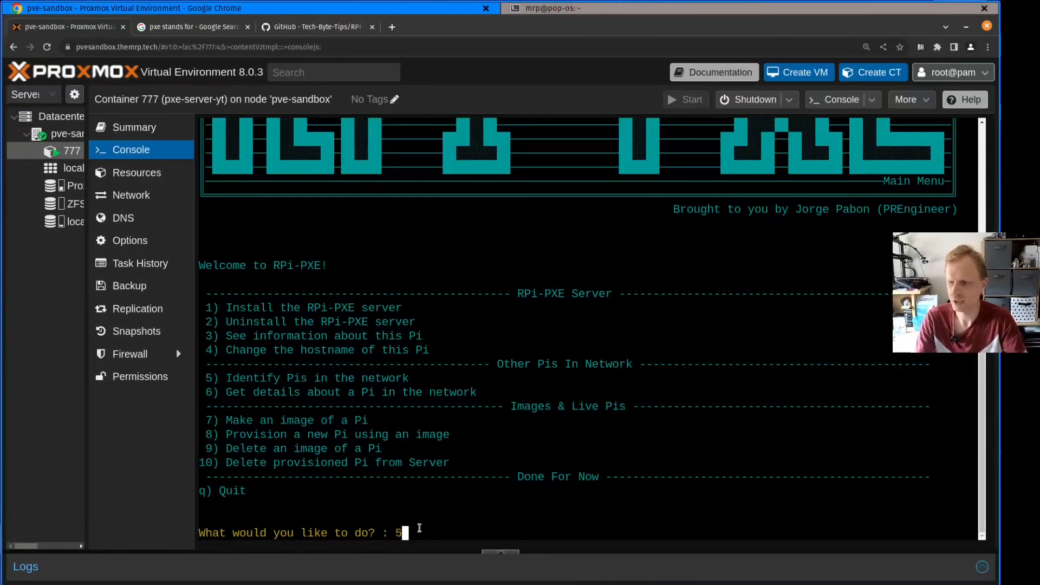
pyautogui.press('Return')
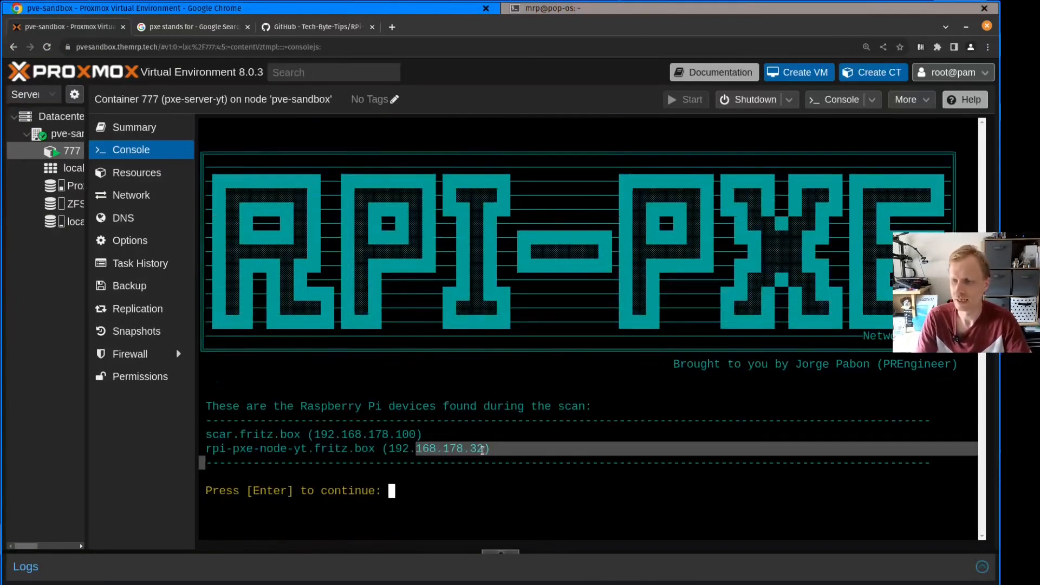
# Check the rpi-pxe-node-yt entry in the network scan results and return to the RPi-PXE main menu
pyautogui.moveTo(490, 448); pyautogui.dragTo(216, 449)
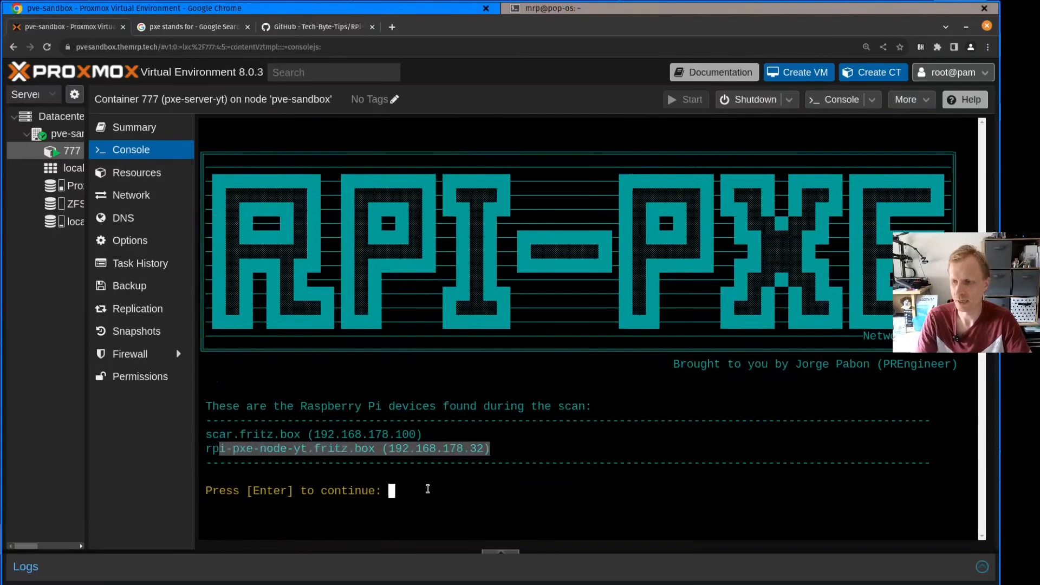
pyautogui.click(428, 489)
pyautogui.moveTo(489, 447); pyautogui.dragTo(235, 447)
pyautogui.click(424, 485)
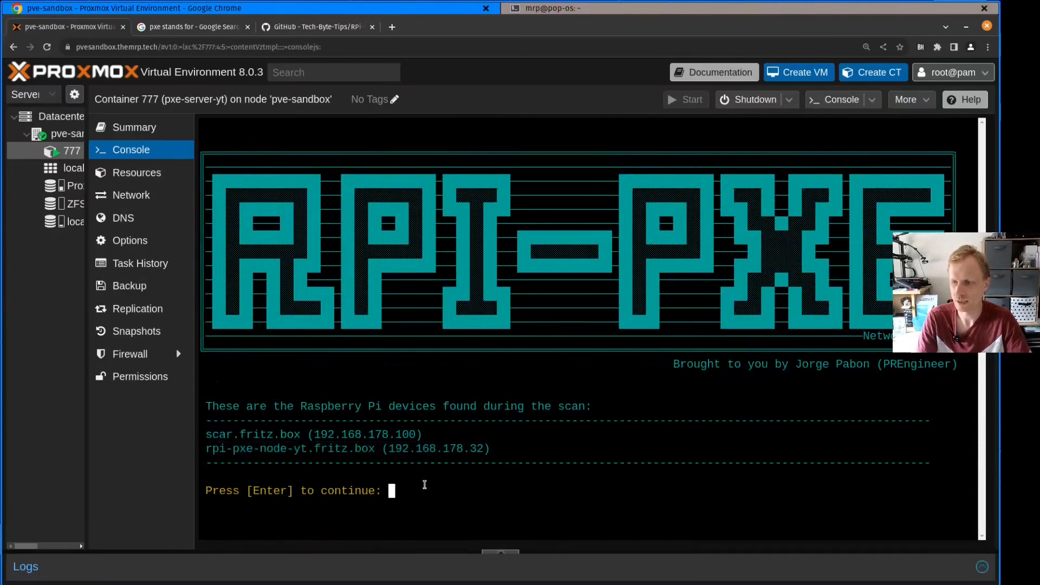
pyautogui.press('Return')
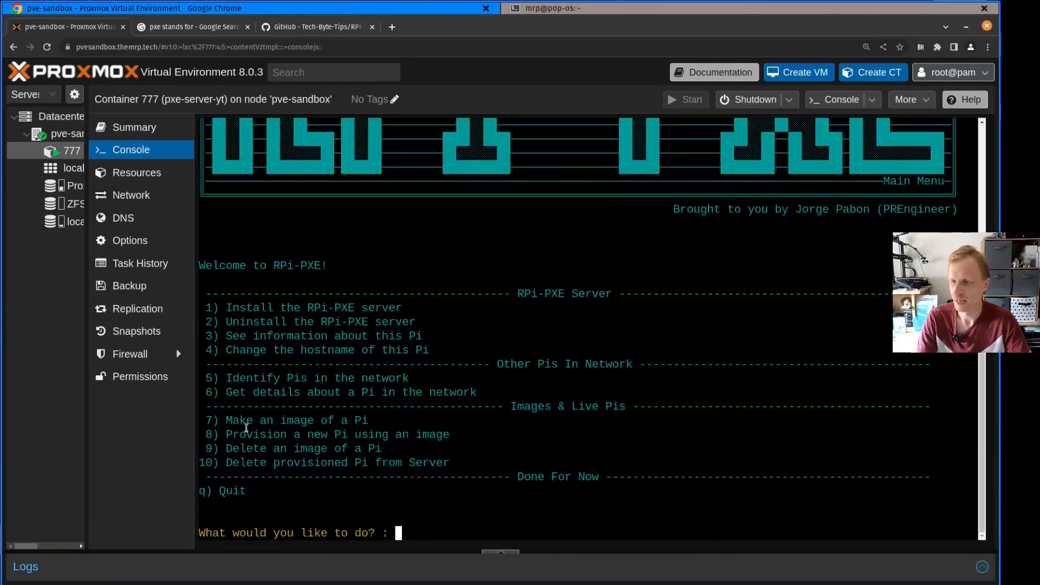
# Start making an image of a Pi with option 7 and enter 192.168.178.32 as the Pi's IP
pyautogui.moveTo(222, 418); pyautogui.dragTo(411, 421)
pyautogui.click(425, 532)
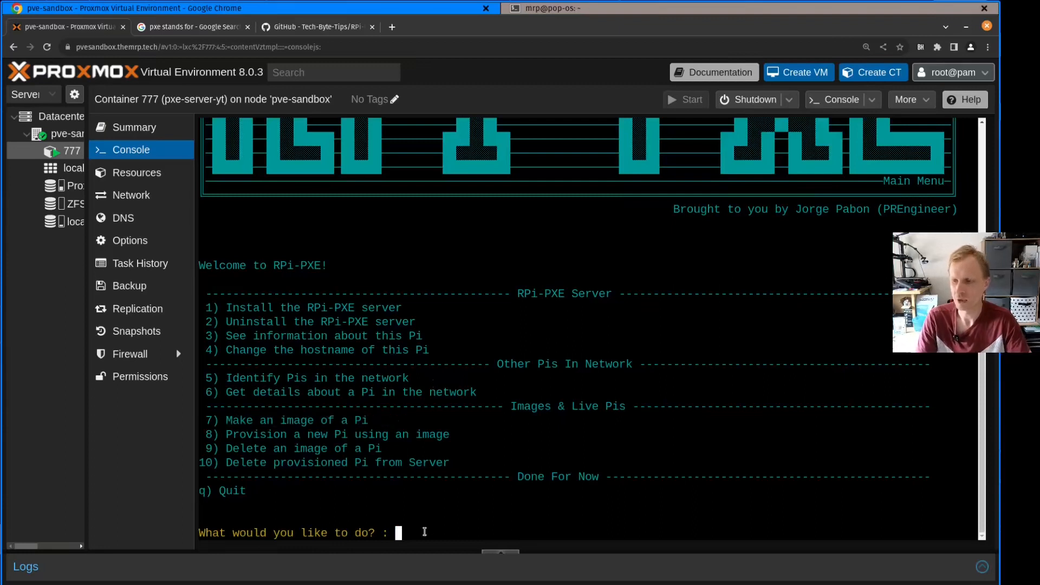
pyautogui.write('7')
pyautogui.press('Return')
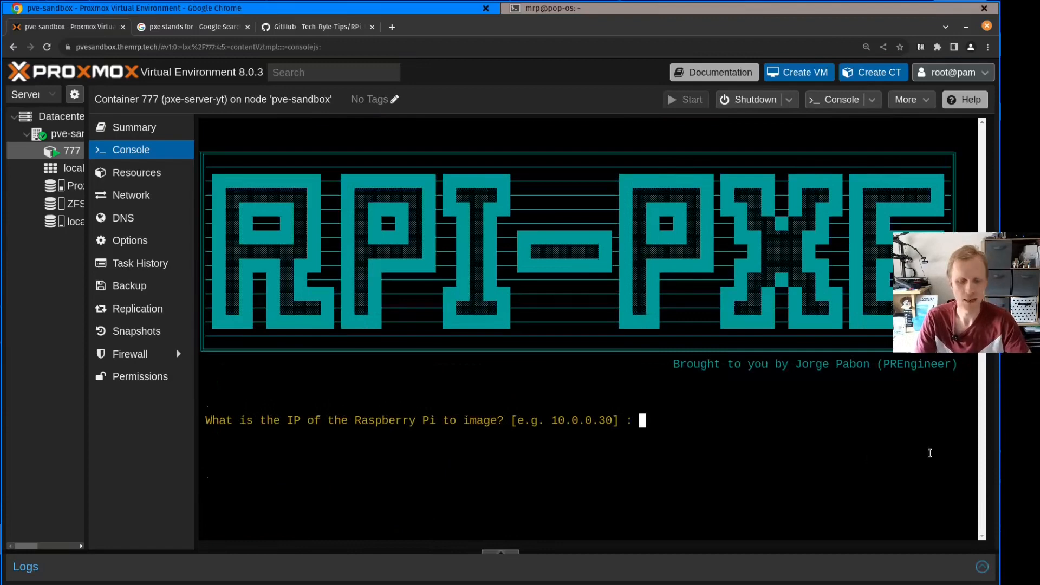
pyautogui.write('192.168.178.32')
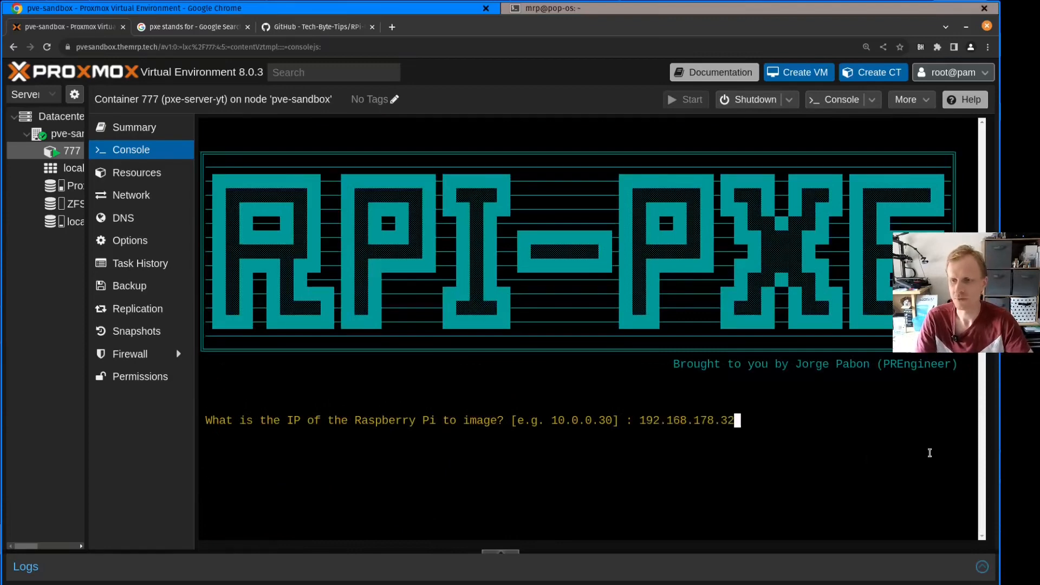
pyautogui.press('Return')
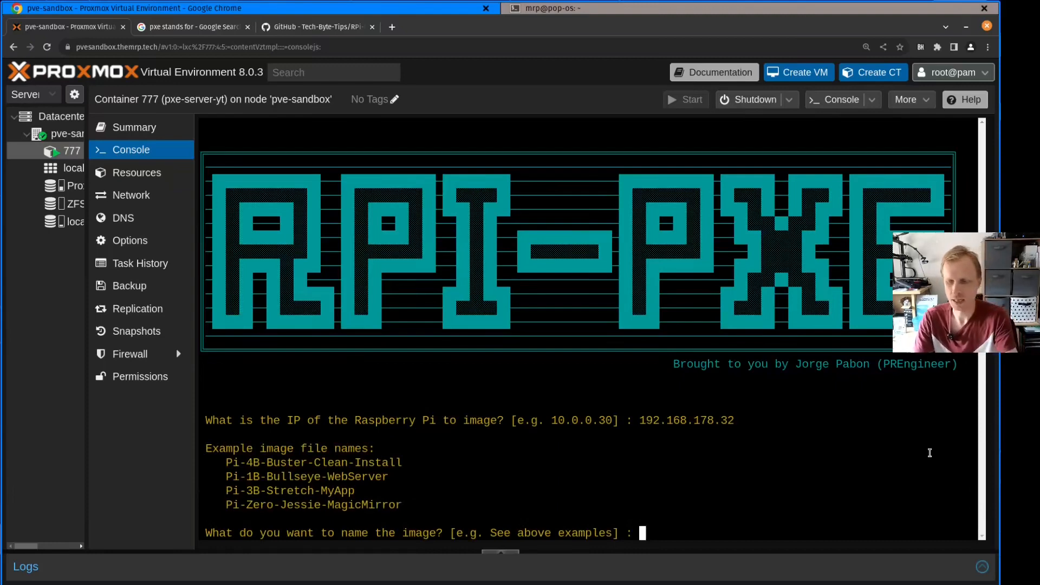
# Name the new Raspberry Pi image pi4
pyautogui.write('pi4')
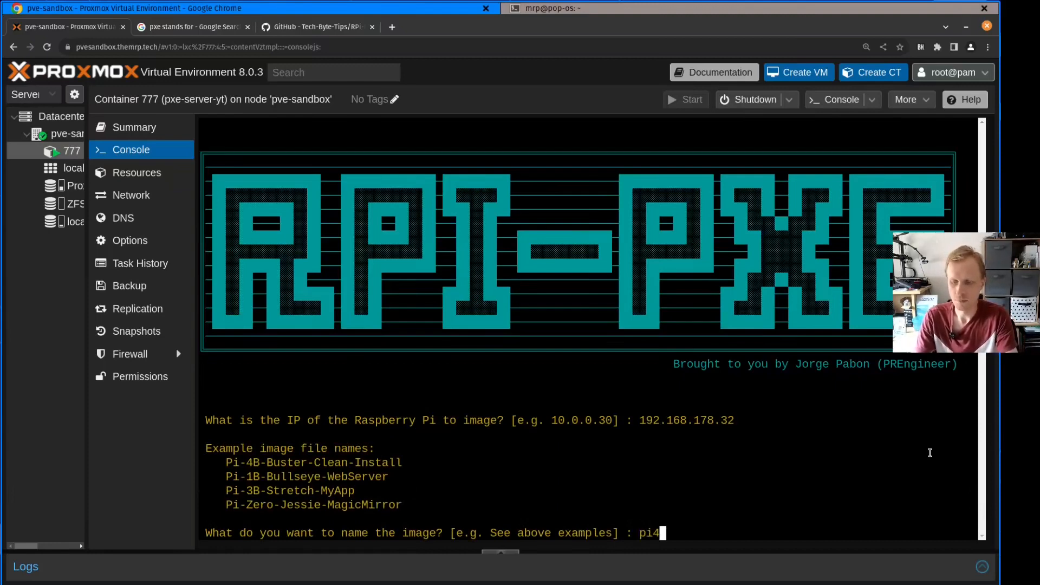
pyautogui.write('bullseye')
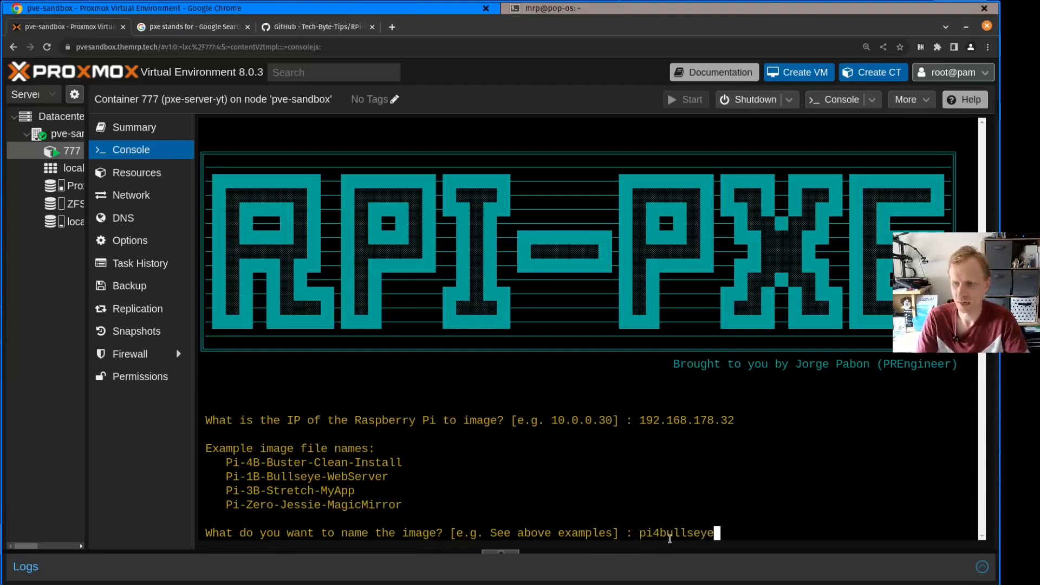
pyautogui.press('BackSpace')
pyautogui.press('BackSpace')
pyautogui.press('BackSpace')
pyautogui.press('BackSpace')
pyautogui.press('BackSpace')
pyautogui.press('BackSpace')
pyautogui.press('BackSpace')
pyautogui.press('BackSpace')
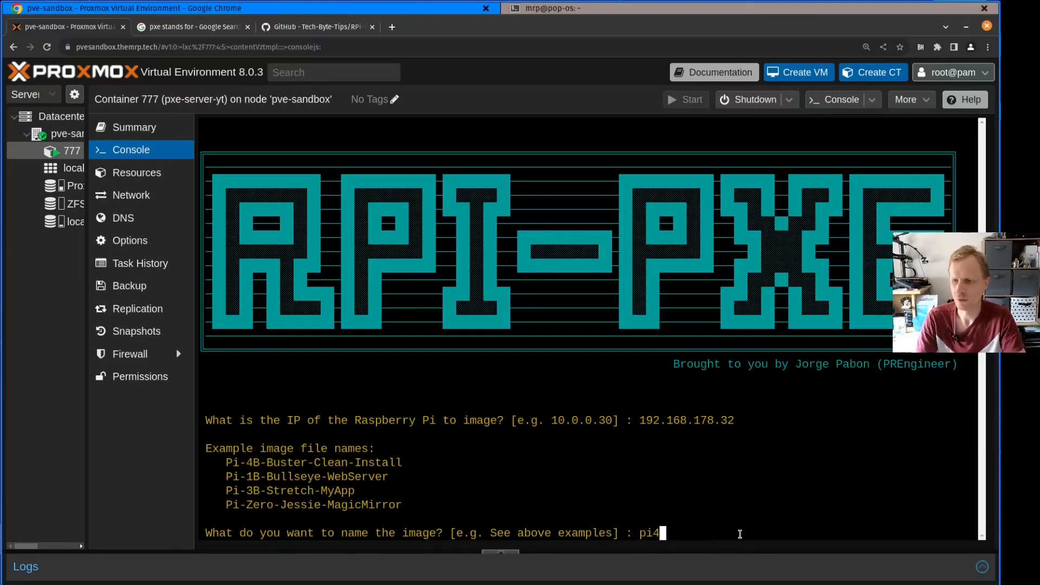
pyautogui.press('Return')
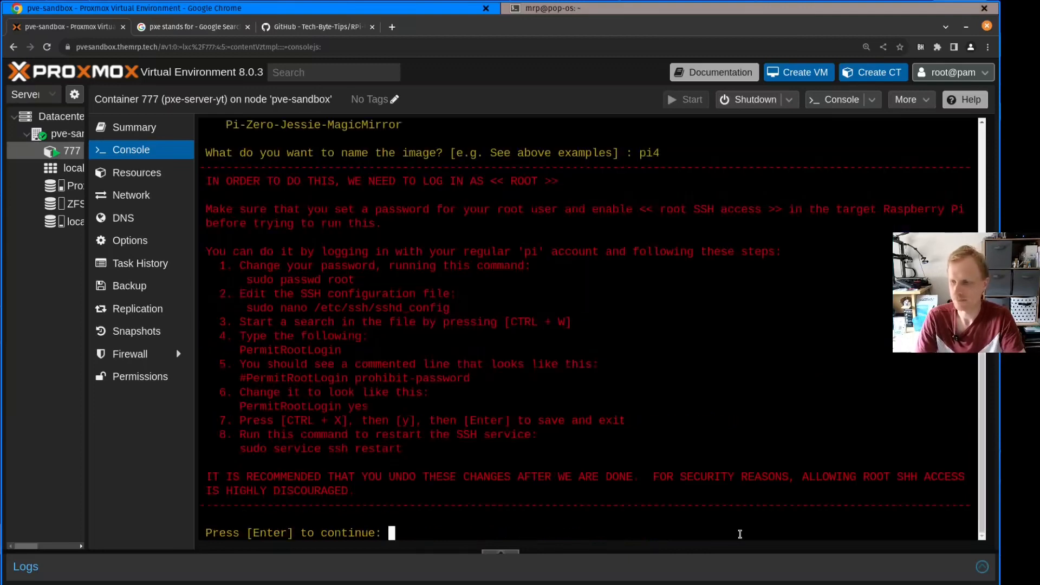
# Review the root SSH access instructions, continue, and enter the Pi's root password to start copying its files
pyautogui.moveTo(294, 252); pyautogui.dragTo(483, 461)
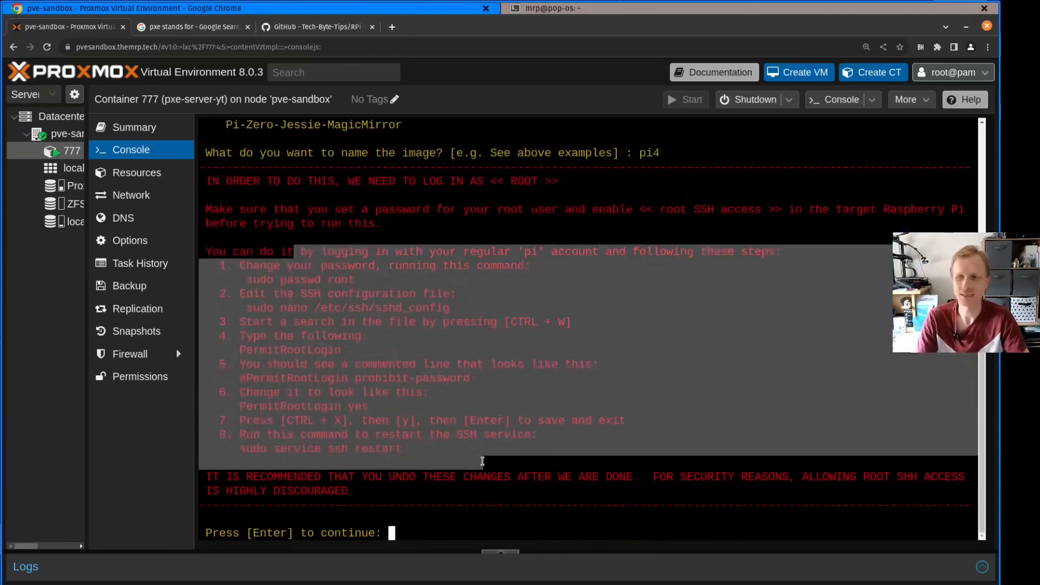
pyautogui.click(482, 468)
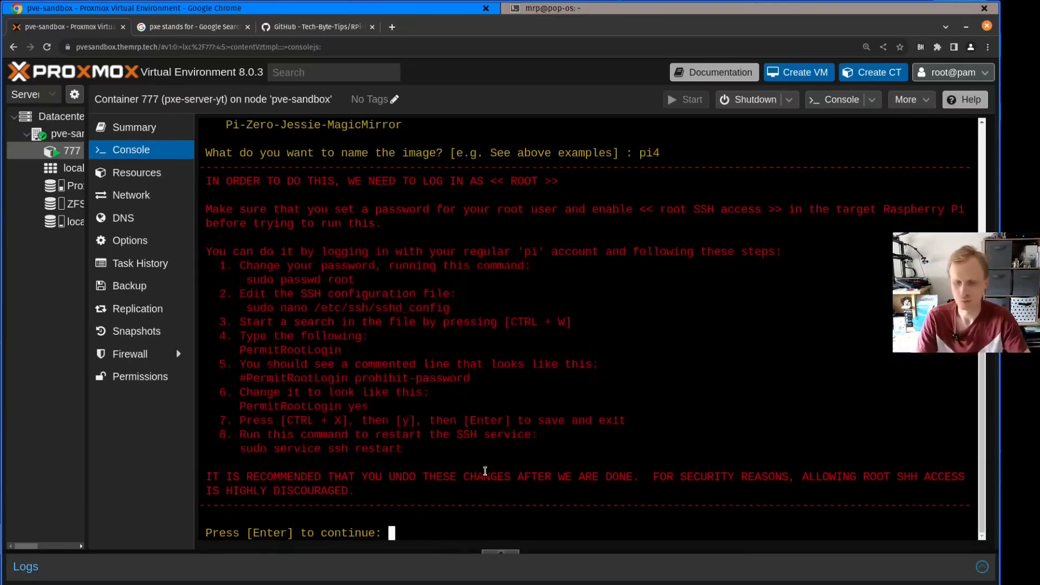
pyautogui.press('Return')
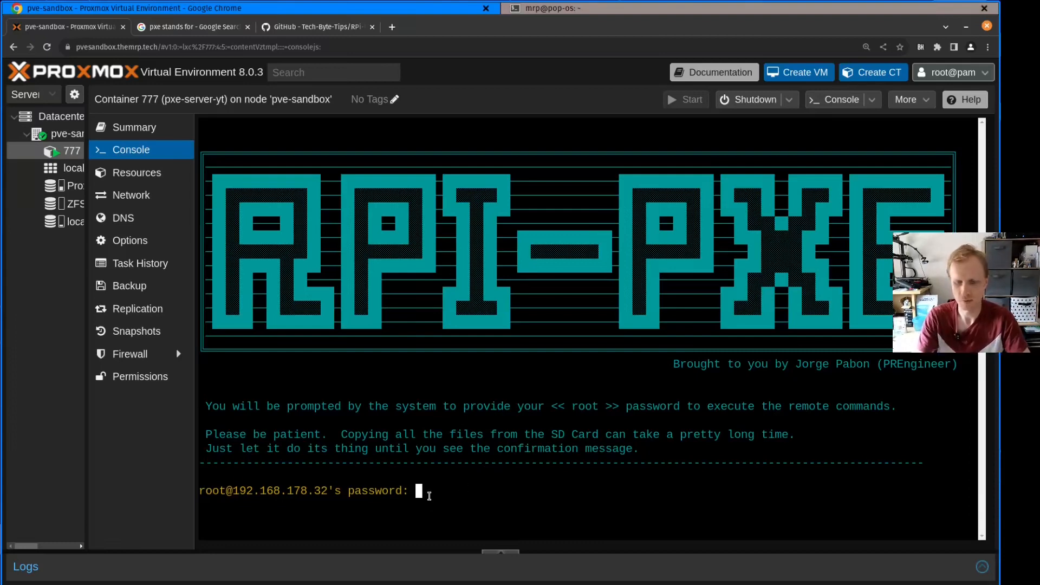
pyautogui.press('Return')
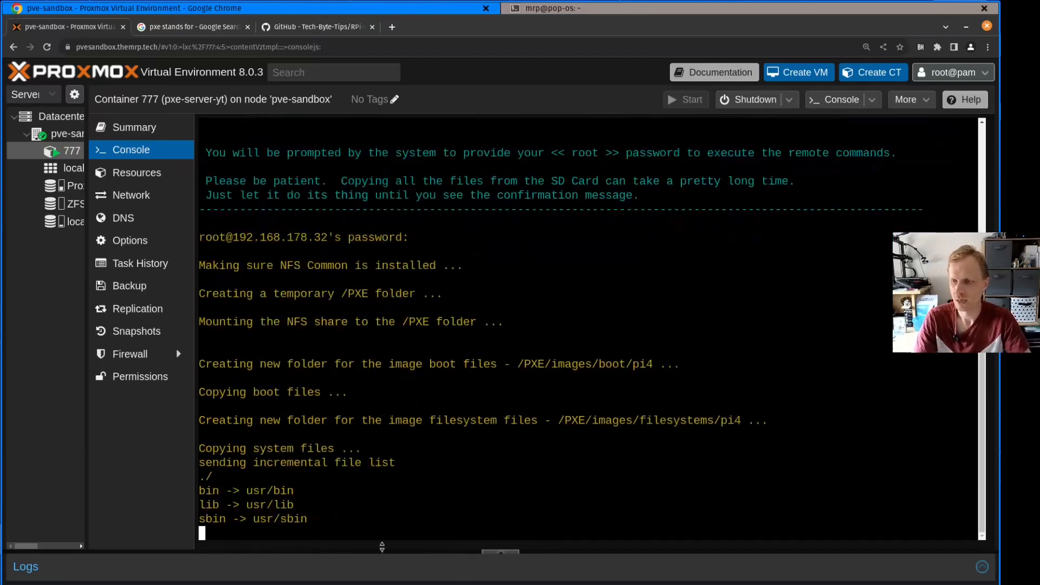
# Switch to the local terminal and log in to the Pi at 192.168.178.32 over SSH with the regular account's password
pyautogui.hotkey('alt', 'Tab')
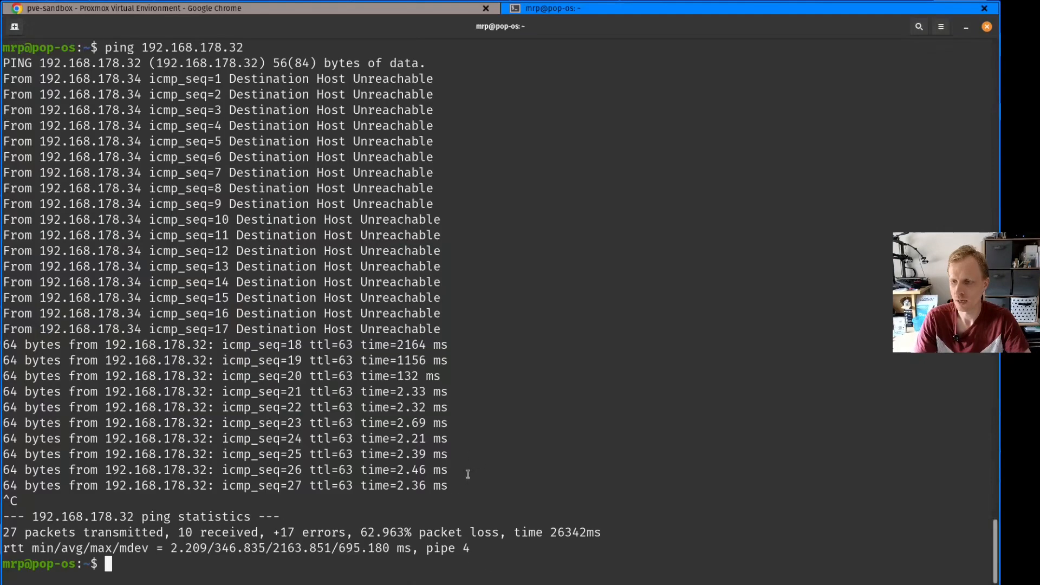
pyautogui.press('Up')
pyautogui.hotkey('ctrl', 'a')
pyautogui.press('Delete')
pyautogui.press('Delete')
pyautogui.press('Delete')
pyautogui.press('Delete')
pyautogui.press('Delete')
pyautogui.write('ssh mrp@')
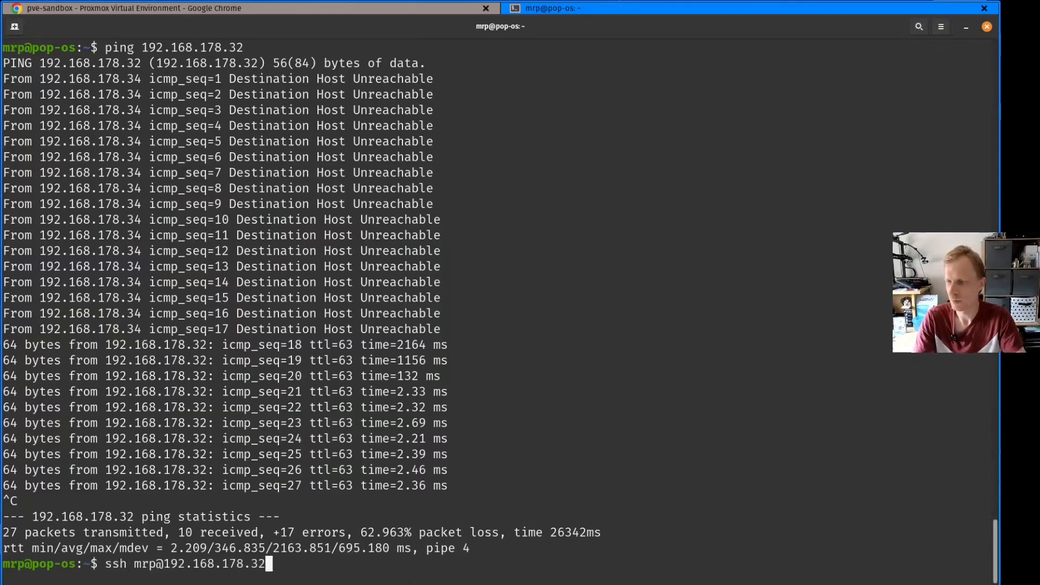
pyautogui.press('Return')
pyautogui.press('Return')
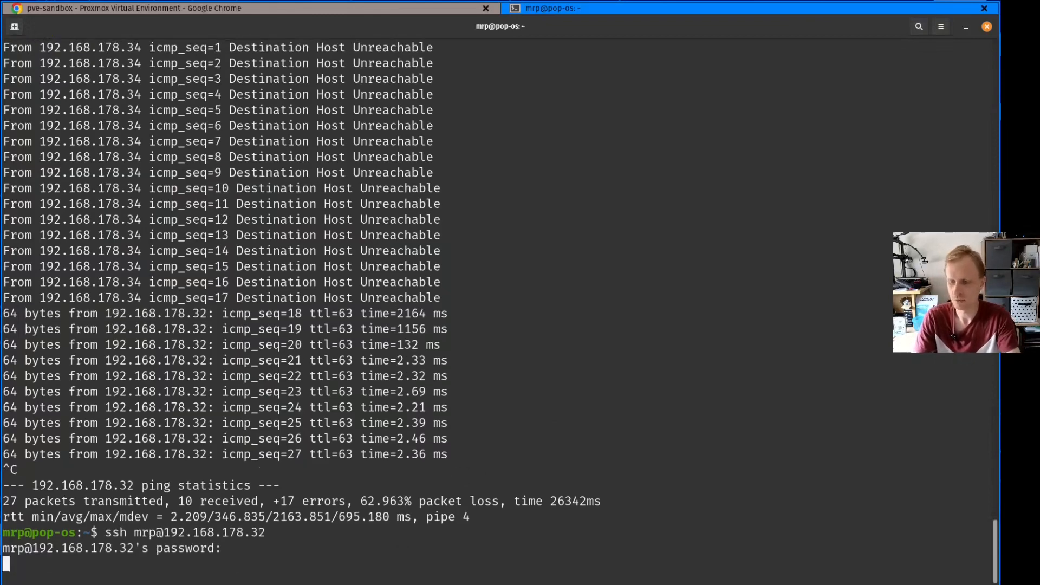
# Clear the terminal, change to the Pi's root directory, and list it with ls -l to examine the PXE folder entry
pyautogui.hotkey('ctrl', 'l')
pyautogui.write('cd /')
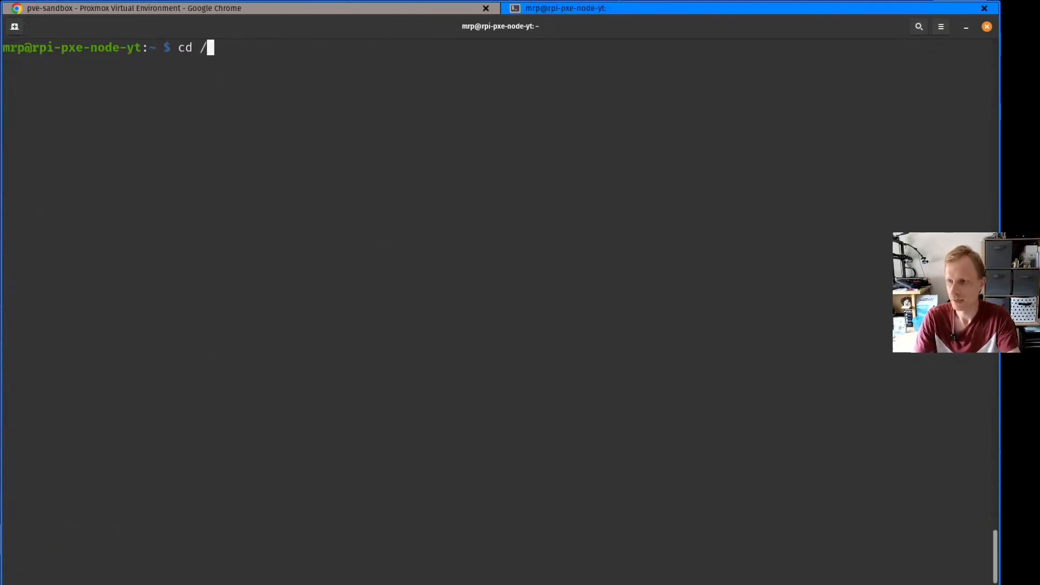
pyautogui.press('Return')
pyautogui.write('ls -l')
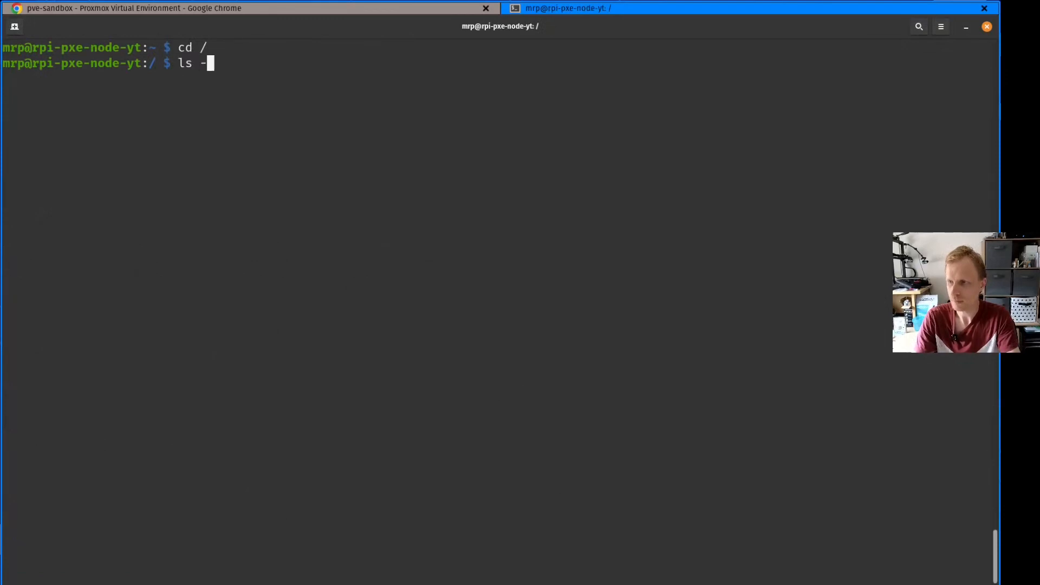
pyautogui.press('Return')
pyautogui.moveTo(368, 267); pyautogui.dragTo(32, 266)
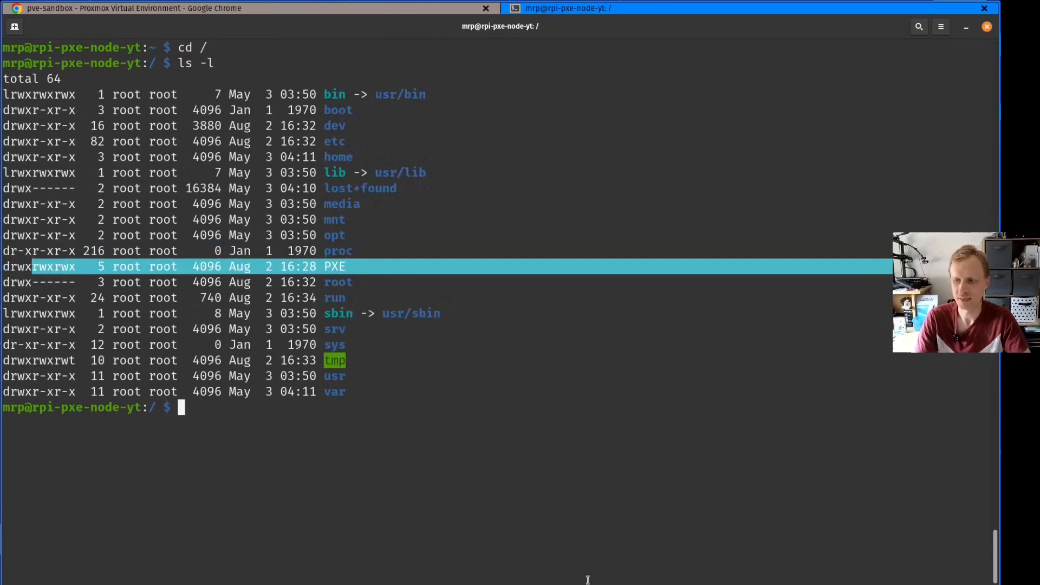
# List the contents of the PXE folder with ls PXE/, and switch back to the Proxmox console in Chrome
pyautogui.click(548, 488)
pyautogui.write('ls PX')
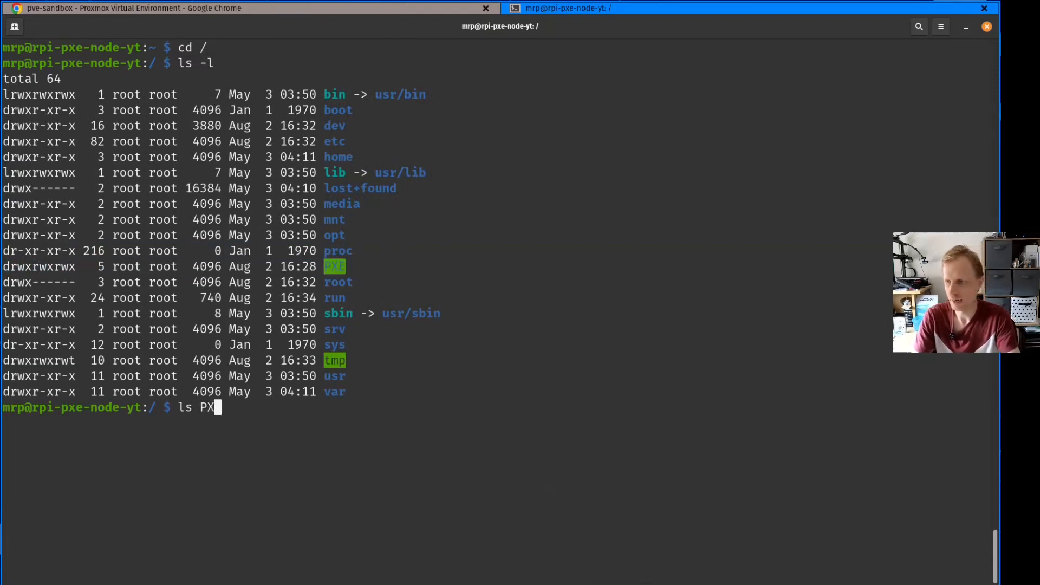
pyautogui.press('Tab')
pyautogui.press('Return')
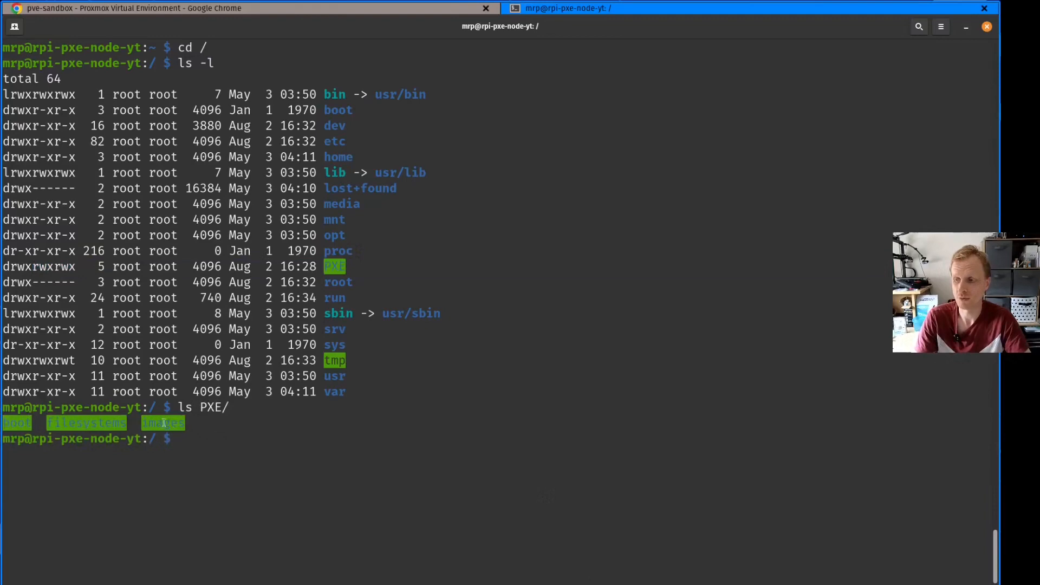
pyautogui.click(618, 584)
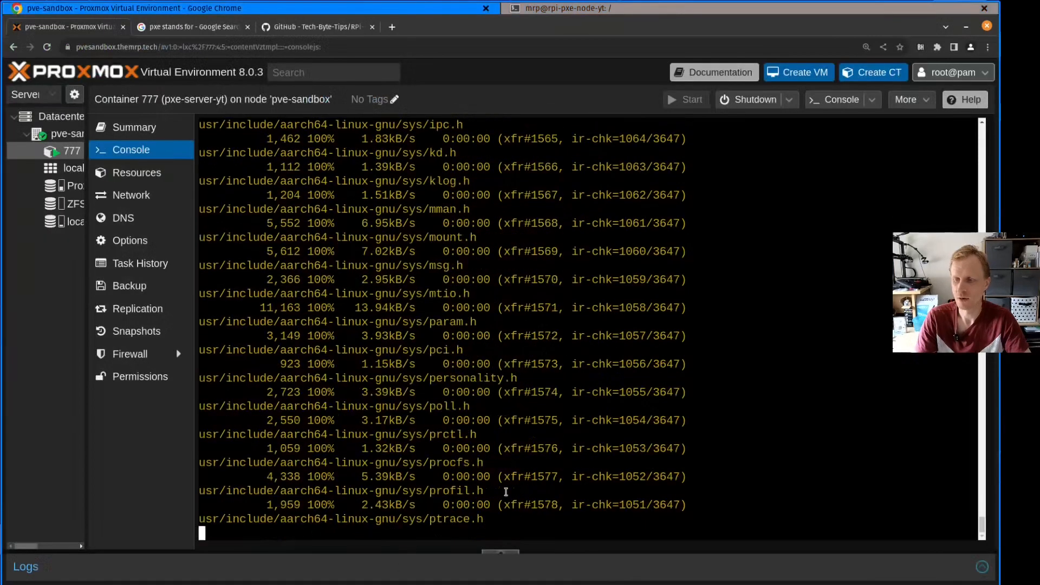
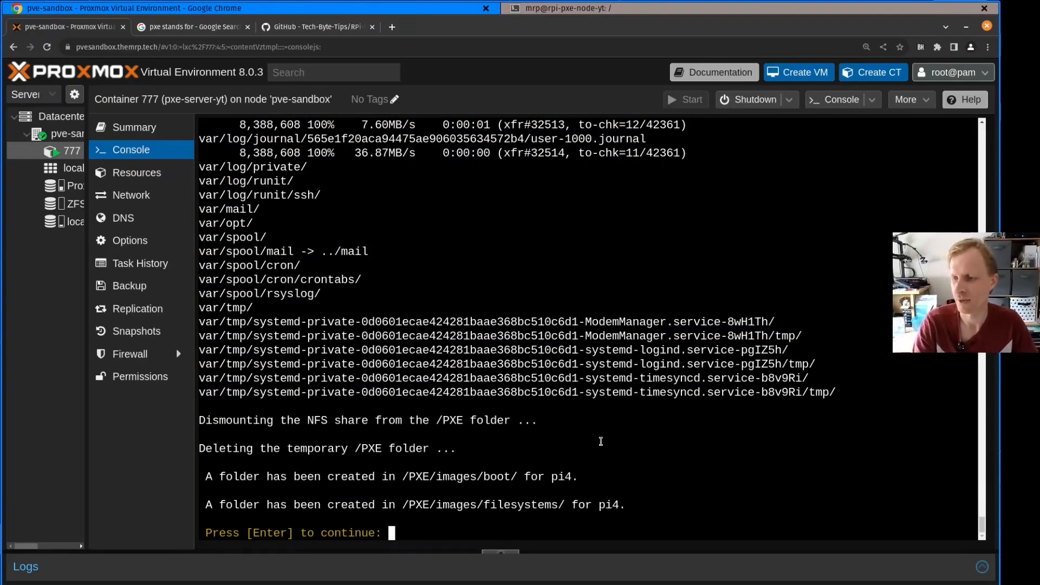
# Continue past the completed imaging report, look at the provisioning option in the RPi-PXE main menu, and quit the script with q
pyautogui.press('Return')
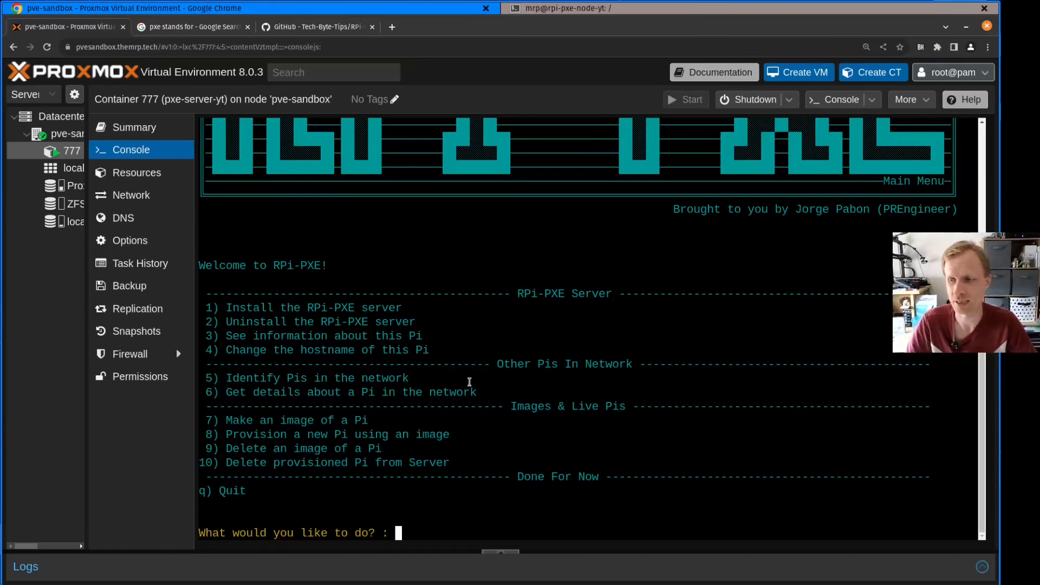
pyautogui.moveTo(213, 430); pyautogui.dragTo(326, 433)
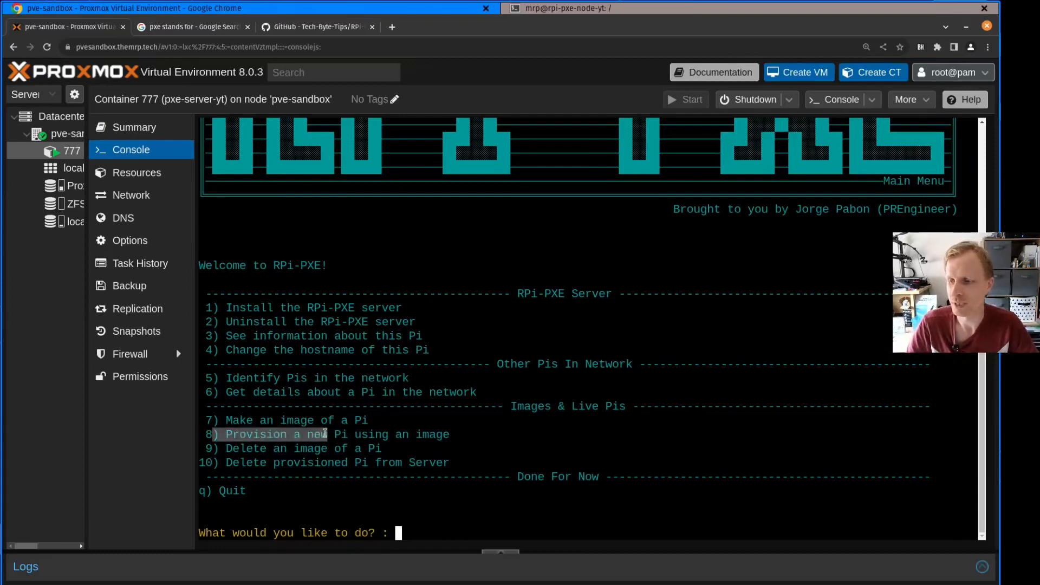
pyautogui.click(409, 448)
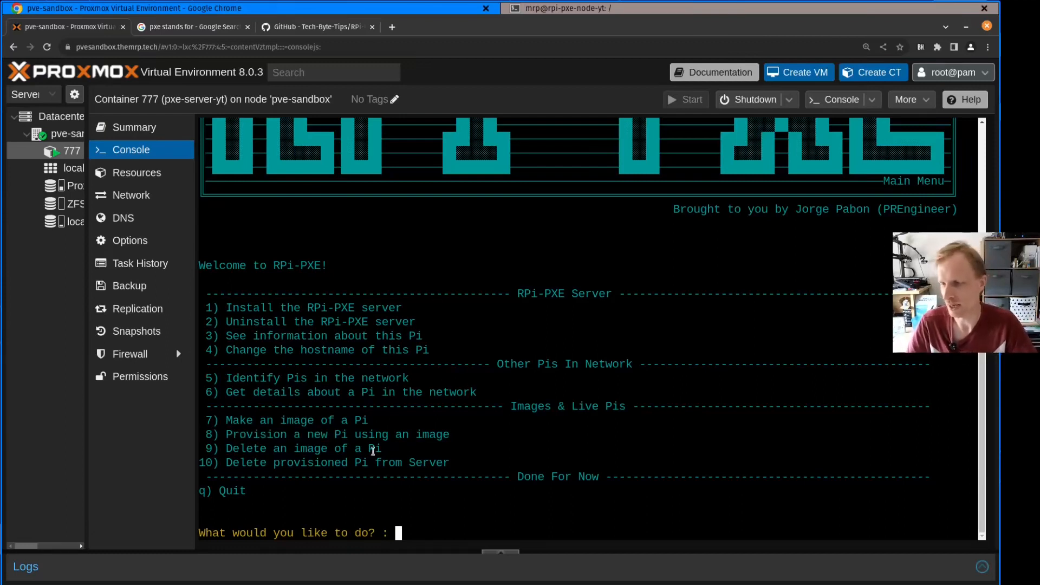
pyautogui.write('q')
pyautogui.press('Return')
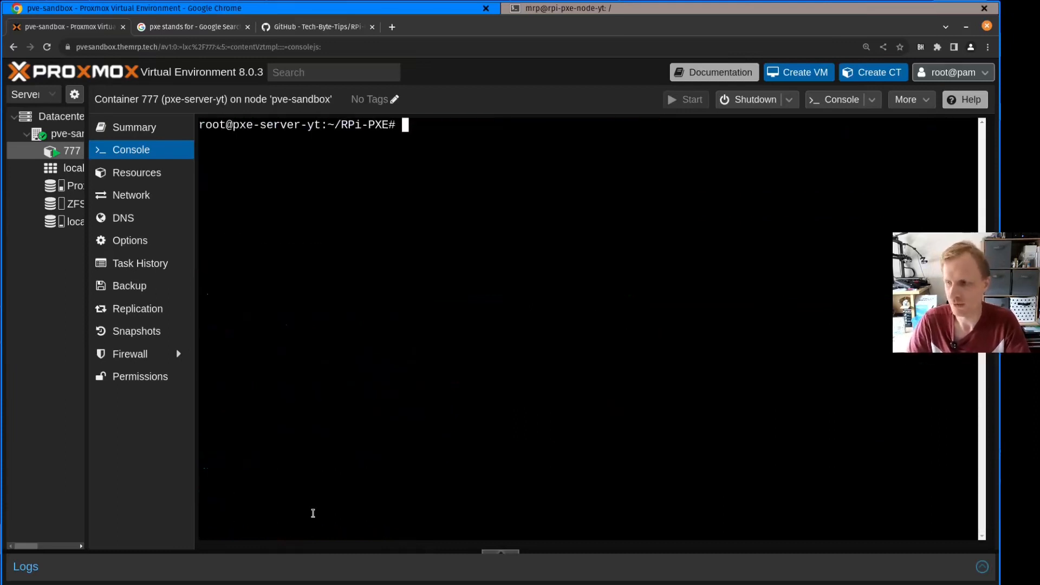
# Change to the server's root directory, clear the console, and list it with ls -l to examine the PXE folder entry
pyautogui.write('cd ')
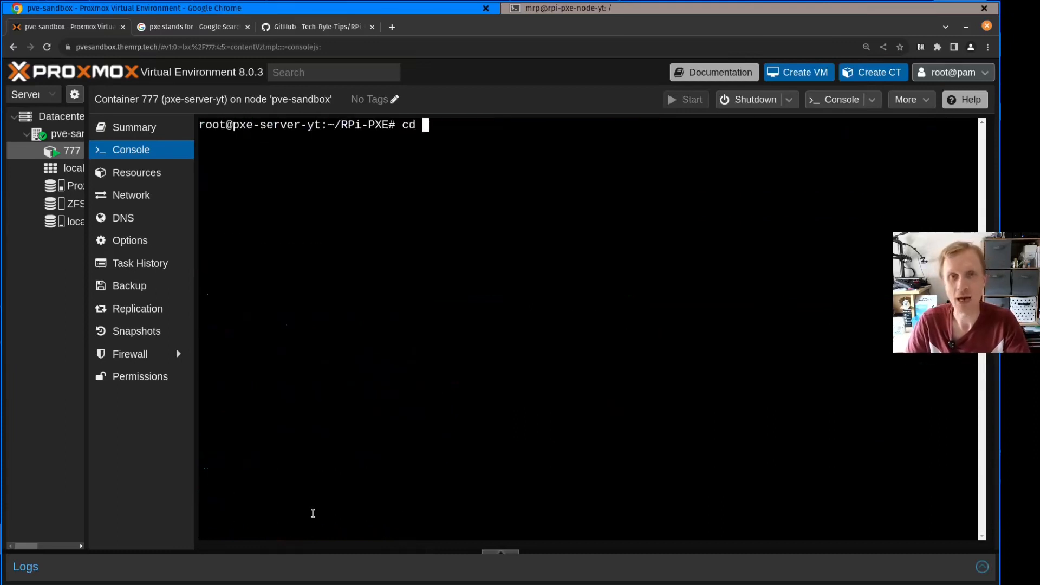
pyautogui.write('/')
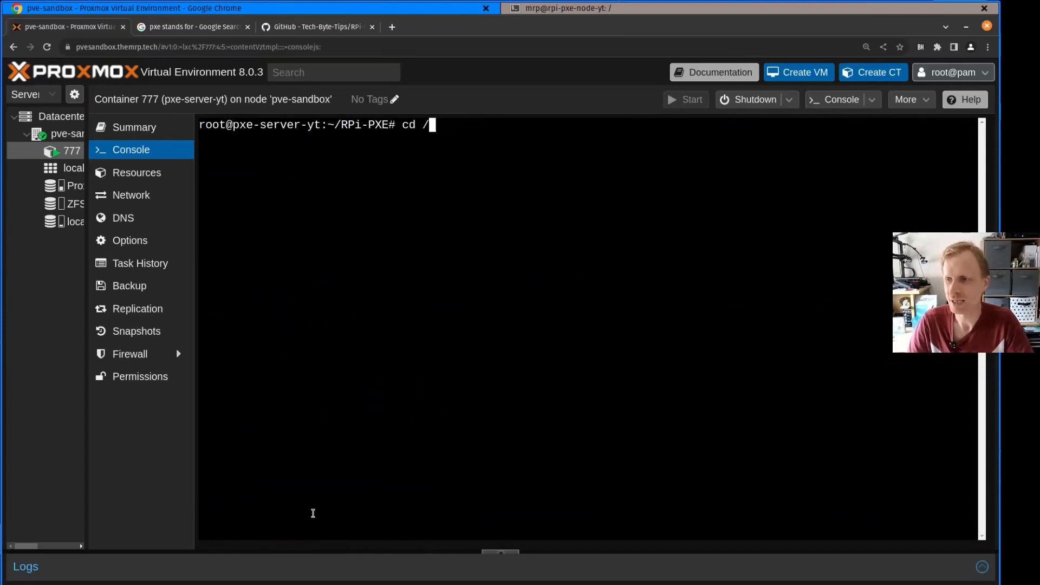
pyautogui.press('Return')
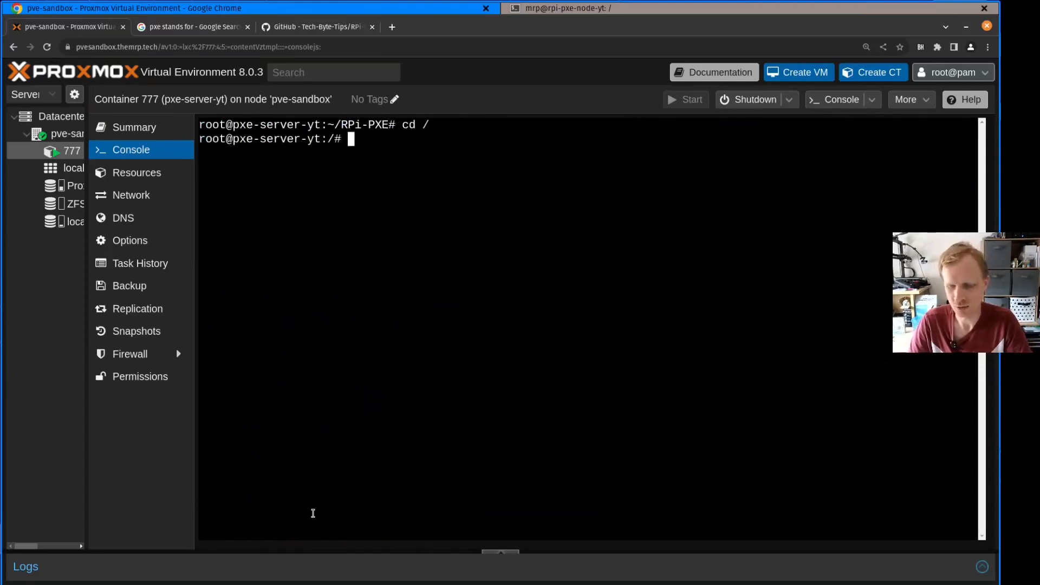
pyautogui.hotkey('ctrl', 'l')
pyautogui.write('ls -l')
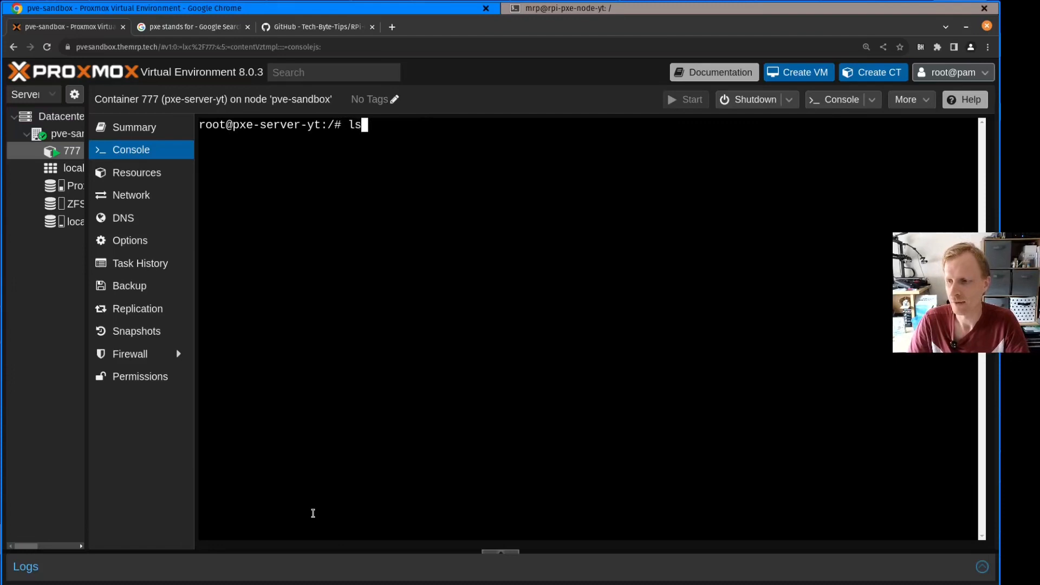
pyautogui.press('Return')
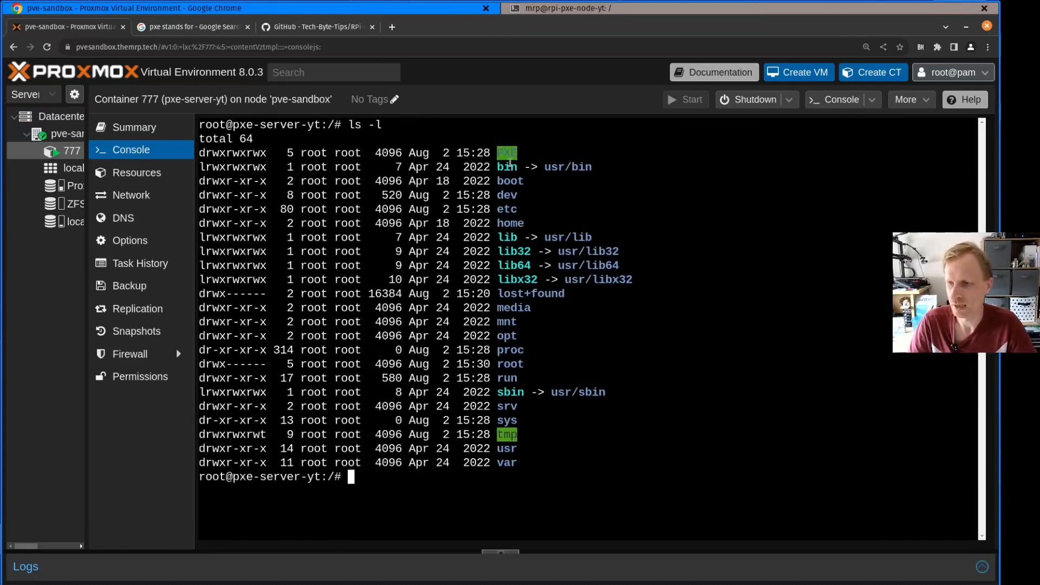
pyautogui.moveTo(517, 153); pyautogui.dragTo(456, 153)
pyautogui.click(566, 194)
# Change into PXE/ and list it with ls and ls -l to examine the boot, filesystems and images folders
pyautogui.write('cd PXE/')
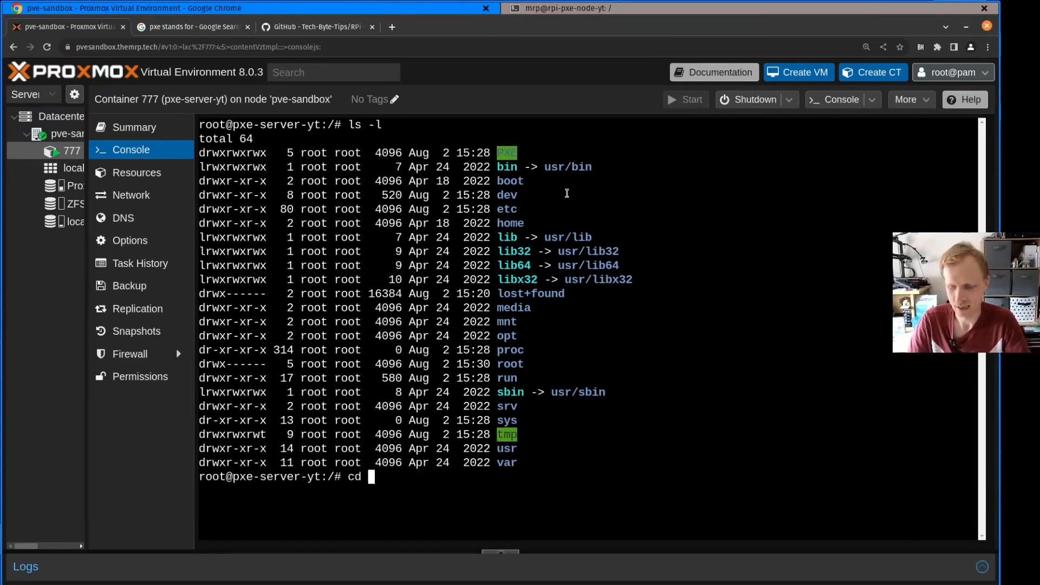
pyautogui.press('Return')
pyautogui.write('ls')
pyautogui.press('Return')
pyautogui.write('ls -l')
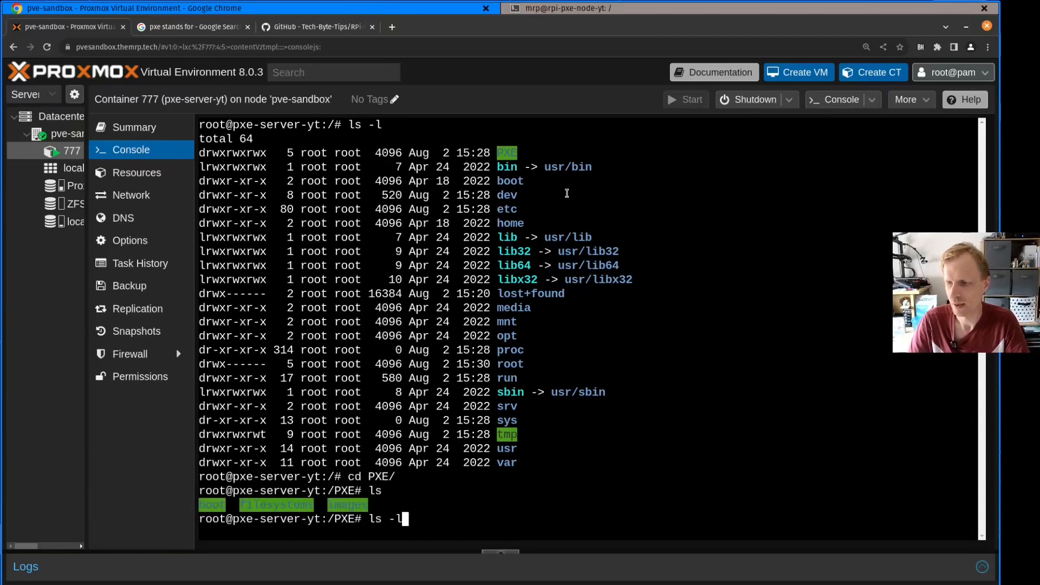
pyautogui.press('Return')
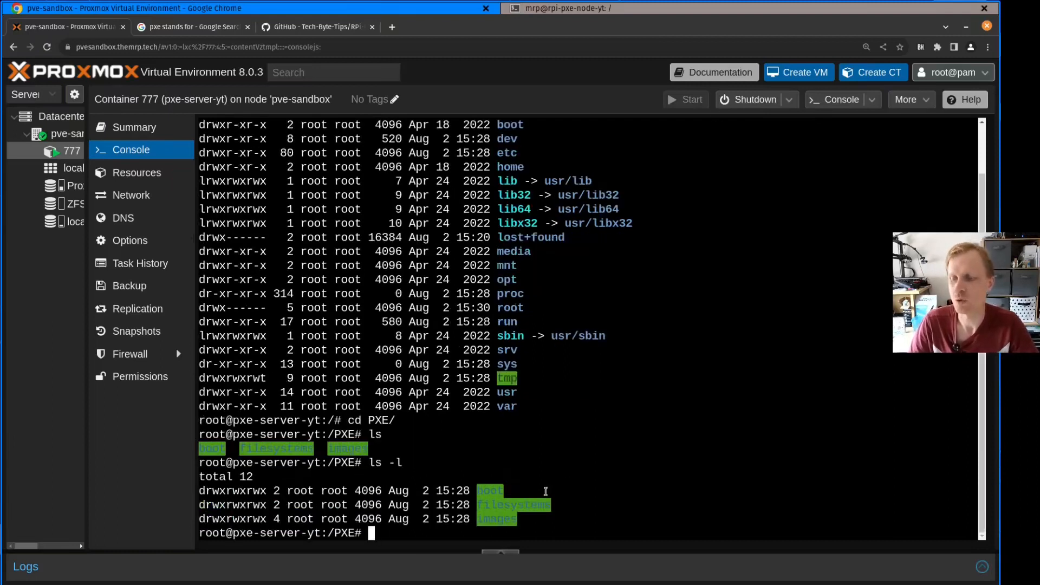
pyautogui.moveTo(523, 491); pyautogui.dragTo(463, 491)
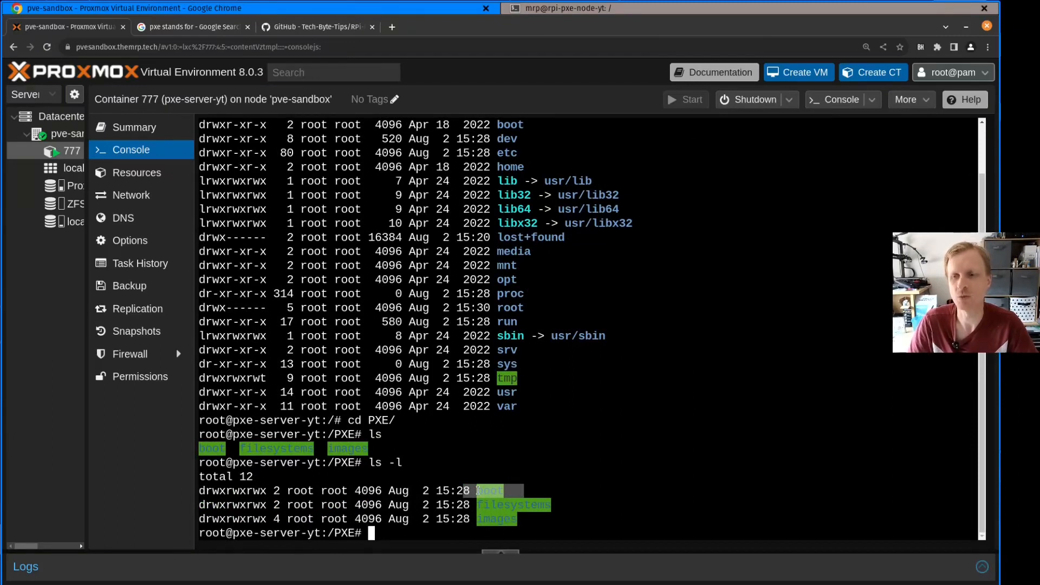
pyautogui.moveTo(578, 521); pyautogui.dragTo(465, 508)
pyautogui.click(472, 507)
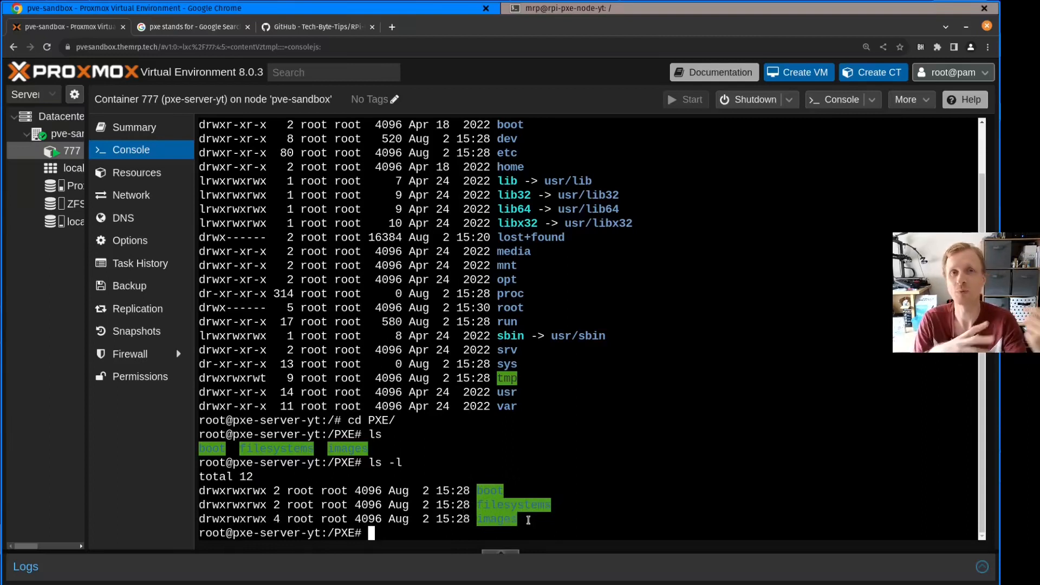
# Change into images/, clear the console, and list the folder's contents with ls -l
pyautogui.write('cd images/')
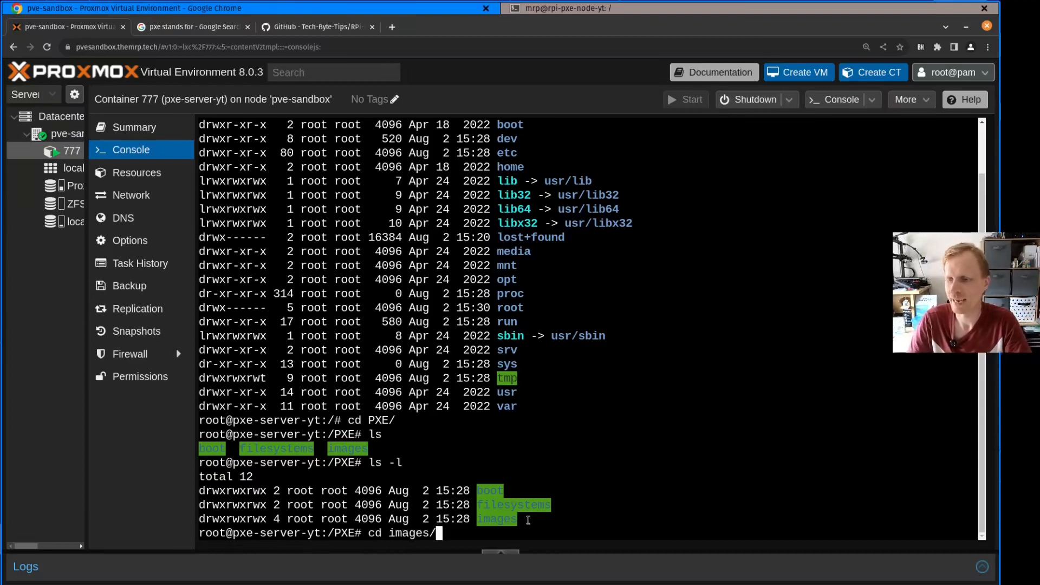
pyautogui.press('Return')
pyautogui.write('ls -l')
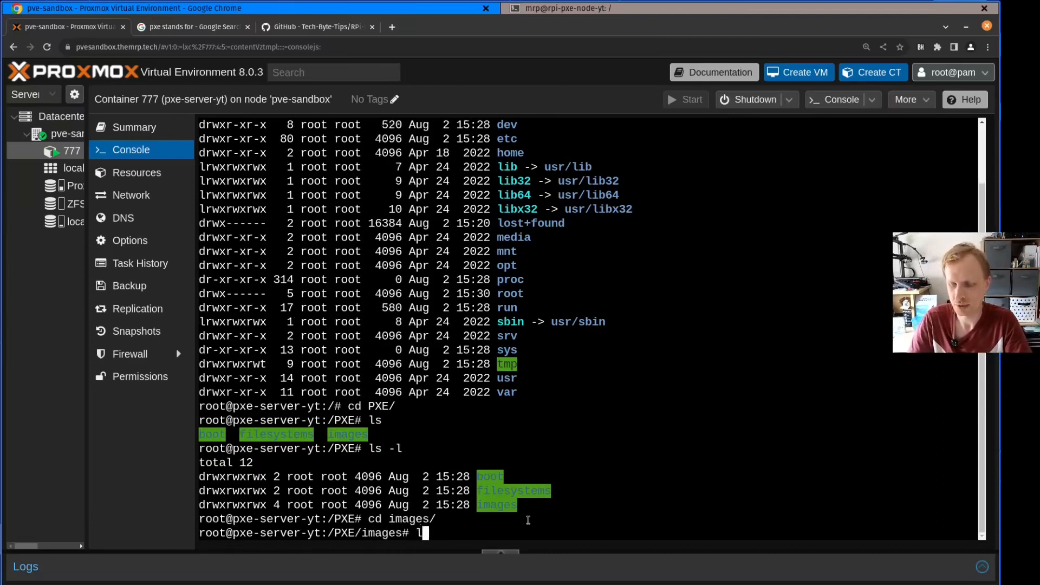
pyautogui.press('Return')
pyautogui.hotkey('ctrl', 'l')
pyautogui.write('ls -l')
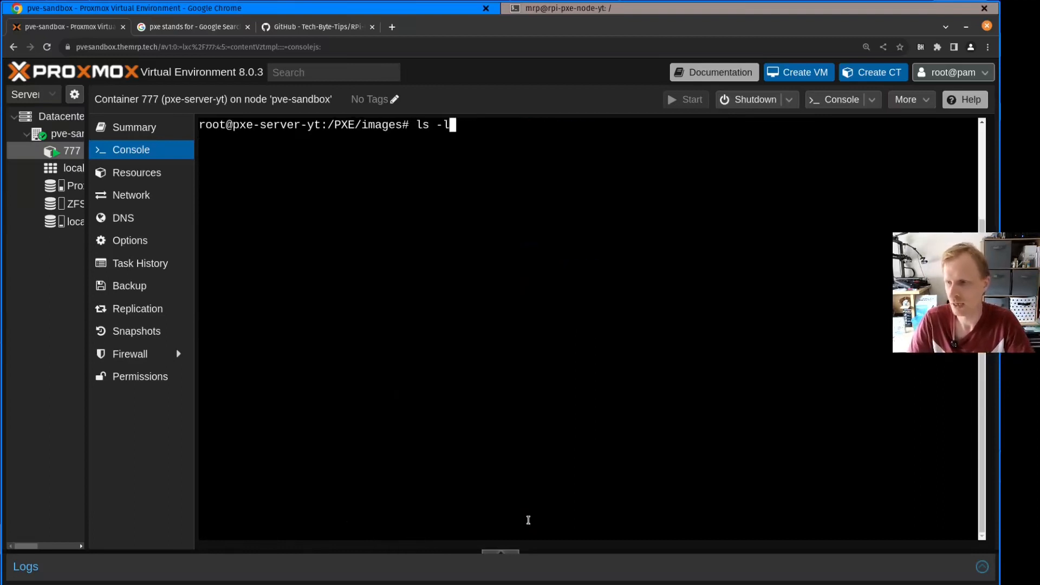
pyautogui.press('Return')
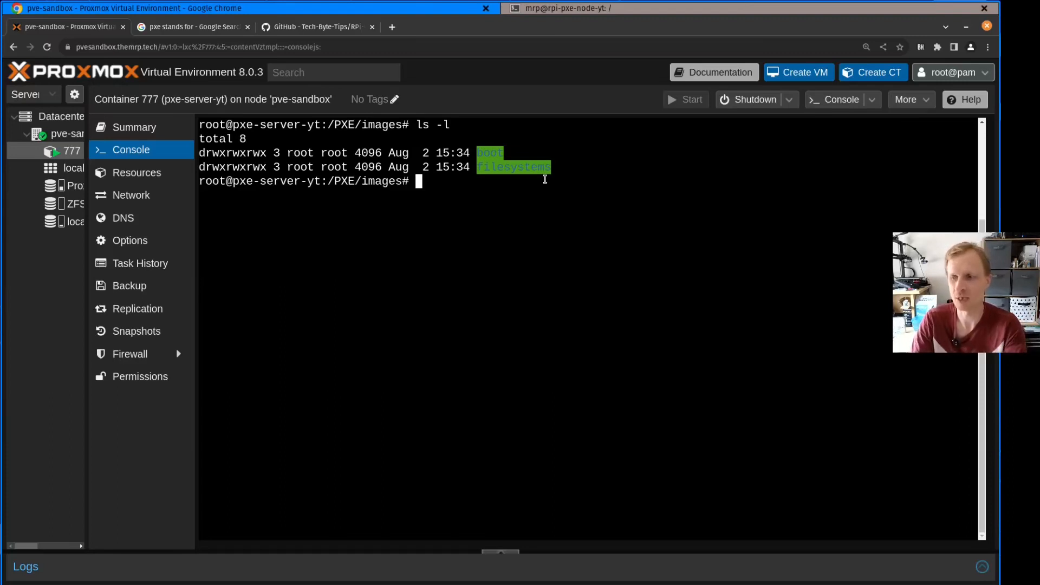
# List the images' boot folder with ls boot/ and examine the image entry inside it
pyautogui.write('cd')
pyautogui.press('BackSpace')
pyautogui.press('BackSpace')
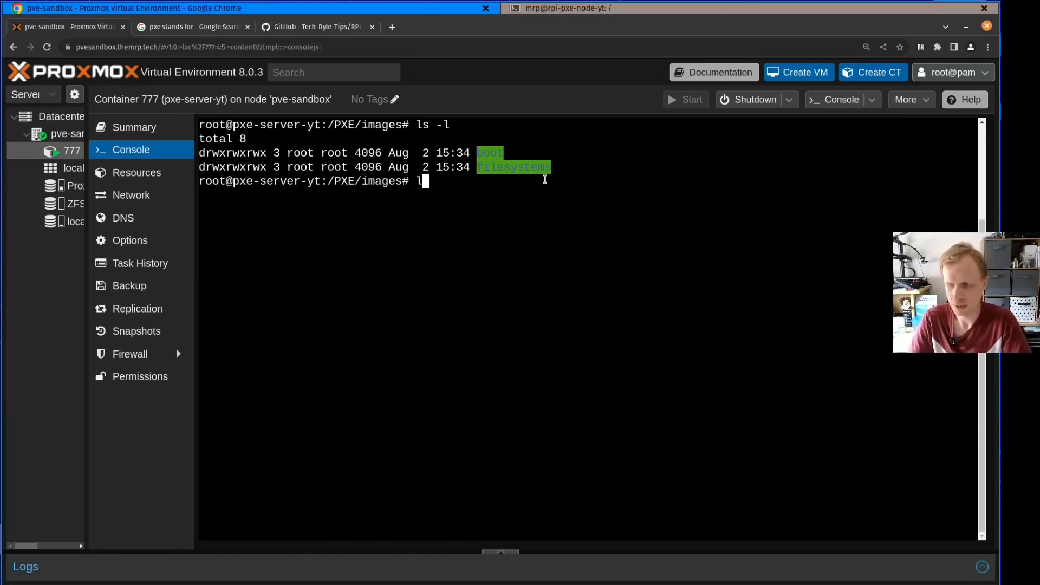
pyautogui.write('ls bo')
pyautogui.press('Tab')
pyautogui.press('Return')
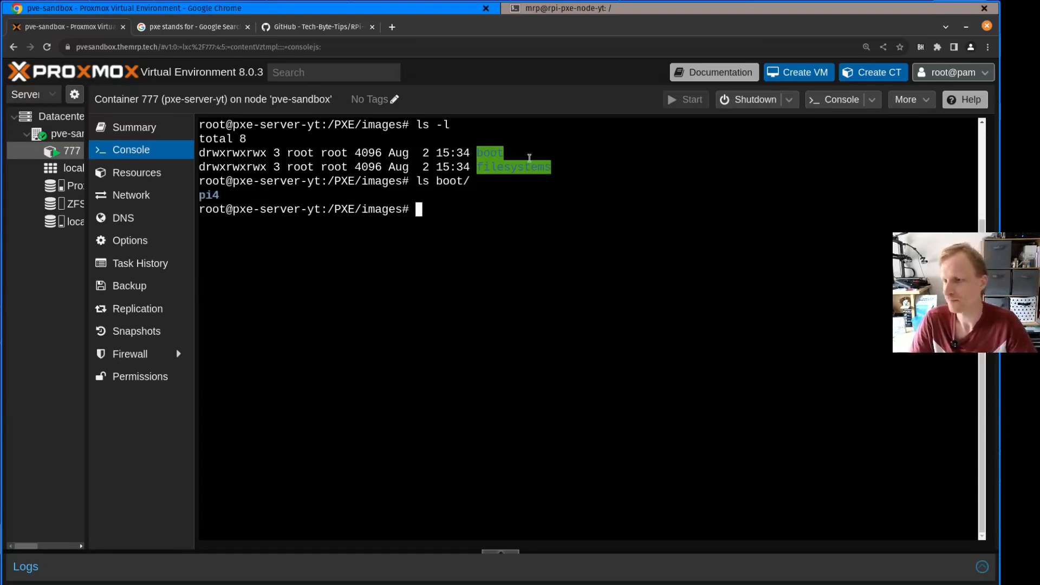
pyautogui.moveTo(196, 195); pyautogui.dragTo(226, 209)
pyautogui.click(220, 193)
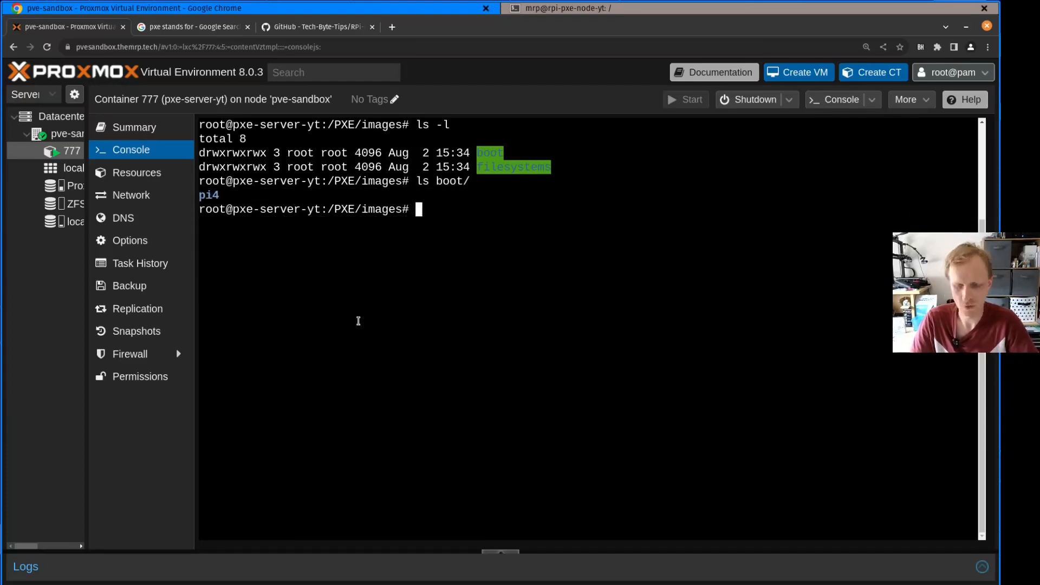
# List the images' filesystems folder with ls filesystems/
pyautogui.write('ls boo')
pyautogui.press('BackSpace')
pyautogui.press('BackSpace')
pyautogui.press('BackSpace')
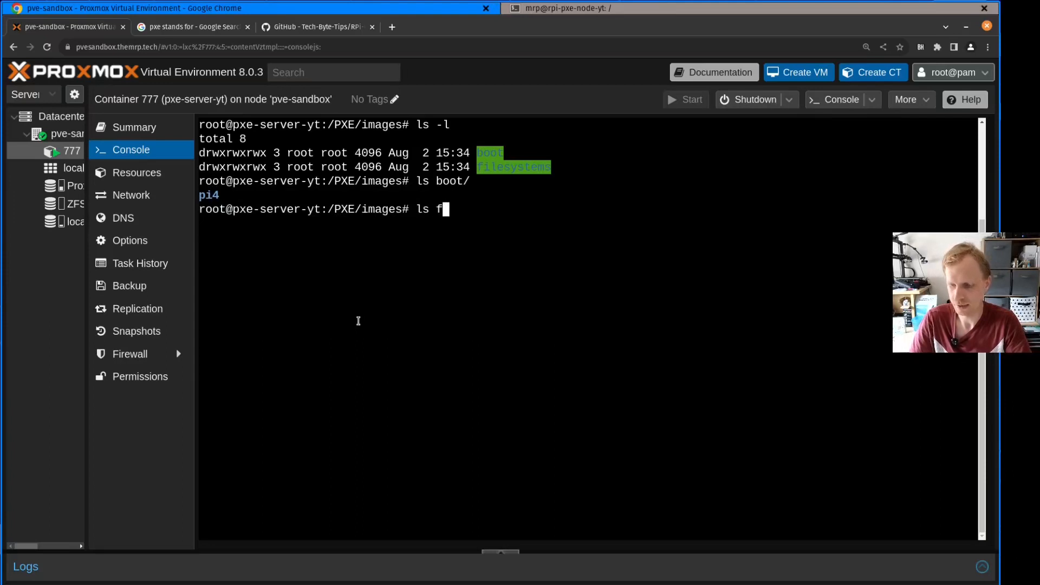
pyautogui.write('f')
pyautogui.press('Tab')
pyautogui.press('Return')
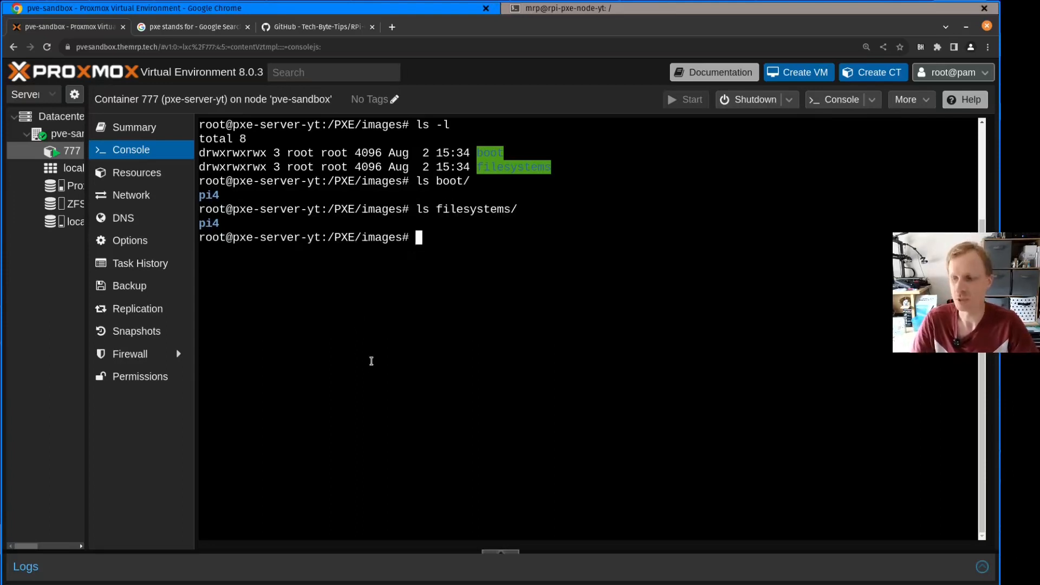
# Return to the home directory with cd ~, change into RPi-PXE/, and list its files with ls
pyautogui.write('cd ~')
pyautogui.press('Return')
pyautogui.write('cd ')
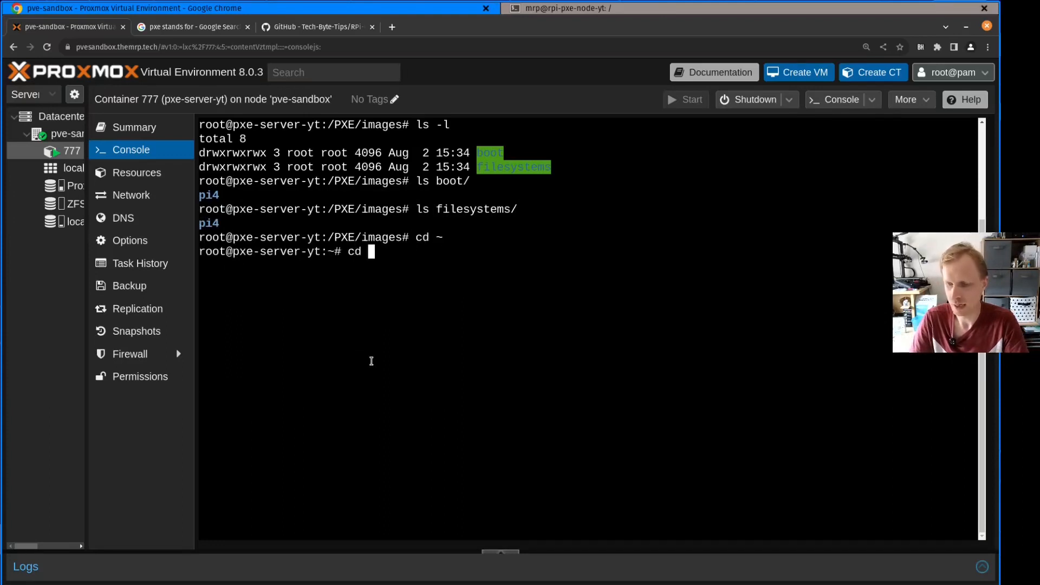
pyautogui.write('R')
pyautogui.press('Tab')
pyautogui.press('Return')
pyautogui.write('ls')
pyautogui.press('Return')
pyautogui.write('cd')
pyautogui.press('BackSpace')
pyautogui.press('BackSpace')
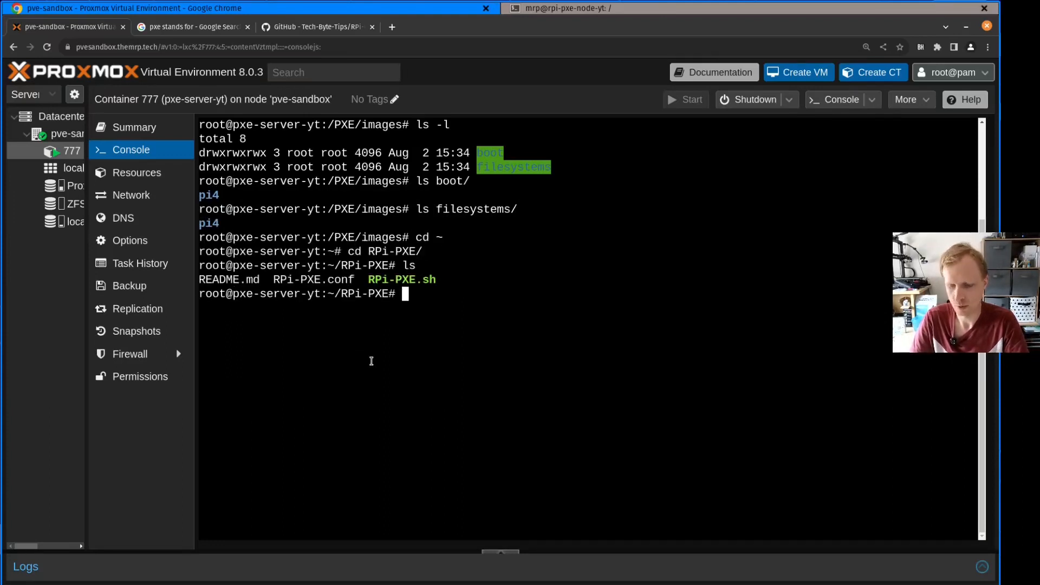
# Run ./RPi-PXE.sh and look over the main menu options, including provisioning a new Pi using an image
pyautogui.write('./R')
pyautogui.press('Tab')
pyautogui.press('Return')
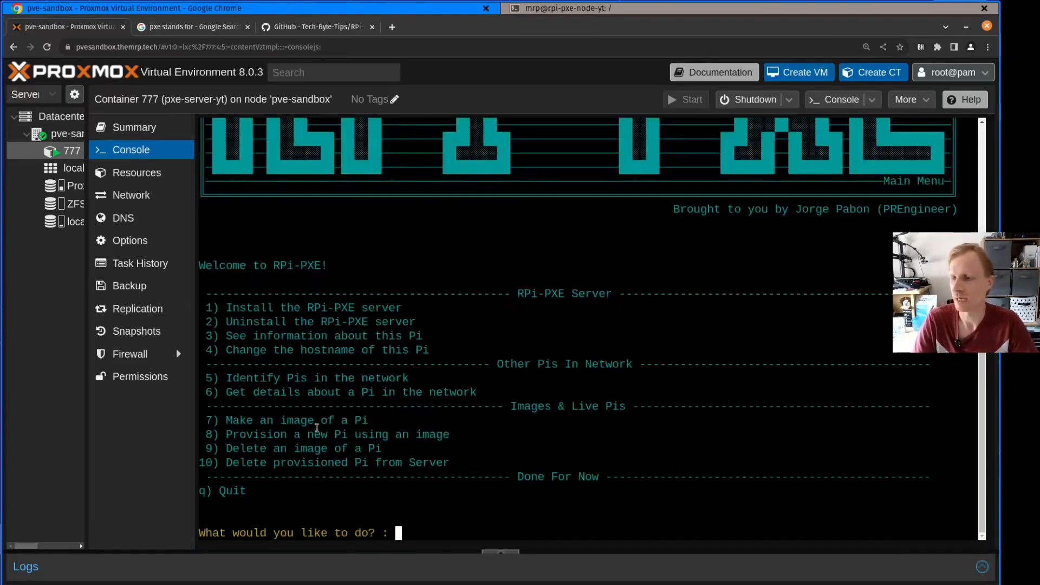
pyautogui.moveTo(226, 293); pyautogui.dragTo(379, 427)
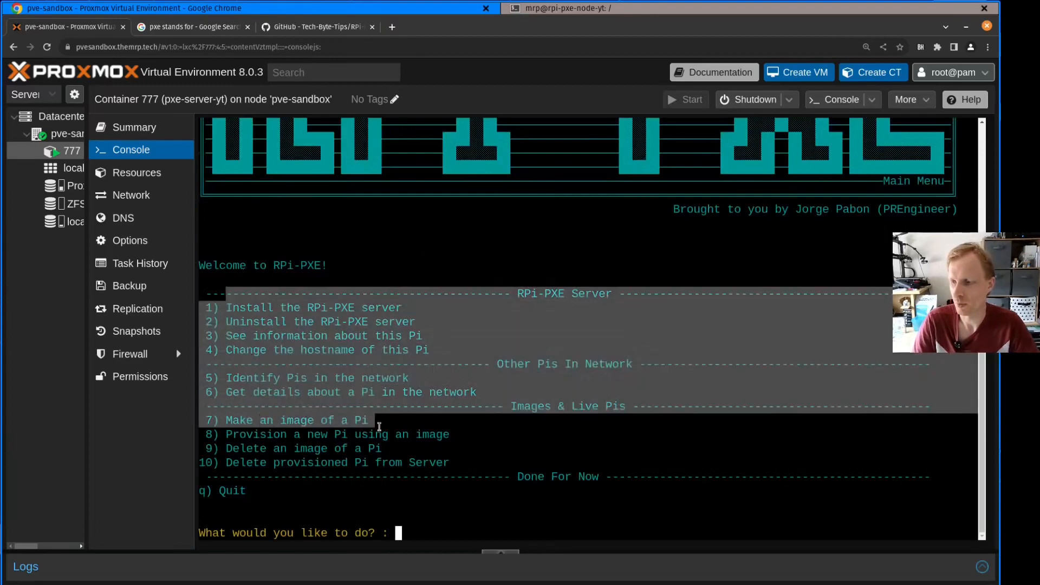
pyautogui.doubleClick(251, 434)
pyautogui.click(250, 430)
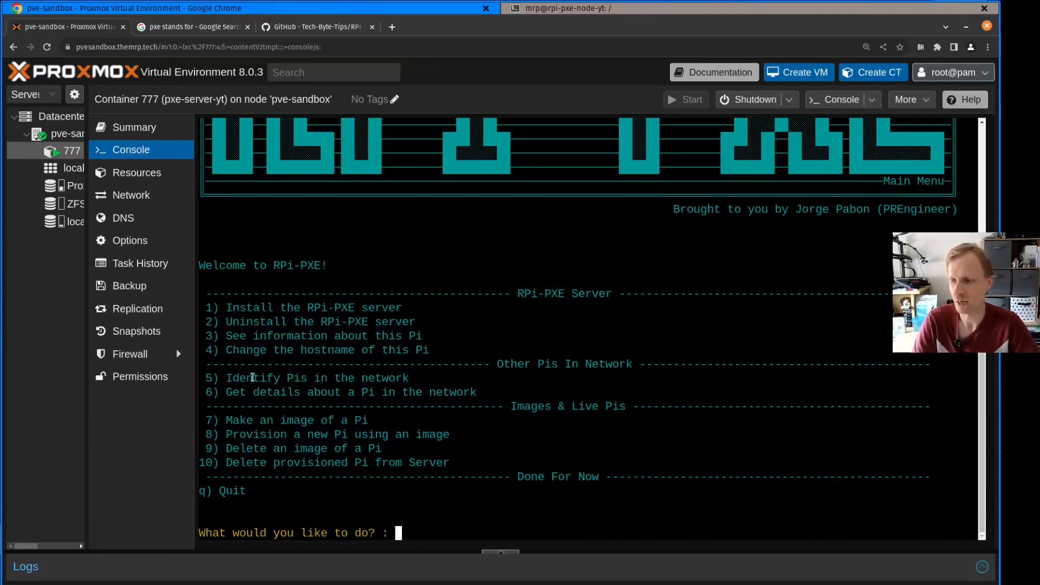
# Choose option 6 to get details about a Pi in the network
pyautogui.moveTo(224, 391); pyautogui.dragTo(383, 400)
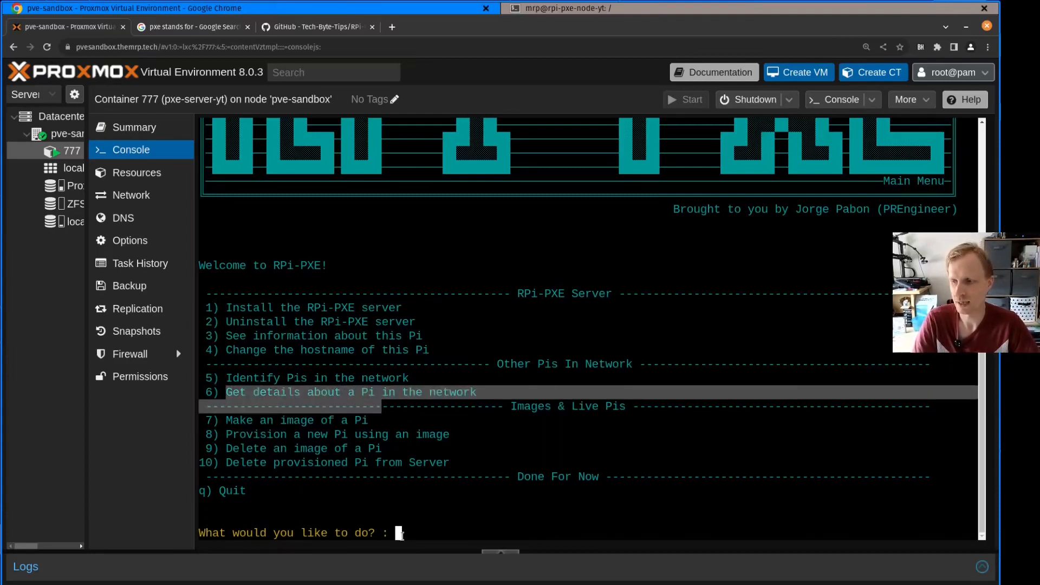
pyautogui.click(422, 529)
pyautogui.write('6')
pyautogui.press('Return')
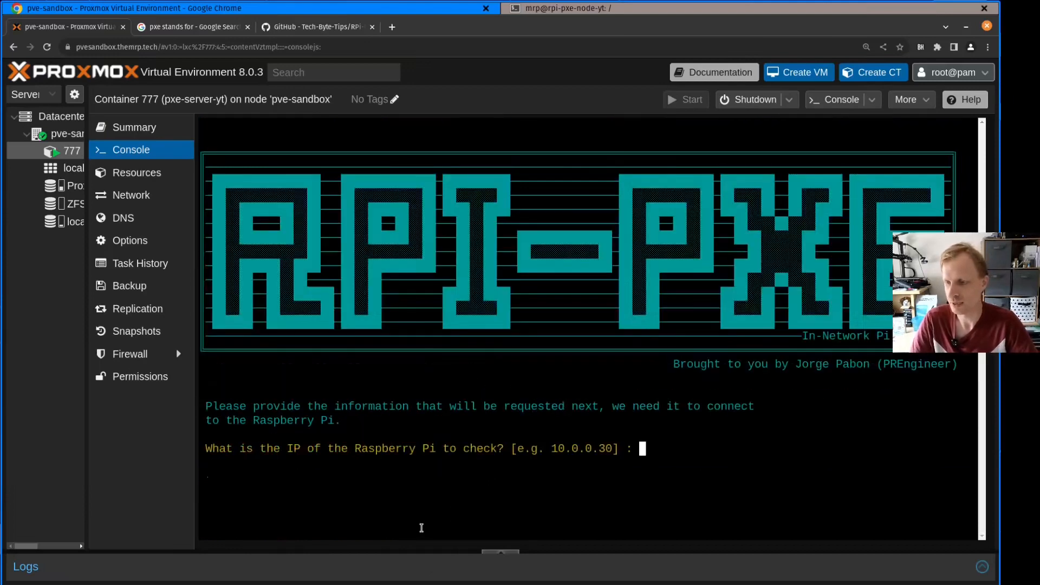
# Enter the Pi's IP 192.168.178.32, its login username and the account password, and select the serial number in the retrieved details
pyautogui.write('192.168.1078.')
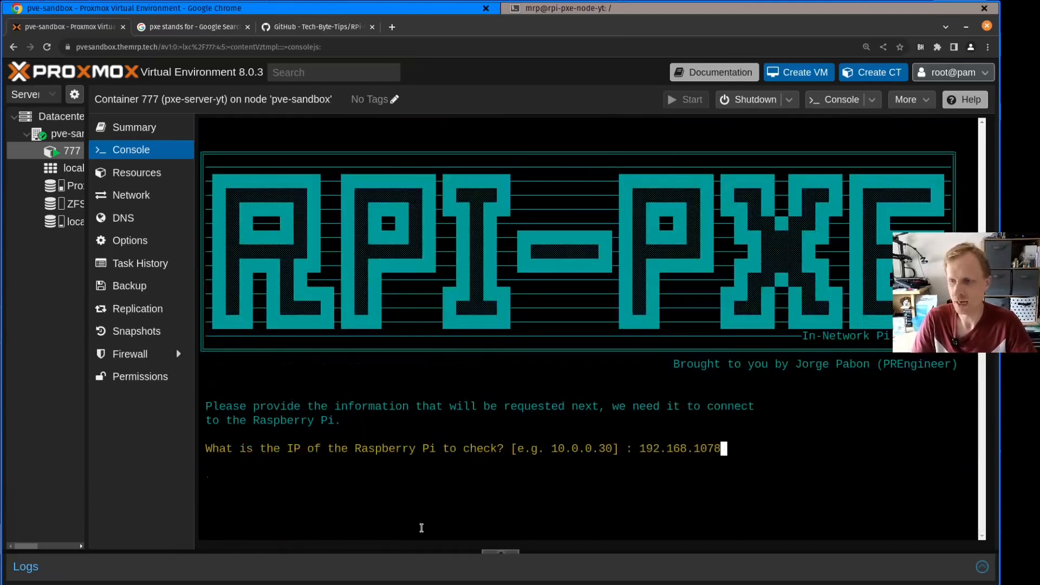
pyautogui.press('BackSpace')
pyautogui.press('BackSpace')
pyautogui.press('BackSpace')
pyautogui.press('BackSpace')
pyautogui.write('78.32')
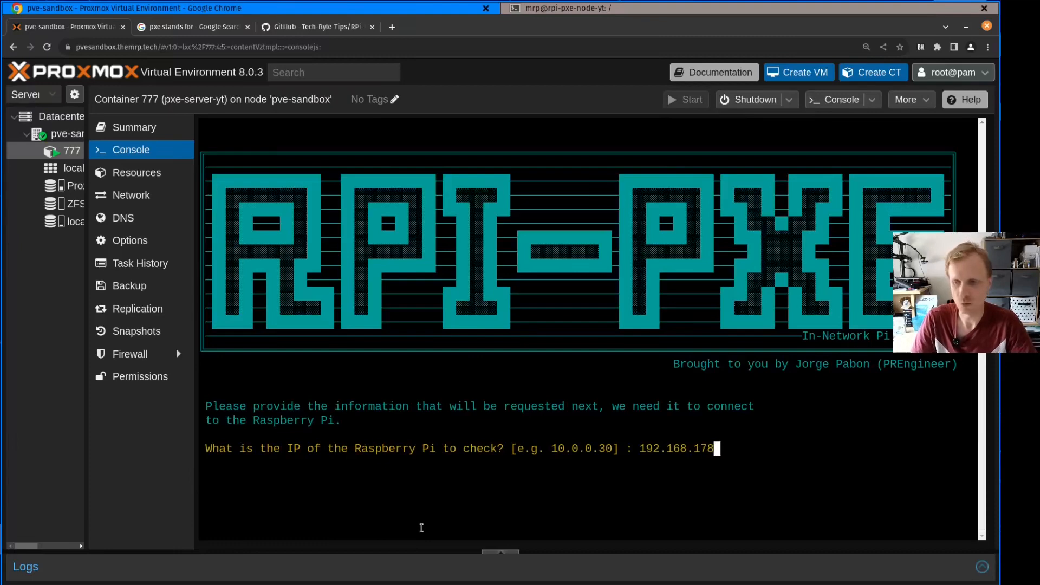
pyautogui.press('Return')
pyautogui.write('mrp')
pyautogui.press('Return')
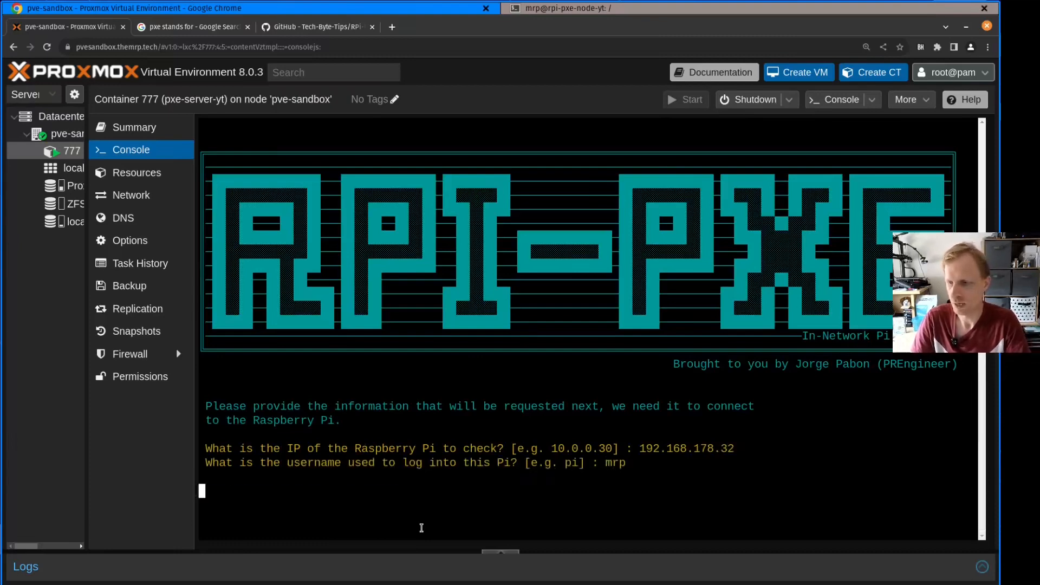
pyautogui.press('Return')
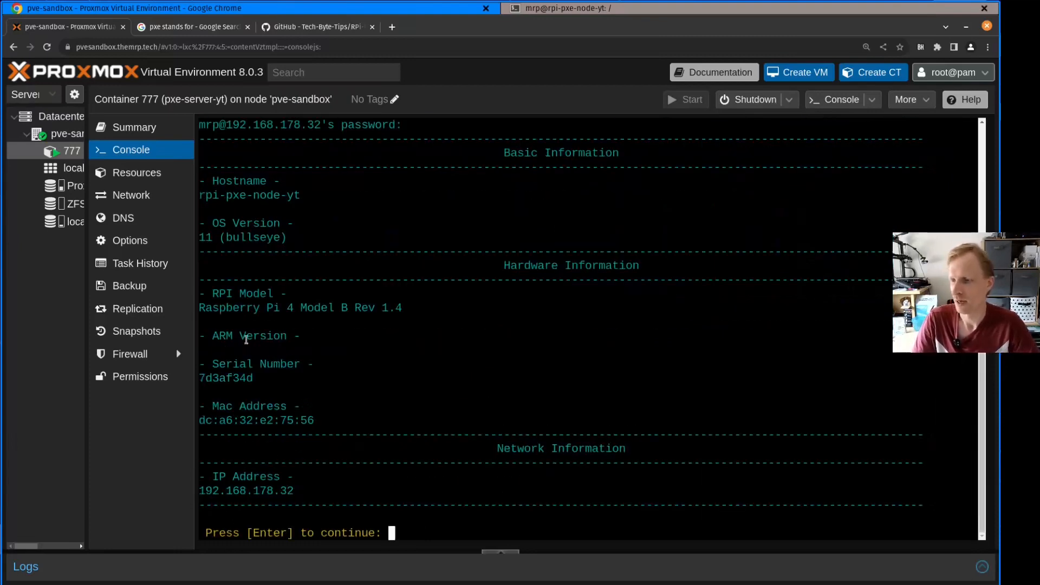
pyautogui.doubleClick(232, 379)
pyautogui.hotkey('ctrl', 'c')
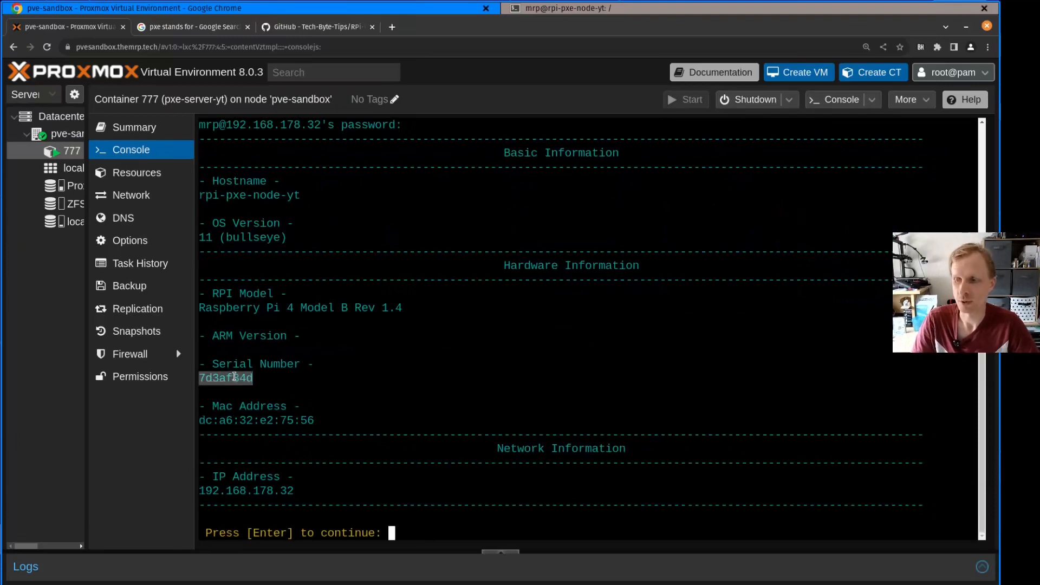
# Return to the main menu, choose option 8 to provision a new Pi, and enter pi4 as the image name
pyautogui.click(331, 387)
pyautogui.press('Return')
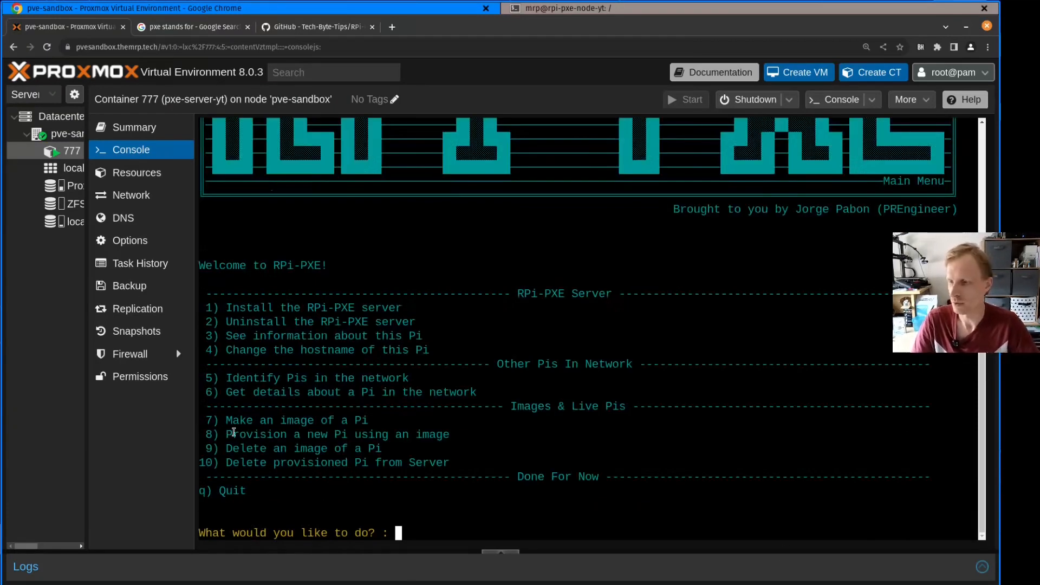
pyautogui.write('8')
pyautogui.press('Return')
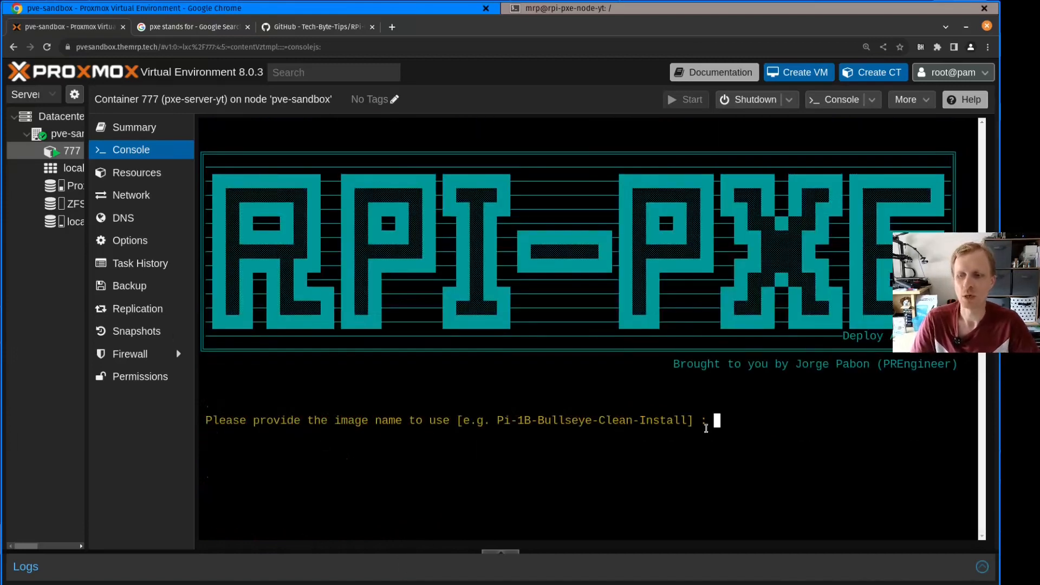
pyautogui.write('pi4')
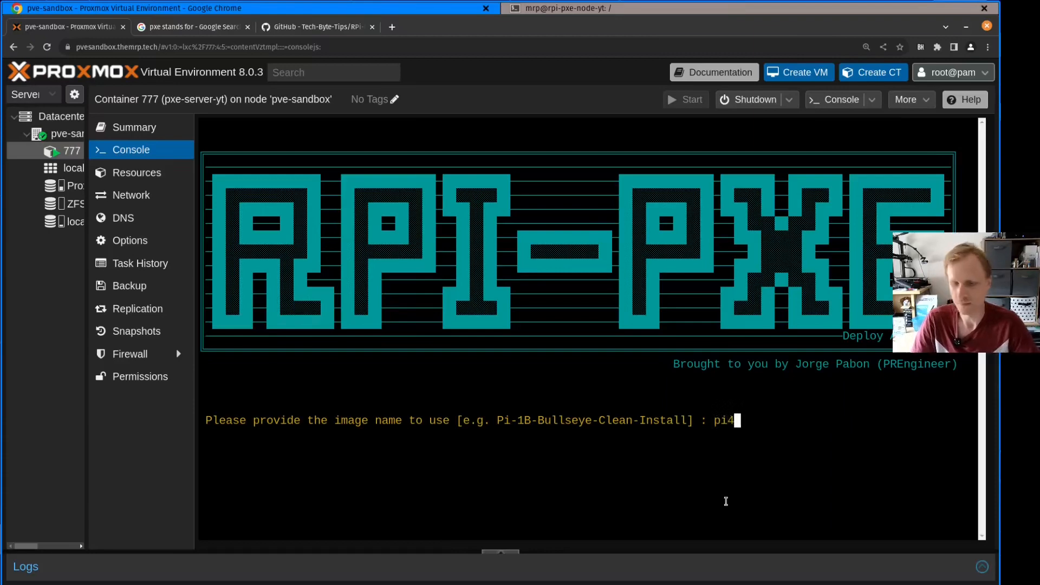
pyautogui.press('Return')
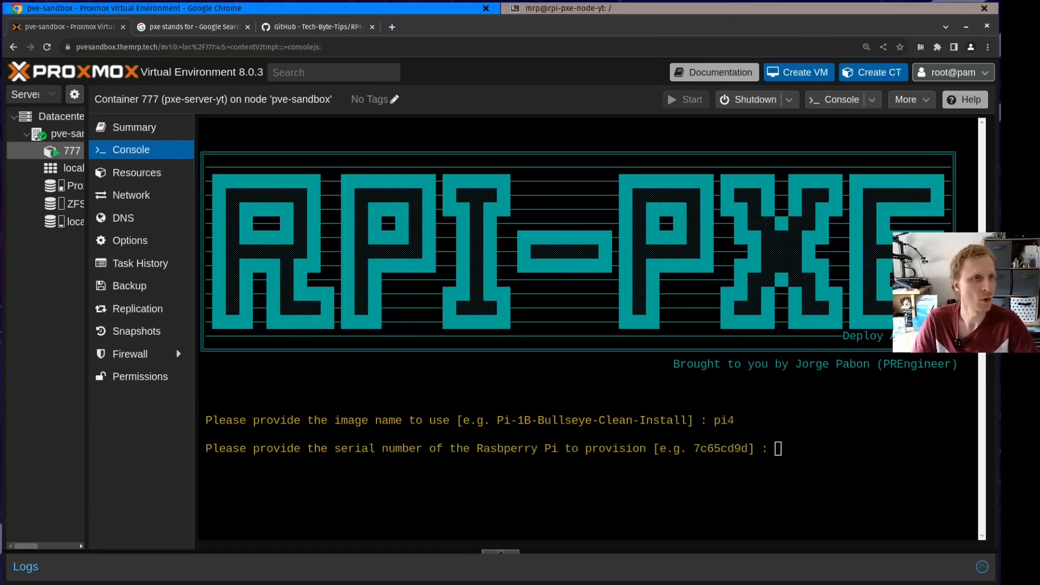
# Paste 7d3af34d as the serial number of the Pi to provision and answer n to restricting filesystem access
pyautogui.click(775, 447)
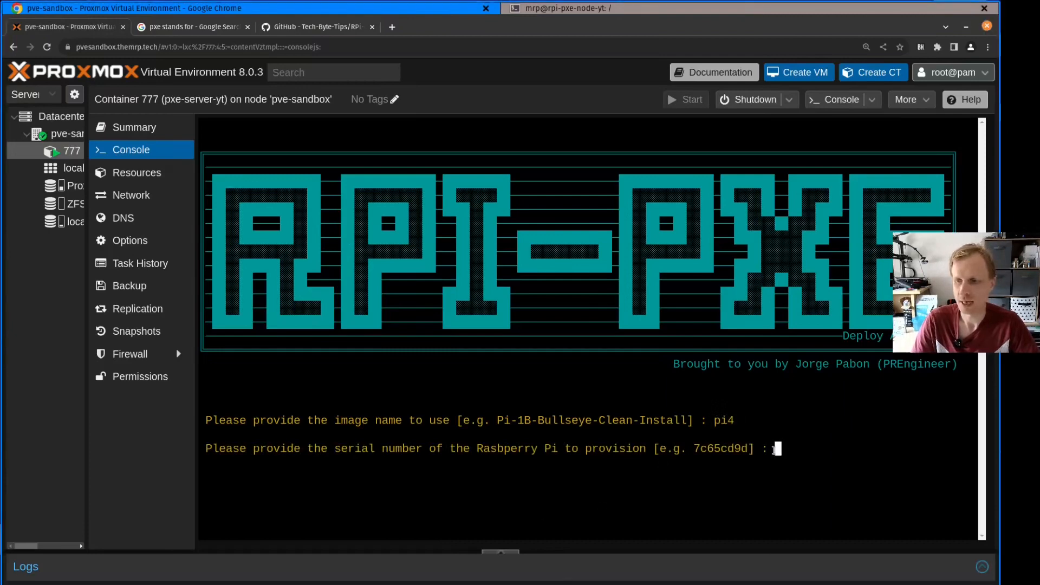
pyautogui.rightClick(775, 449)
pyautogui.click(816, 518)
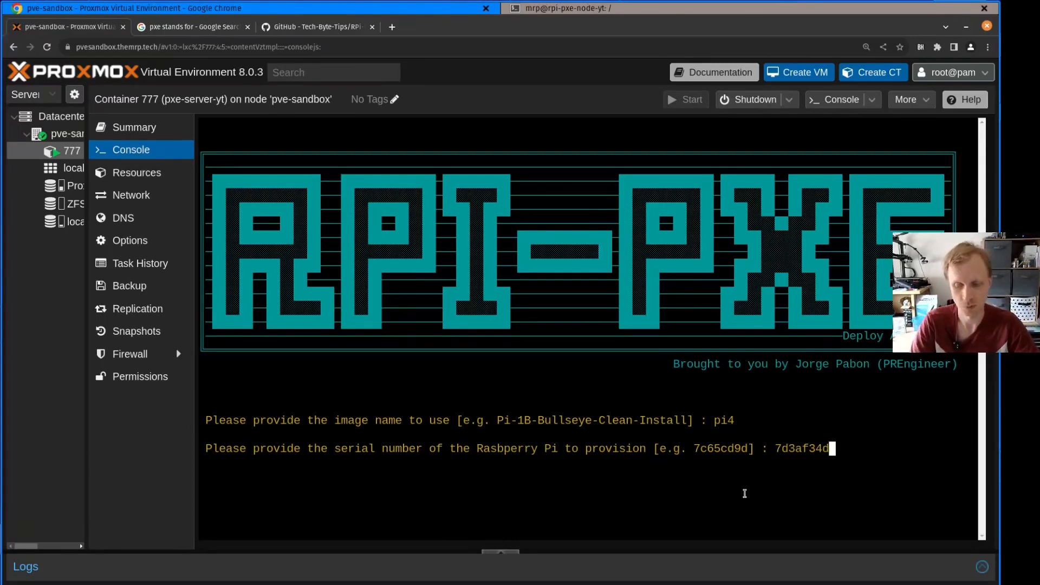
pyautogui.press('Return')
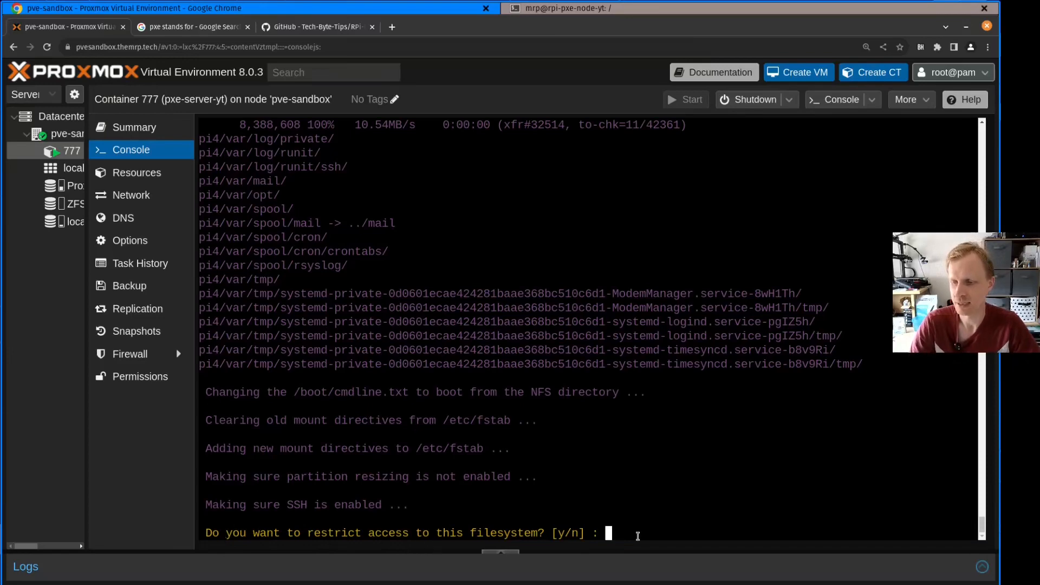
pyautogui.write('n')
pyautogui.press('Return')
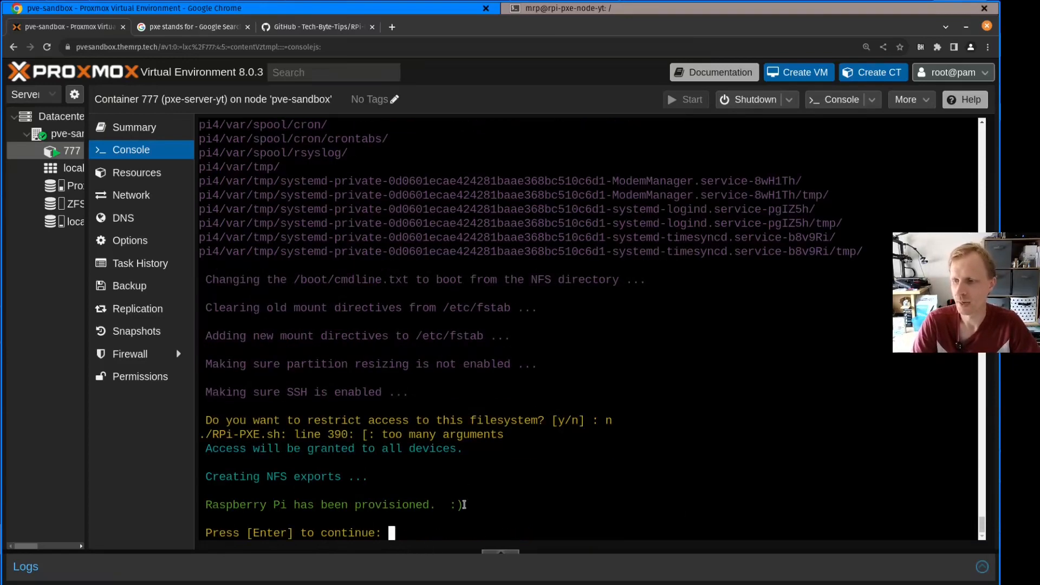
# Return to the main menu, look over the delete options 9 and 10, and quit RPi-PXE with q
pyautogui.moveTo(449, 501); pyautogui.dragTo(479, 504)
pyautogui.click(487, 510)
pyautogui.press('Return')
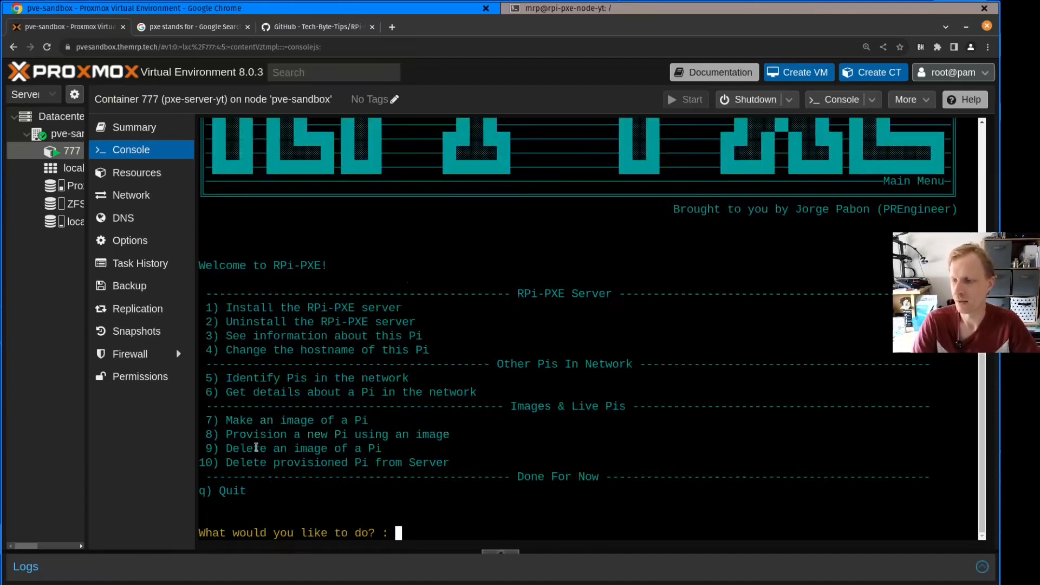
pyautogui.moveTo(232, 449); pyautogui.dragTo(390, 450)
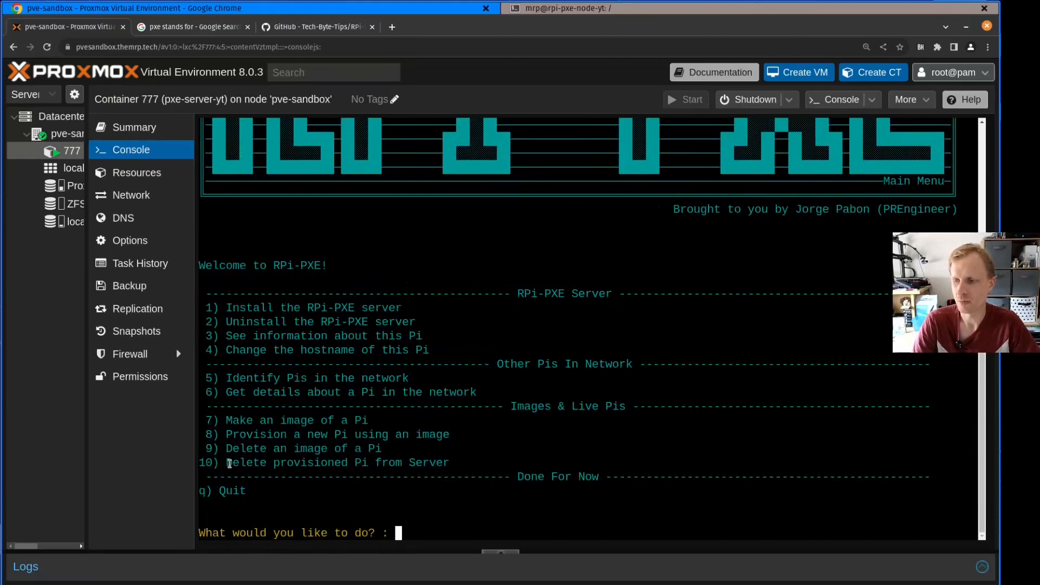
pyautogui.moveTo(228, 463); pyautogui.dragTo(520, 464)
pyautogui.click(430, 466)
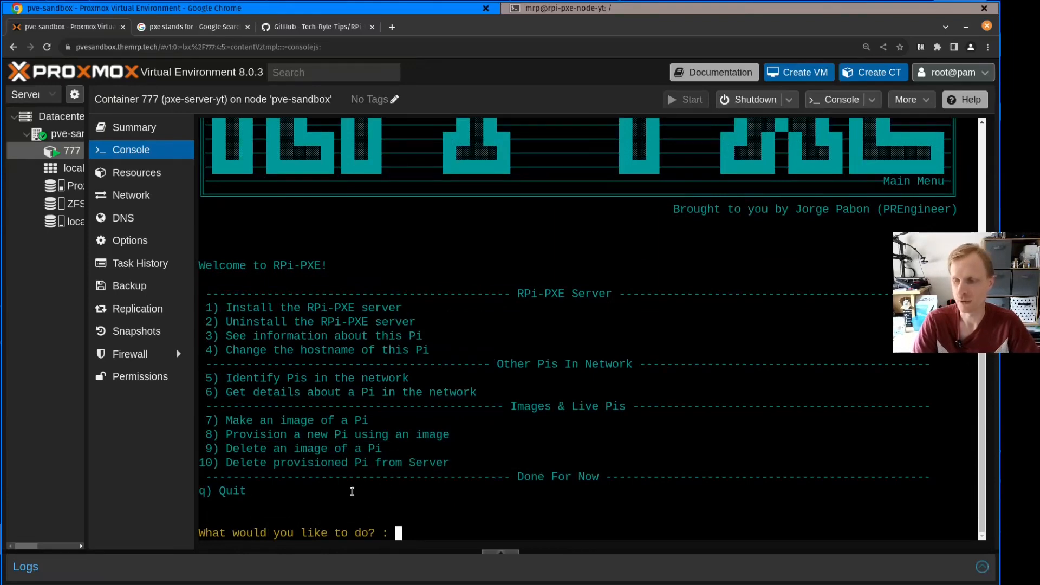
pyautogui.write('q')
pyautogui.press('Return')
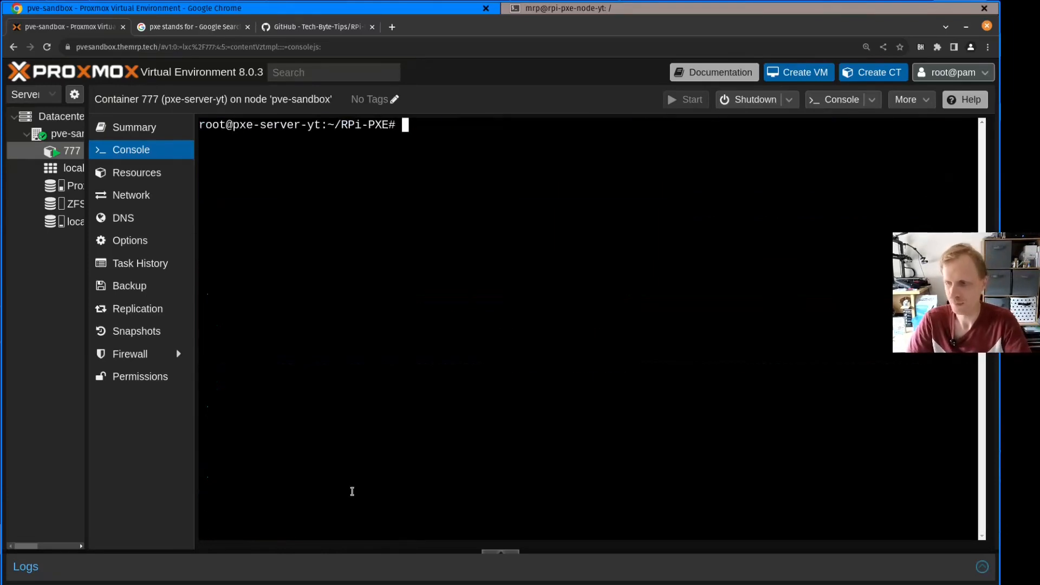
# Change into /PXE/ and list its contents with ls and ls -l
pyautogui.write('cd /PXE/')
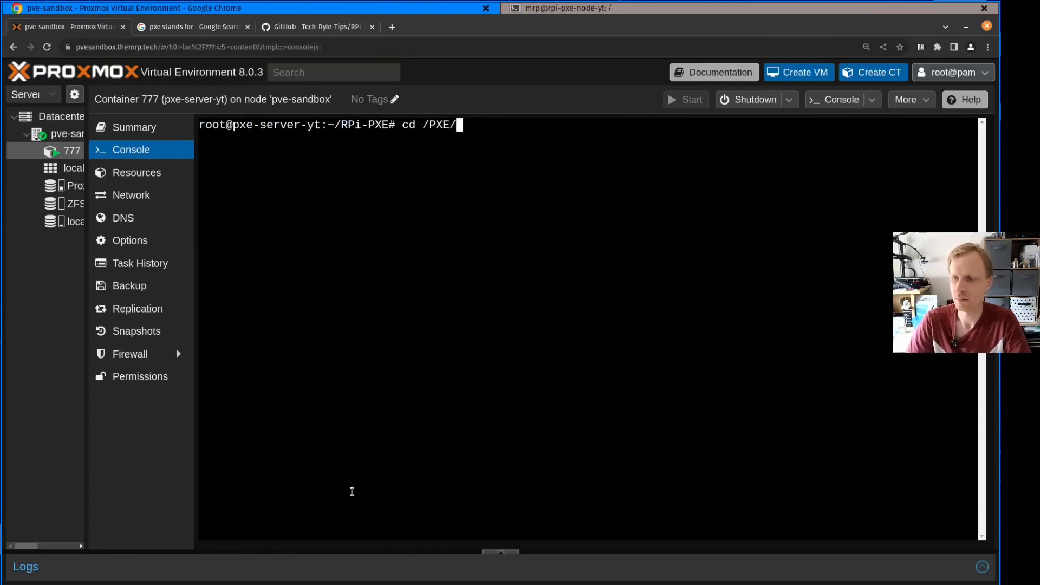
pyautogui.press('Return')
pyautogui.write('ls')
pyautogui.press('Return')
pyautogui.write('ls -l')
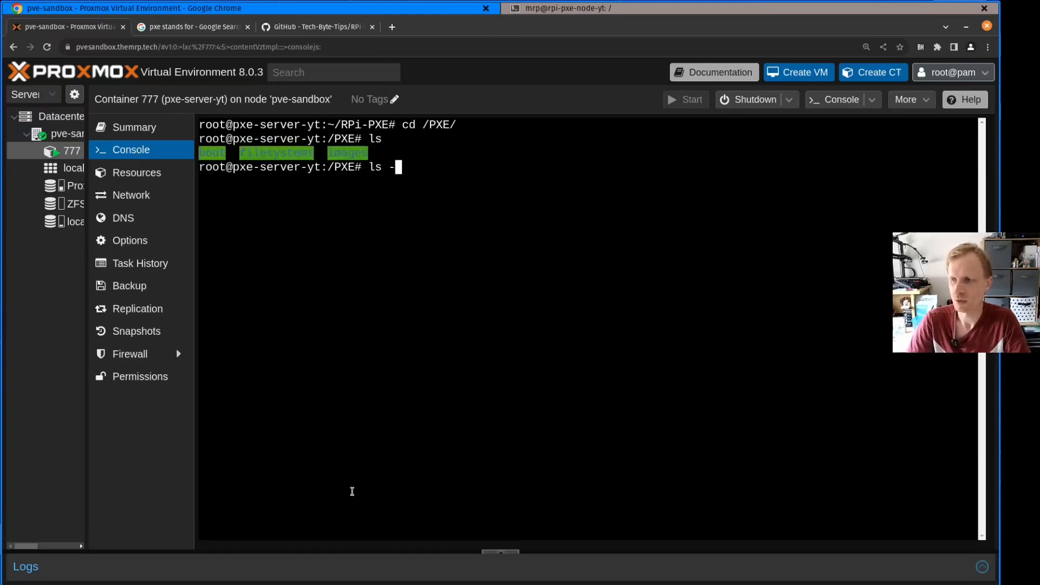
pyautogui.press('Return')
# Change into boot/, list it with ls -l, and list the provisioned Pi's boot files with ls 7d3af34d/
pyautogui.write('cd b')
pyautogui.press('Tab')
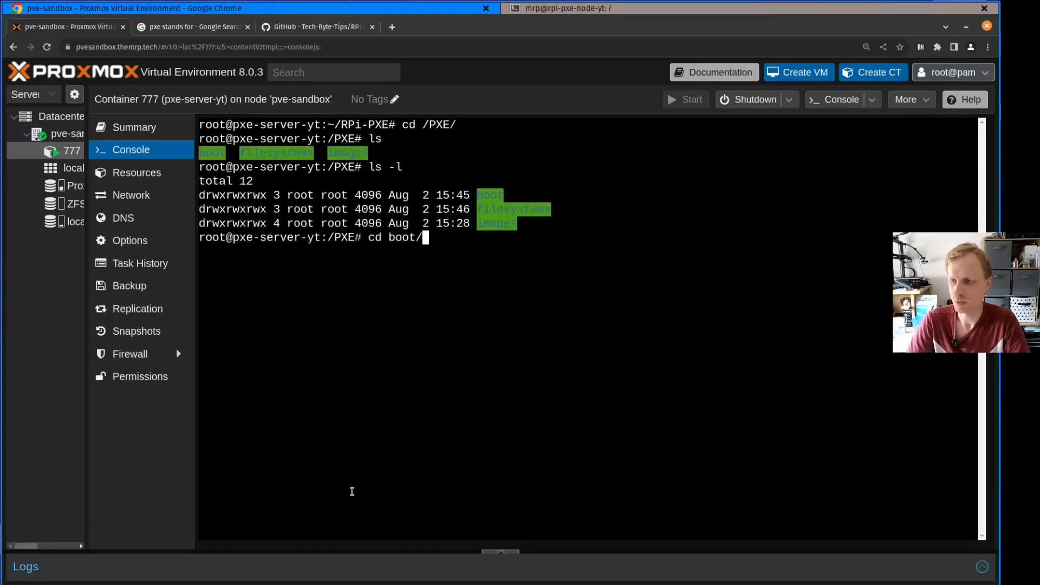
pyautogui.press('Return')
pyautogui.write('ls -l')
pyautogui.press('Return')
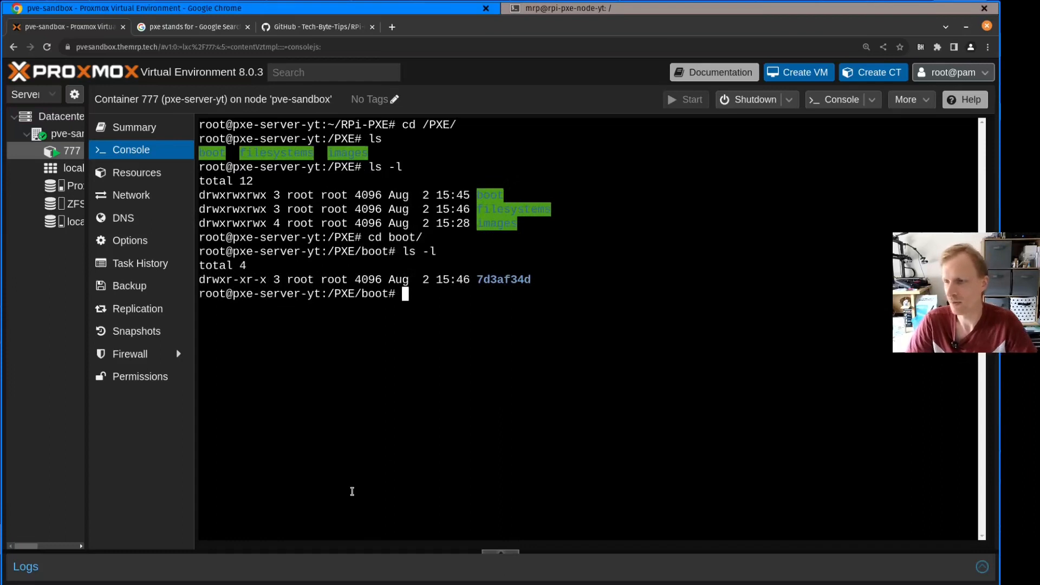
pyautogui.moveTo(461, 280); pyautogui.dragTo(557, 287)
pyautogui.click(463, 373)
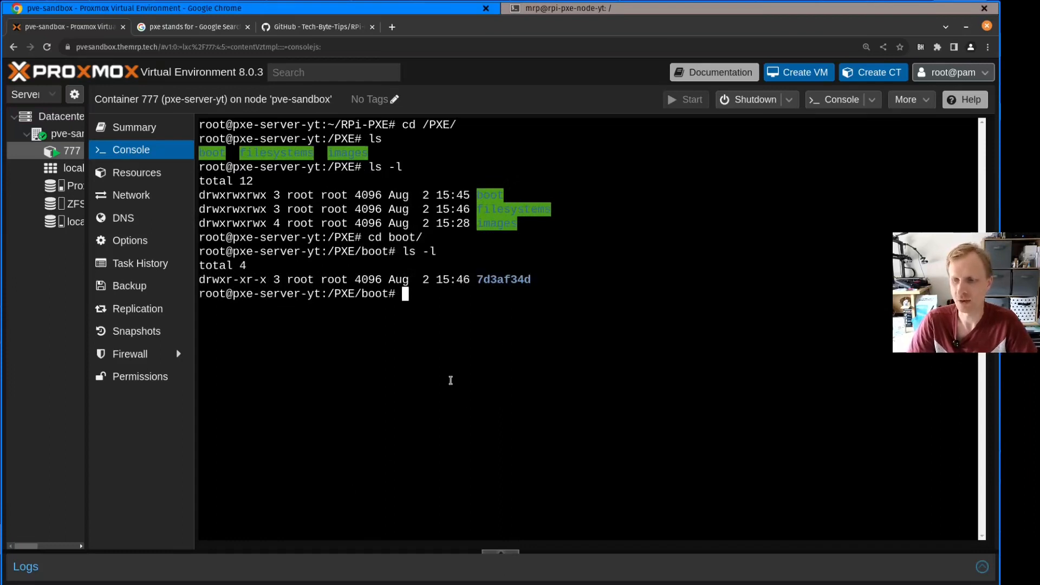
pyautogui.write('ls 7')
pyautogui.press('Tab')
pyautogui.press('Return')
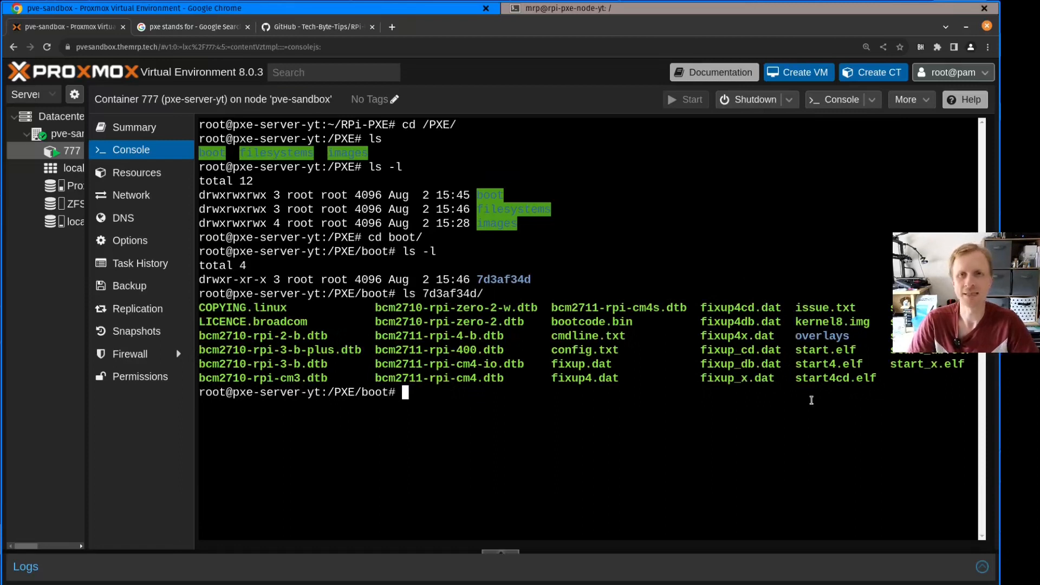
# Change into ../filesystems/ and examine the provisioned Pi's root directories with ls 7d3af34d/
pyautogui.write('cd ')
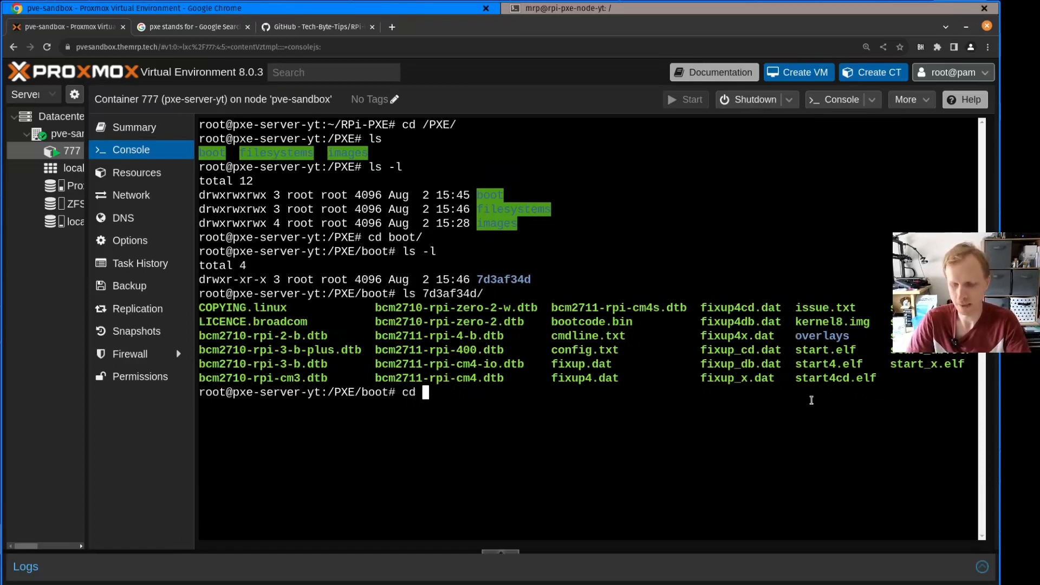
pyautogui.write('../f')
pyautogui.press('Tab')
pyautogui.press('Return')
pyautogui.write('ls ')
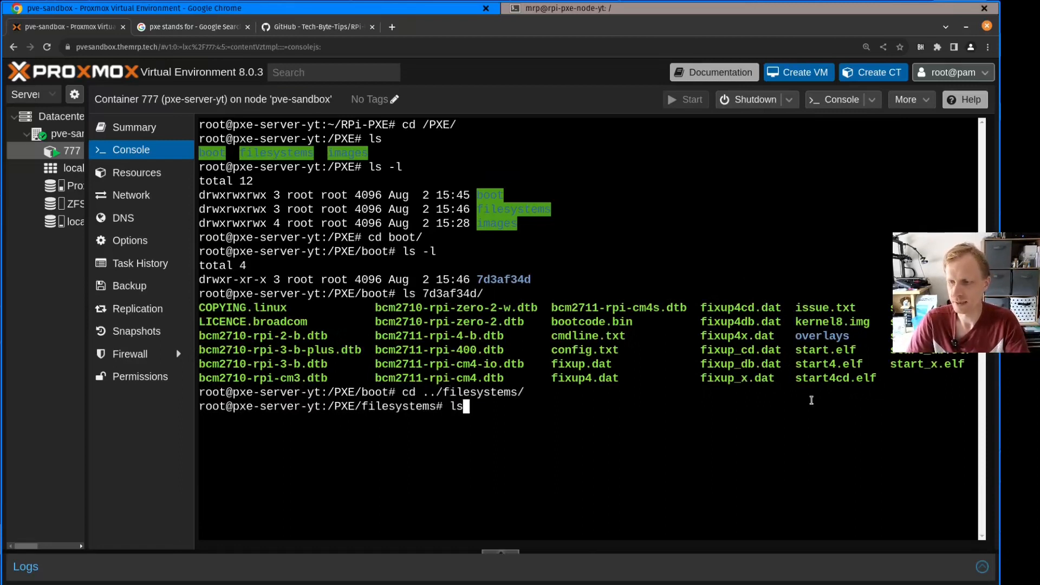
pyautogui.write('7')
pyautogui.press('Tab')
pyautogui.press('Return')
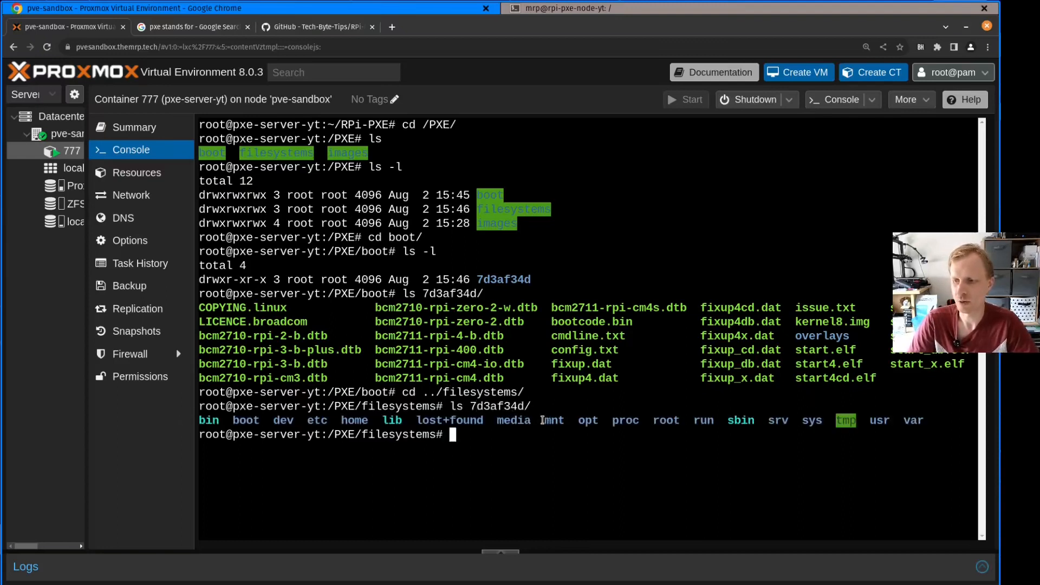
pyautogui.moveTo(543, 420); pyautogui.dragTo(610, 421)
pyautogui.click(658, 419)
pyautogui.moveTo(348, 412); pyautogui.dragTo(506, 422)
pyautogui.moveTo(936, 420); pyautogui.dragTo(881, 415)
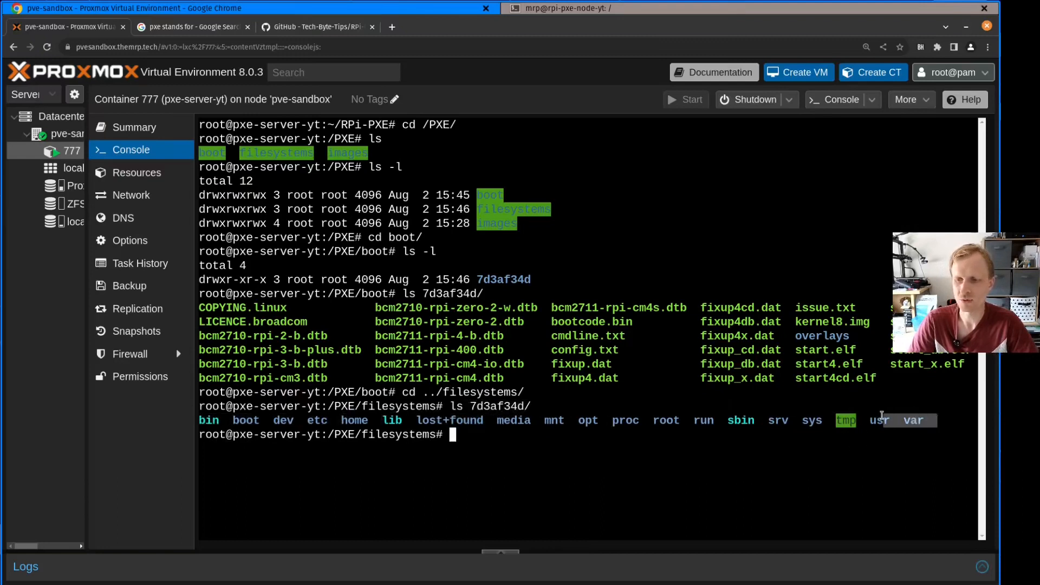
pyautogui.click(557, 443)
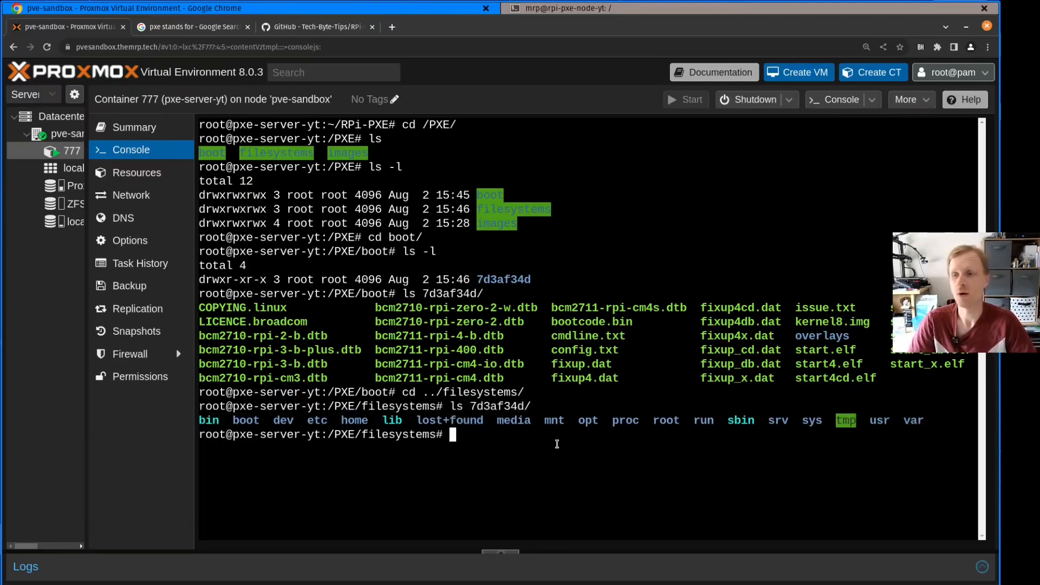
# Switch to the Pi's SSH terminal, run sudo shutdown, and shut the Pi down immediately with sudo shutdown now
pyautogui.hotkey('alt', 'Tab')
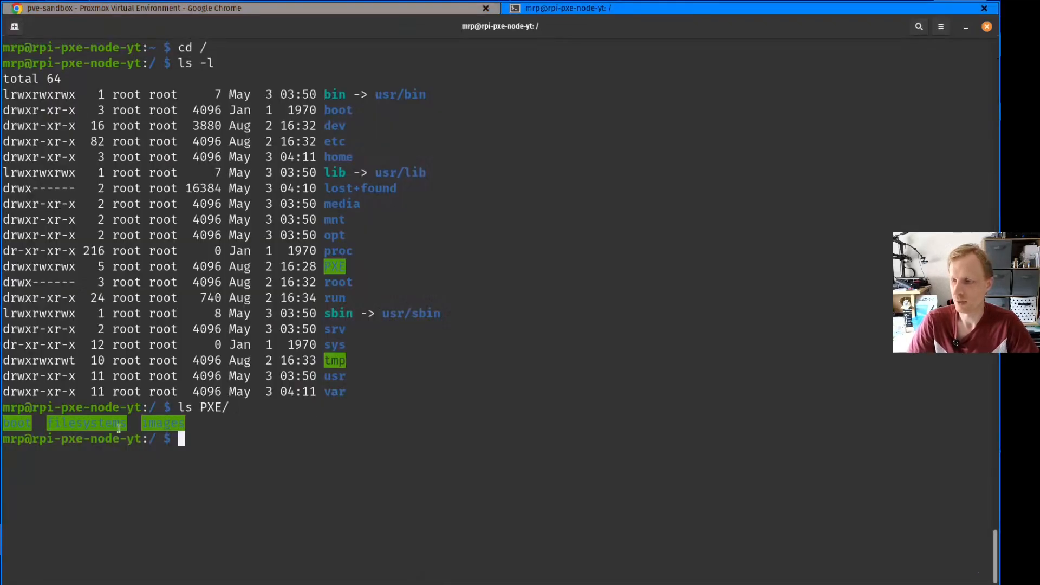
pyautogui.hotkey('ctrl', 'l')
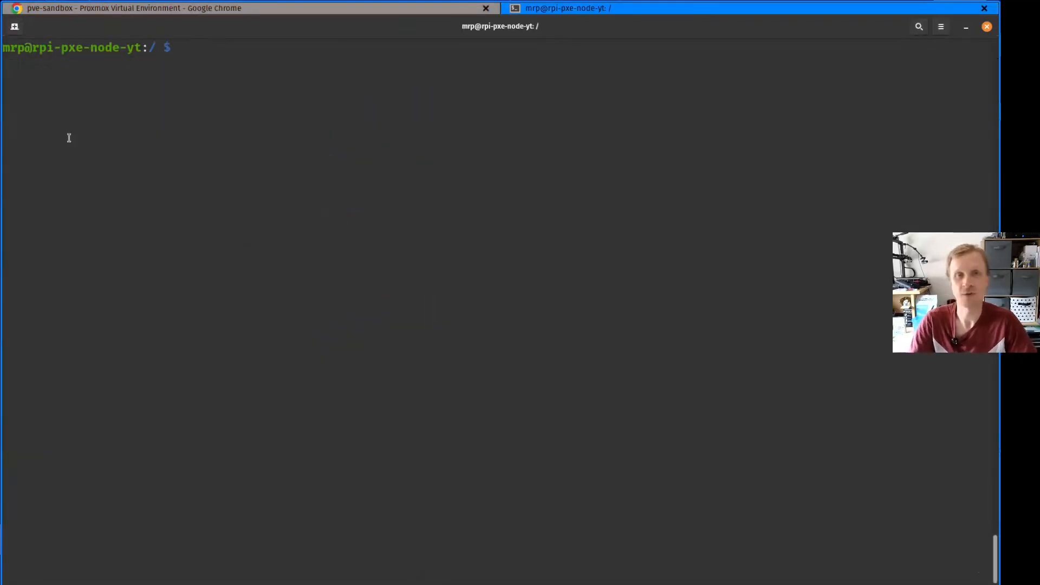
pyautogui.write('sudo shutdown')
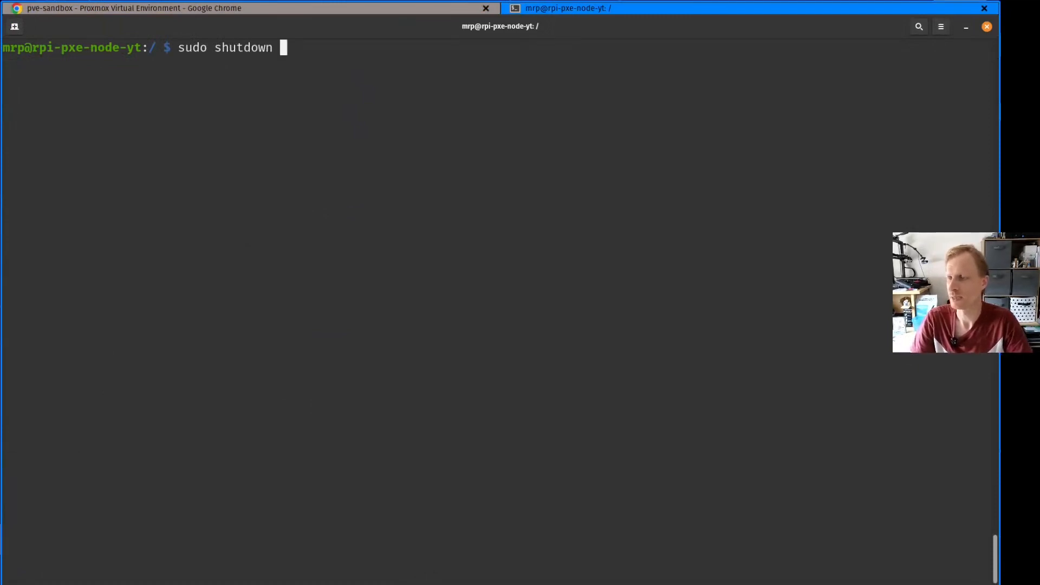
pyautogui.press('Return')
pyautogui.press('Up')
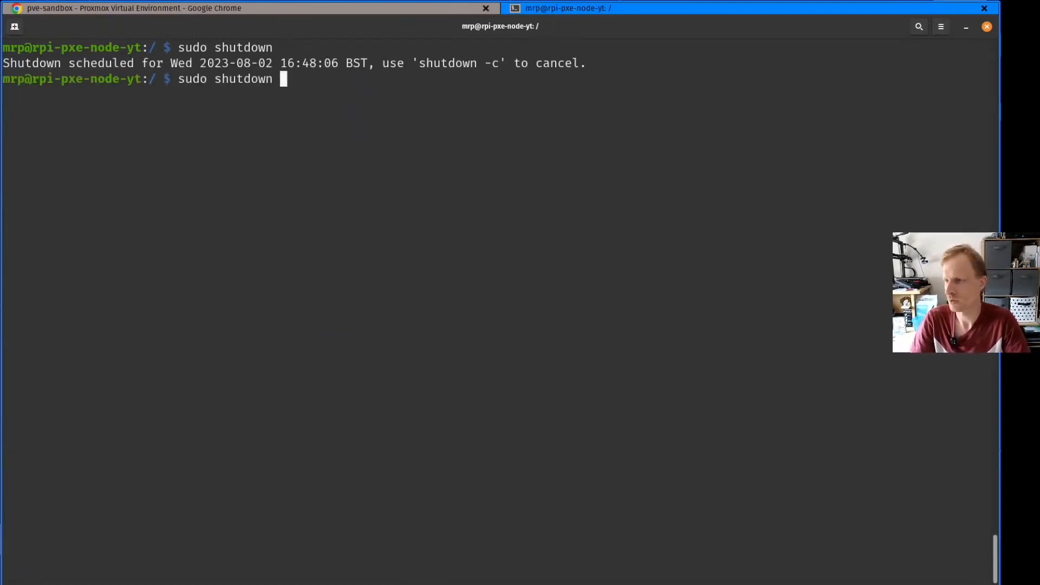
pyautogui.write('now')
pyautogui.press('Return')
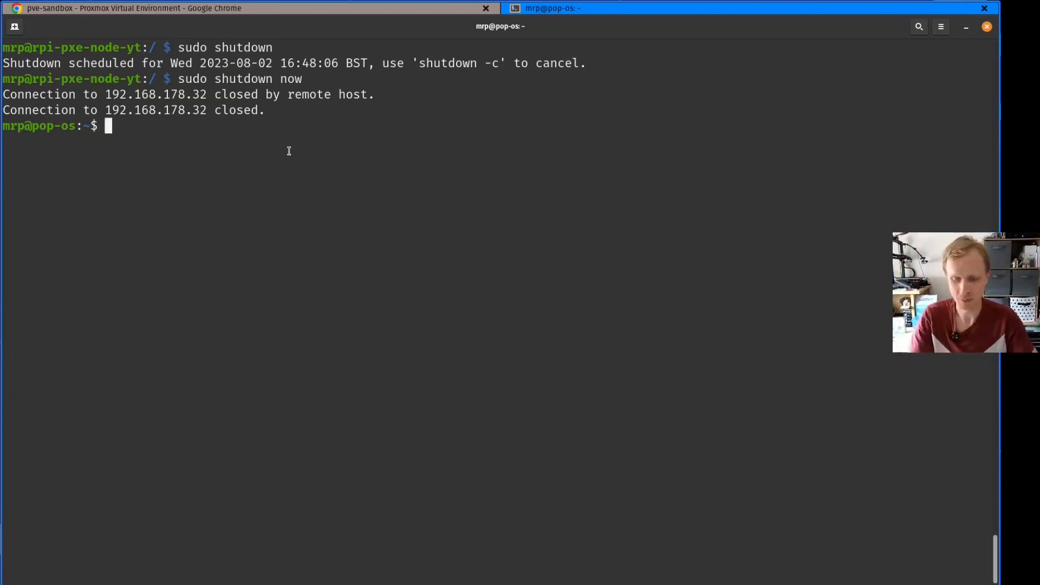
# Ping 192.168.178.32 until the Pi responds, and stop the ping
pyautogui.write('ping 192.168.178.32')
pyautogui.press('Return')
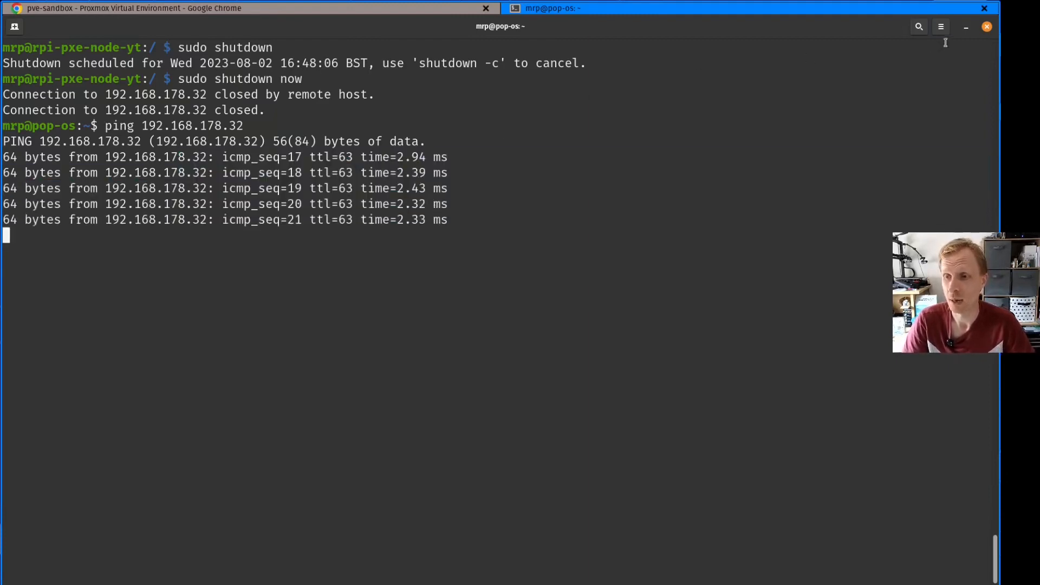
pyautogui.hotkey('ctrl', 'c')
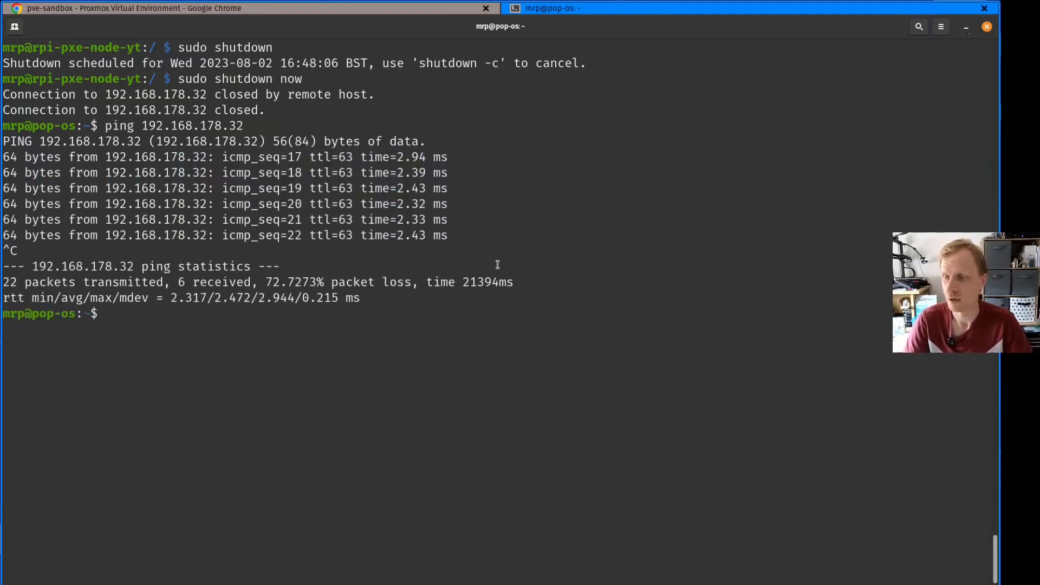
# Reconnect to the Pi at 192.168.178.32 over SSH by reusing the earlier ssh command and entering the account password
pyautogui.press('Up')
pyautogui.press('Up')
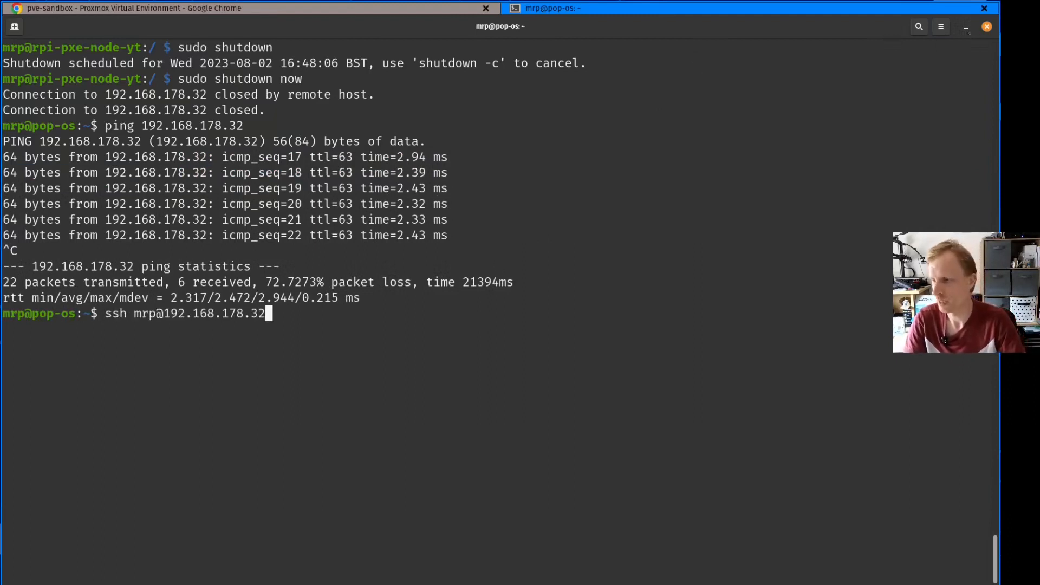
pyautogui.press('Return')
pyautogui.press('Return')
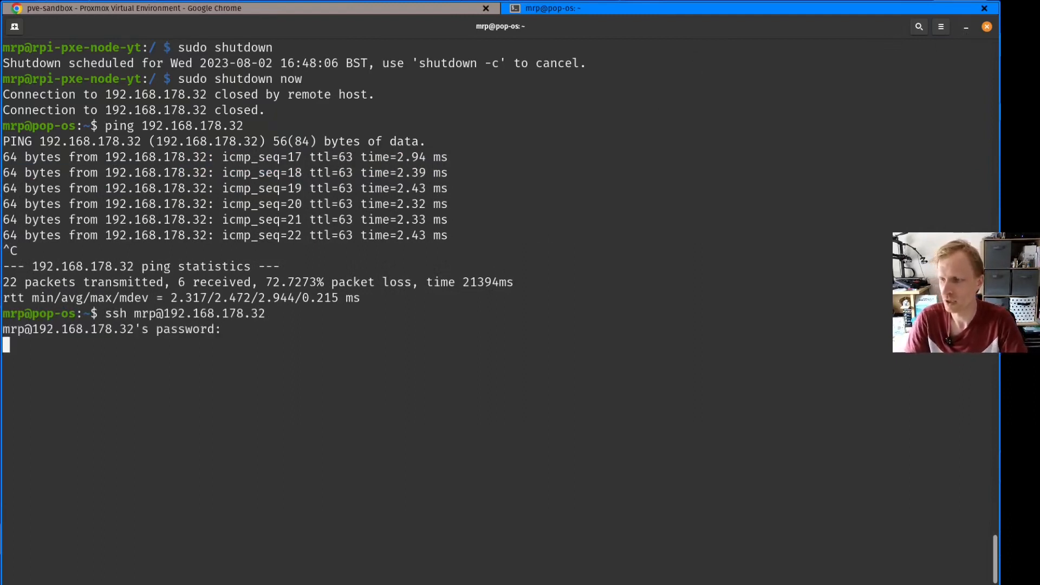
# Clear the terminal, change to the root directory with cd /, and examine its listing with ls and ls -l
pyautogui.hotkey('ctrl', 'l')
pyautogui.write('cd /')
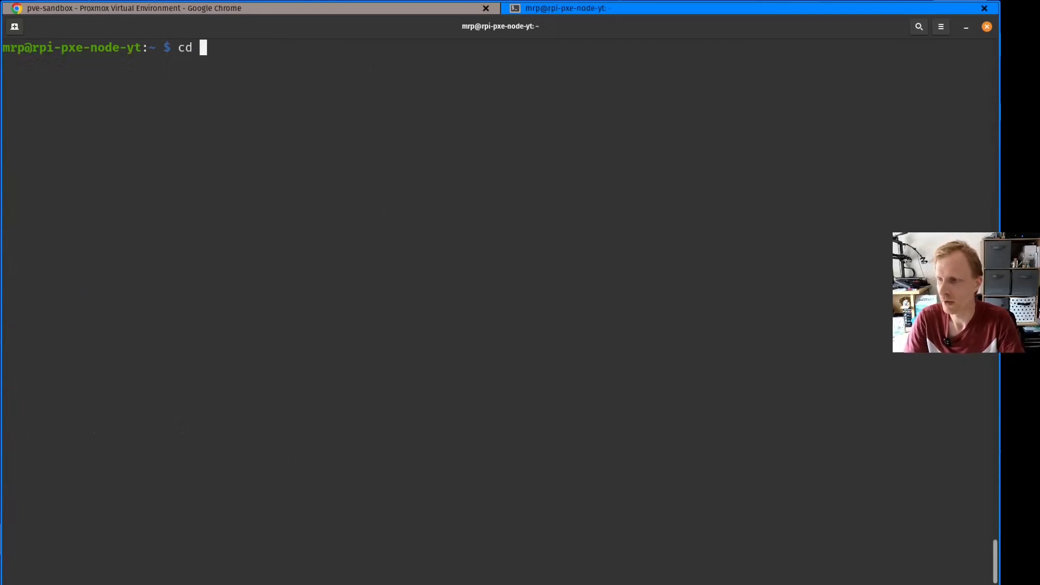
pyautogui.press('Return')
pyautogui.write('ls')
pyautogui.press('Return')
pyautogui.write('ls -l')
pyautogui.press('Return')
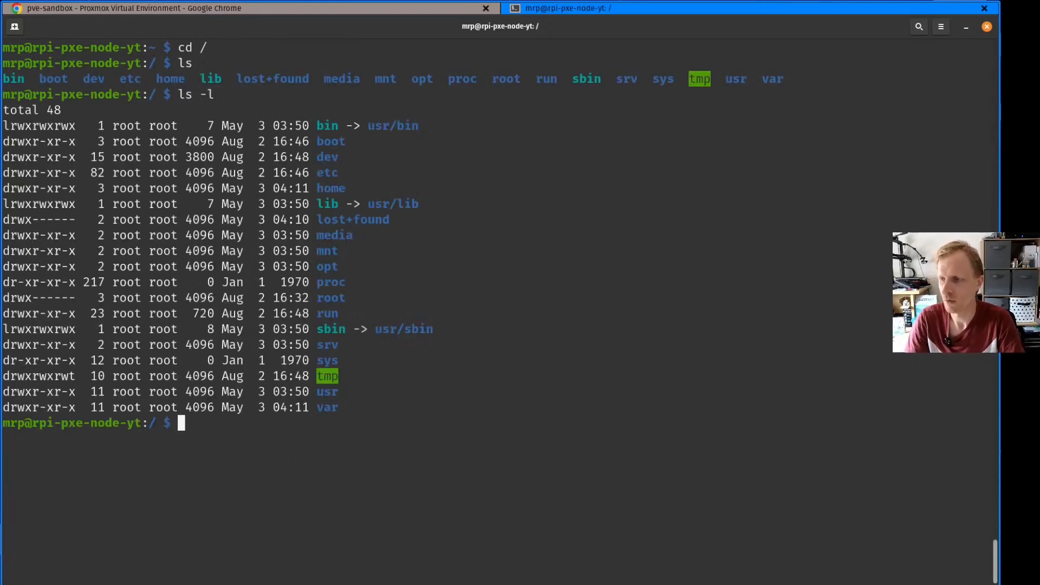
pyautogui.moveTo(333, 126); pyautogui.dragTo(425, 400)
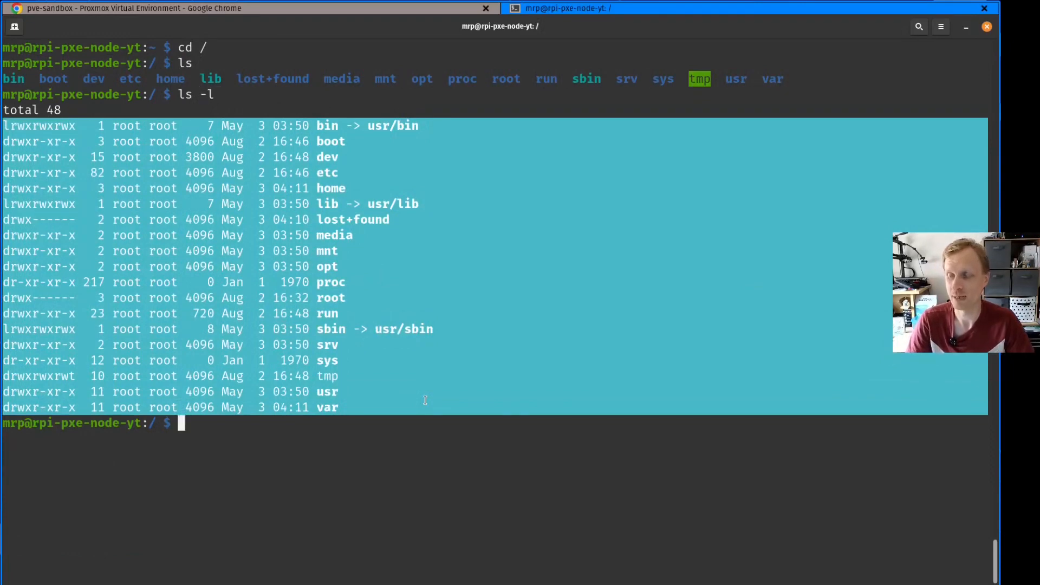
# Switch to the PXE server's Proxmox console, clear it, and examine the /PXE/filesystems directory with ls -l
pyautogui.click(426, 400)
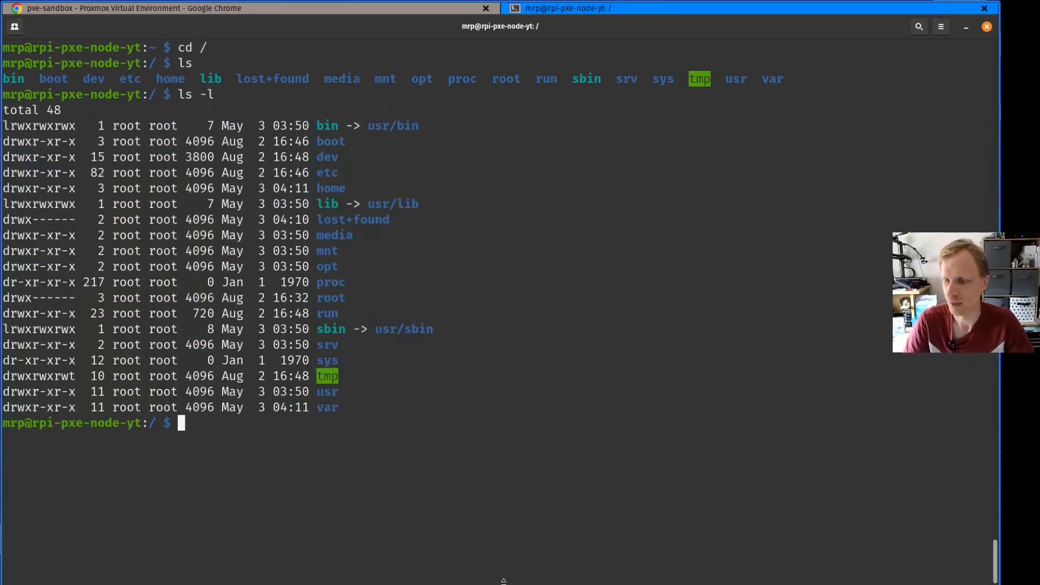
pyautogui.click(616, 584)
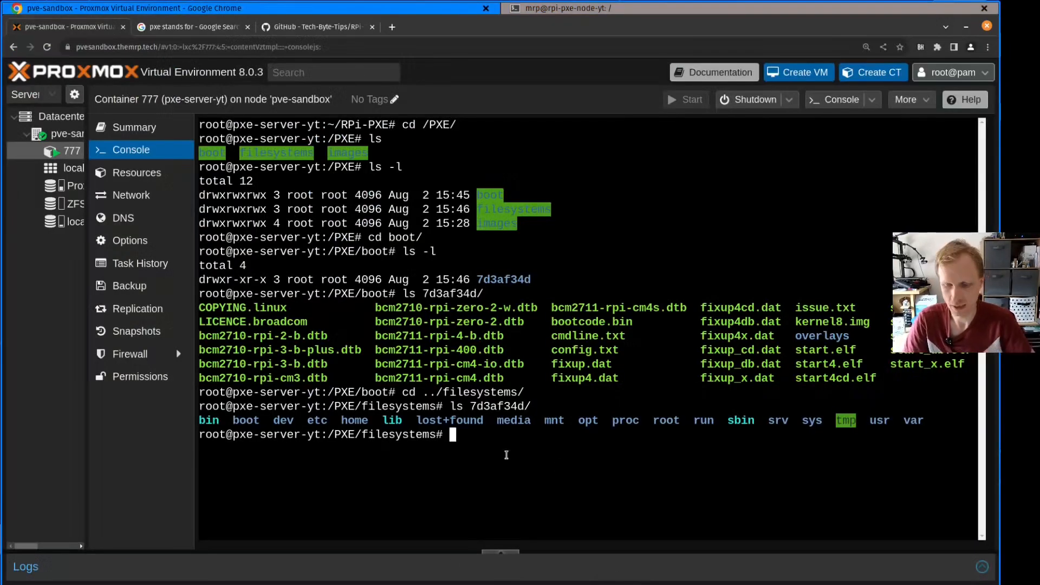
pyautogui.hotkey('ctrl', 'l')
pyautogui.write('ls -l')
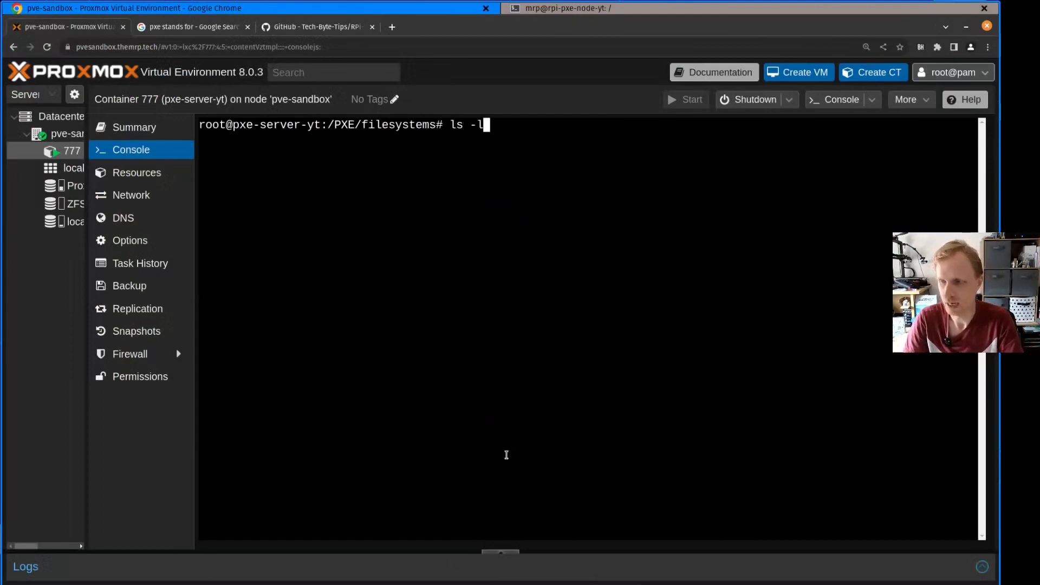
pyautogui.press('Return')
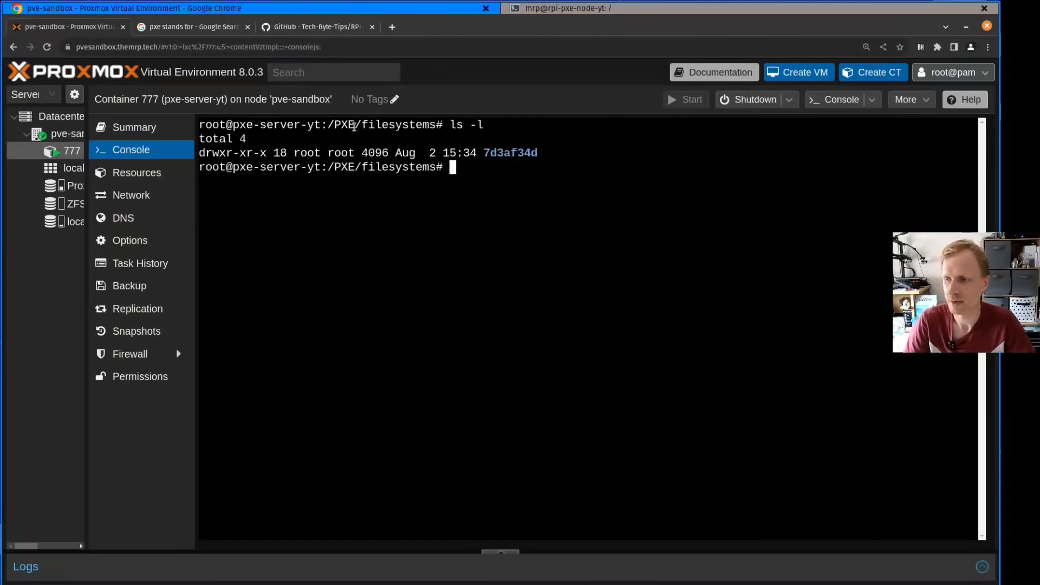
pyautogui.moveTo(367, 126); pyautogui.dragTo(429, 126)
pyautogui.click(490, 247)
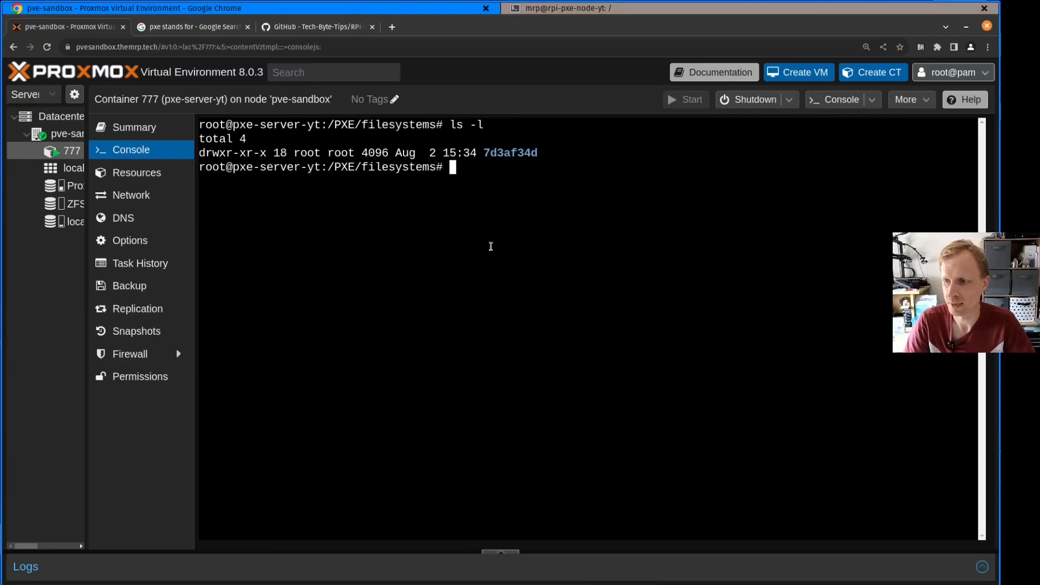
# Change into the 7d3af34d directory and examine its contents with ls and ls -l
pyautogui.write('cd')
pyautogui.press('Tab')
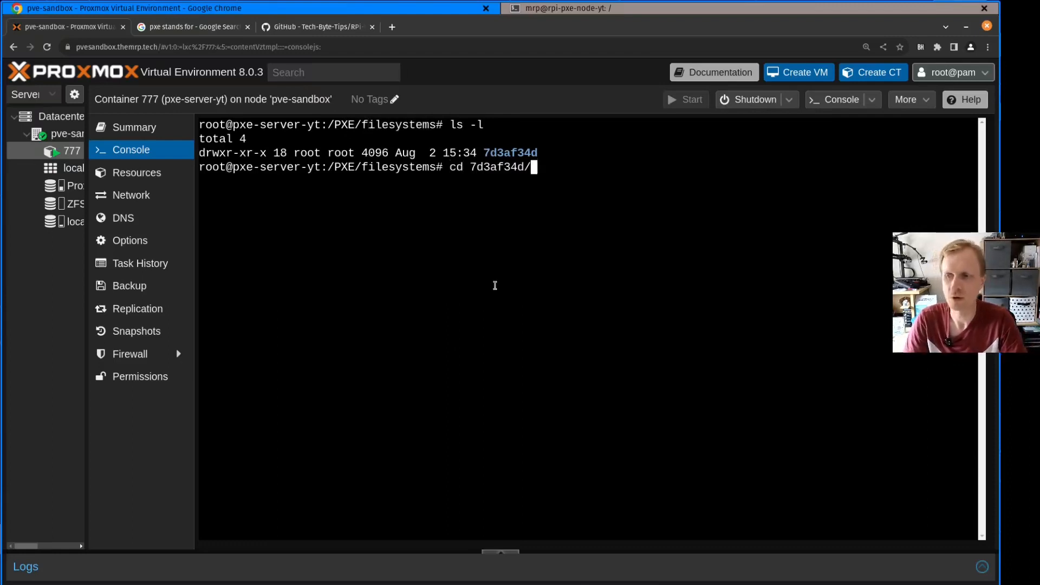
pyautogui.press('Return')
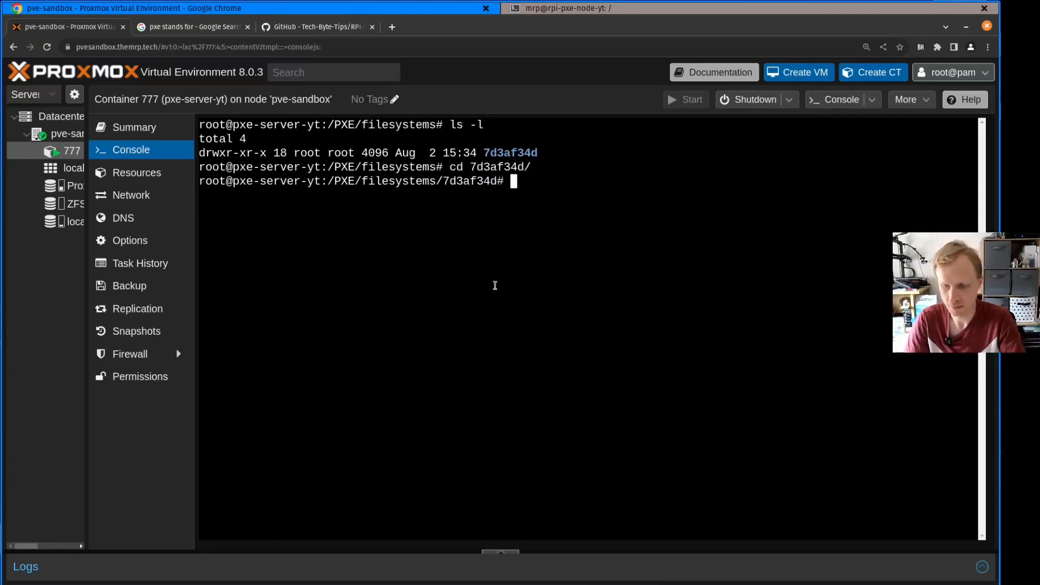
pyautogui.write('ls')
pyautogui.press('Return')
pyautogui.write('ls -l')
pyautogui.press('Return')
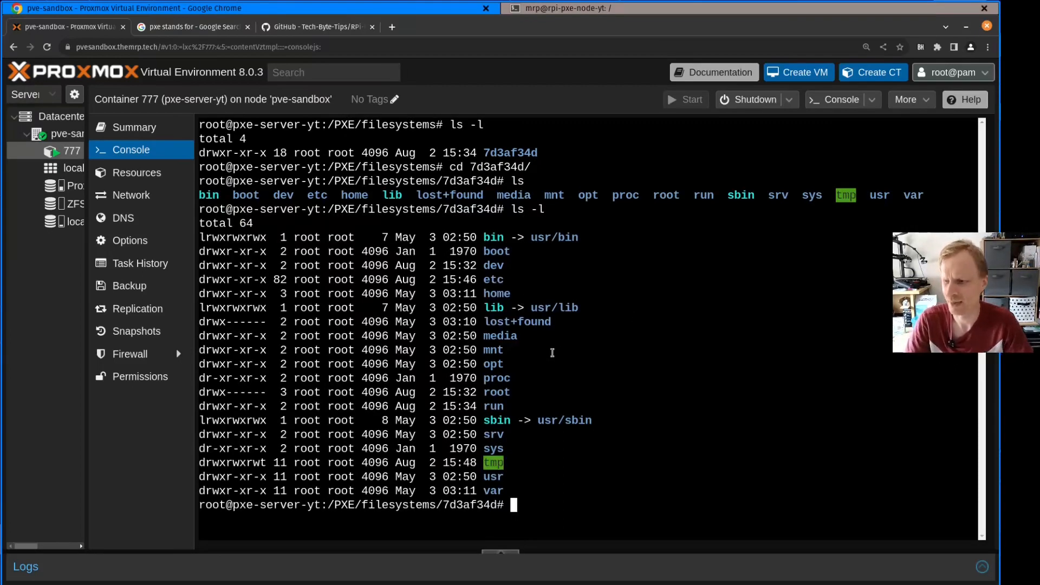
# Change to home/mrp inside the Pi's file system, clear the console, and list the directory with ls
pyautogui.write('cd home/mrp/')
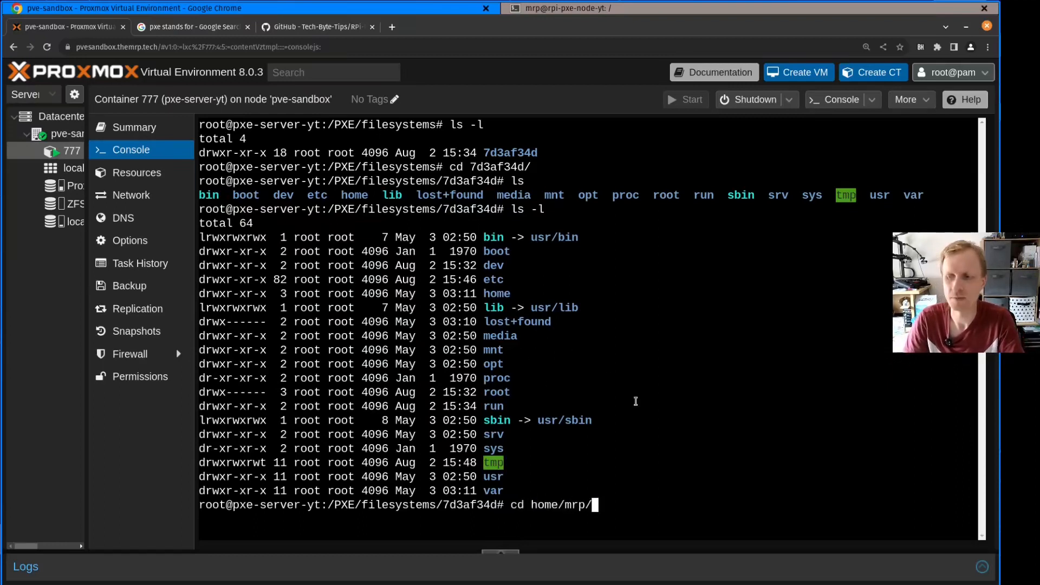
pyautogui.press('Return')
pyautogui.write('ls')
pyautogui.press('Return')
pyautogui.hotkey('ctrl', 'l')
pyautogui.write('ls')
pyautogui.press('Return')
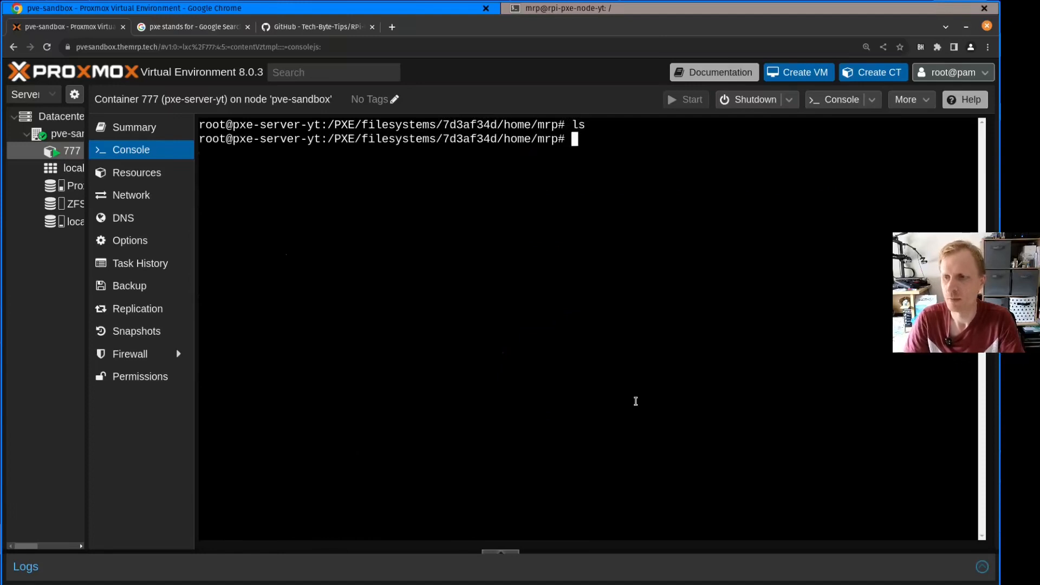
# Create an empty file named test.123 in the Pi's home directory on the server with touch
pyautogui.write('touch test')
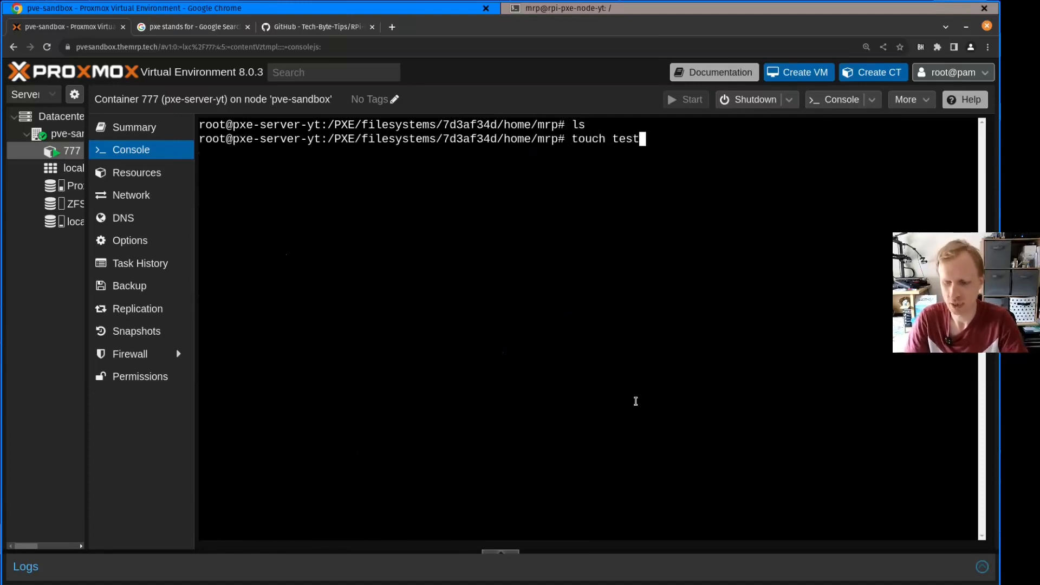
pyautogui.write('.123')
pyautogui.press('Return')
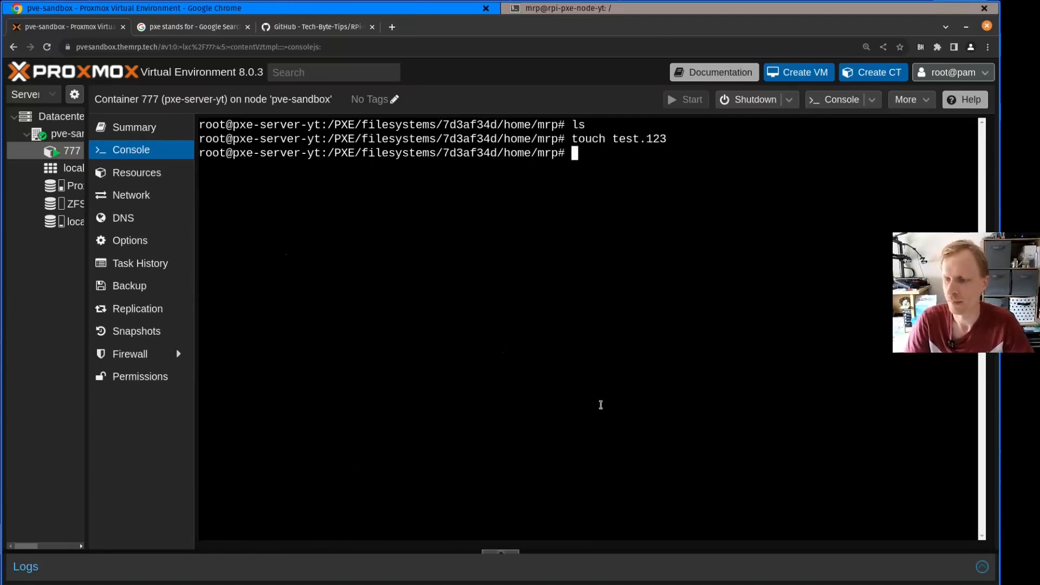
# Switch to the Pi's SSH terminal, change to the home directory with cd ~, and list it with ls to check for test.123
pyautogui.click(421, 583)
pyautogui.moveTo(176, 140); pyautogui.dragTo(301, 410)
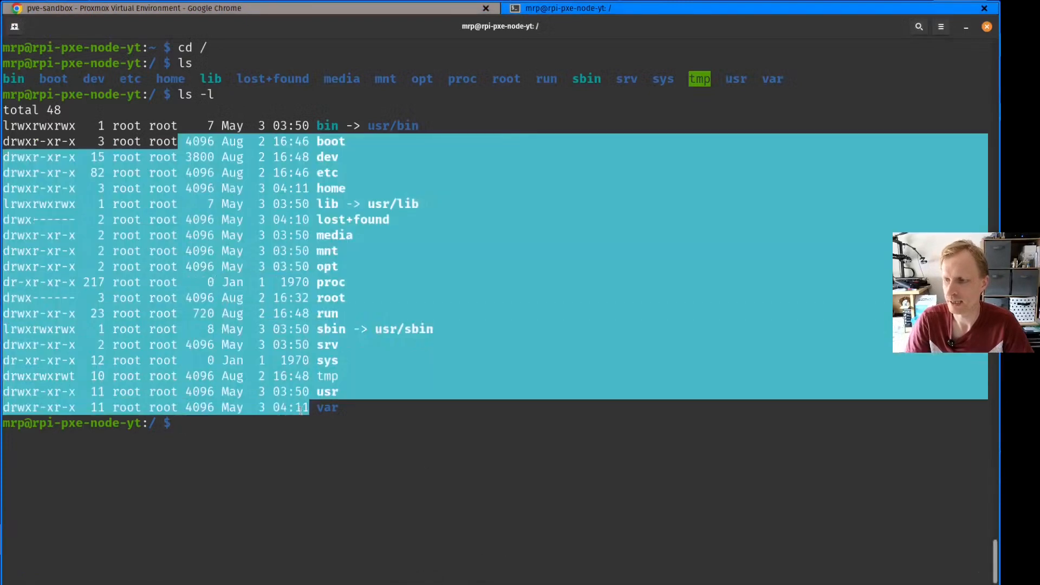
pyautogui.click(267, 436)
pyautogui.moveTo(39, 424); pyautogui.dragTo(268, 447)
pyautogui.click(306, 456)
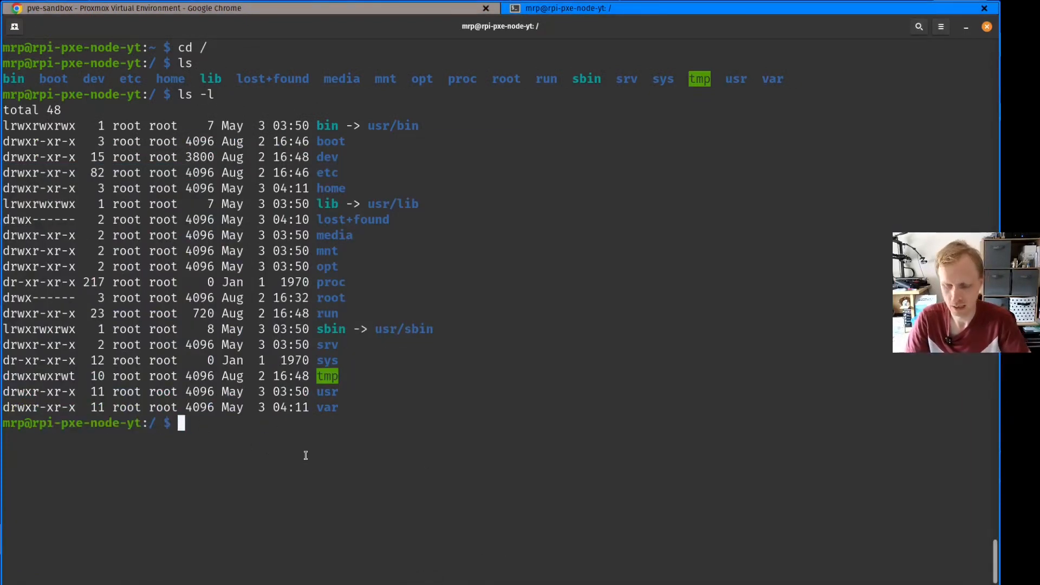
pyautogui.write('cd ~')
pyautogui.press('Return')
pyautogui.write('ls')
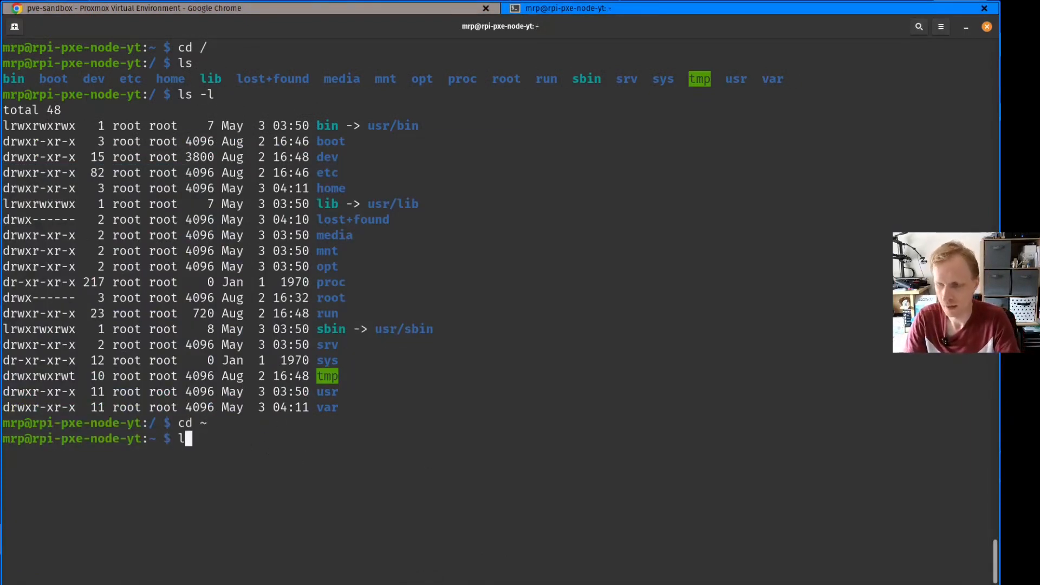
pyautogui.press('Return')
pyautogui.doubleClick(48, 455)
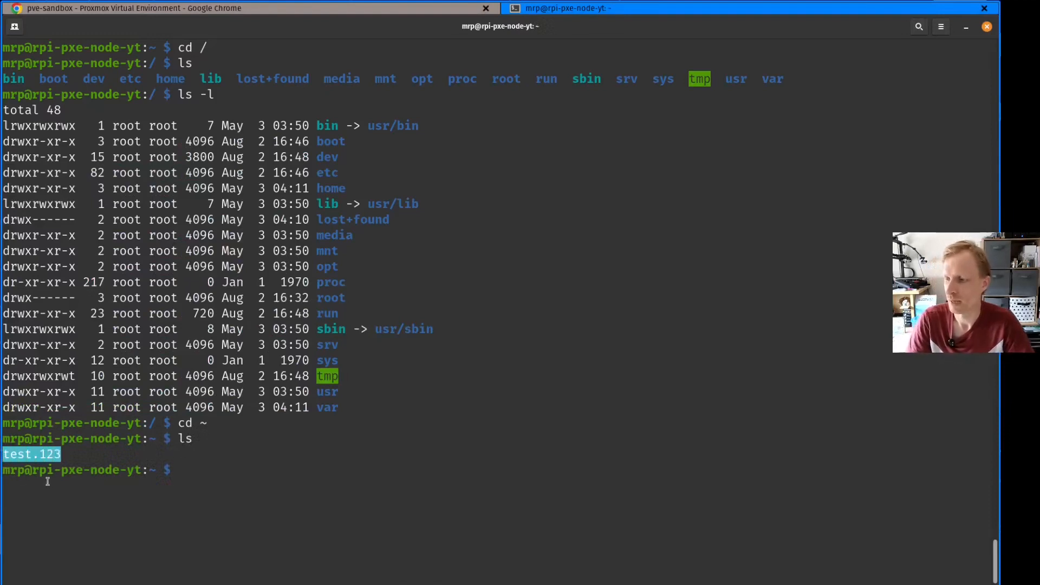
# Create an empty file named subscribe in the Pi's home directory with touch
pyautogui.click(119, 489)
pyautogui.write('touch subscribe')
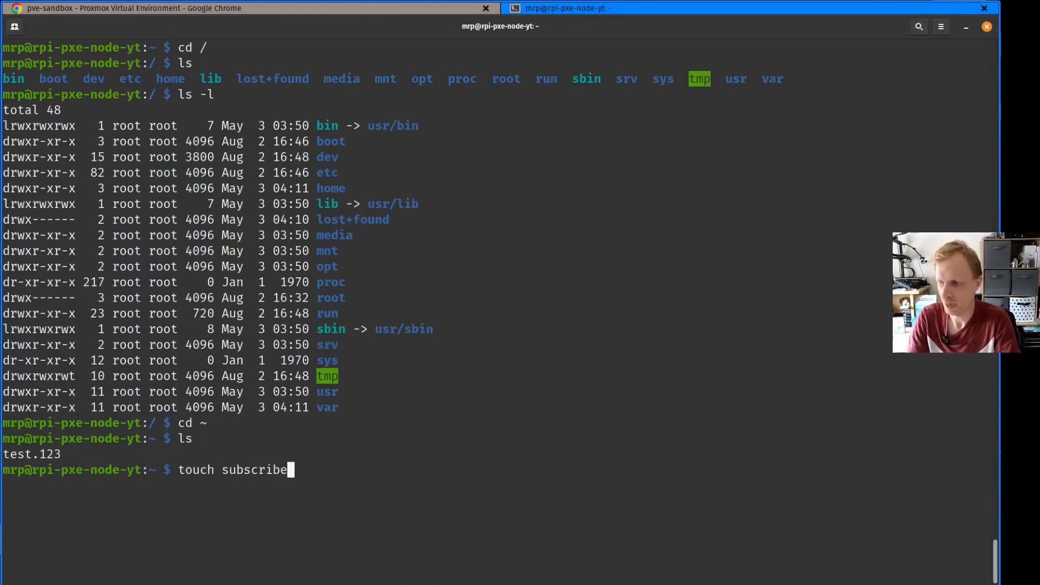
pyautogui.press('Return')
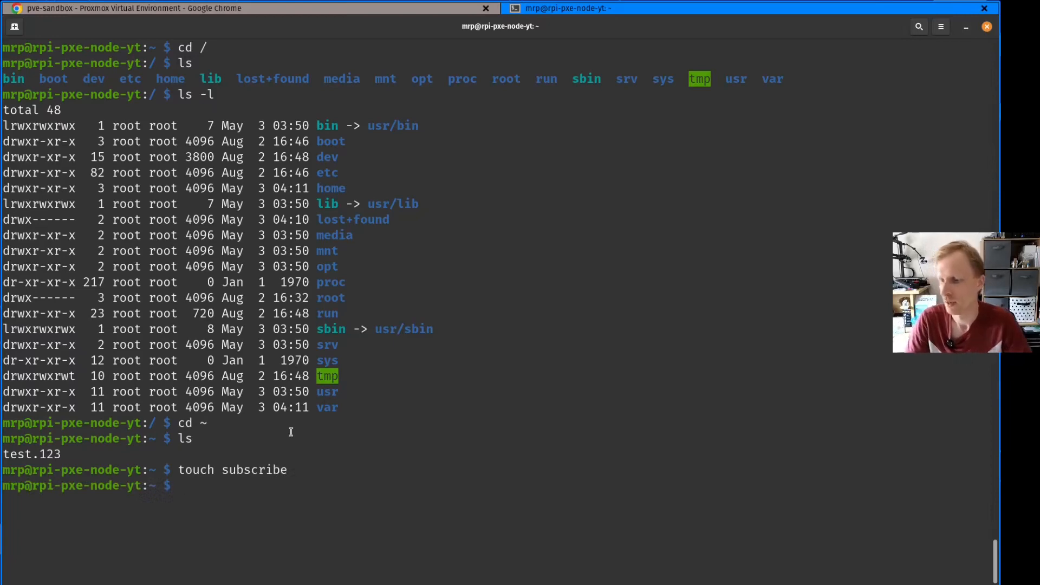
# Switch to the server's Proxmox console and run ls -l to check the home directory for subscribe and test.123
pyautogui.click(614, 584)
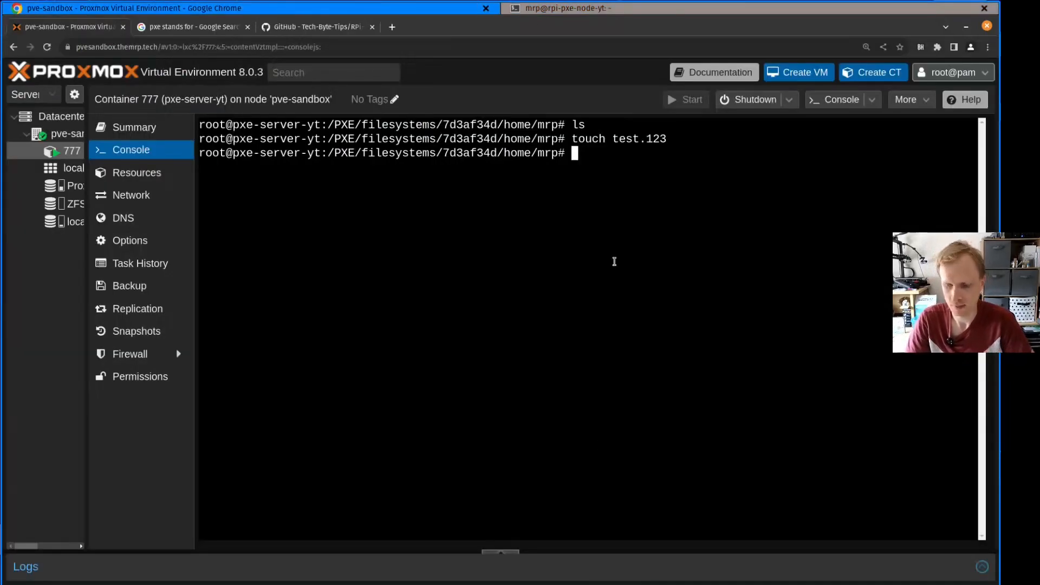
pyautogui.write('ls -l')
pyautogui.press('Return')
pyautogui.moveTo(526, 181); pyautogui.dragTo(460, 181)
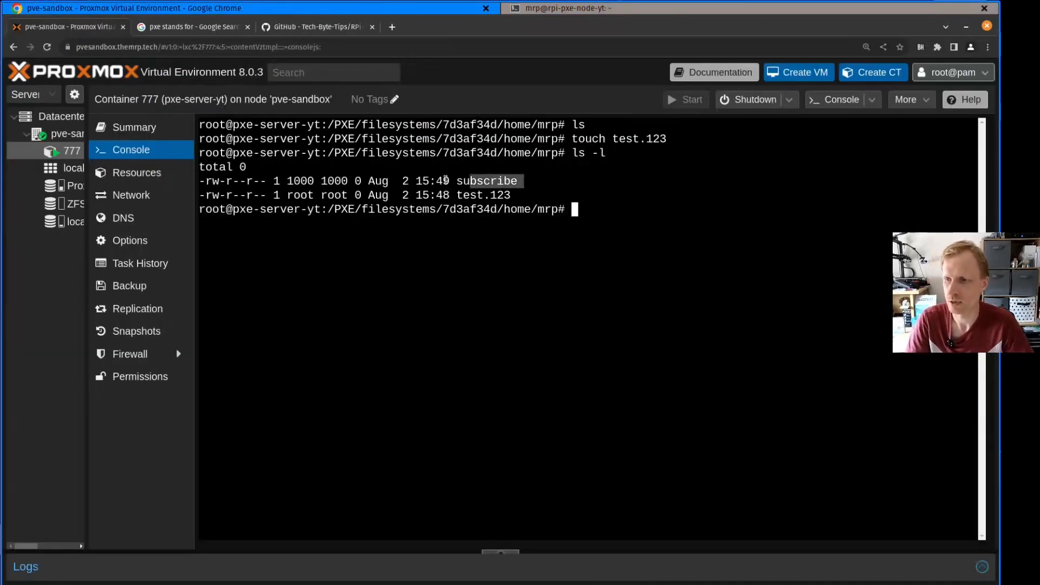
pyautogui.moveTo(537, 196); pyautogui.dragTo(436, 196)
pyautogui.click(608, 256)
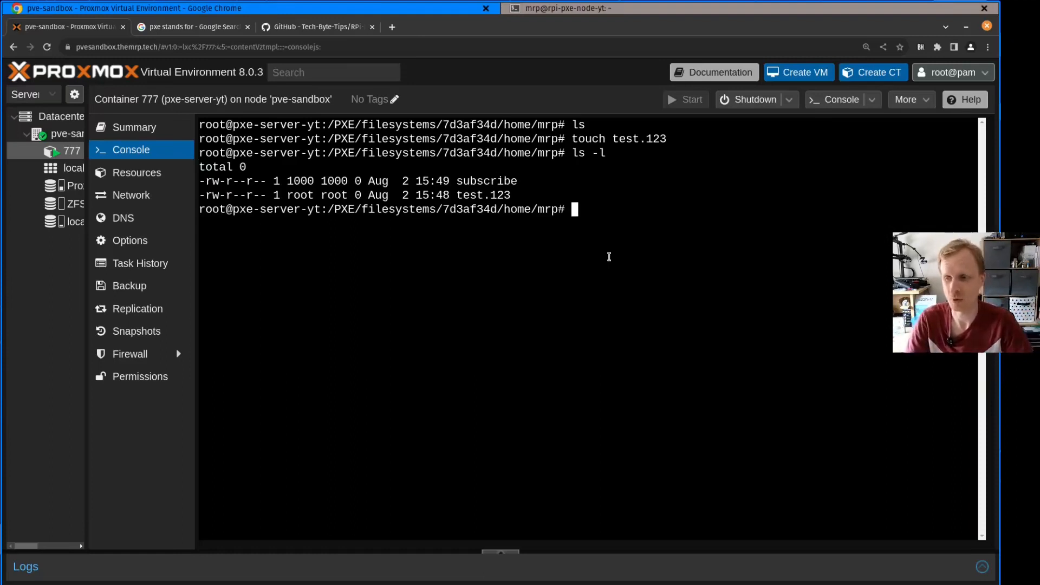
# Delete all files in the Pi's home directory from the server with rm *, and list the directory with ls
pyautogui.write('rm ')
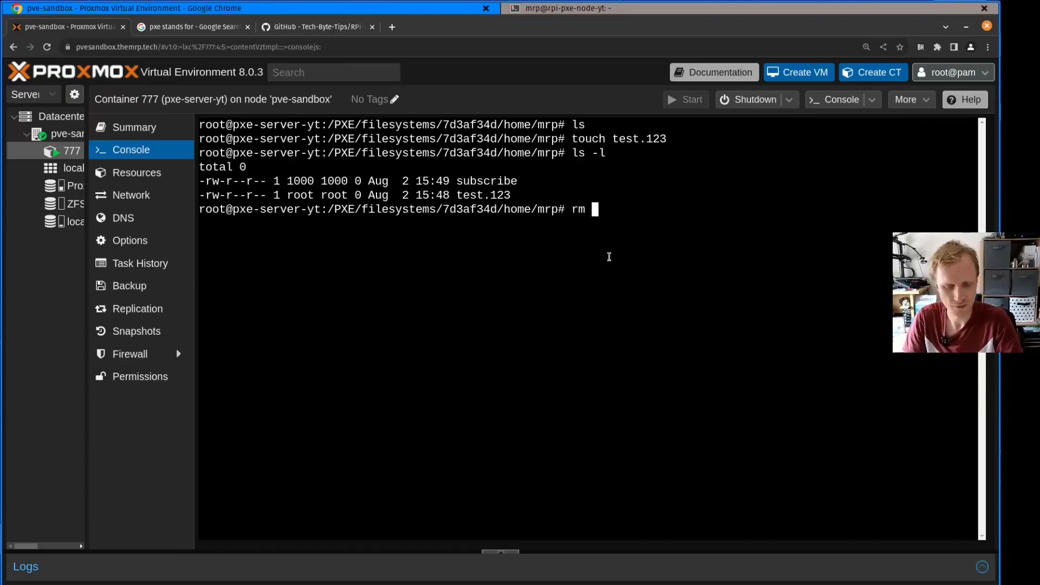
pyautogui.write('*')
pyautogui.press('Return')
pyautogui.write('ls')
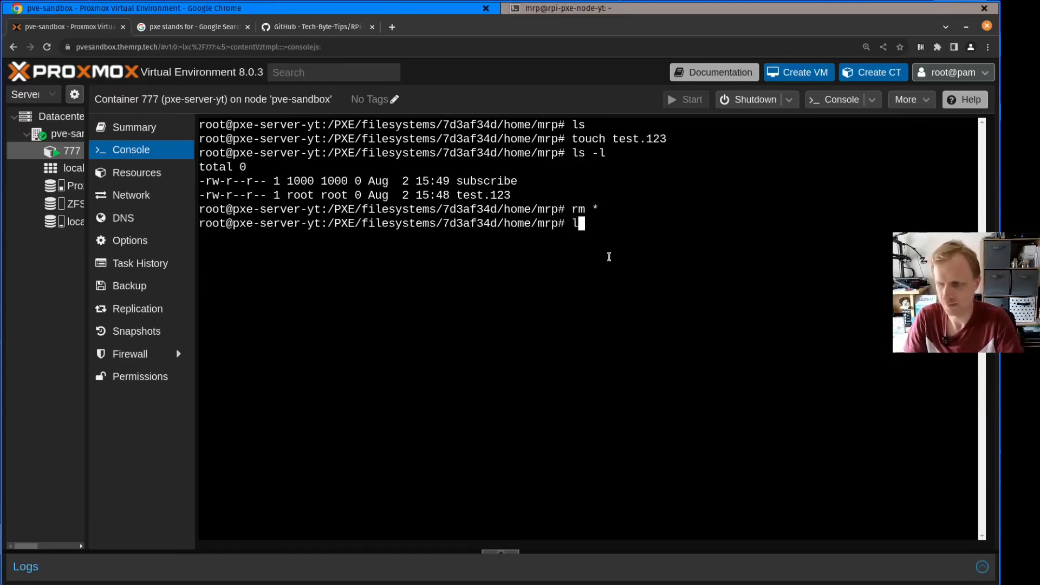
pyautogui.press('Return')
# Switch to the Pi's SSH terminal, check the home directory with ls, and clear the terminal
pyautogui.hotkey('alt', 'Tab')
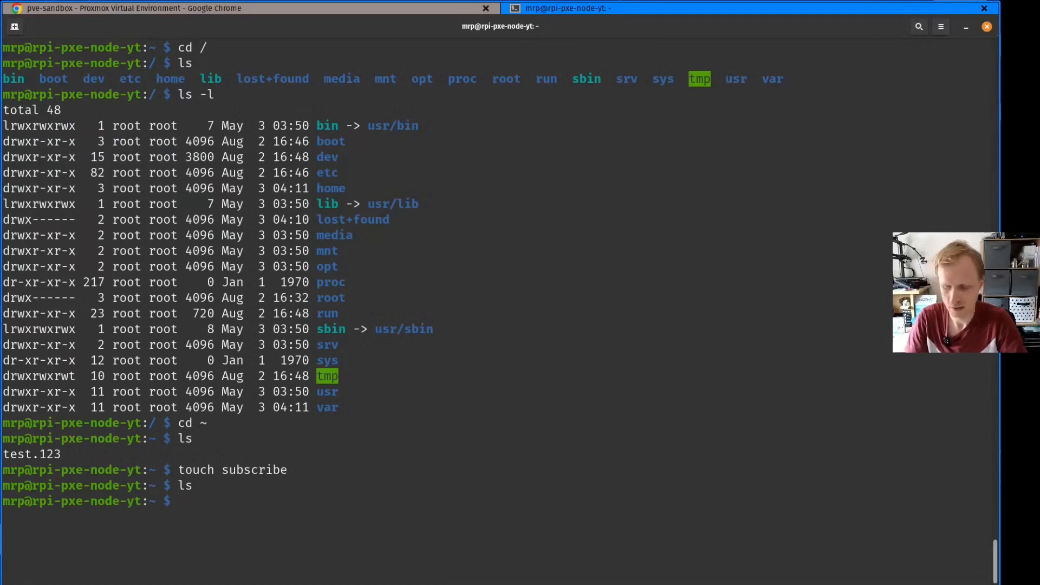
pyautogui.moveTo(418, 512); pyautogui.dragTo(410, 349)
pyautogui.click(454, 337)
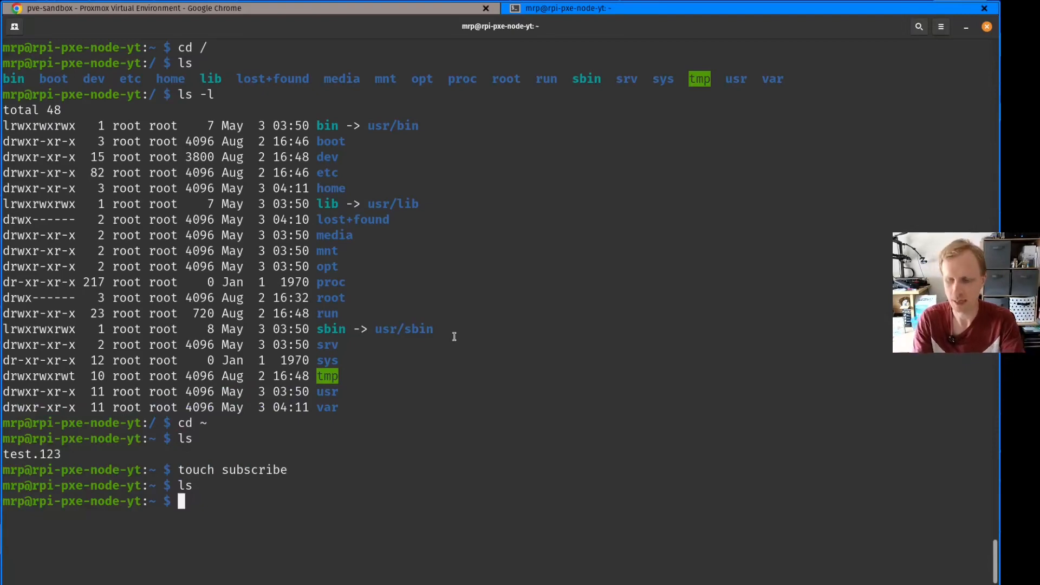
pyautogui.hotkey('ctrl', 'l')
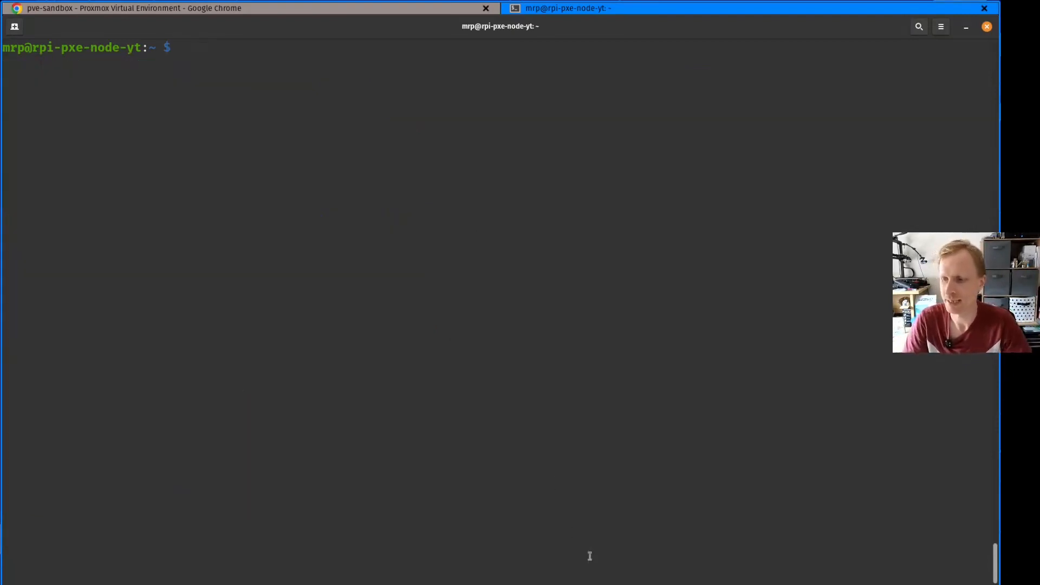
# Switch to Proxmox and examine the boot disk size in container 777's summary
pyautogui.hotkey('alt', 'Tab')
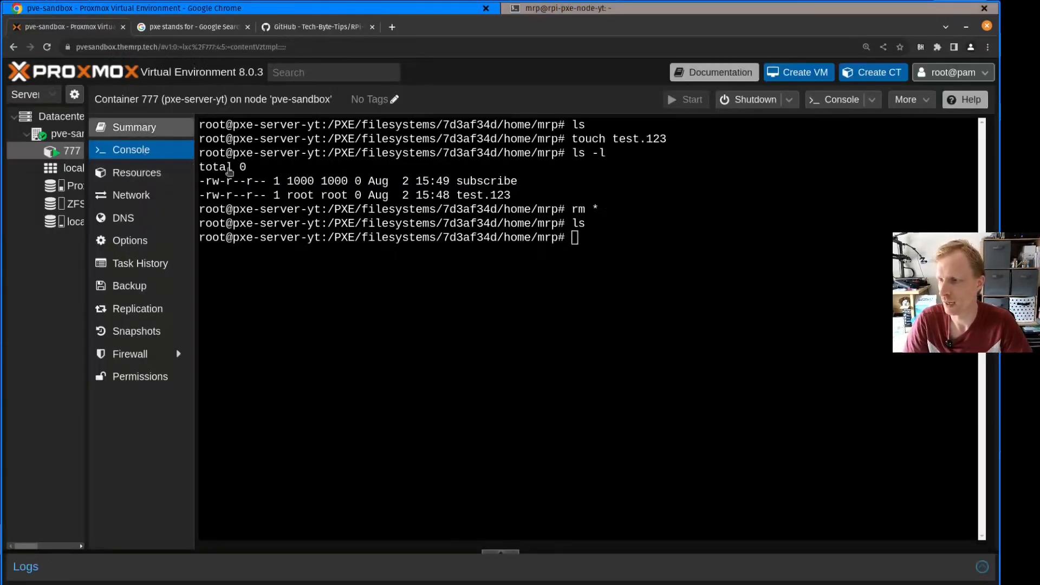
pyautogui.click(127, 128)
pyautogui.moveTo(565, 332); pyautogui.dragTo(505, 356)
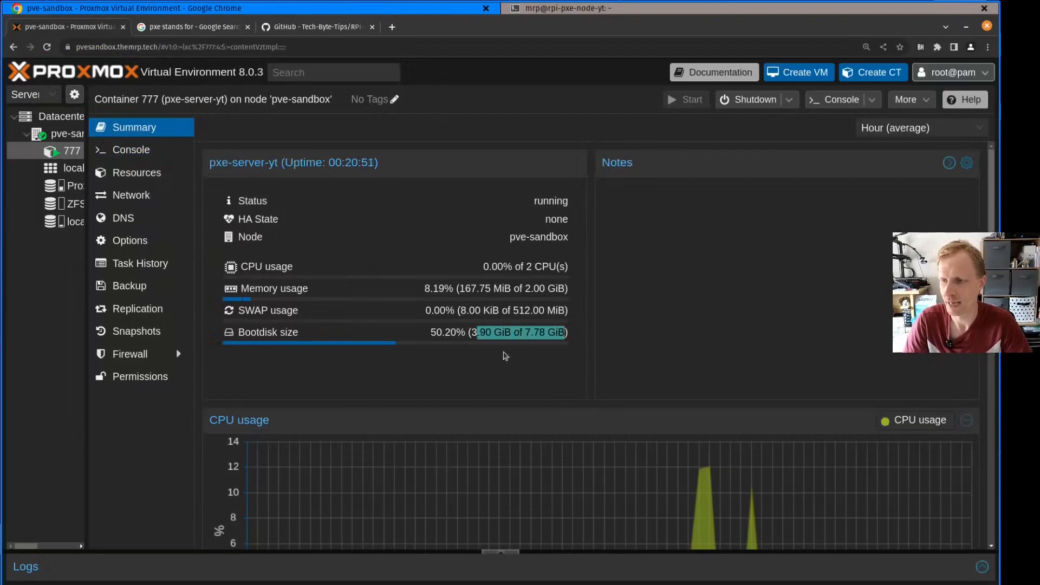
pyautogui.click(504, 356)
# Switch to the Pi's SSH terminal and show its disk usage with df -h
pyautogui.hotkey('alt', 'Tab')
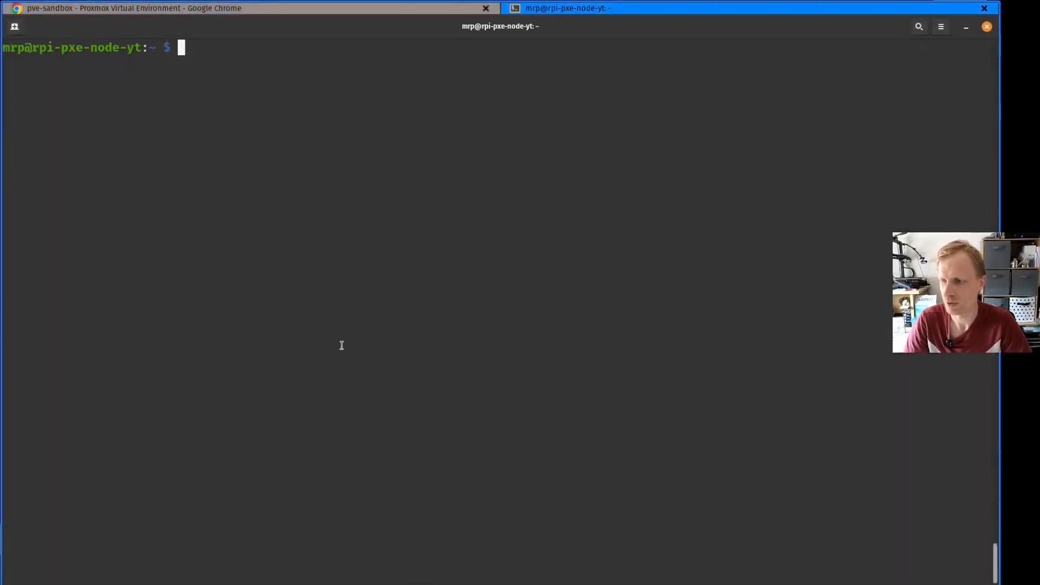
pyautogui.write('du')
pyautogui.press('BackSpace')
pyautogui.press('BackSpace')
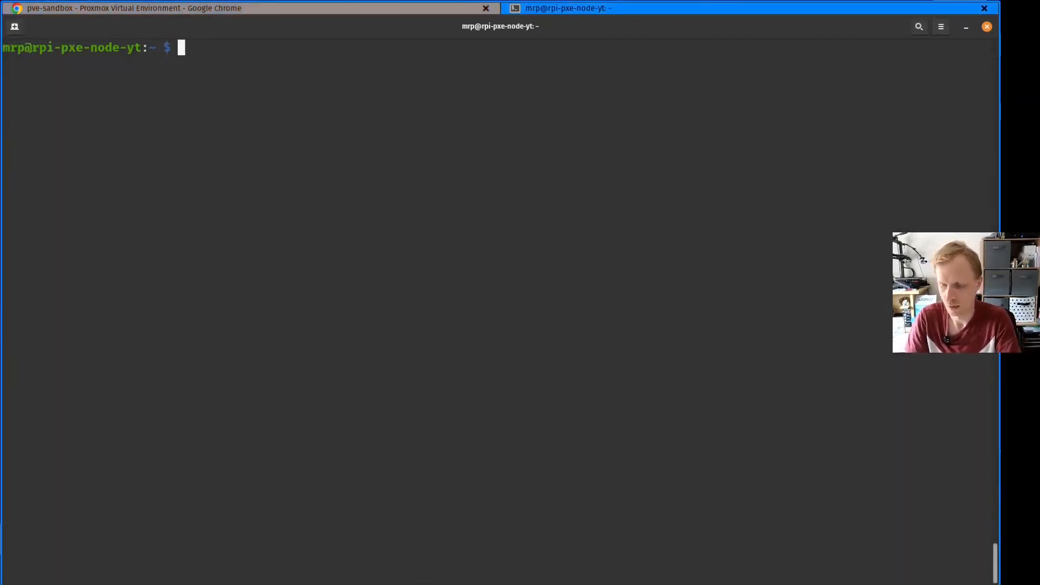
pyautogui.write('df -h')
pyautogui.press('Return')
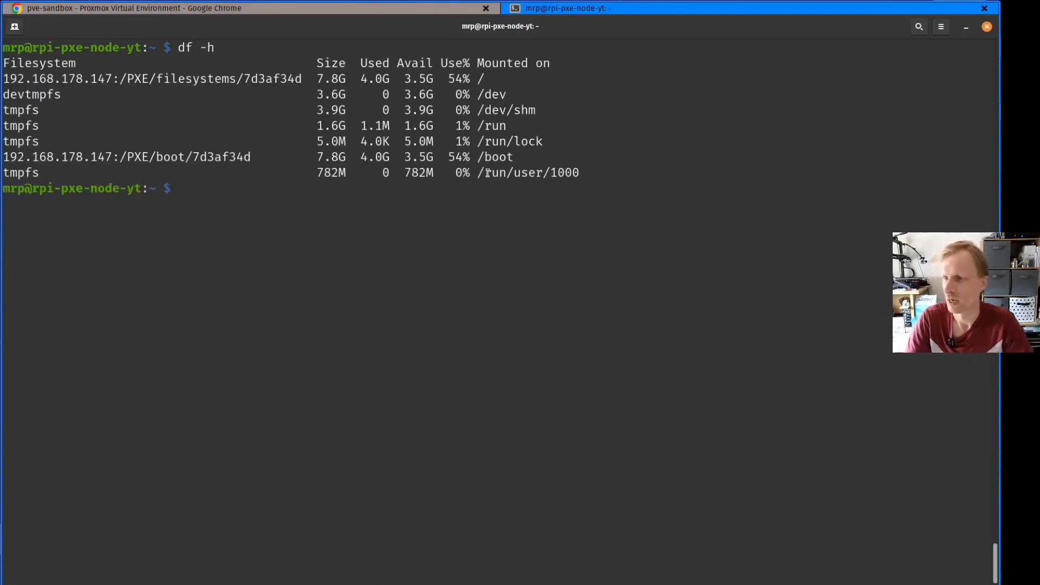
# Examine the root file system's entry in the df output, including its server address, the 7d3af34d path, and its size
pyautogui.doubleClick(487, 82)
pyautogui.moveTo(487, 83); pyautogui.dragTo(9, 79)
pyautogui.click(302, 79)
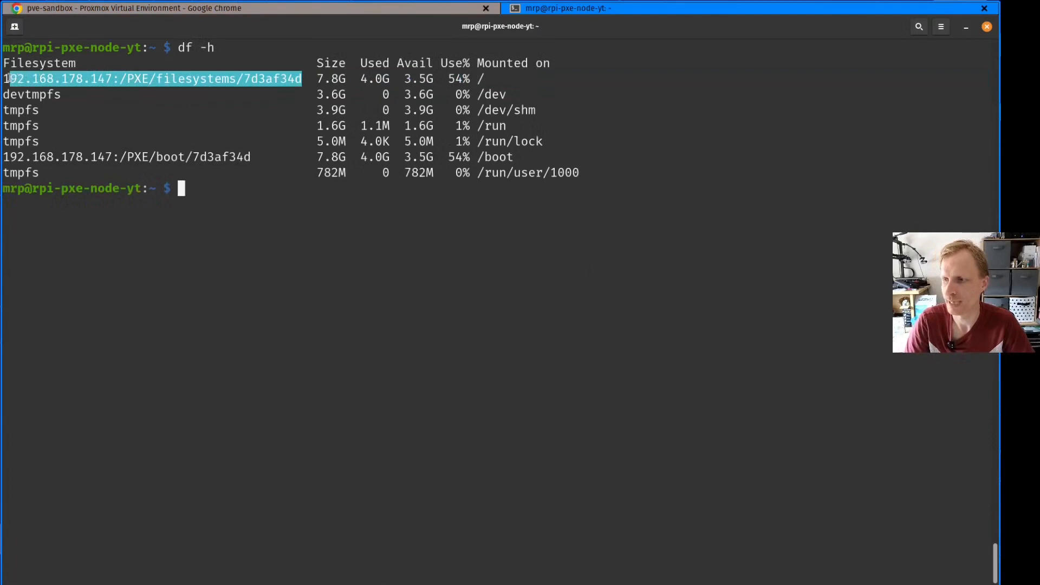
pyautogui.click(95, 81)
pyautogui.moveTo(112, 81); pyautogui.dragTo(302, 79)
pyautogui.click(288, 83)
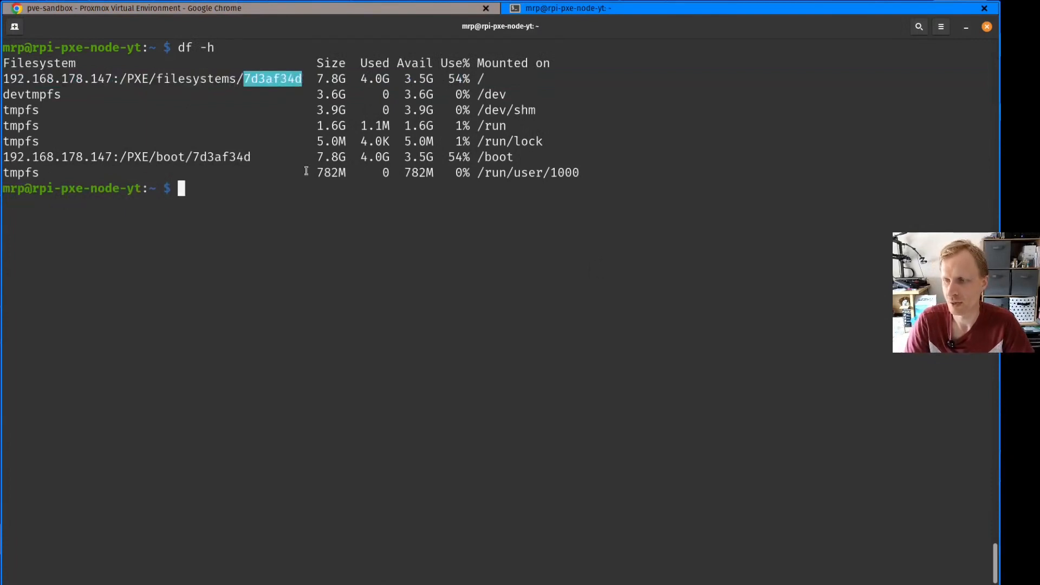
pyautogui.doubleClick(318, 80)
pyautogui.click(329, 102)
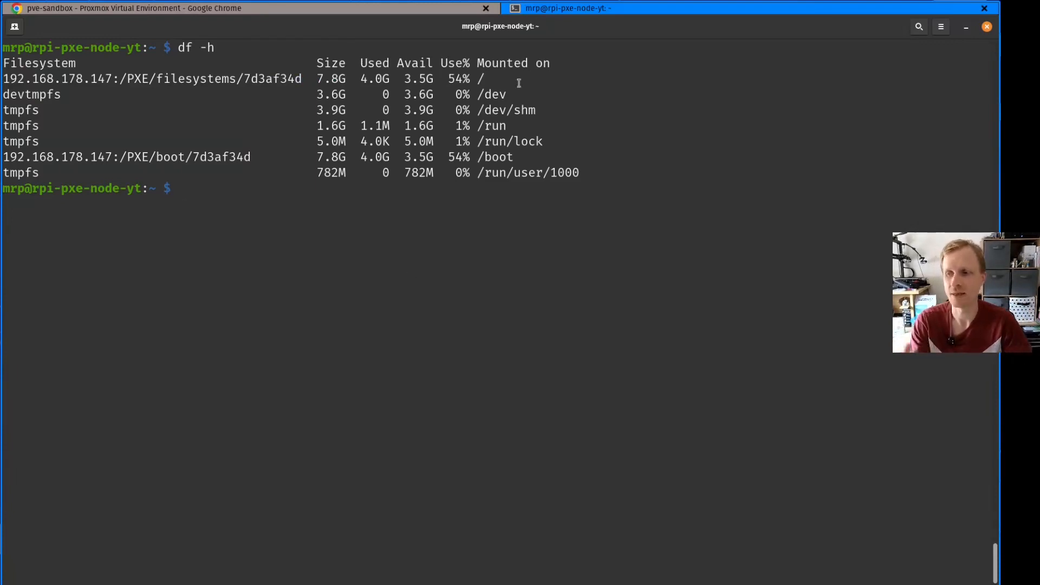
# Switch to Proxmox and enlarge the root disk of container 777 by 60 GiB
pyautogui.hotkey('alt', 'Tab')
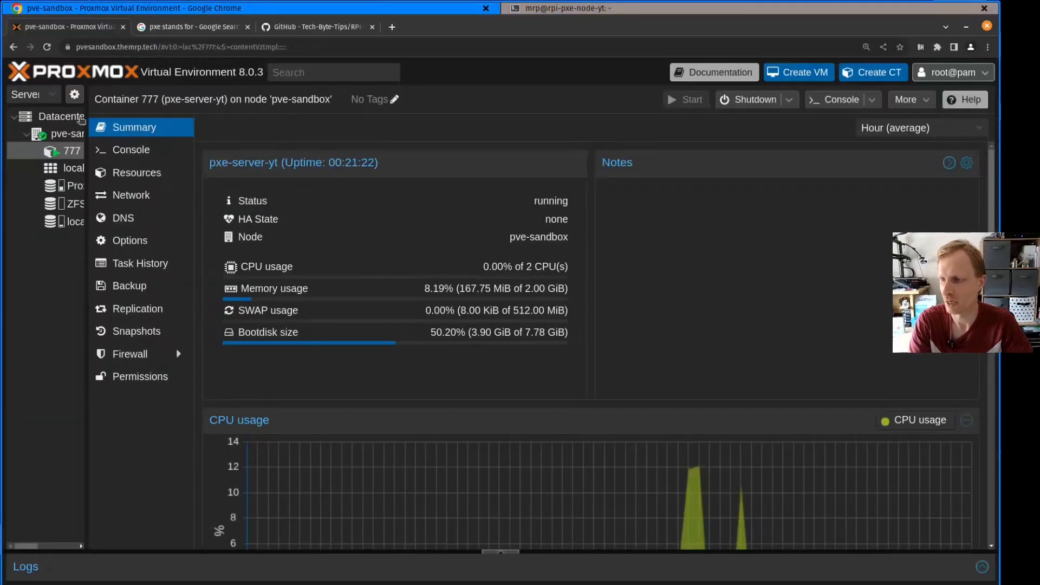
pyautogui.moveTo(85, 146); pyautogui.dragTo(224, 146)
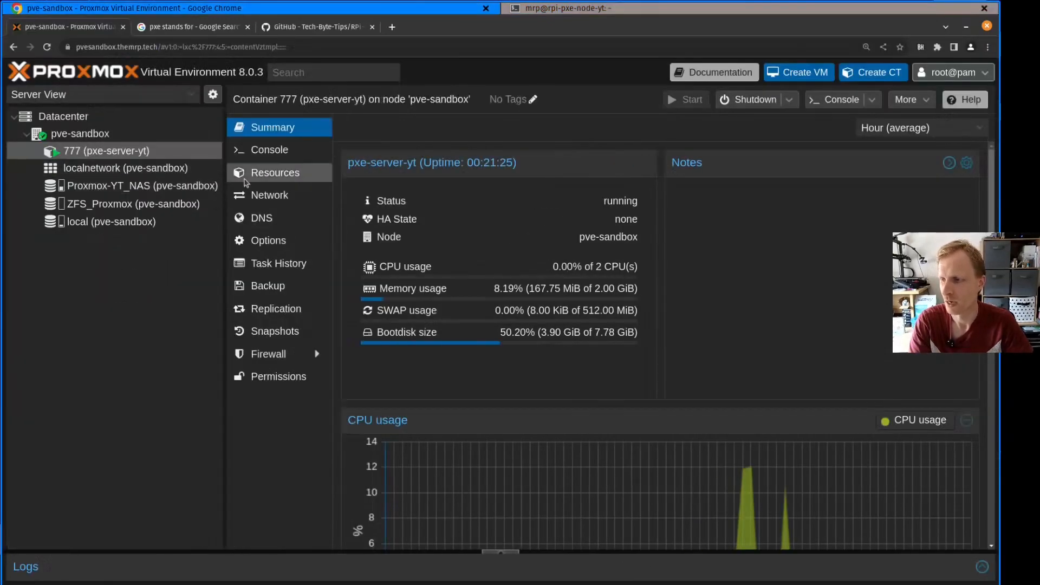
pyautogui.click(269, 195)
pyautogui.click(275, 173)
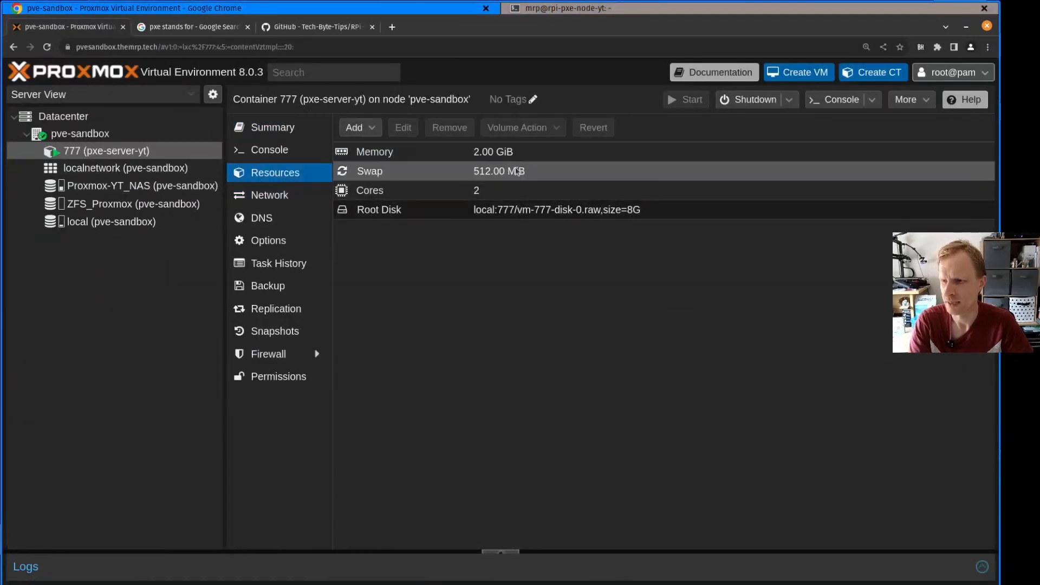
pyautogui.click(579, 213)
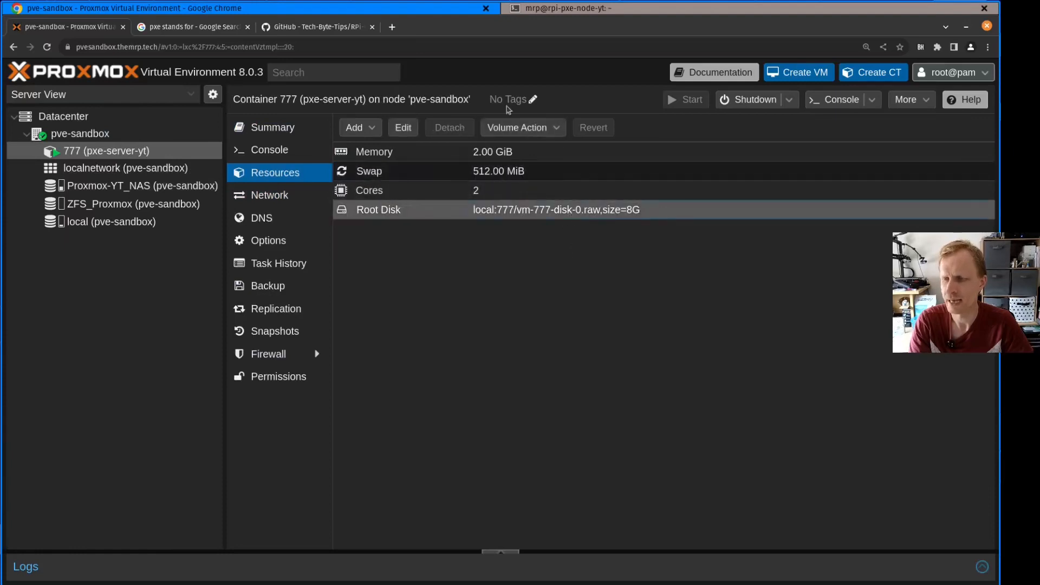
pyautogui.click(555, 129)
pyautogui.click(521, 184)
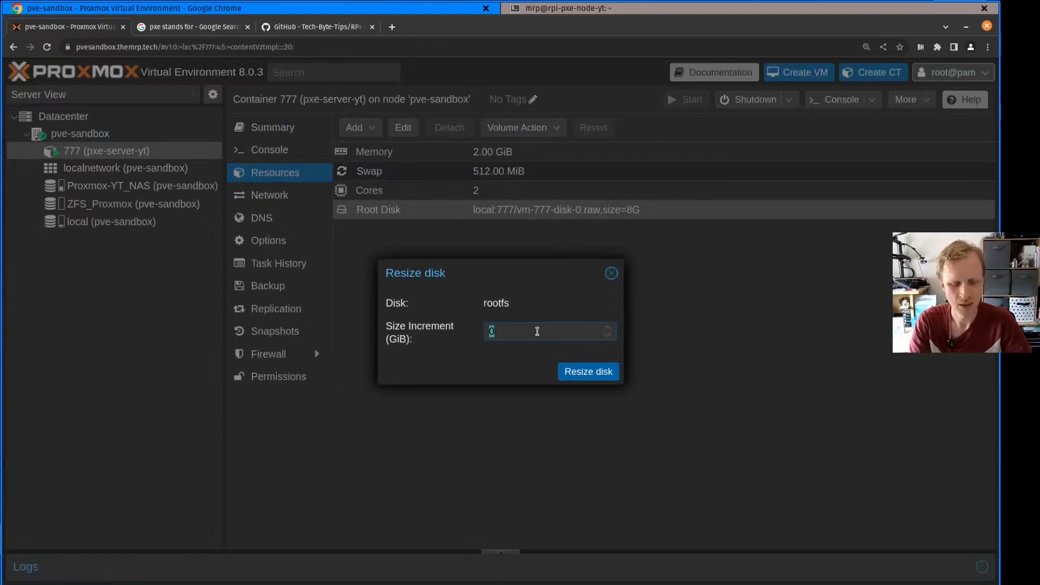
pyautogui.write('60')
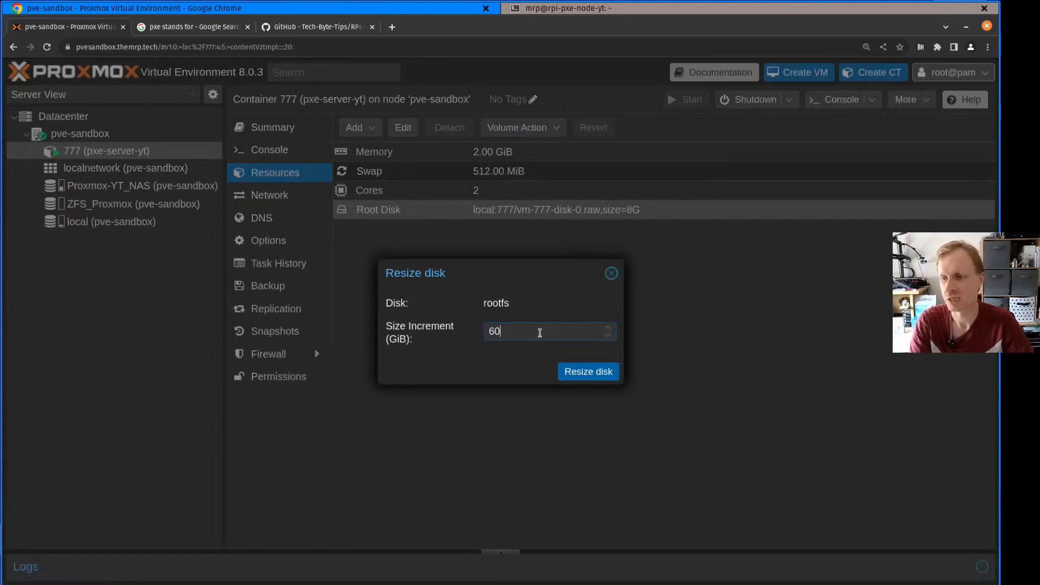
pyautogui.click(587, 372)
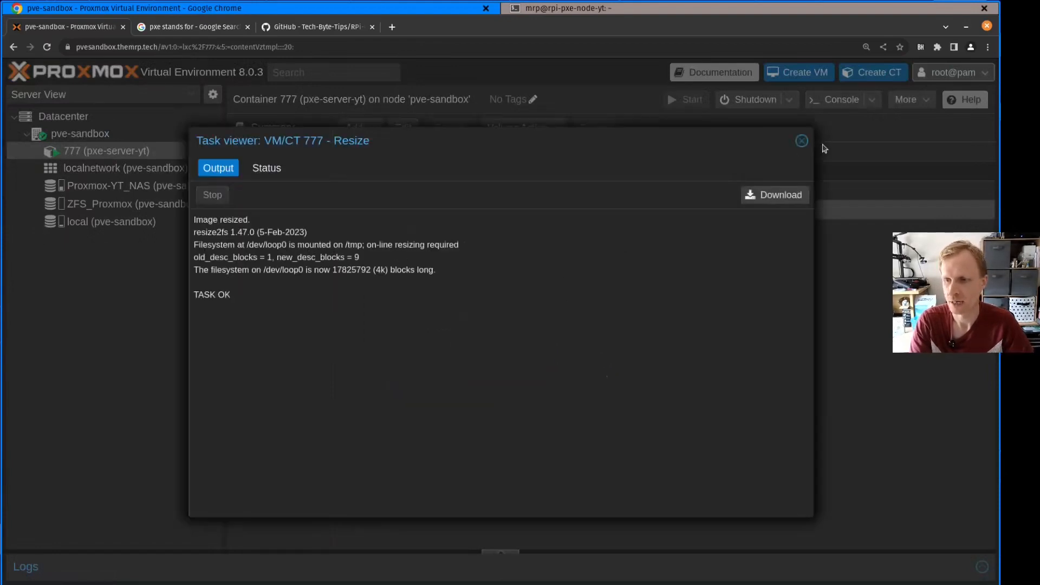
pyautogui.click(802, 141)
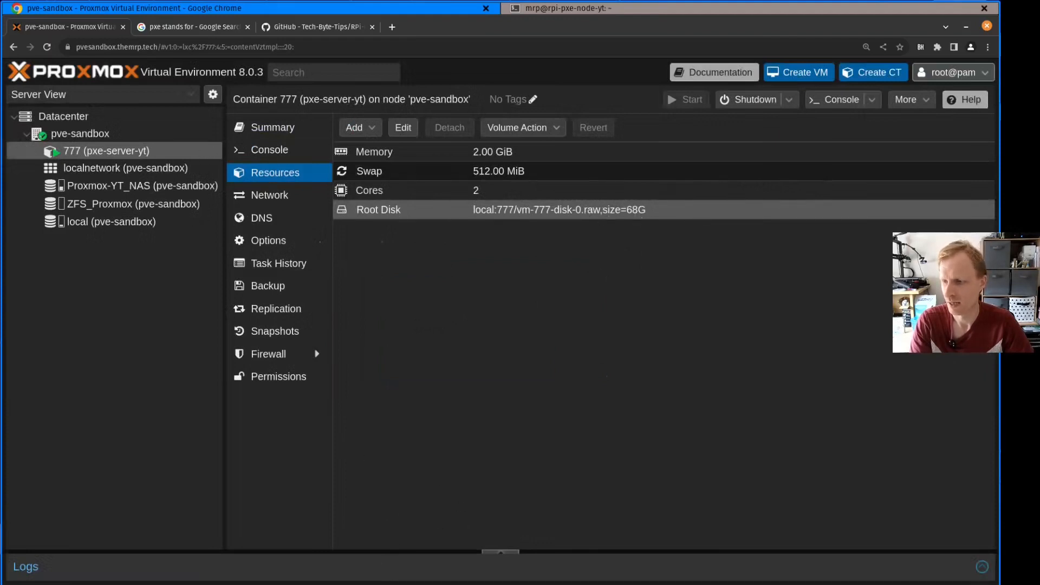
# Switch to the Pi's SSH terminal, rerun df -h, and compare the root file system's size before and after the resize
pyautogui.hotkey('alt', 'Tab')
pyautogui.press('Up')
pyautogui.press('Return')
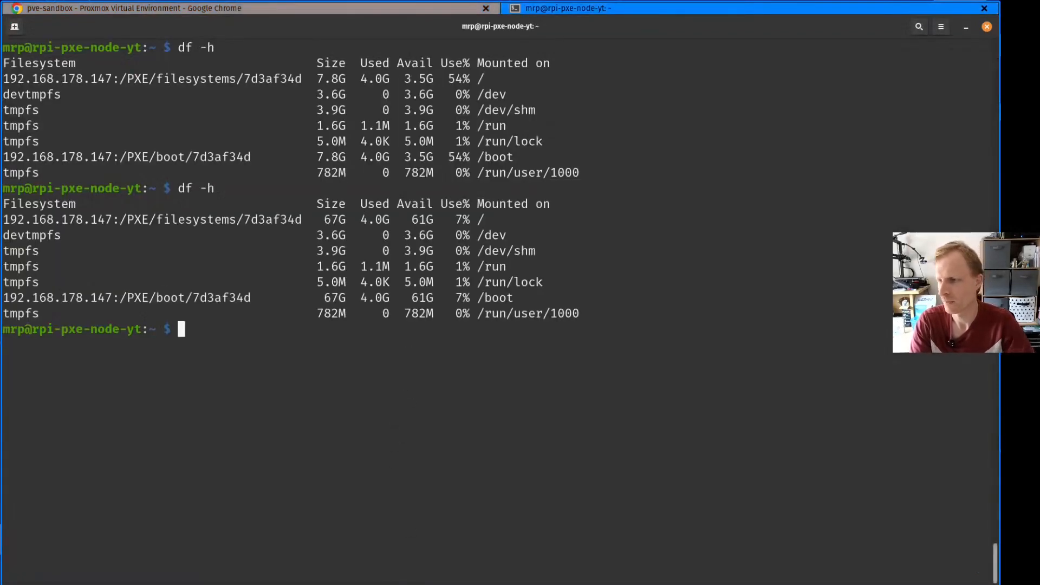
pyautogui.moveTo(325, 219); pyautogui.dragTo(343, 219)
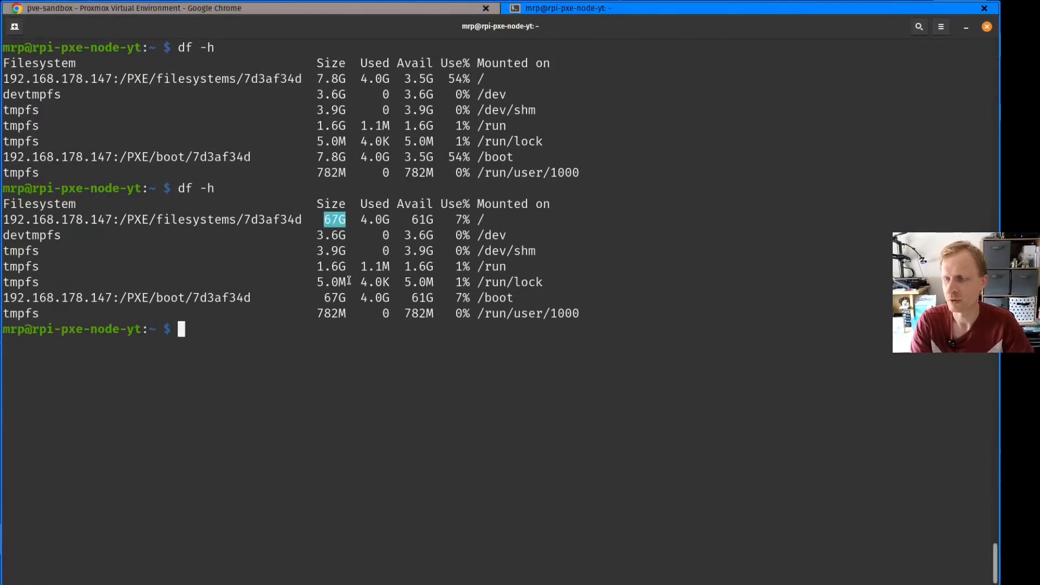
pyautogui.moveTo(317, 79)
pyautogui.mouseDown()
pyautogui.moveTo(345, 76)
pyautogui.moveTo(317, 76)
pyautogui.mouseUp()
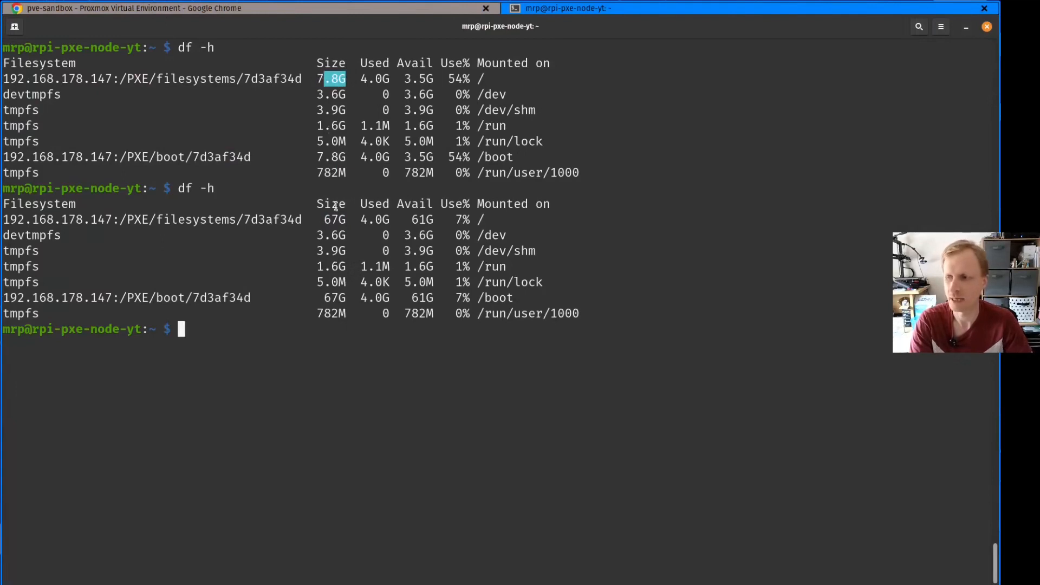
pyautogui.moveTo(345, 217); pyautogui.dragTo(327, 218)
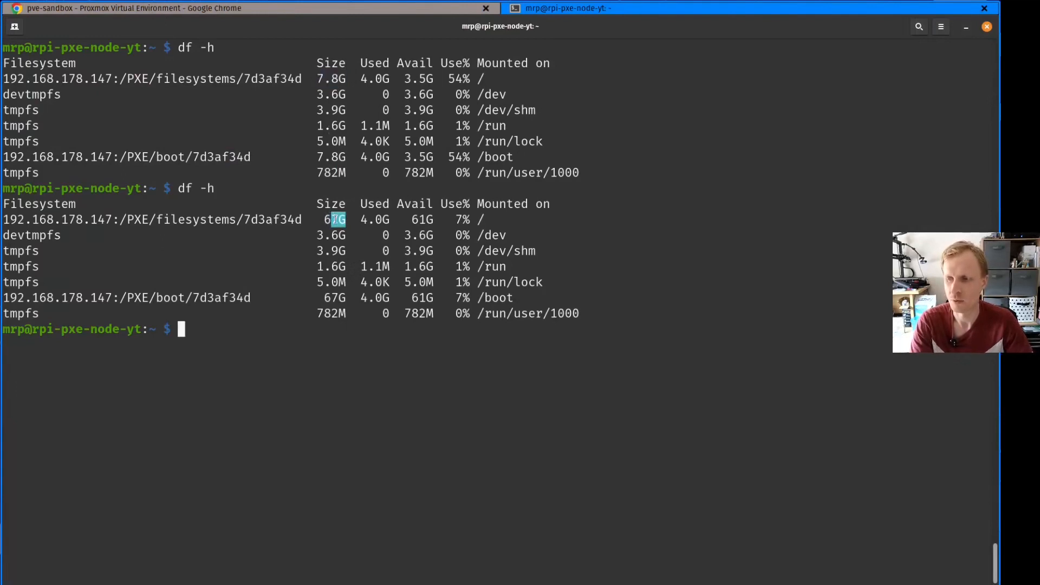
pyautogui.click(435, 219)
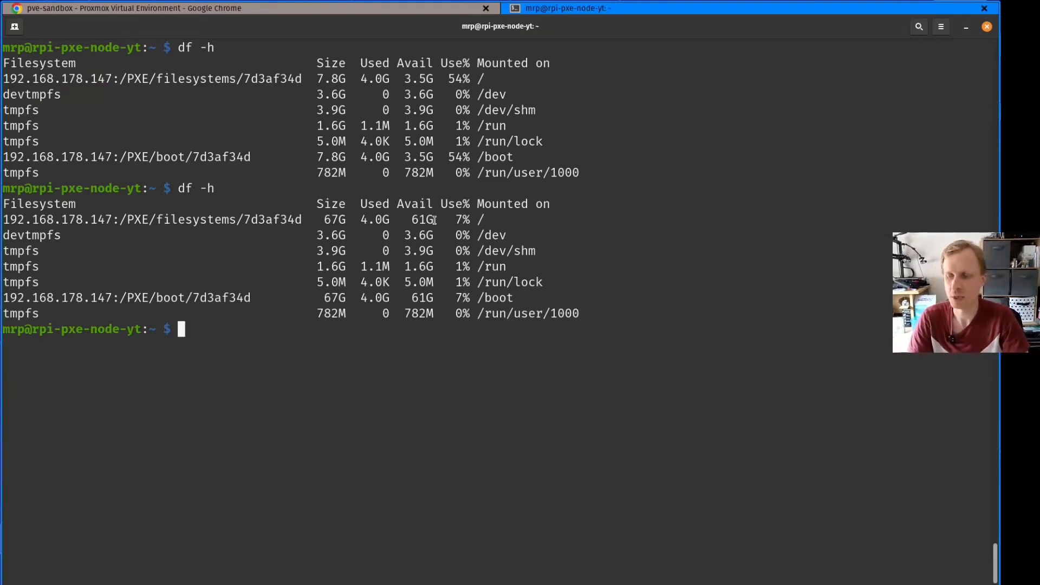
# Refresh the Pi's package lists with apt update, rerunning the command with sudo !!
pyautogui.write('apt update')
pyautogui.press('Return')
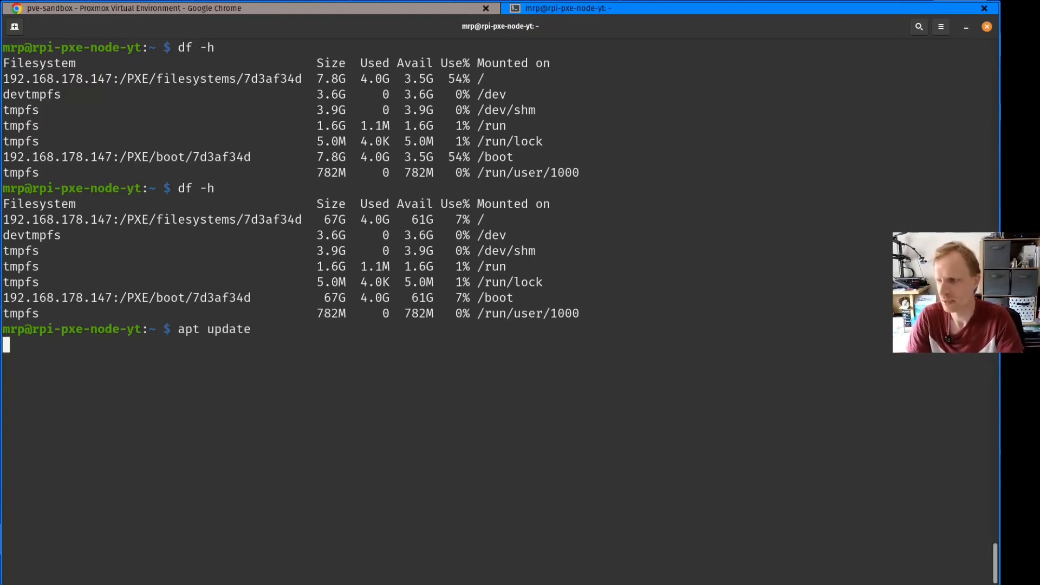
pyautogui.write('sudo !!')
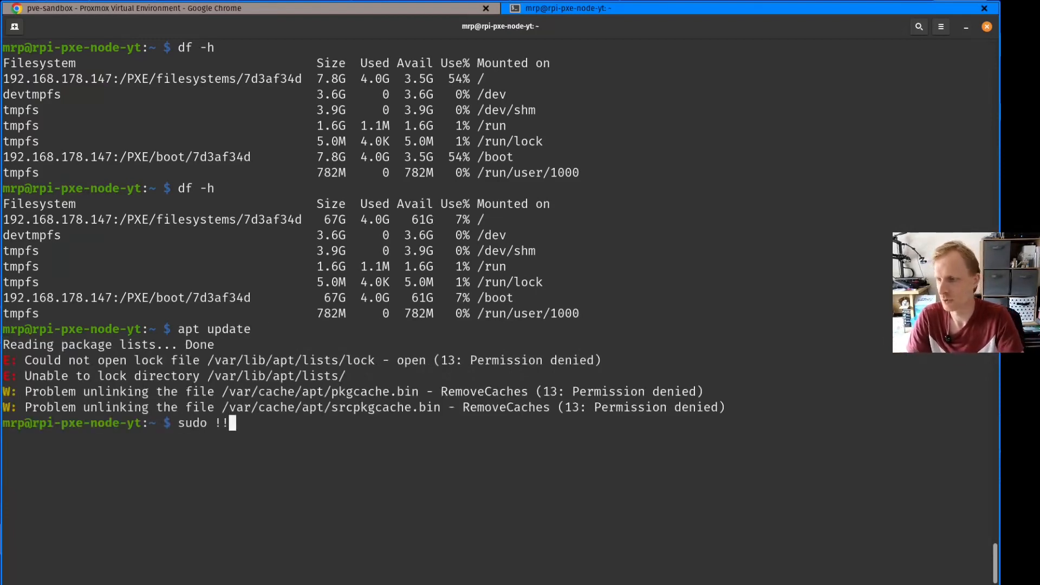
pyautogui.press('Return')
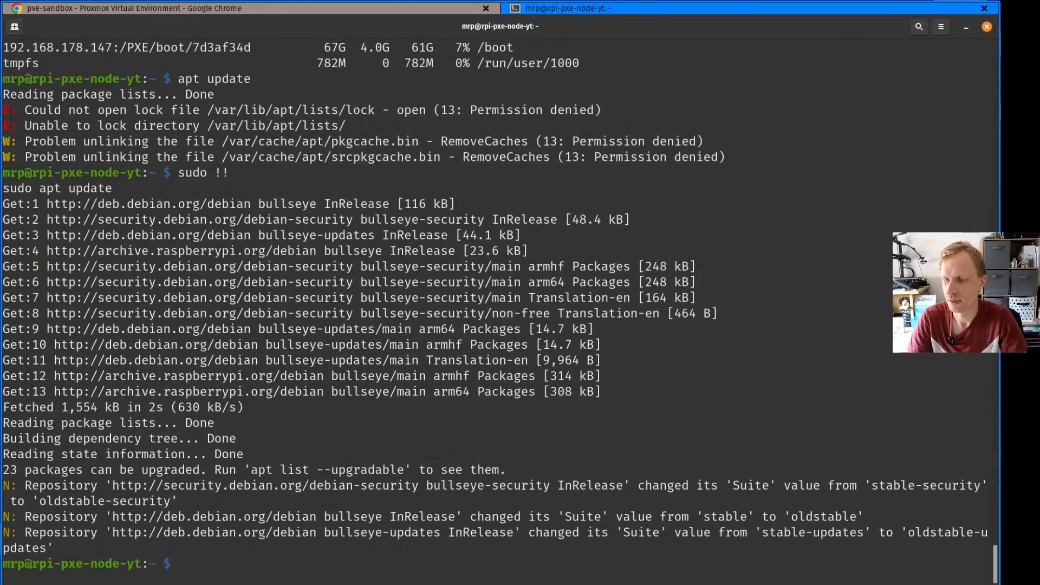
# Upgrade the Pi's installed packages with sudo apt upgrade -y
pyautogui.write('sudo apt upgrade ')
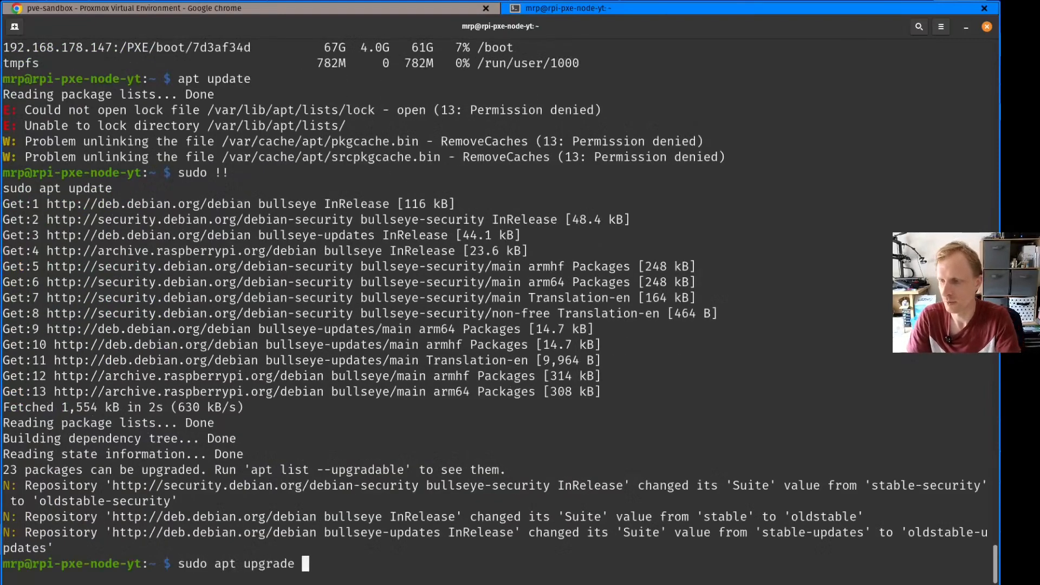
pyautogui.write('-y')
pyautogui.press('Return')
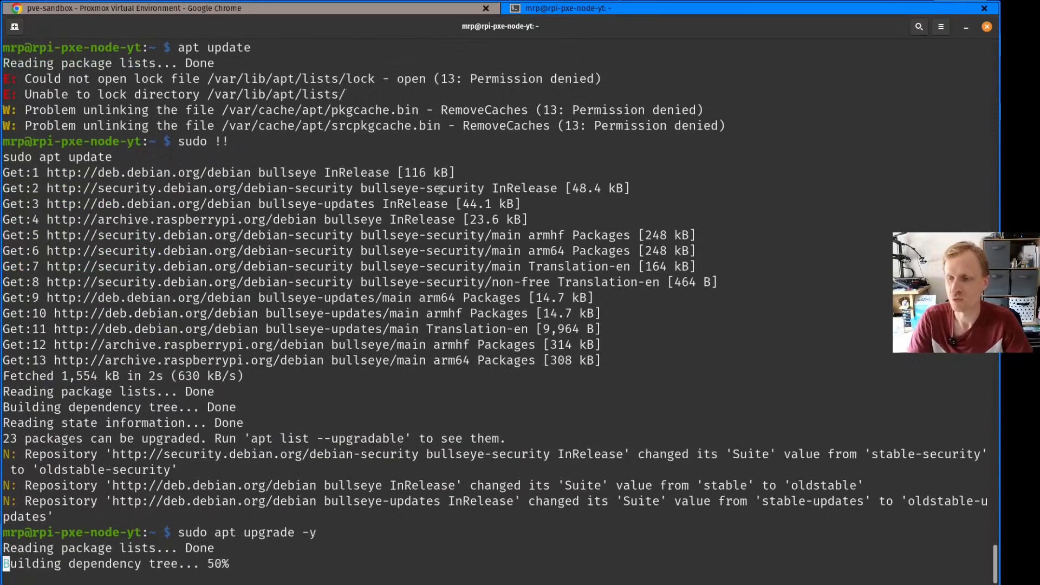
# Switch to Proxmox and examine the CPU usage in container 777's summary
pyautogui.hotkey('alt', 'Tab')
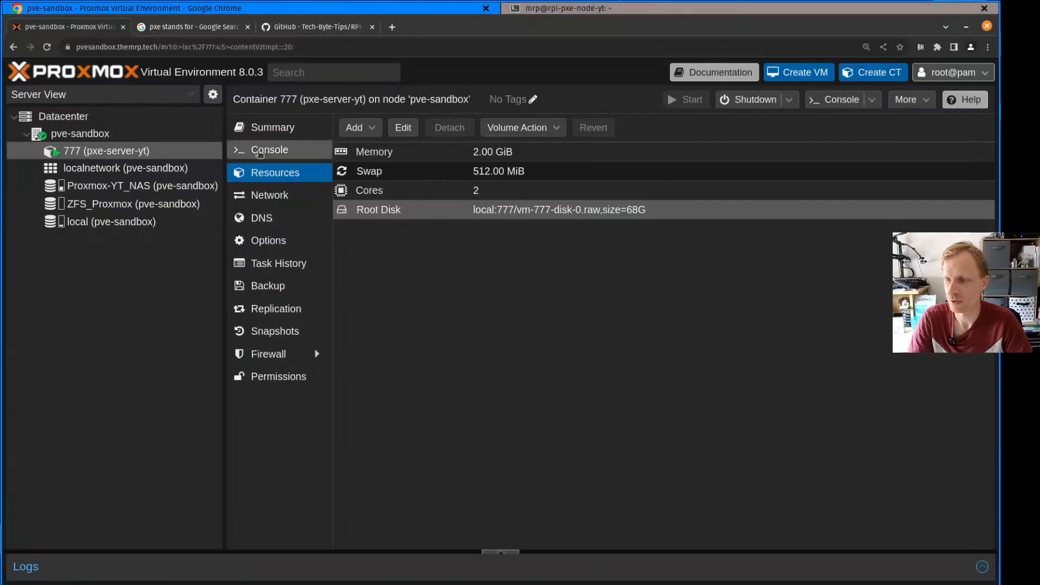
pyautogui.click(274, 128)
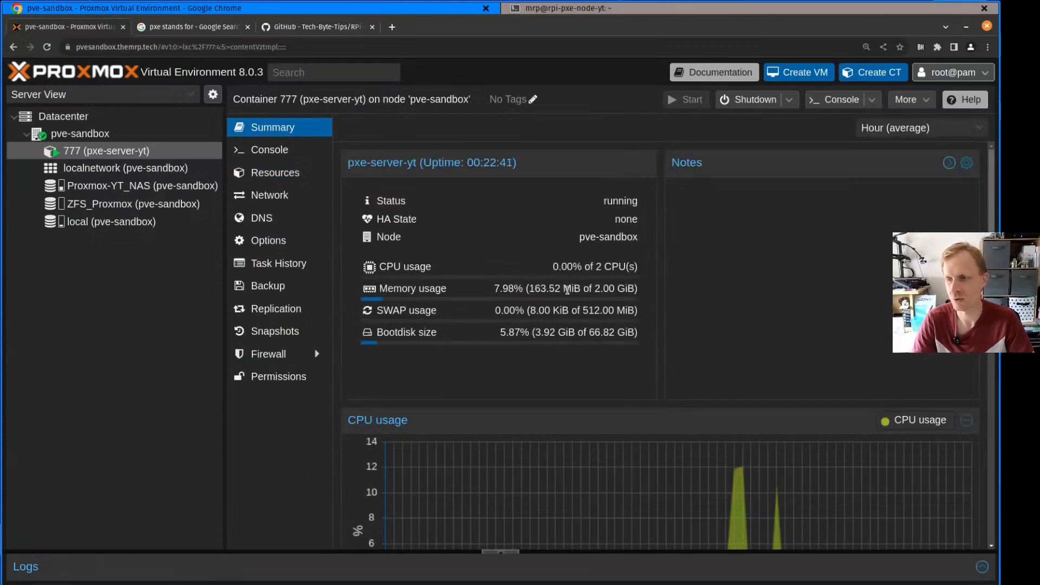
pyautogui.moveTo(553, 266); pyautogui.dragTo(621, 267)
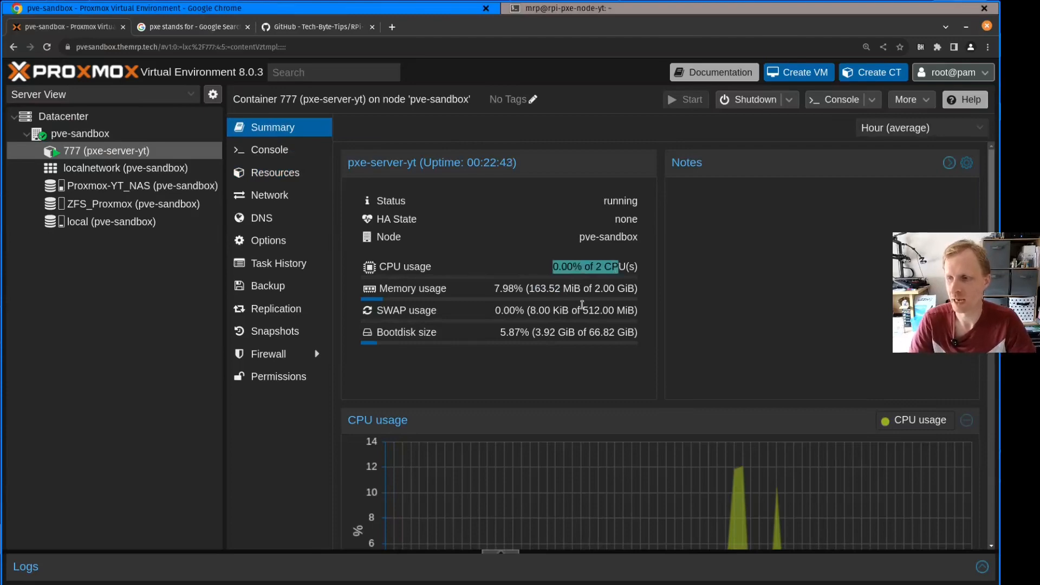
# Check the upgrade's progress in the Pi's SSH terminal, then show container 777's backups in Proxmox
pyautogui.hotkey('alt', 'Tab')
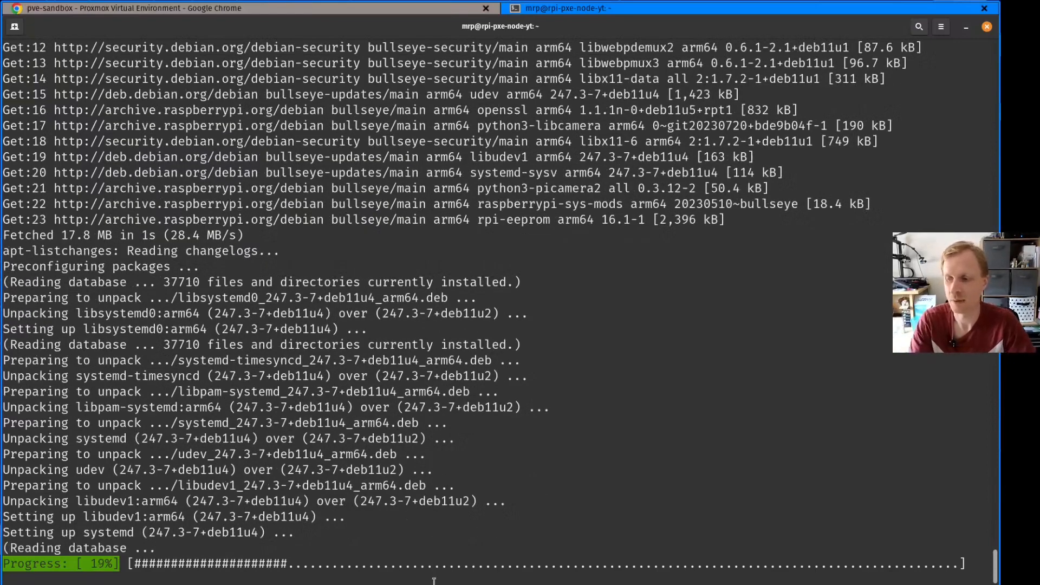
pyautogui.hotkey('alt', 'Tab')
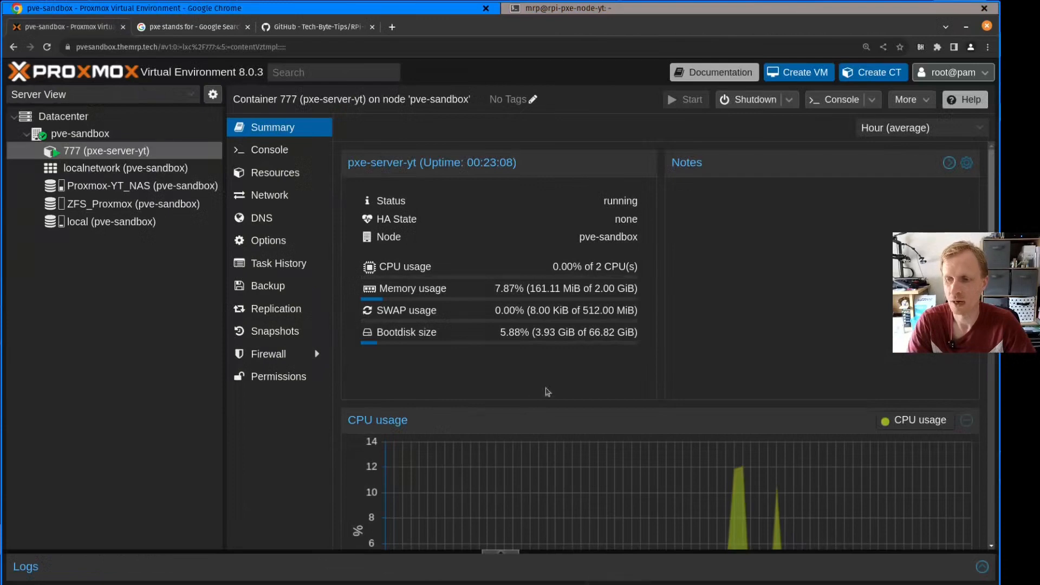
pyautogui.click(266, 286)
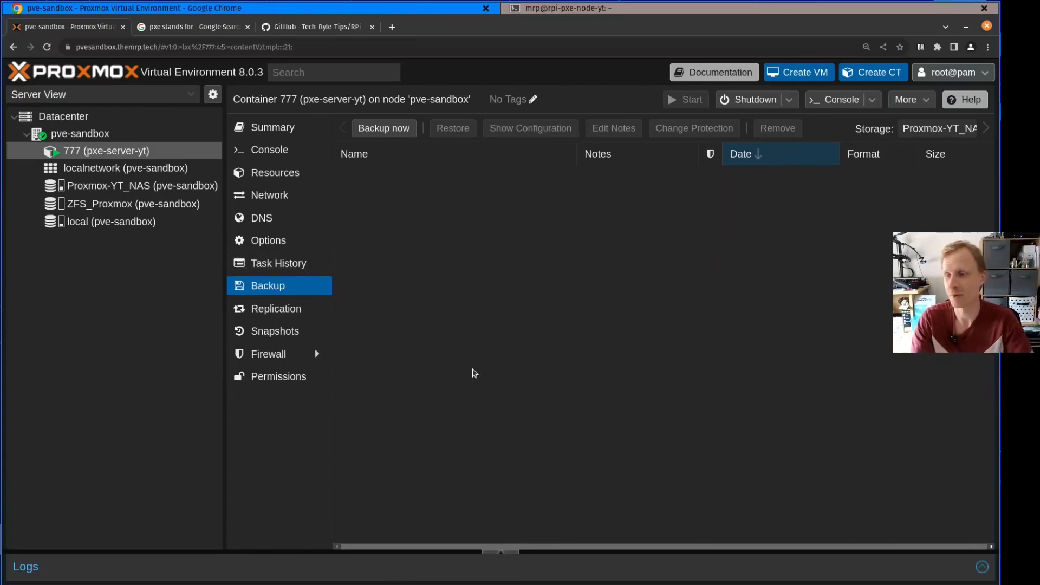
# Review the RPi-PXE GitHub README, including its donation section, storage options and installation commands
pyautogui.click(301, 27)
pyautogui.scroll(4, 341, 249)
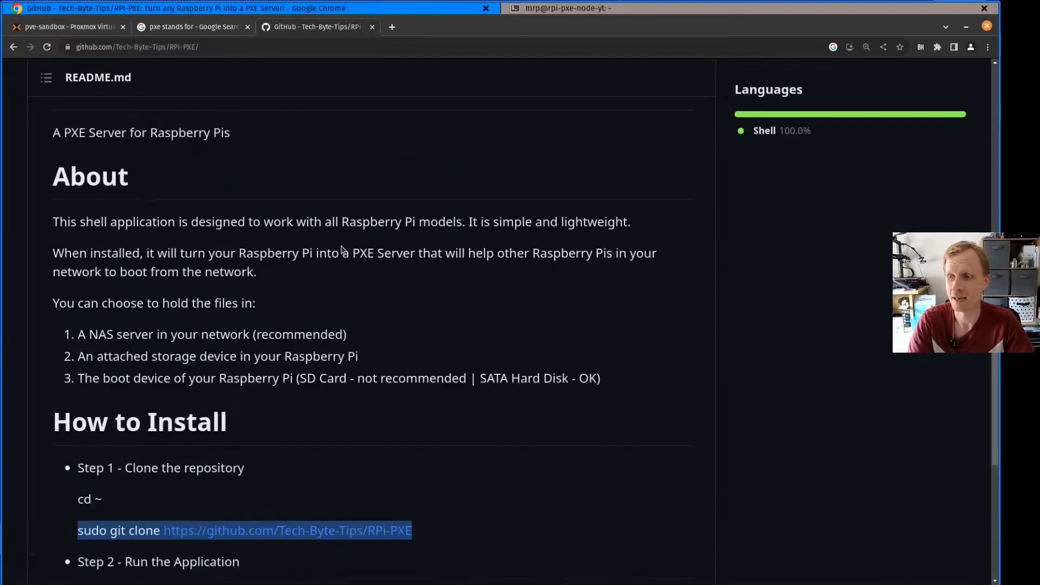
pyautogui.scroll(5, 341, 250)
pyautogui.scroll(-3, 467, 359)
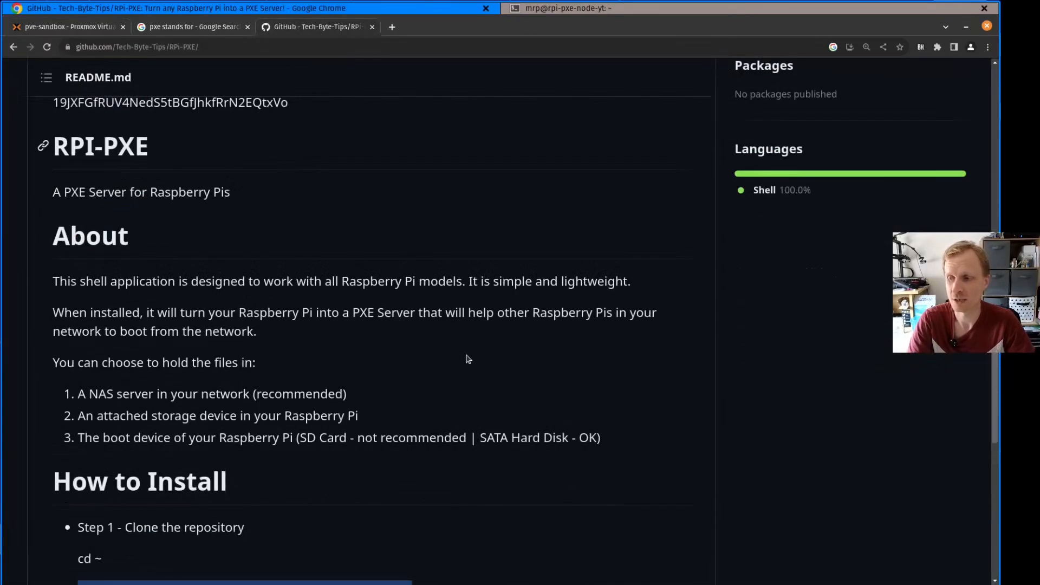
pyautogui.scroll(5, 468, 359)
pyautogui.scroll(-8, 314, 352)
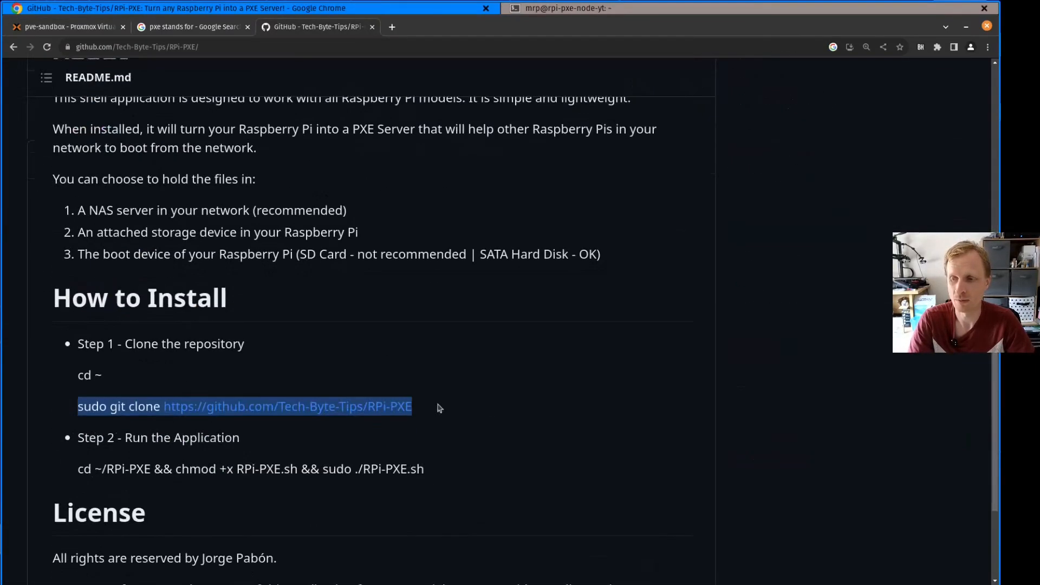
pyautogui.scroll(6, 372, 376)
pyautogui.scroll(3, 222, 276)
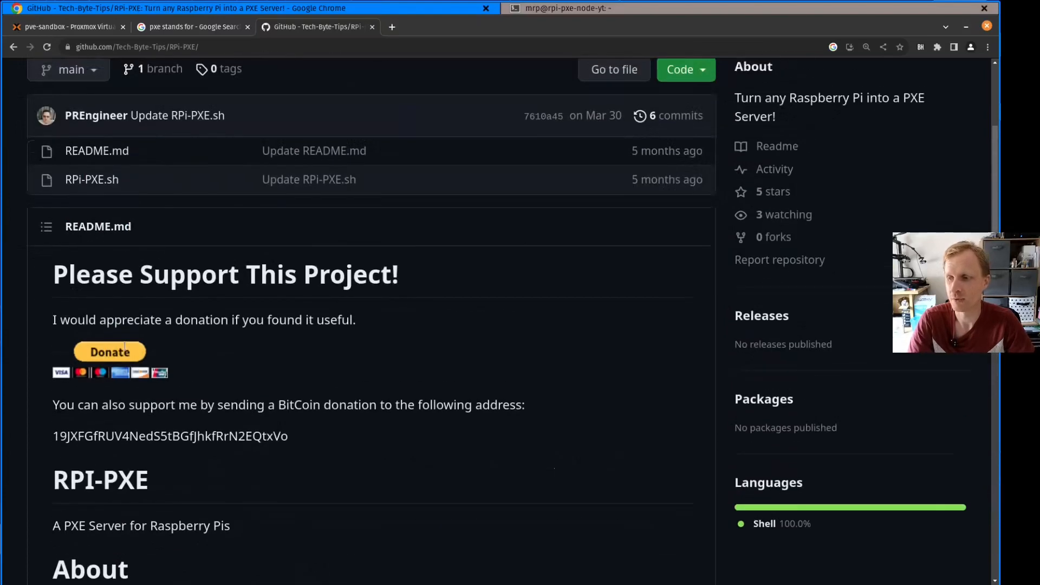
pyautogui.scroll(3, 244, 335)
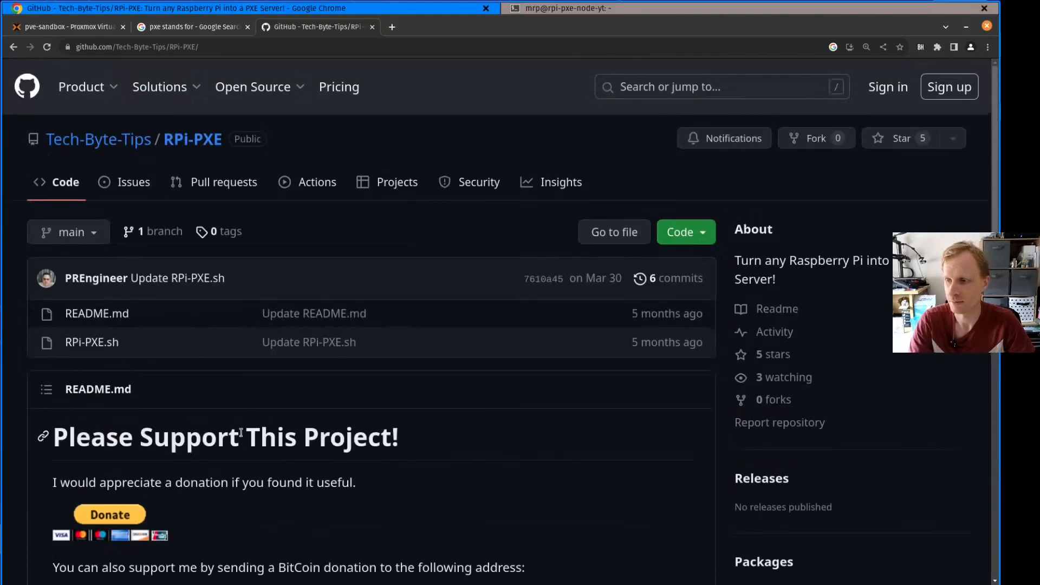
pyautogui.moveTo(306, 475); pyautogui.dragTo(250, 472)
pyautogui.scroll(-8, 250, 473)
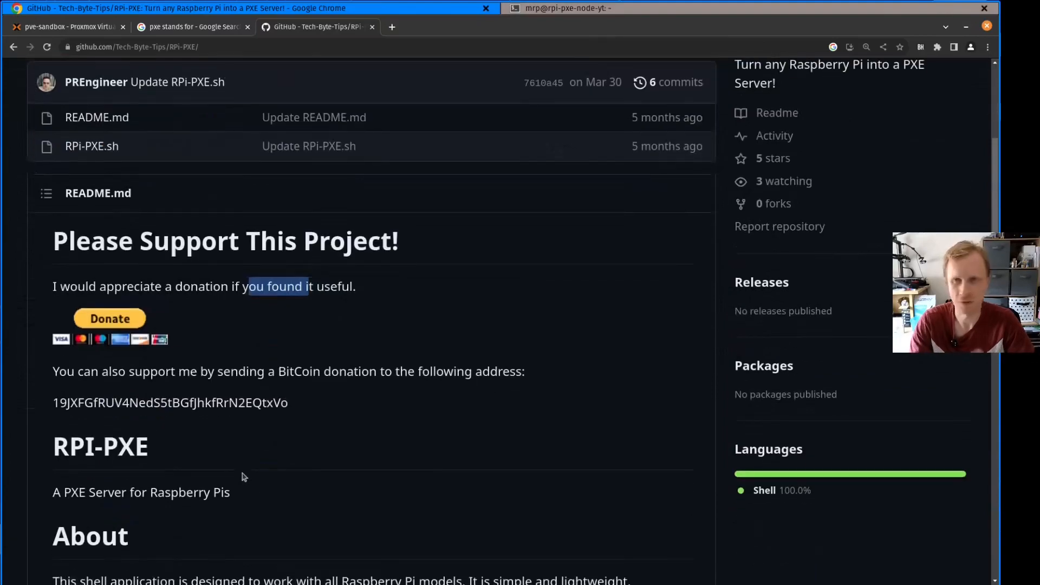
pyautogui.scroll(-3, 332, 341)
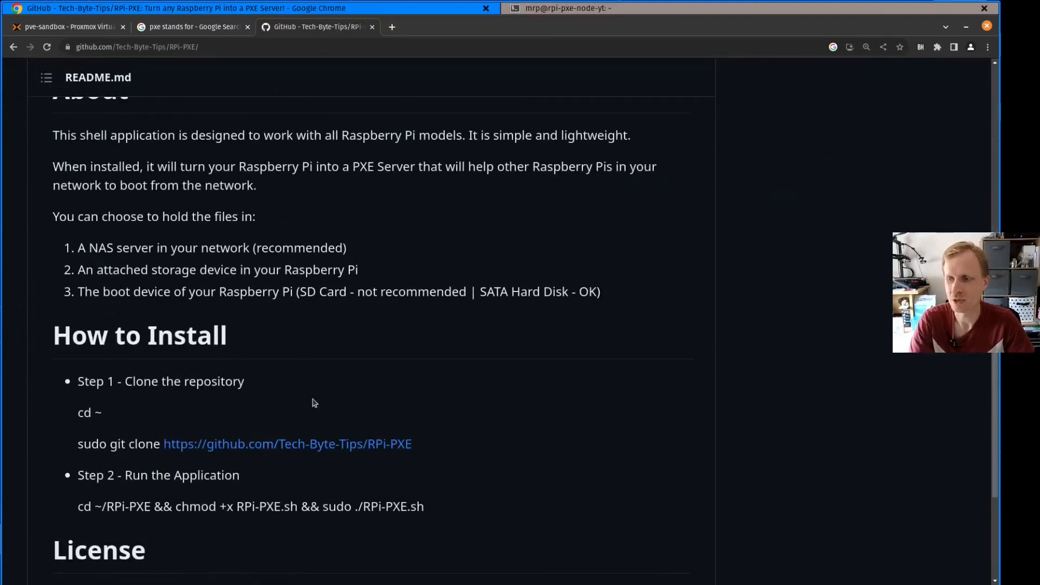
pyautogui.scroll(-4, 332, 342)
pyautogui.scroll(14, 358, 339)
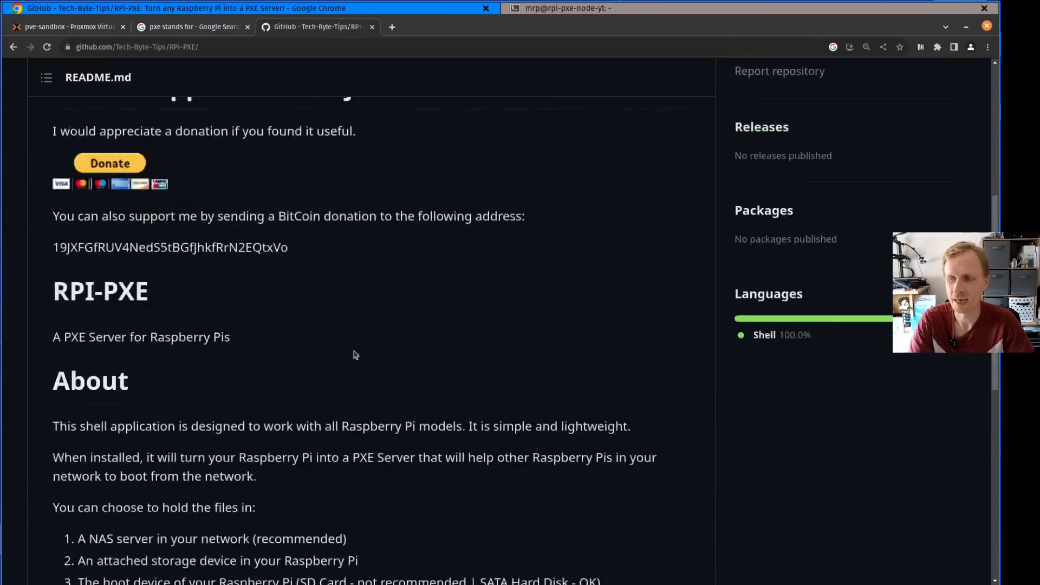
pyautogui.scroll(-6, 353, 353)
pyautogui.scroll(-5, 352, 353)
pyautogui.moveTo(426, 469); pyautogui.dragTo(371, 468)
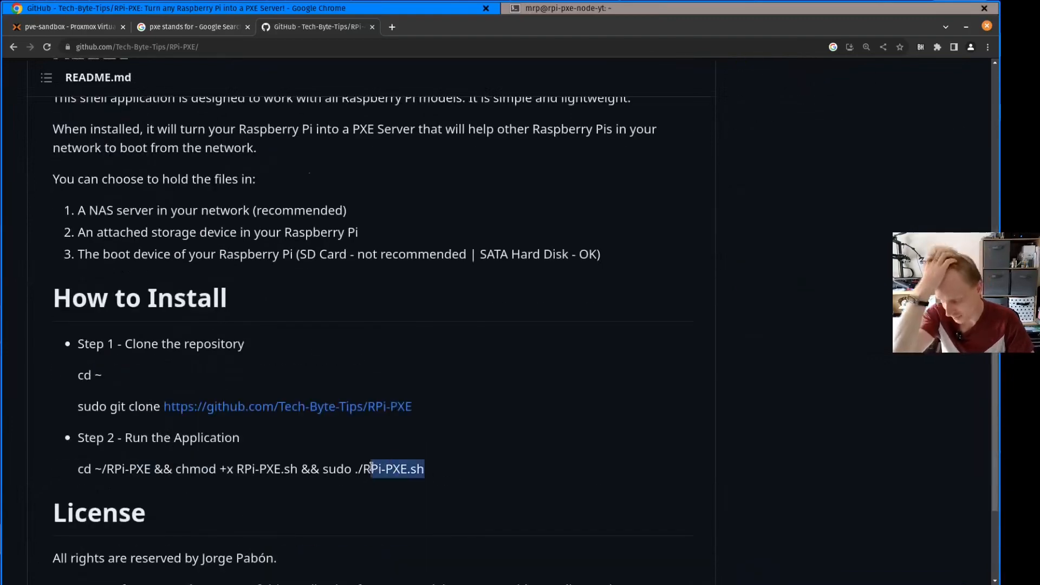
pyautogui.scroll(8, 373, 434)
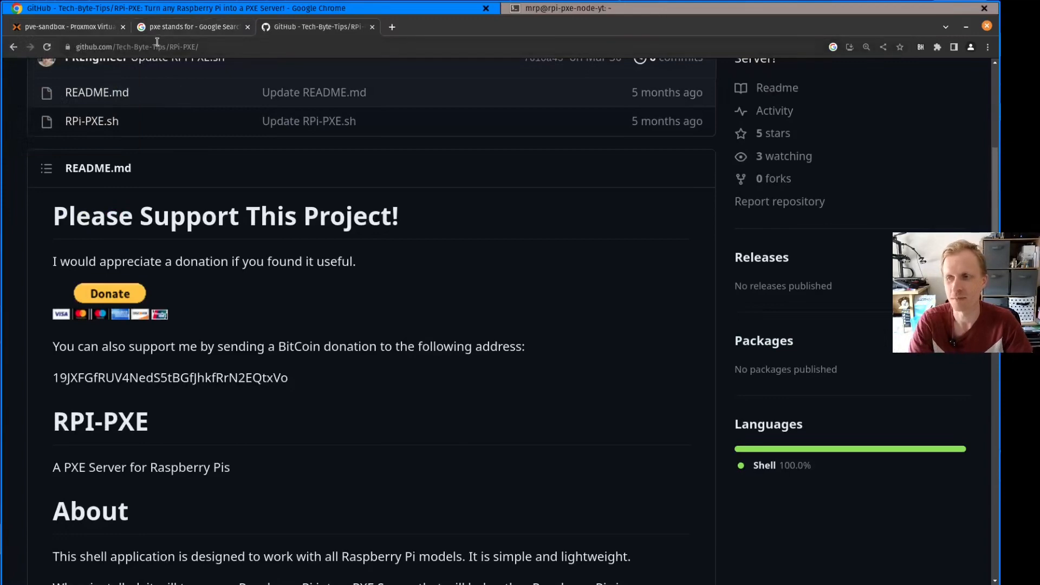
# Return to Proxmox, check the package upgrade in the Pi's SSH terminal, and switch back to container 777's backups
pyautogui.click(95, 28)
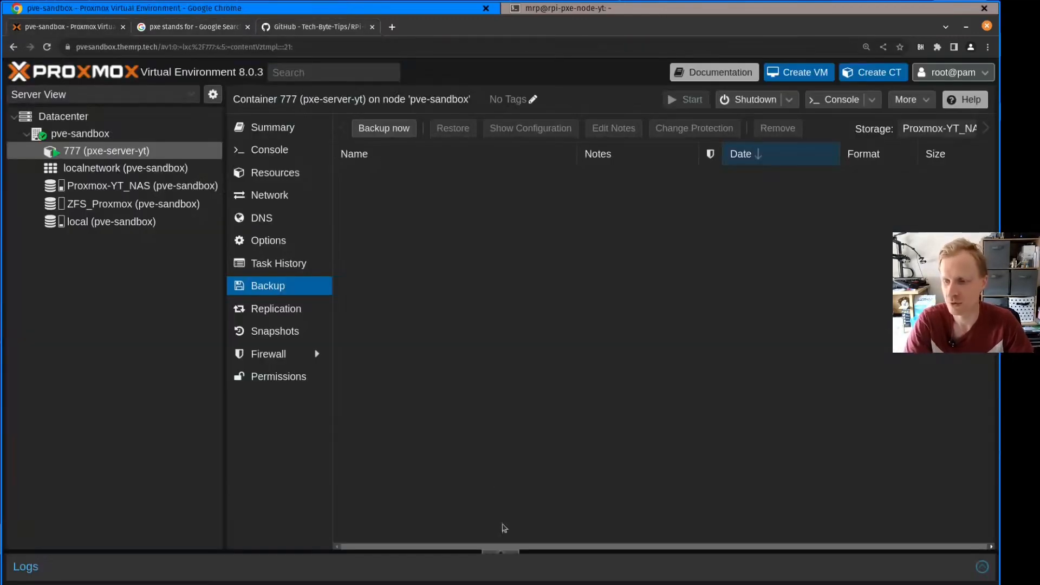
pyautogui.hotkey('alt', 'Tab')
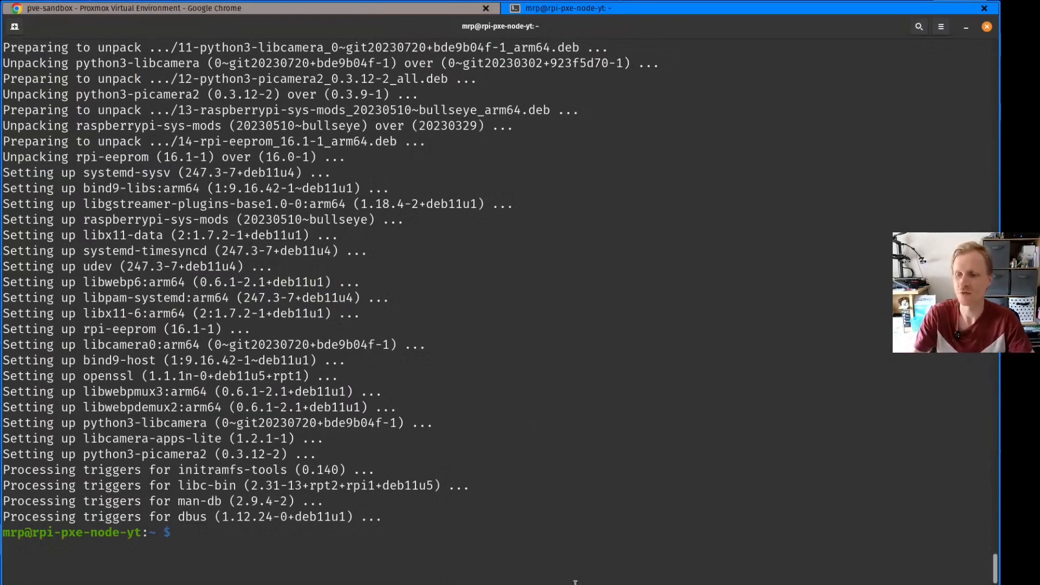
pyautogui.hotkey('alt', 'Tab')
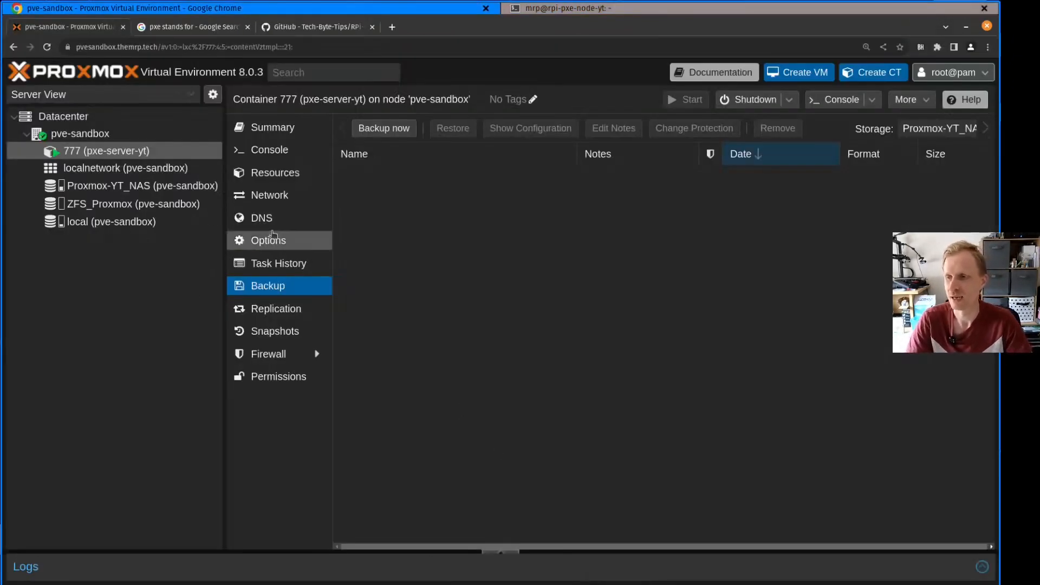